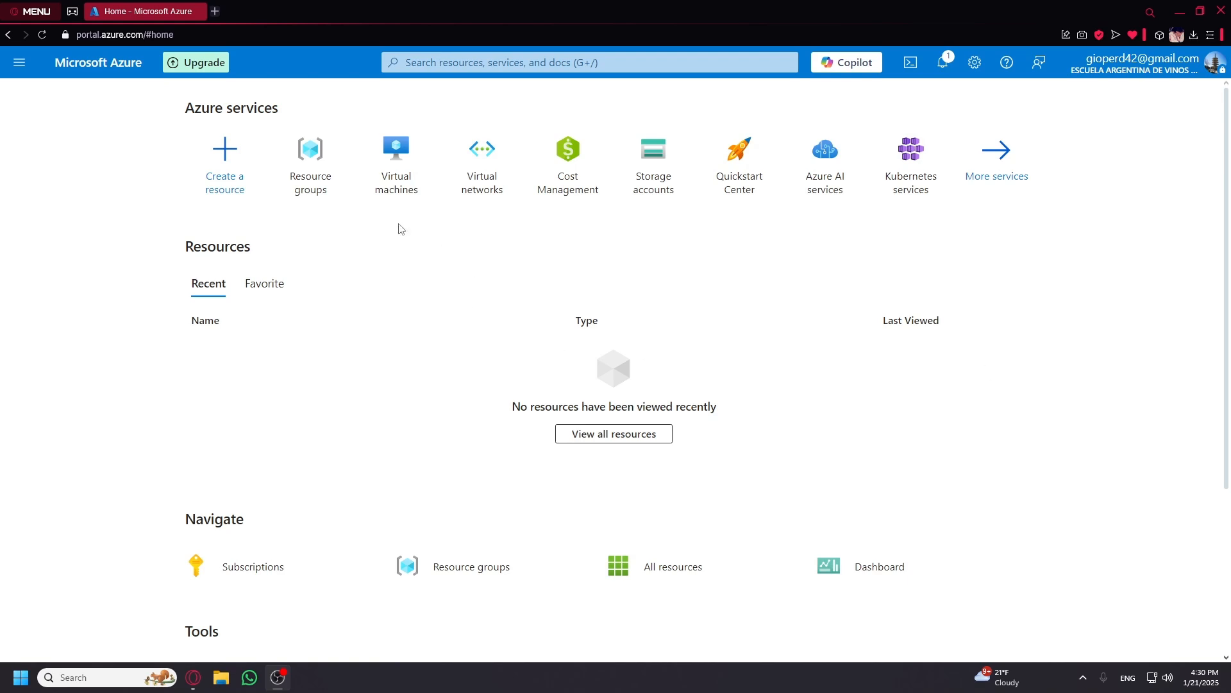
View the Resource groups list, then return to the portal Home page.
mouse_move(384, 204)
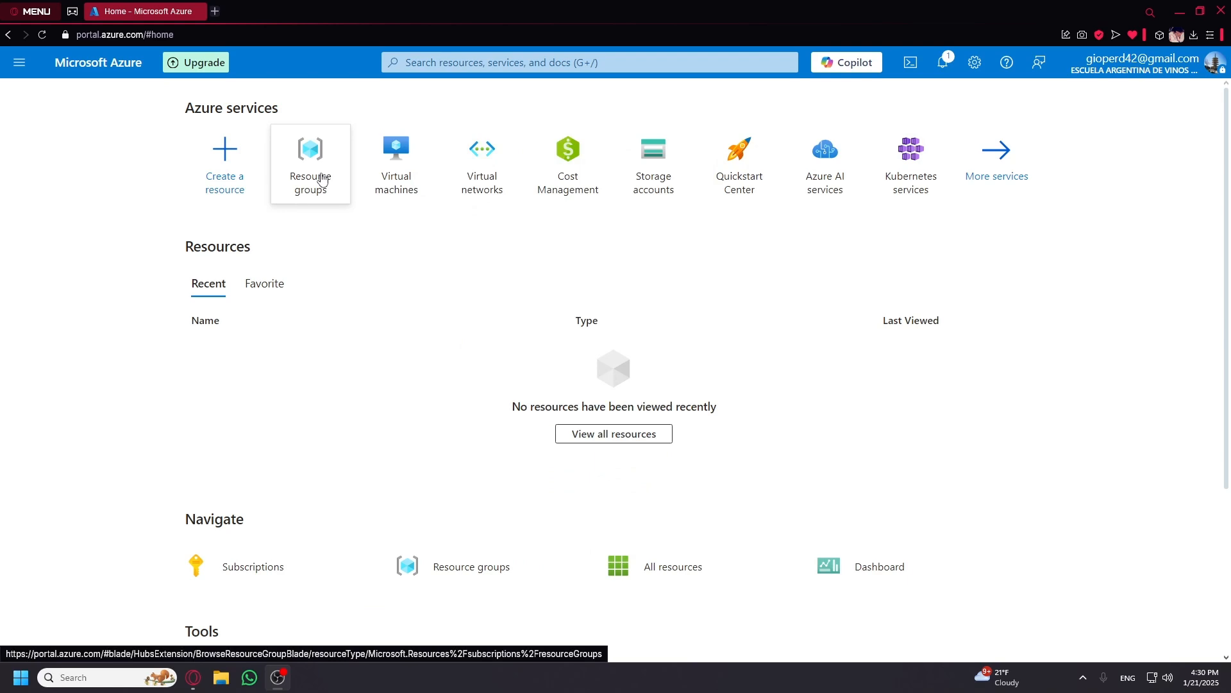
mouse_move(324, 181)
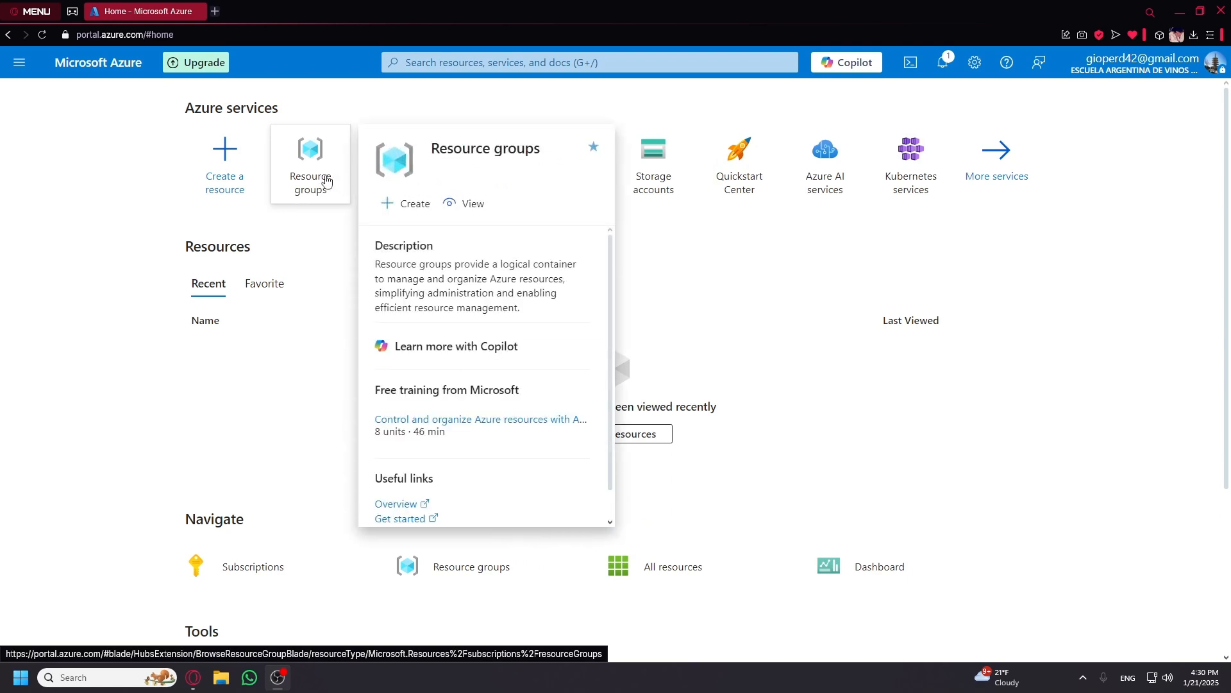
click(325, 182)
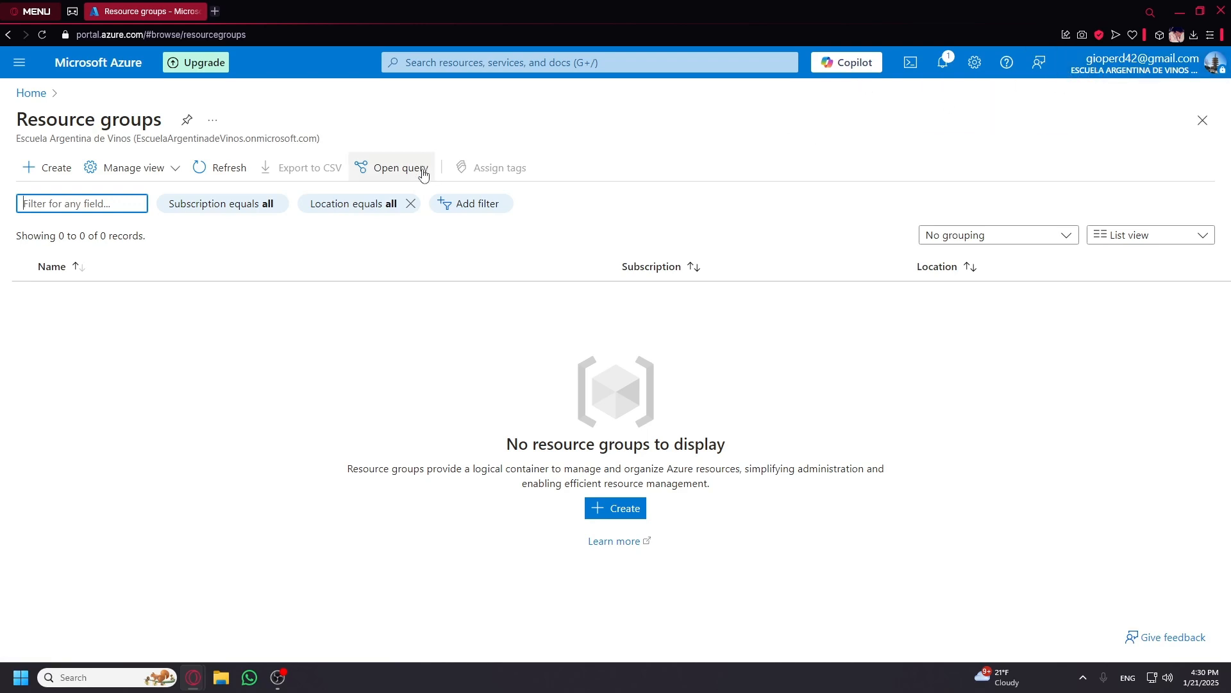
click(43, 101)
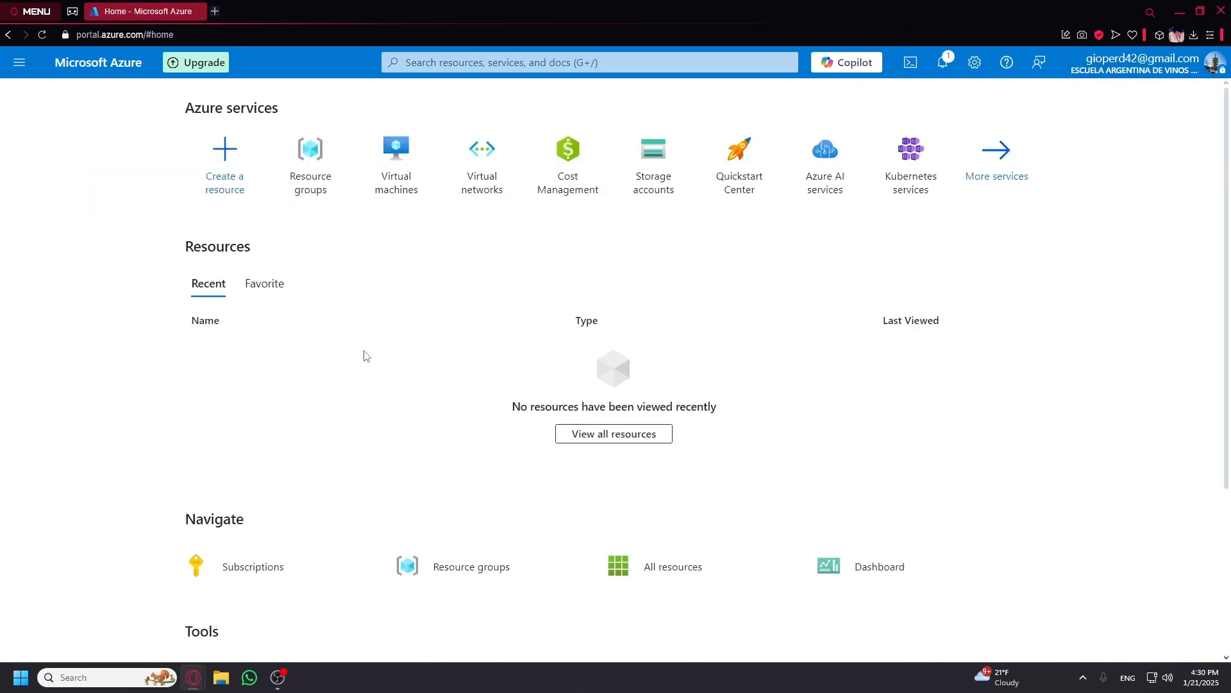
Check Subscriptions, then reopen the still-empty Resource groups list.
click(257, 570)
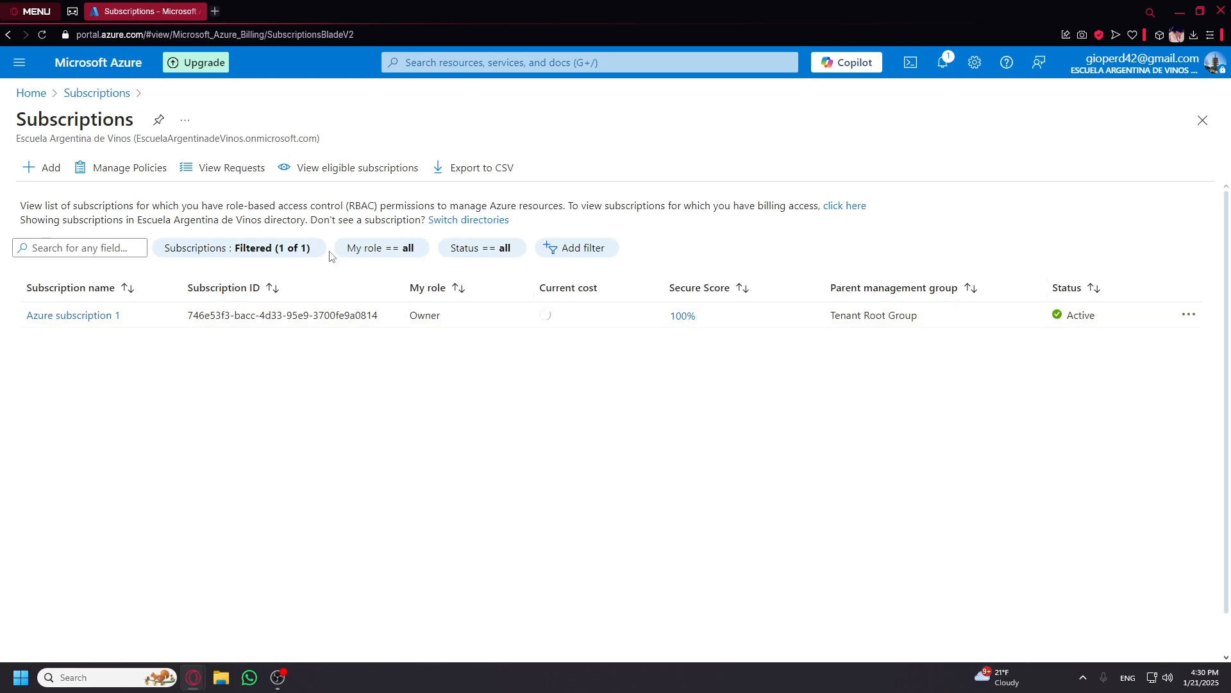
click(29, 94)
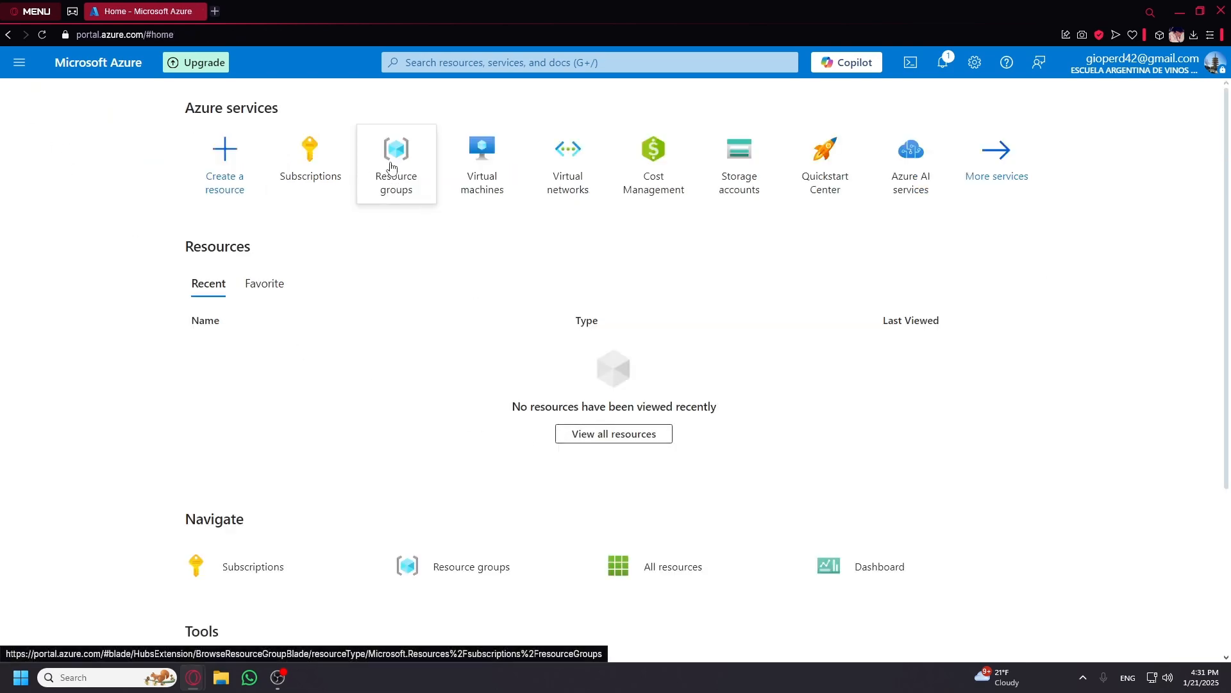
mouse_move(393, 165)
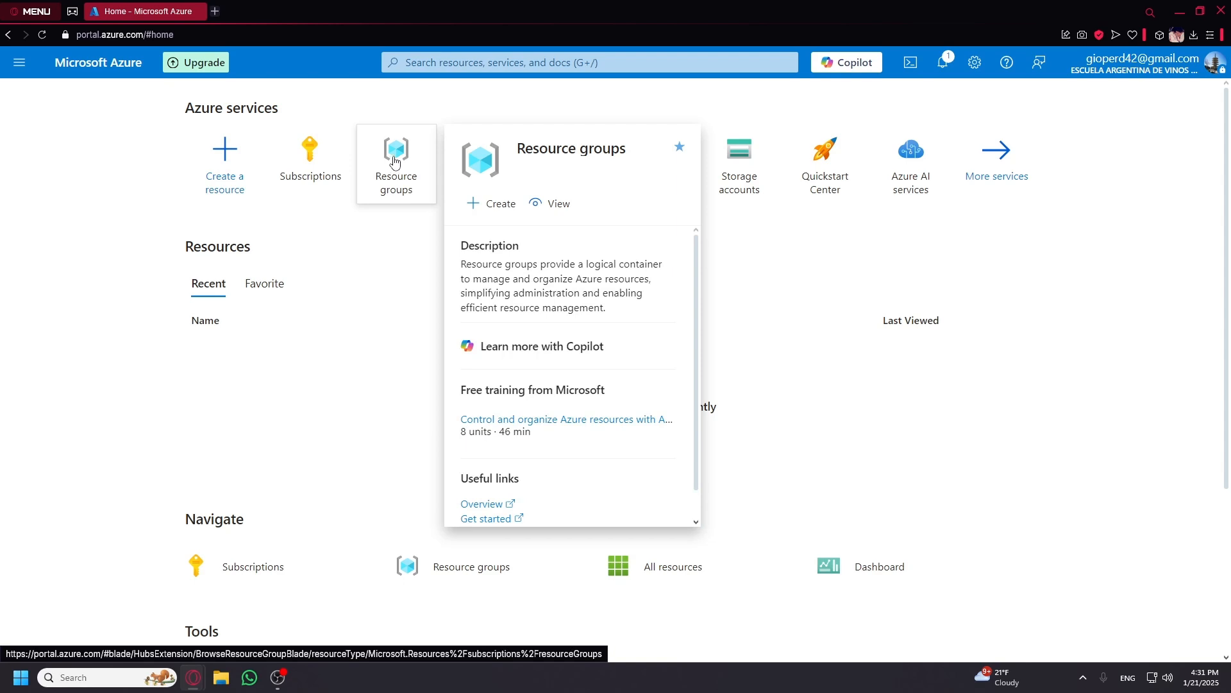
click(395, 162)
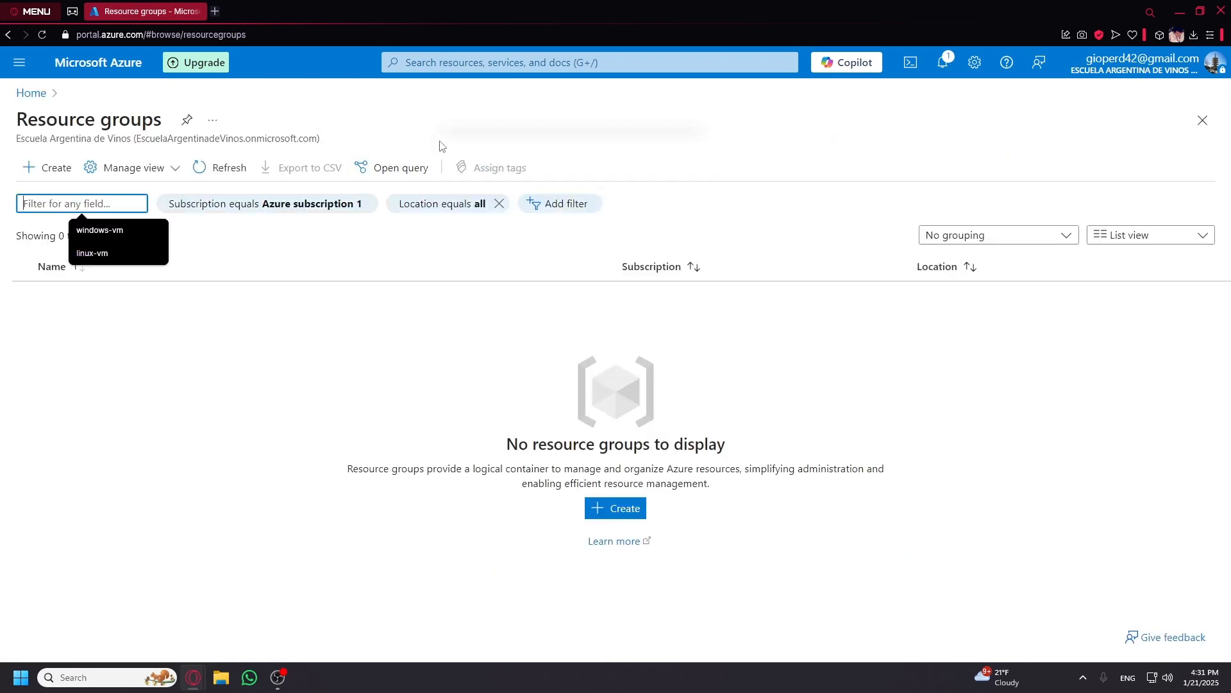
click(334, 365)
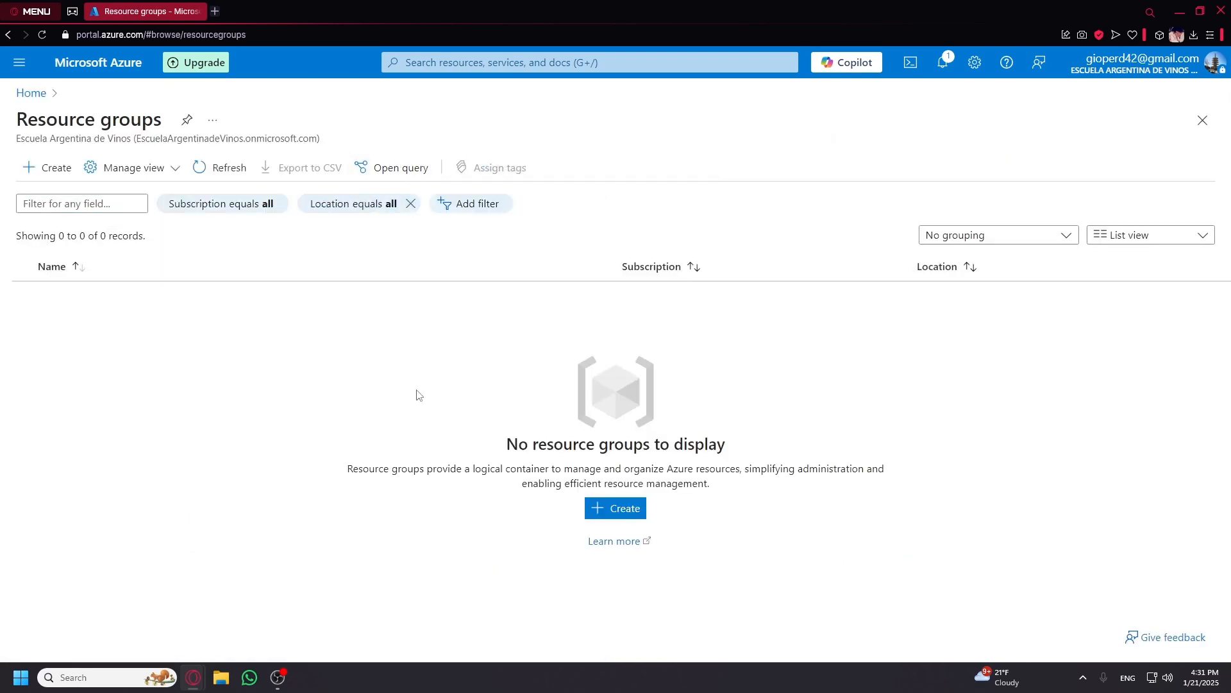
Create resource group lab2-vm in East US, then return Home.
click(619, 511)
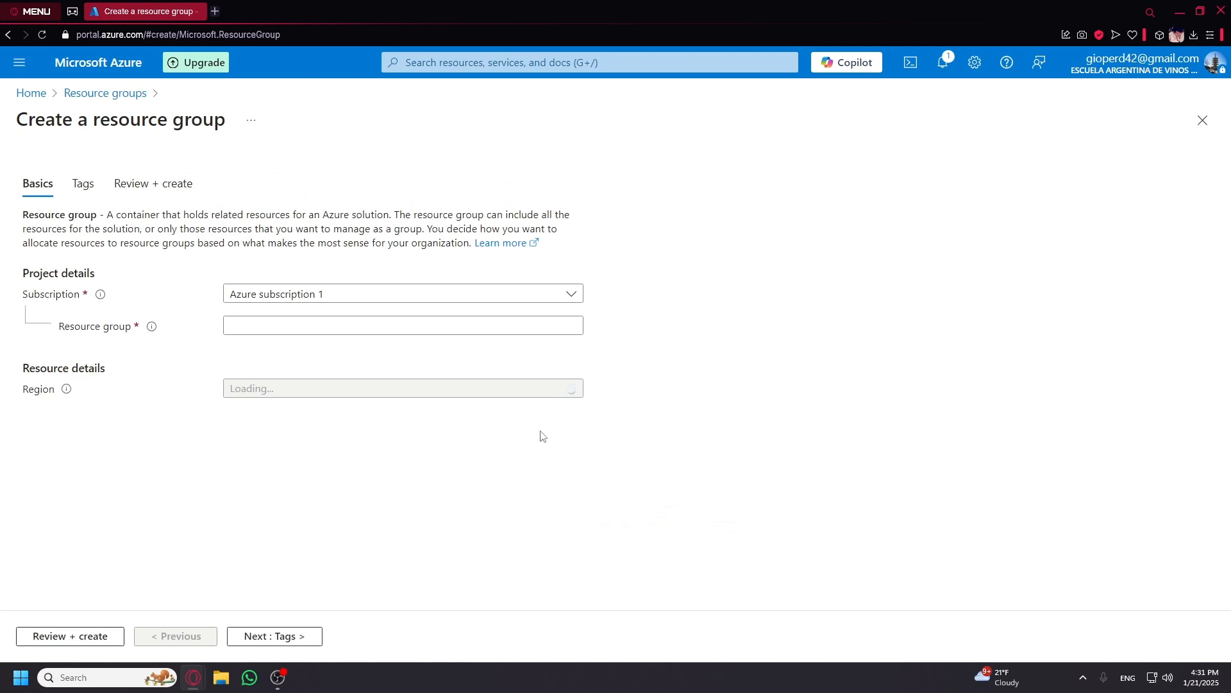
click(371, 331)
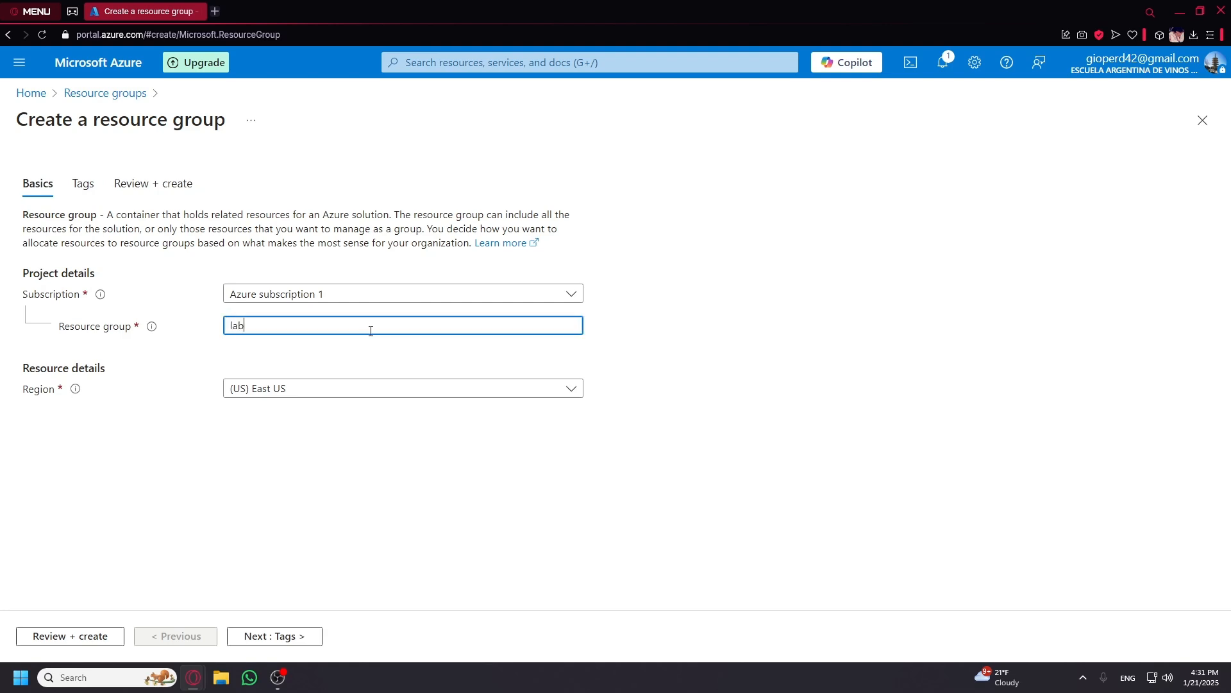
text(lab2-vm)
click(88, 636)
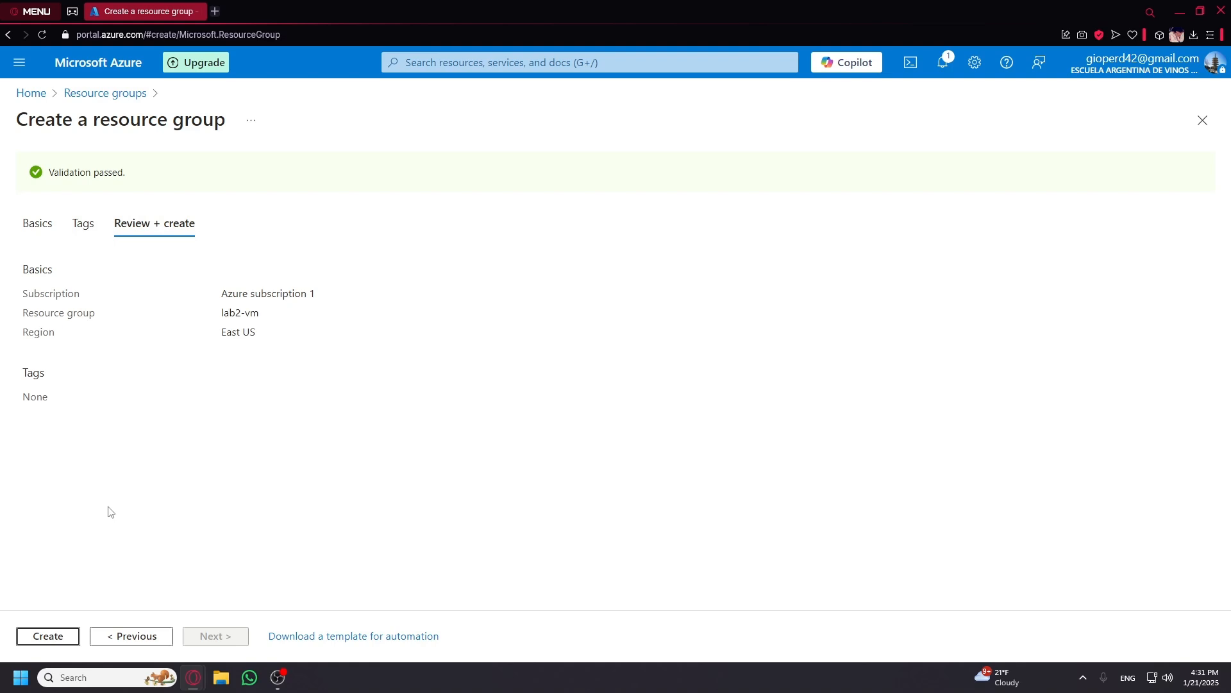
click(55, 638)
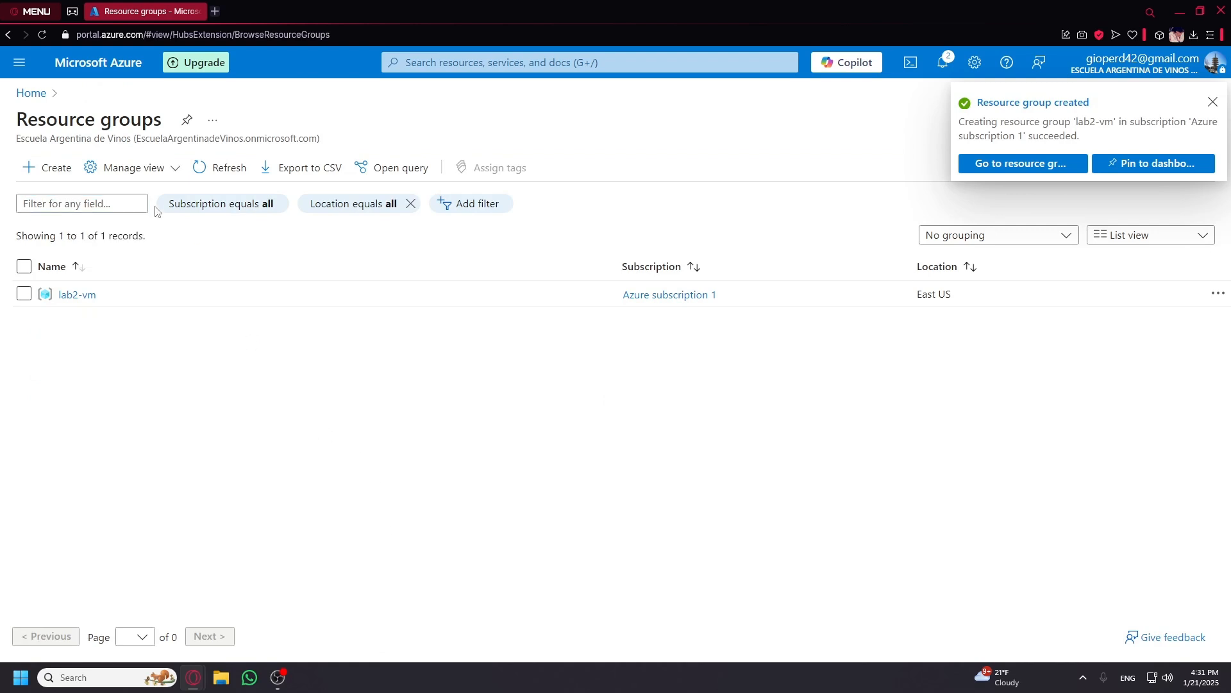
click(32, 95)
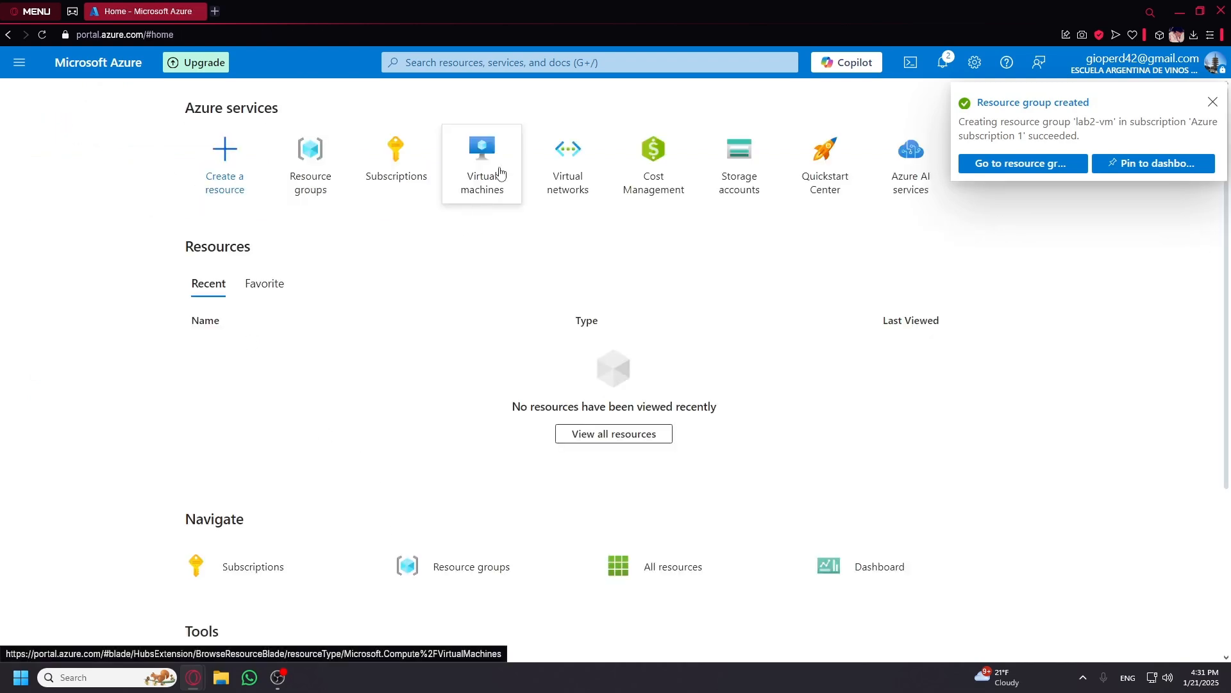
Start a new Azure virtual machine and assign it to resource group lab2-vm.
click(479, 161)
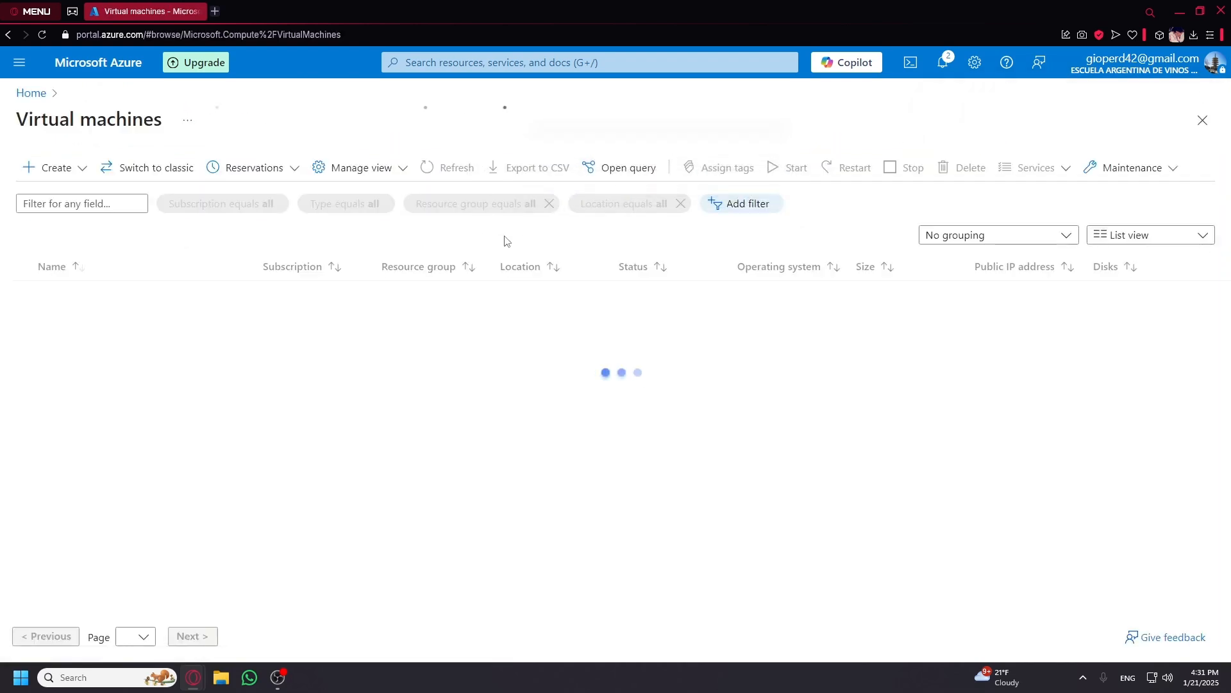
click(615, 508)
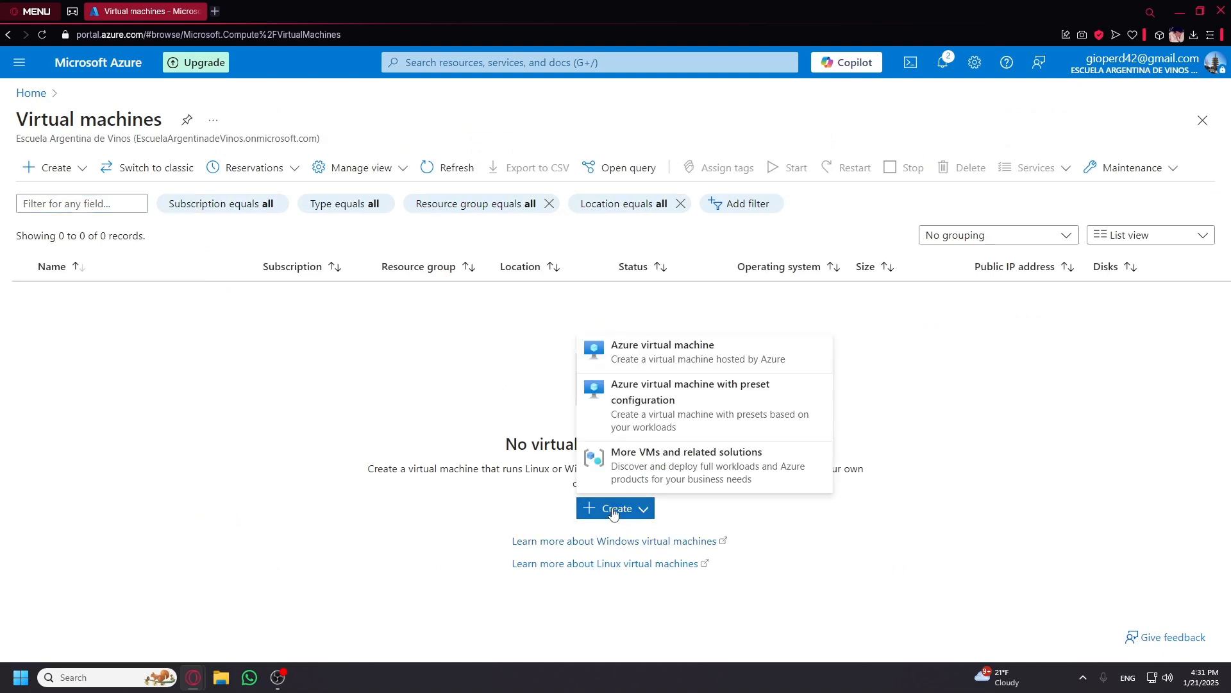
click(622, 357)
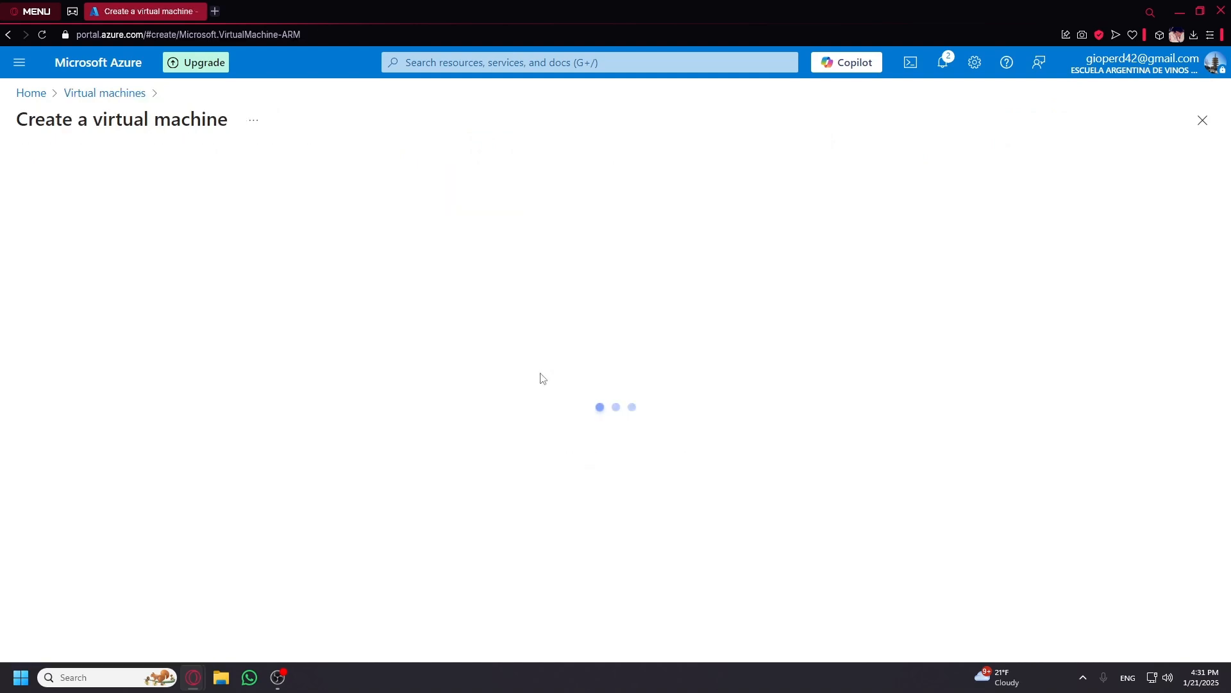
scroll(361, 412, down, 1)
click(327, 385)
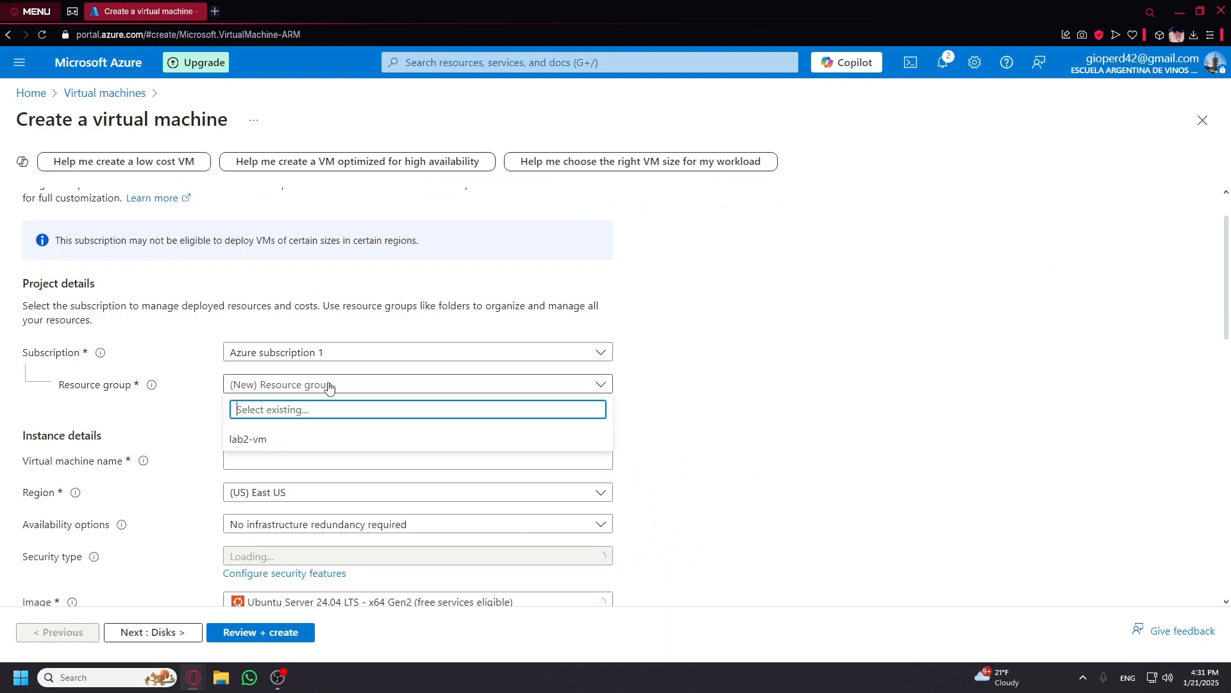
click(249, 446)
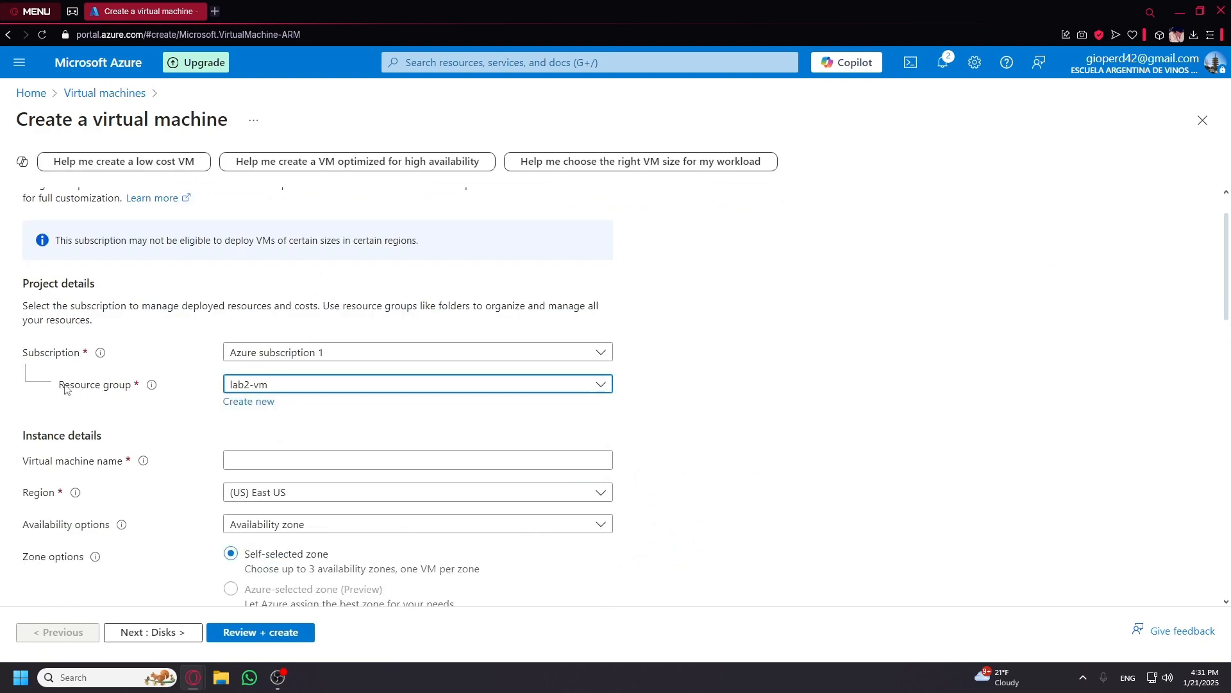
Name the virtual machine linux-vm-1.
click(296, 459)
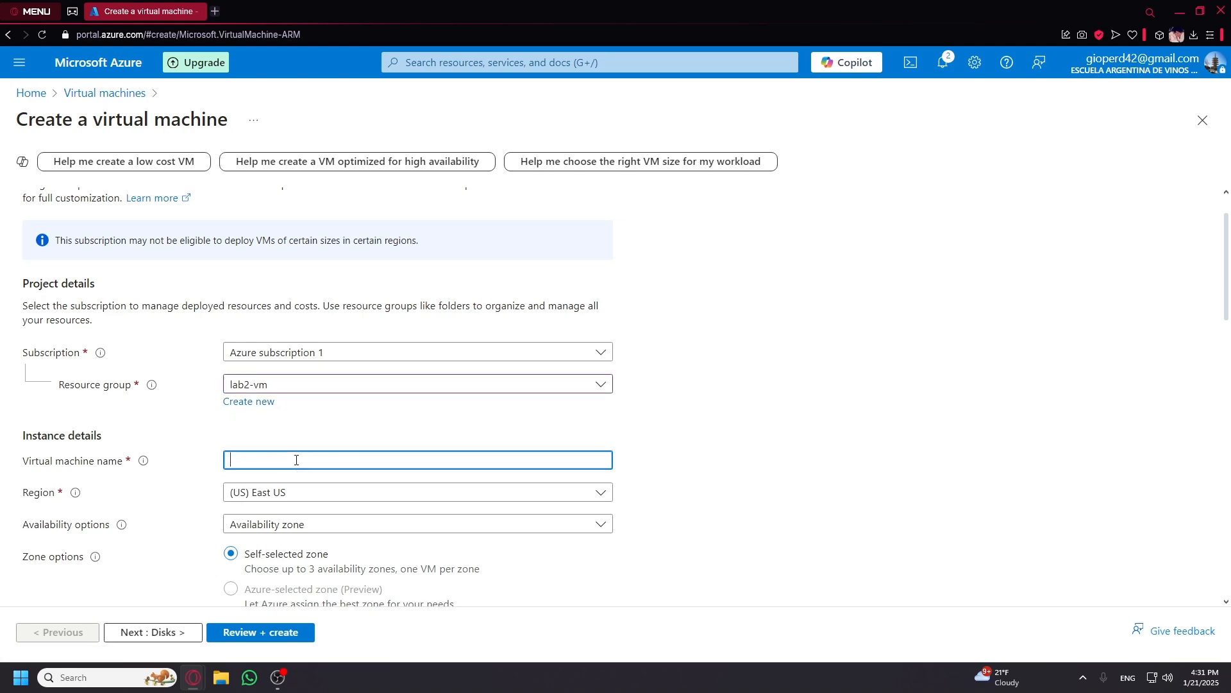
click(237, 446)
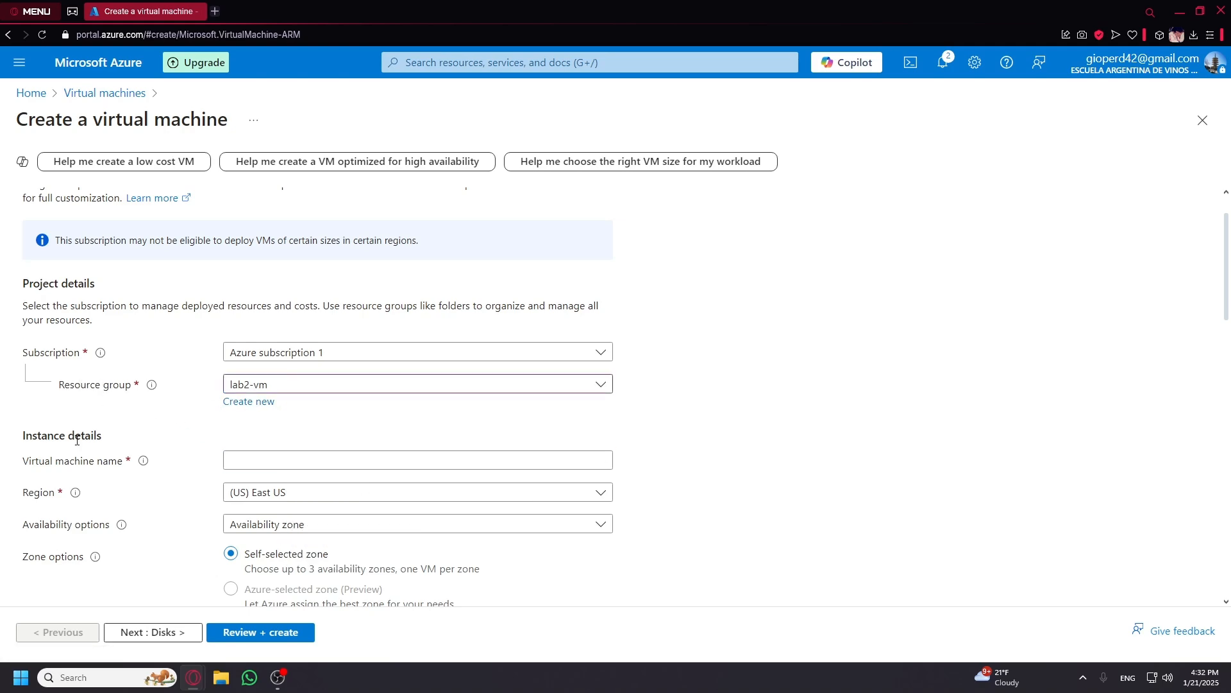
scroll(103, 497, down, 5)
scroll(105, 491, up, 6)
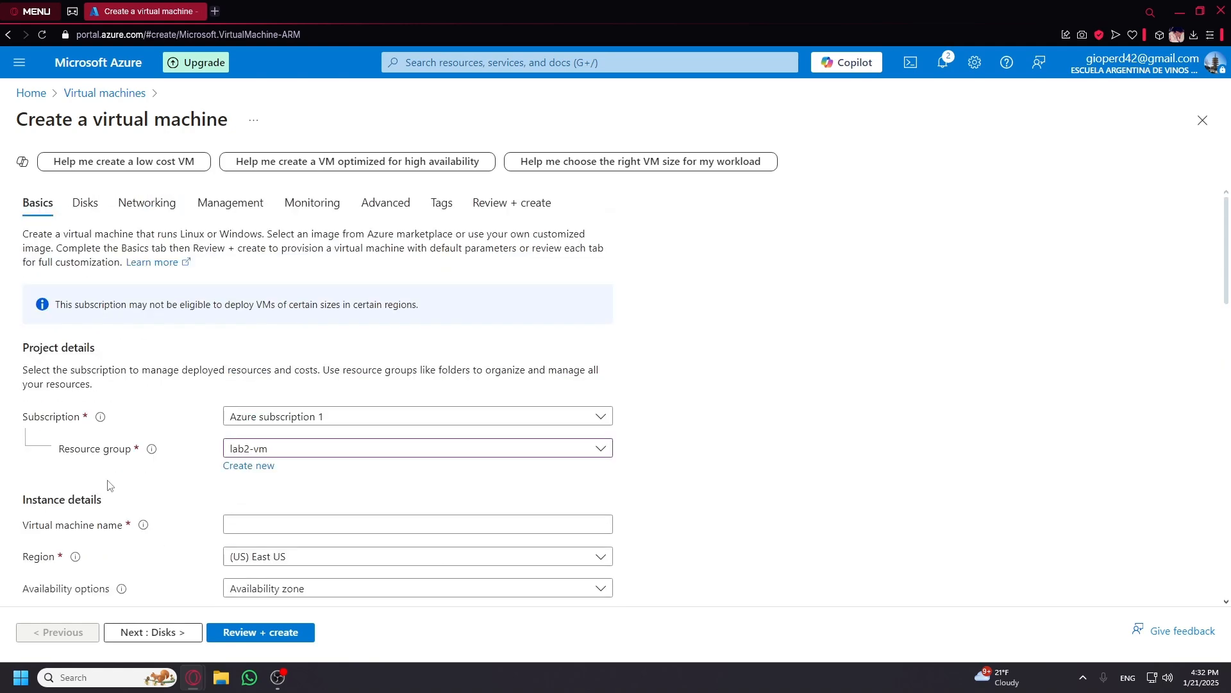
scroll(229, 474, down, 1)
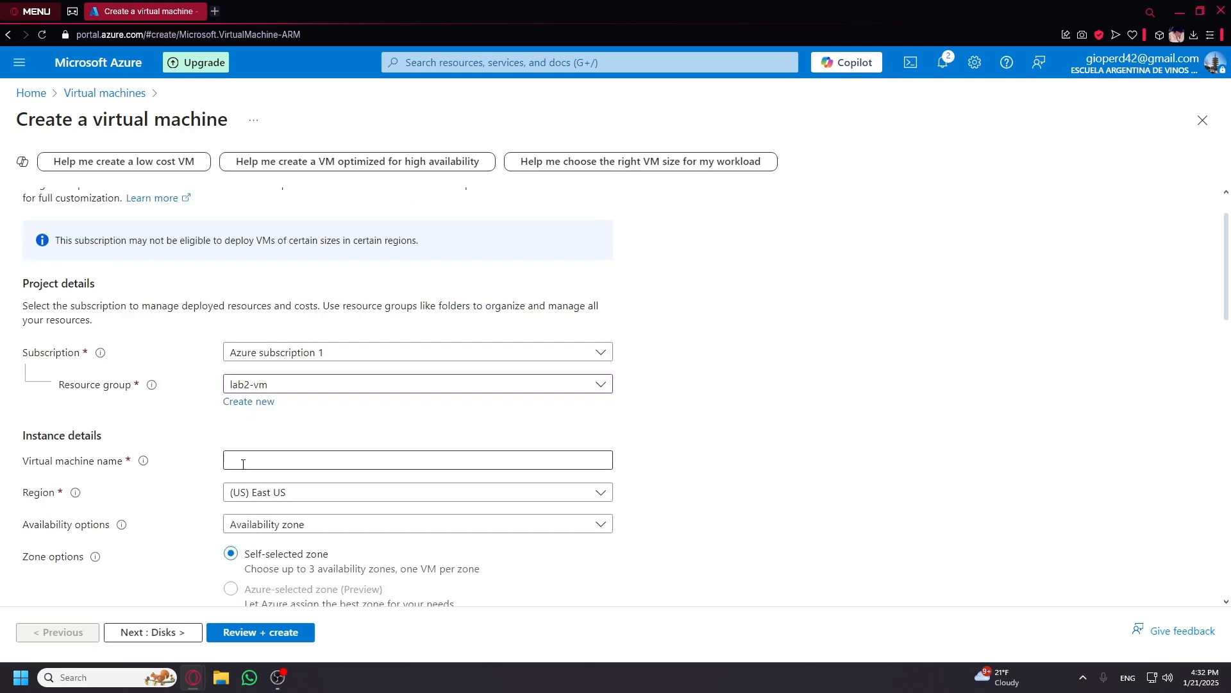
click(245, 464)
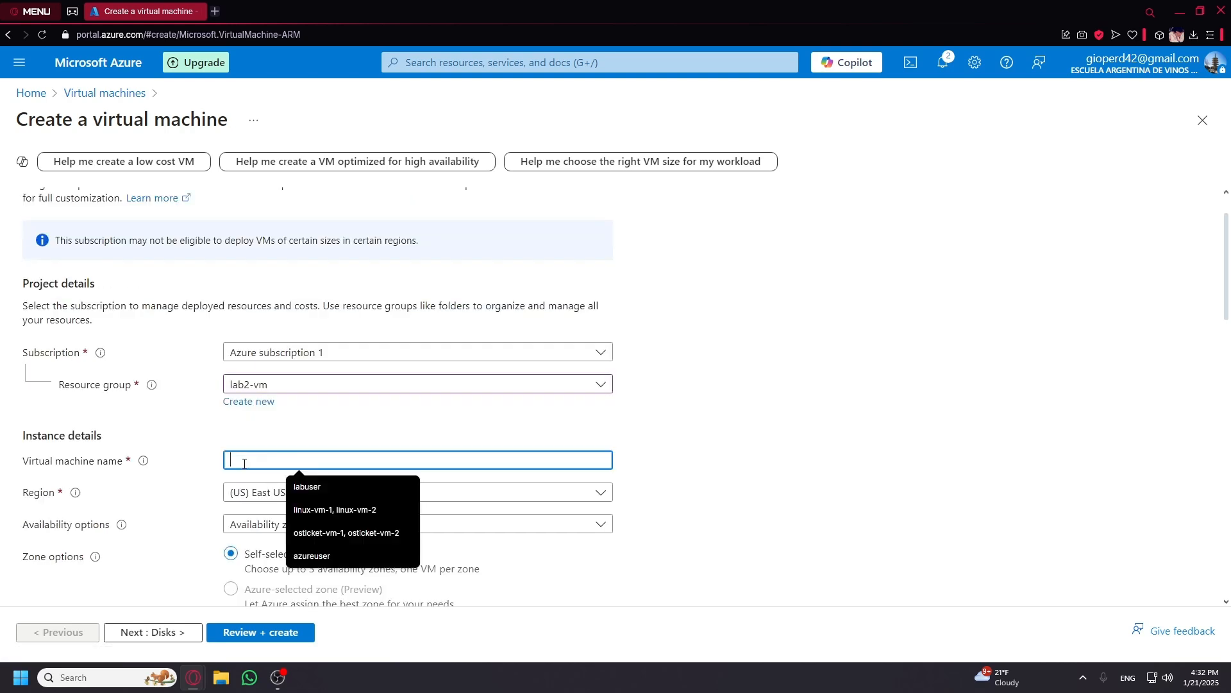
click(351, 509)
drag(364, 460, 279, 463)
key(BackSpace)
Bring up the full catalogue of VM sizes from the Size field.
scroll(723, 498, down, 1)
scroll(263, 454, down, 3)
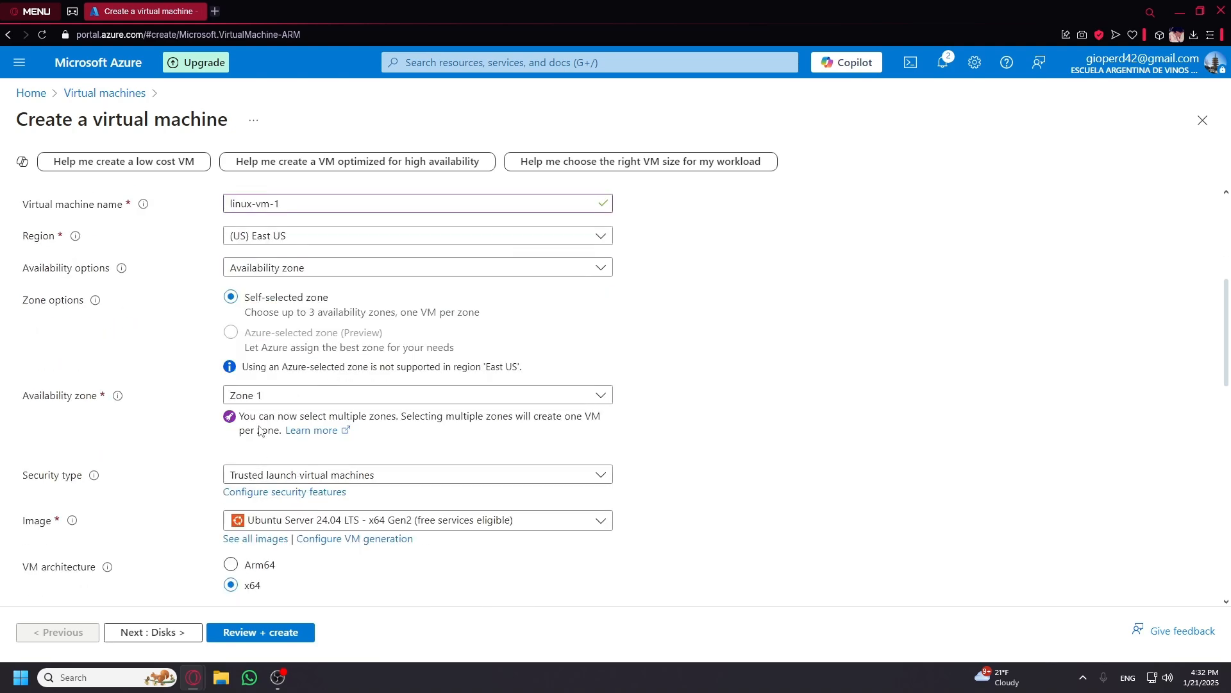
scroll(264, 459, down, 4)
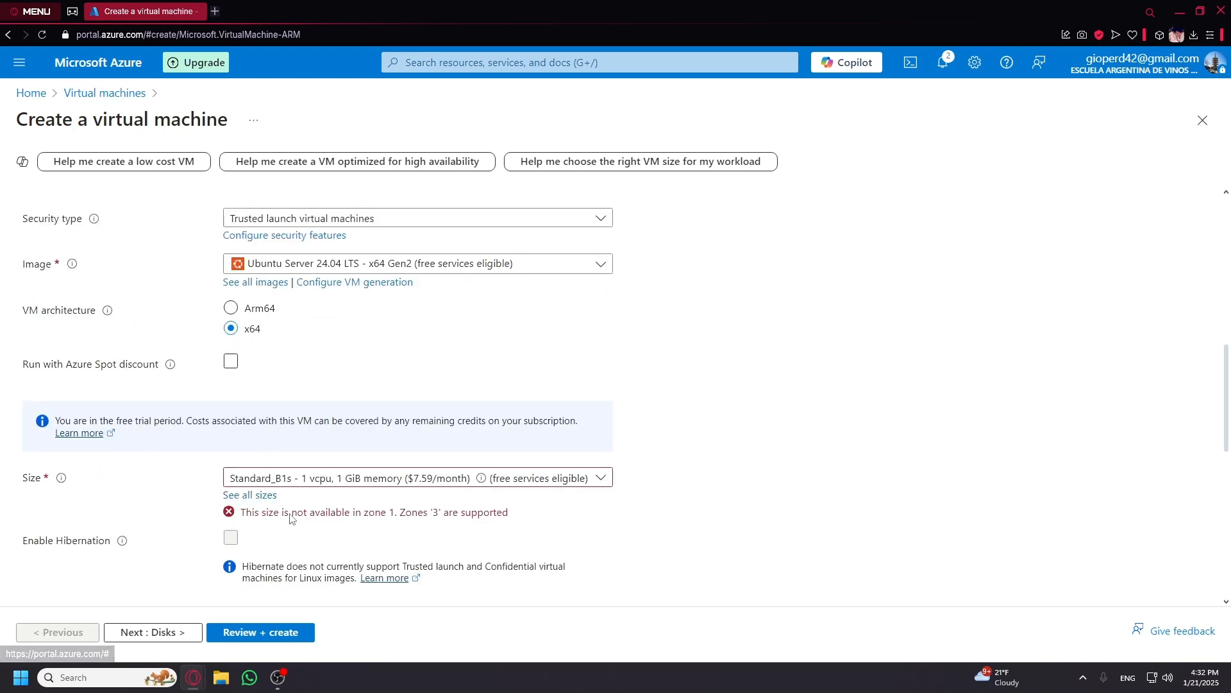
click(289, 485)
click(290, 492)
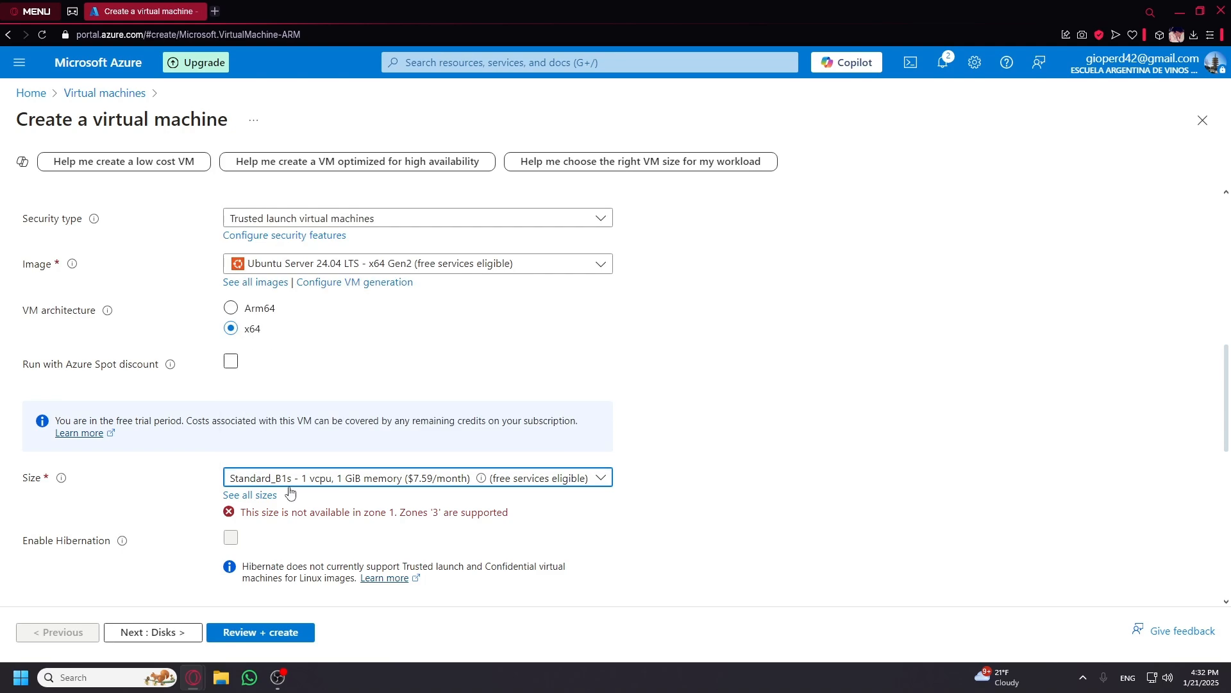
click(272, 496)
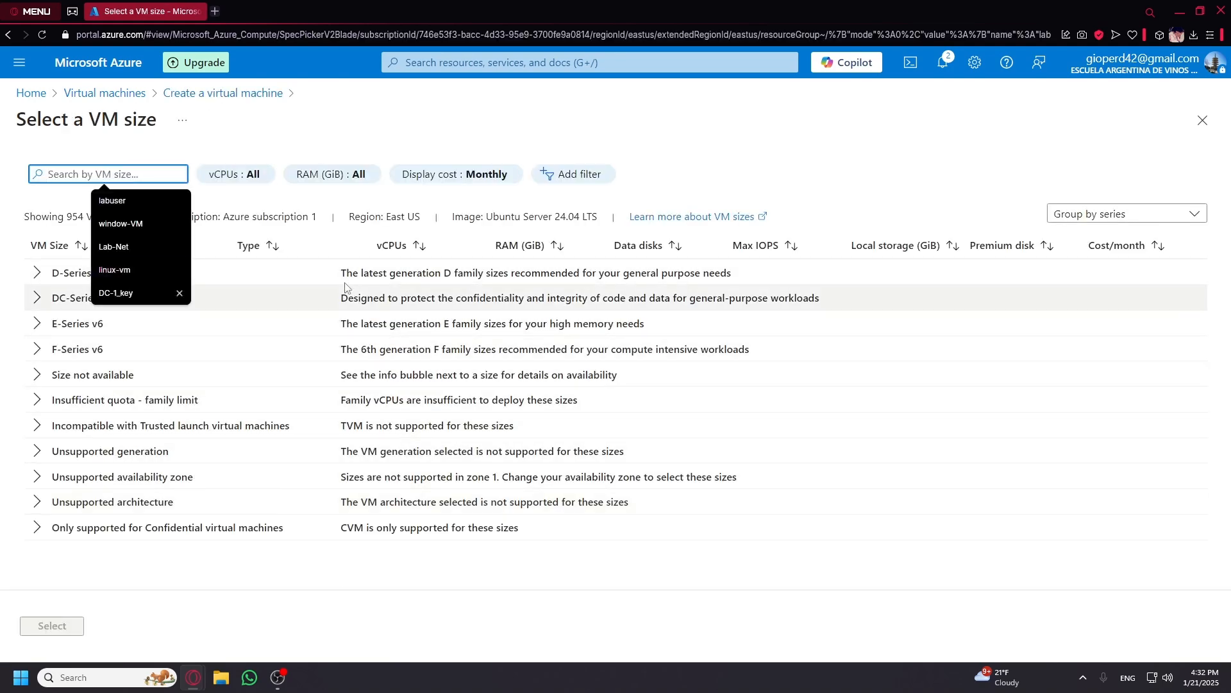
Restart the Azure VM form and assign it to resource group lab2-vm.
click(304, 239)
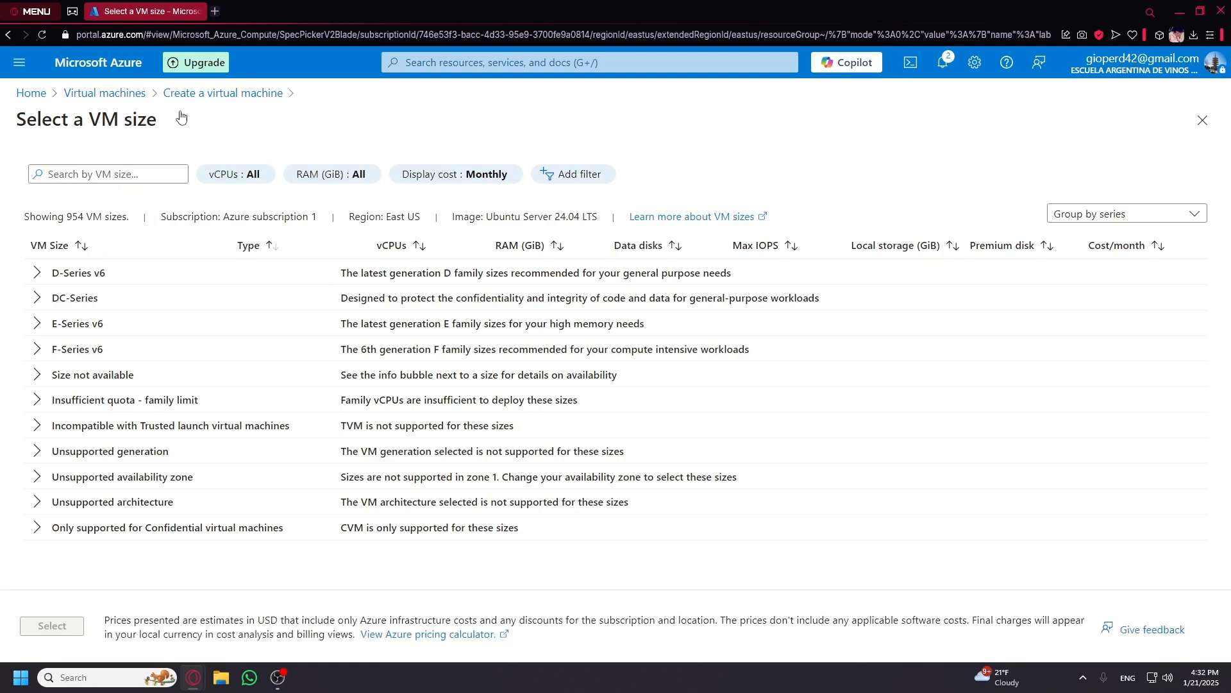
click(109, 93)
click(590, 510)
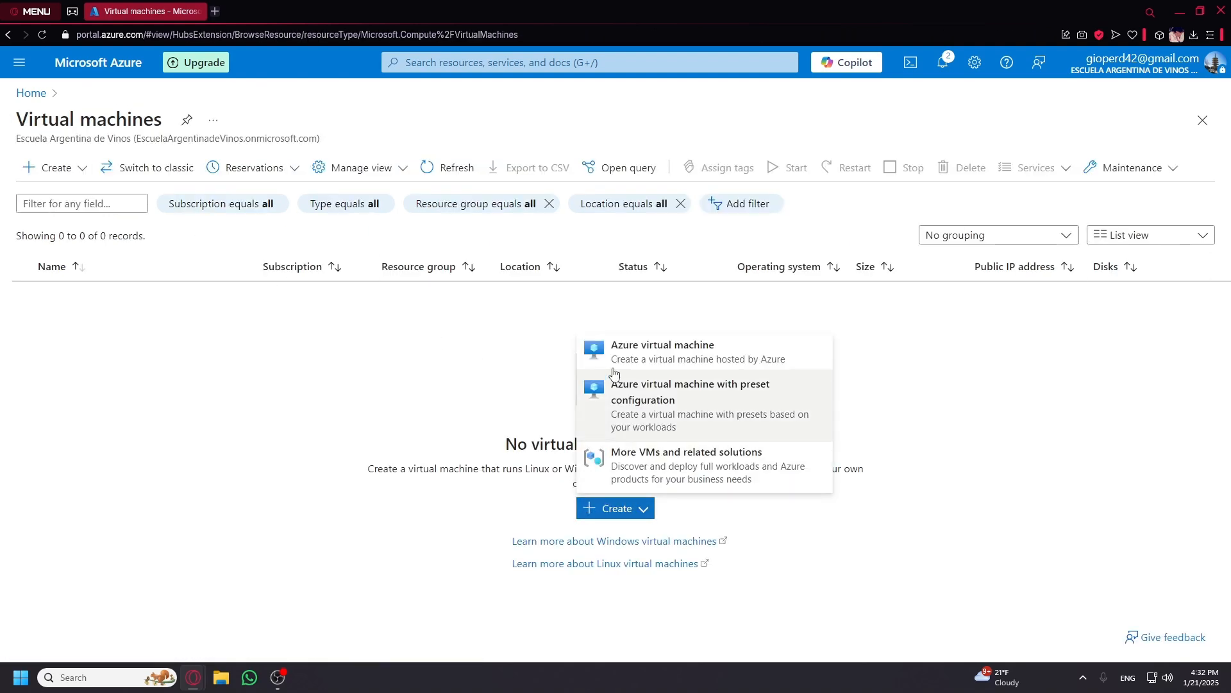
click(660, 349)
scroll(327, 451, down, 1)
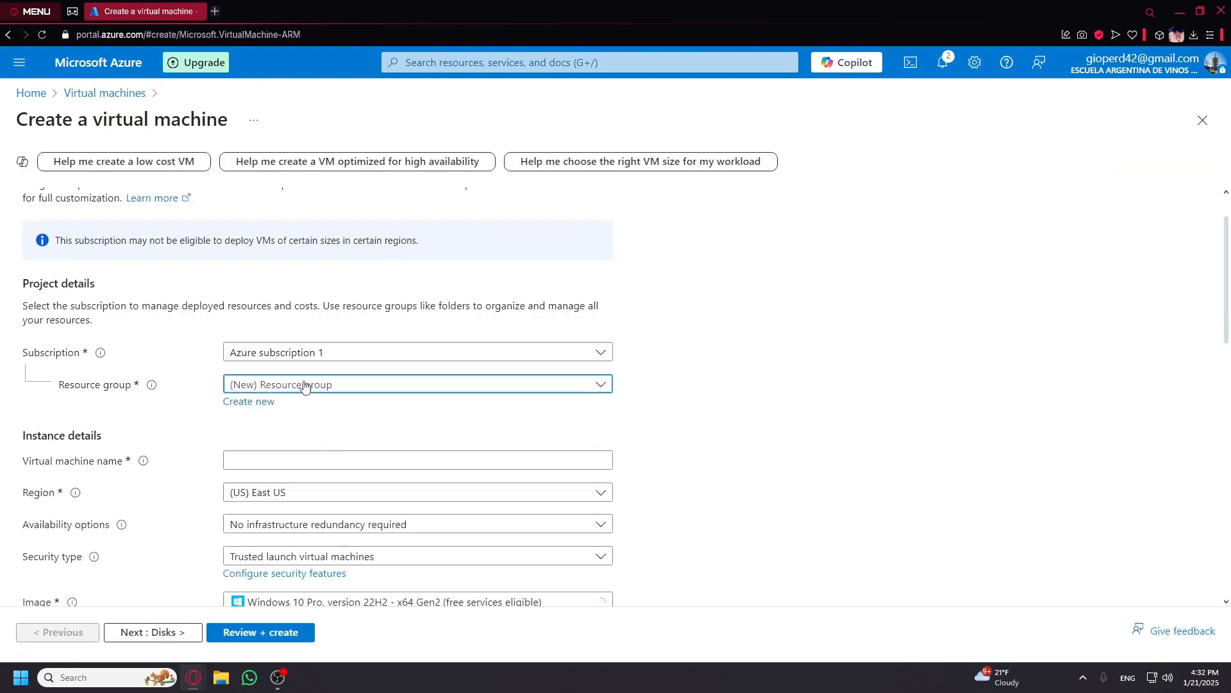
click(315, 384)
click(288, 435)
Name the VM linux-vm-1, deleting the extra second name.
click(288, 459)
click(334, 533)
drag(340, 460, 281, 468)
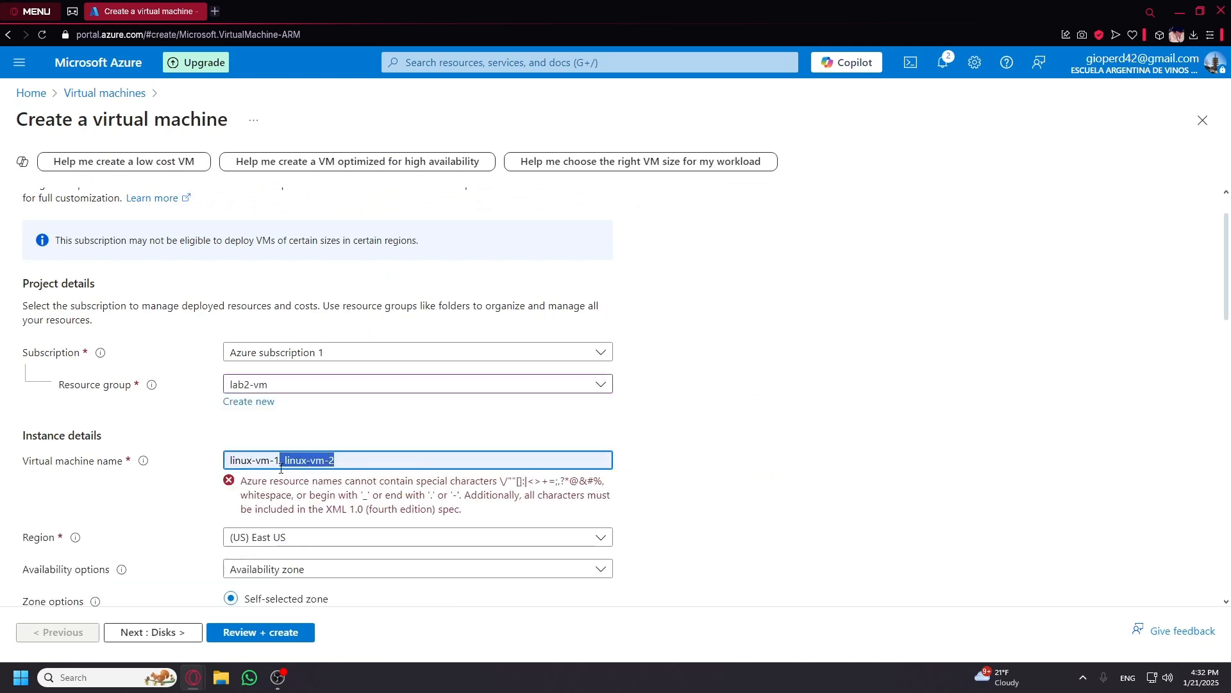
key(BackSpace)
Limit the availability zone to Zone 3 only.
scroll(636, 472, down, 3)
click(498, 462)
click(289, 535)
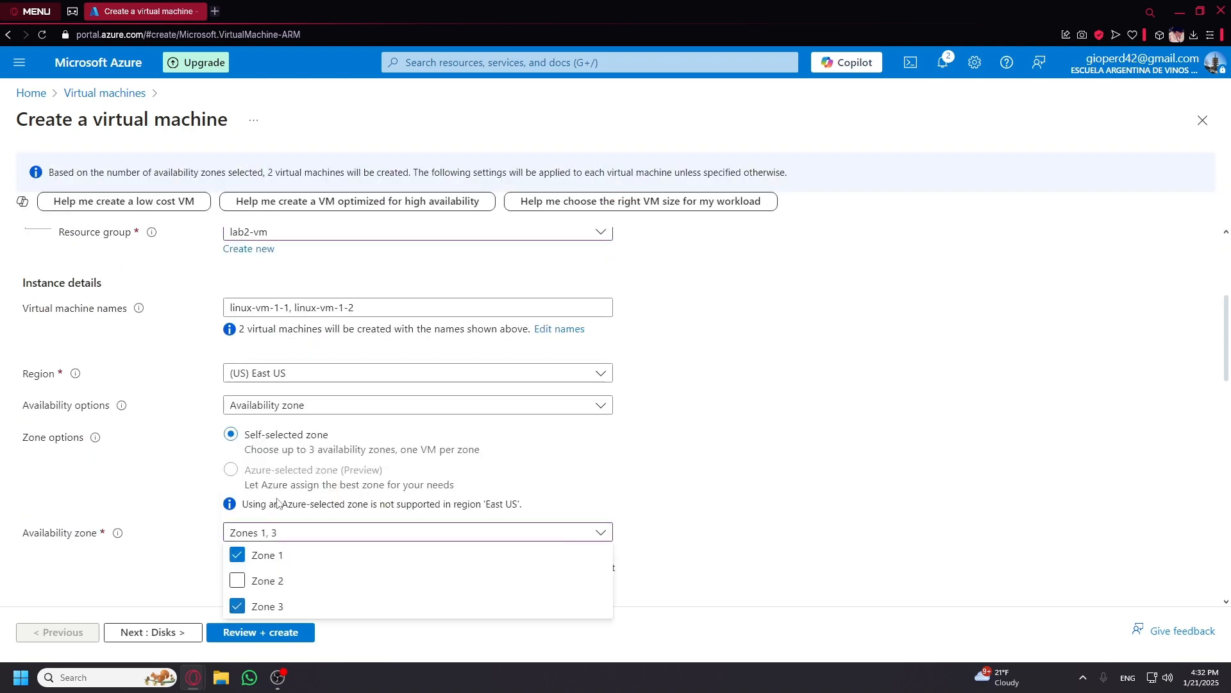
click(279, 537)
click(264, 534)
click(254, 555)
click(813, 502)
scroll(813, 500, down, 2)
Select the Ubuntu Server 22.04 LTS x64 Gen2 image.
click(448, 456)
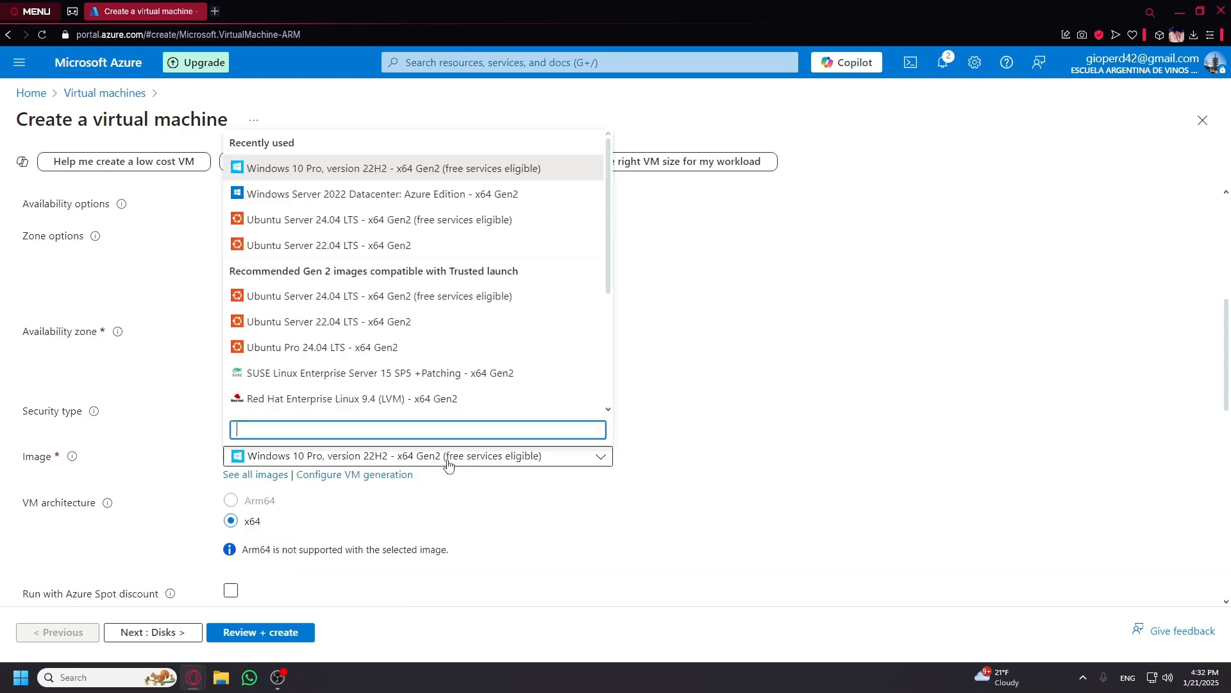
scroll(411, 335, down, 5)
scroll(414, 336, up, 5)
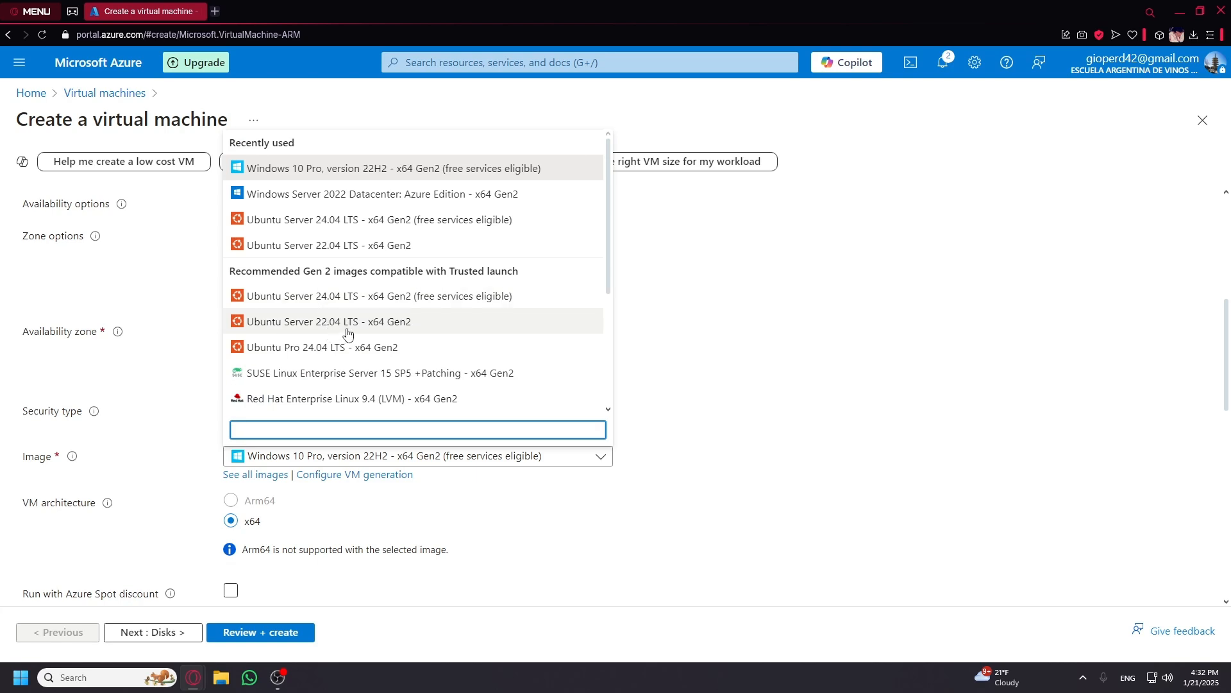
click(300, 326)
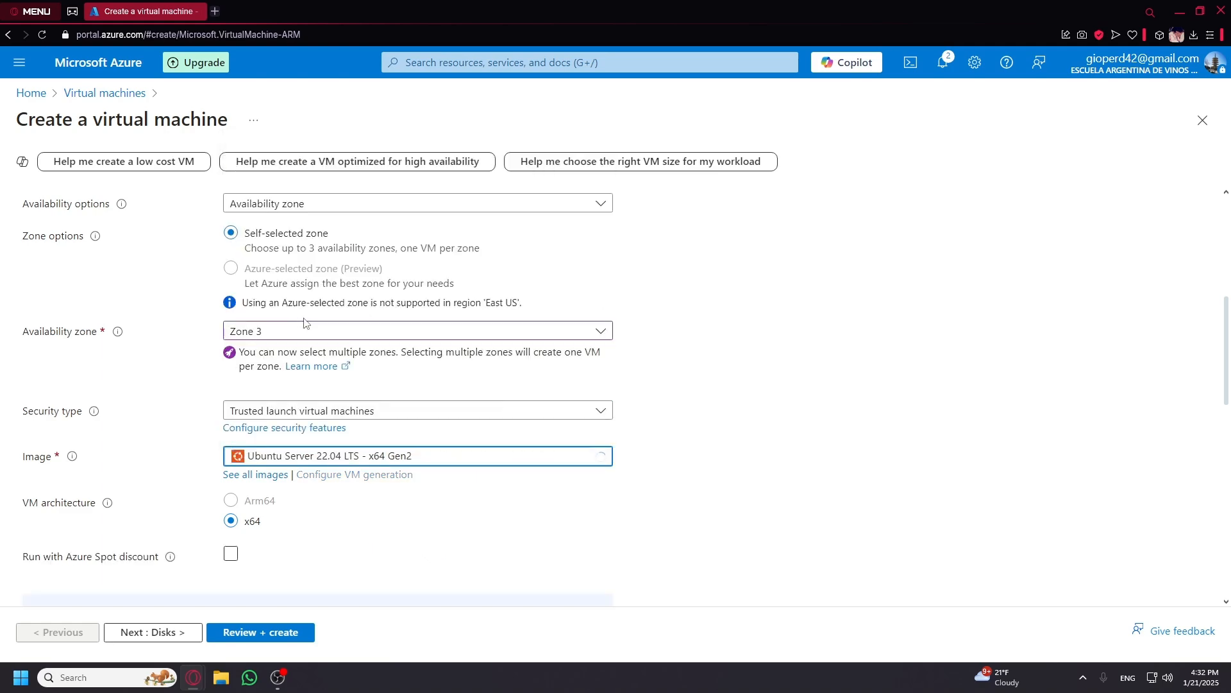
scroll(282, 421, down, 4)
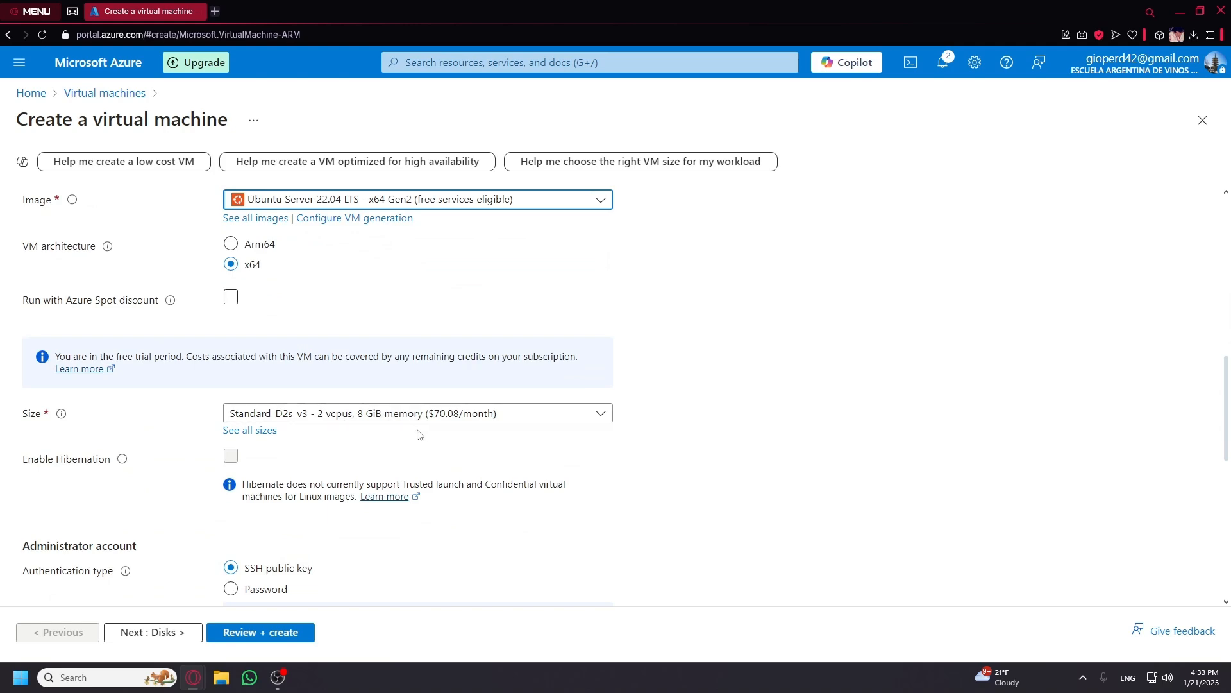
scroll(420, 434, down, 3)
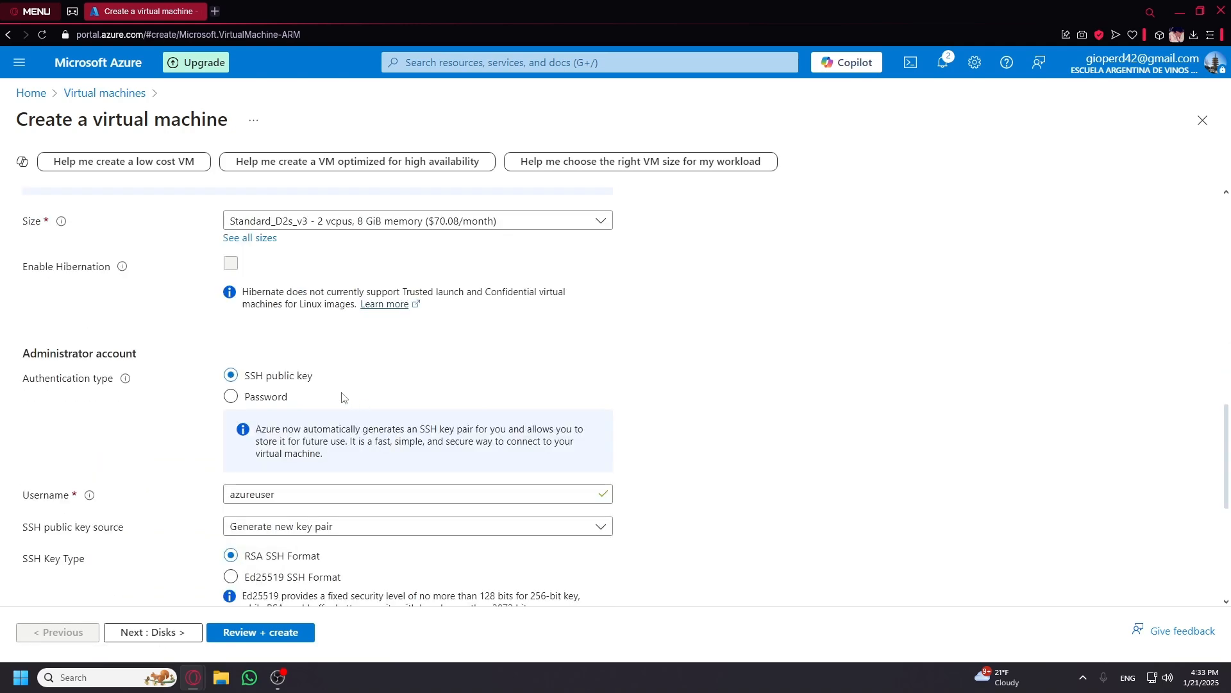
Switch to password authentication and enter the administrator username.
click(245, 397)
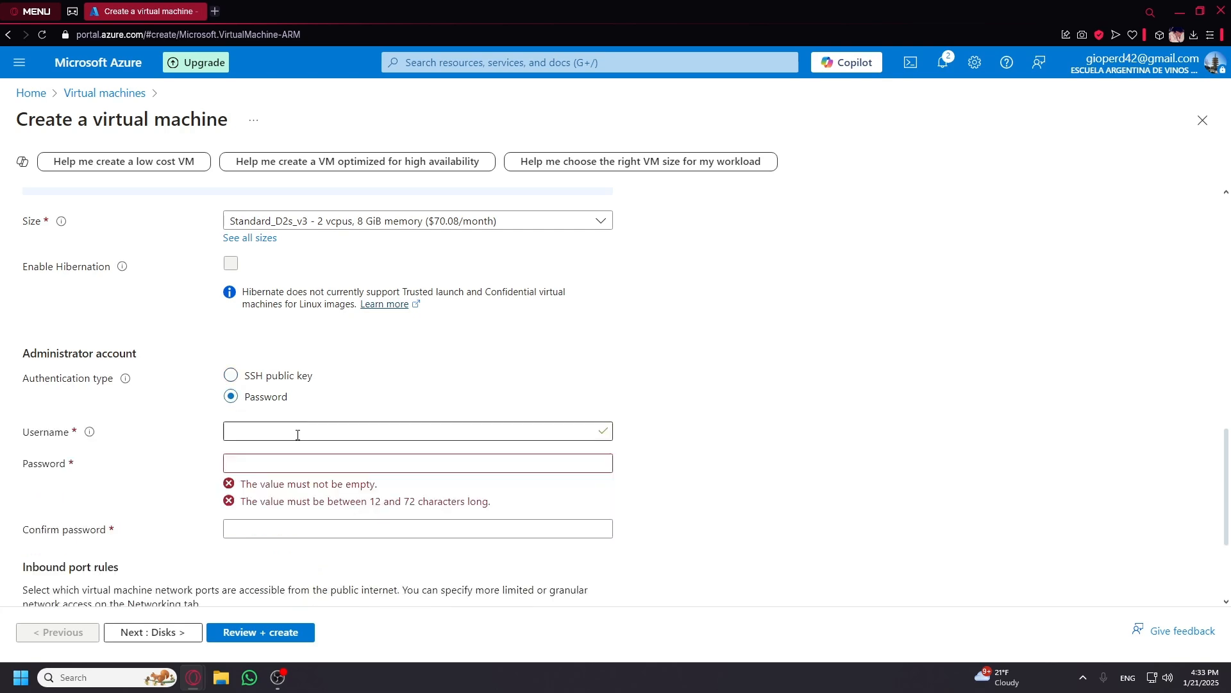
click(297, 432)
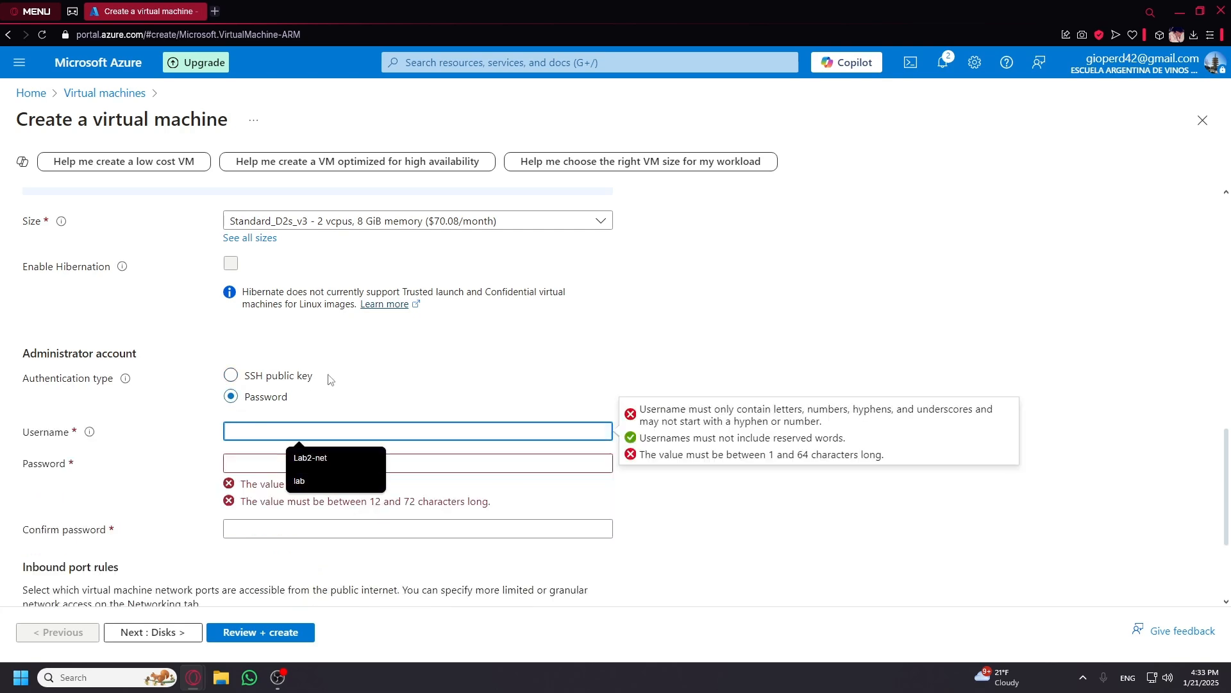
click(236, 377)
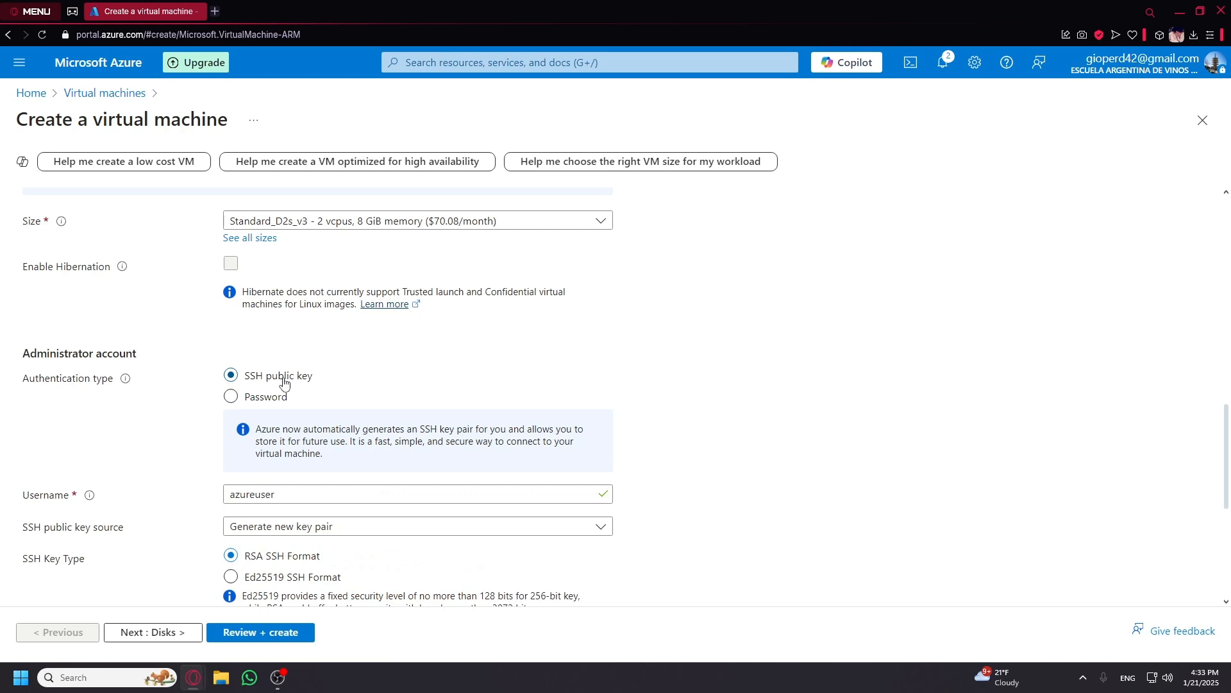
click(256, 397)
click(296, 431)
text(labs)
key(BackSpace)
text(us)
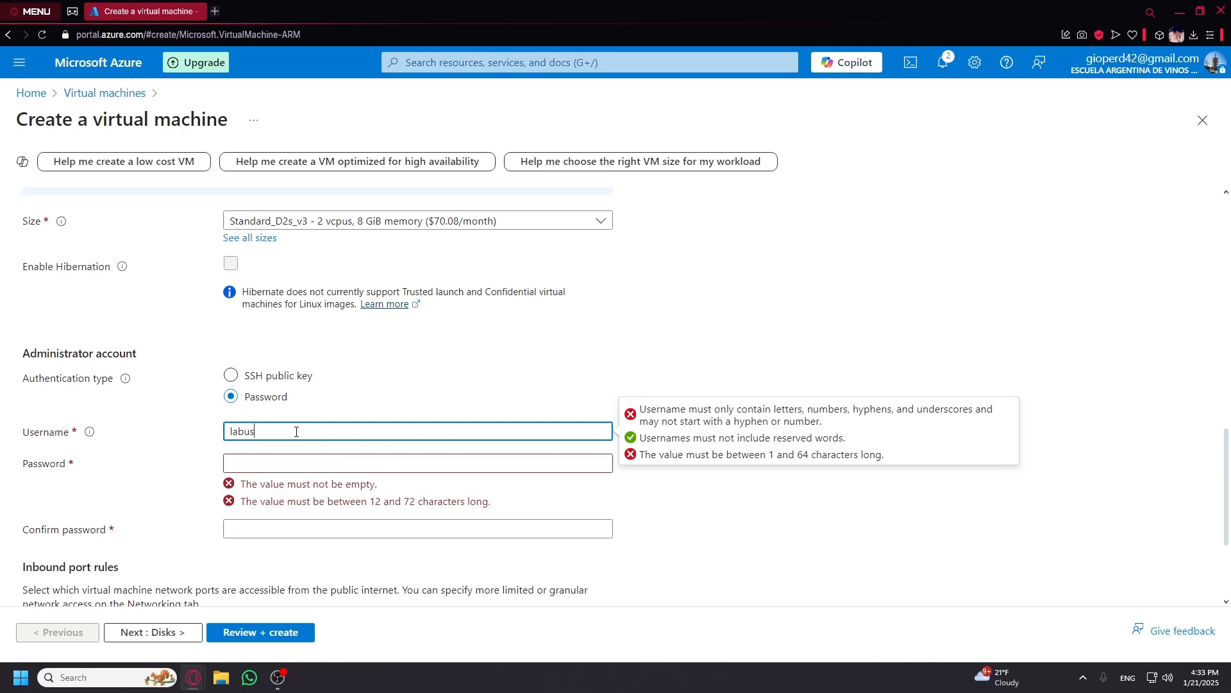
key(Tab)
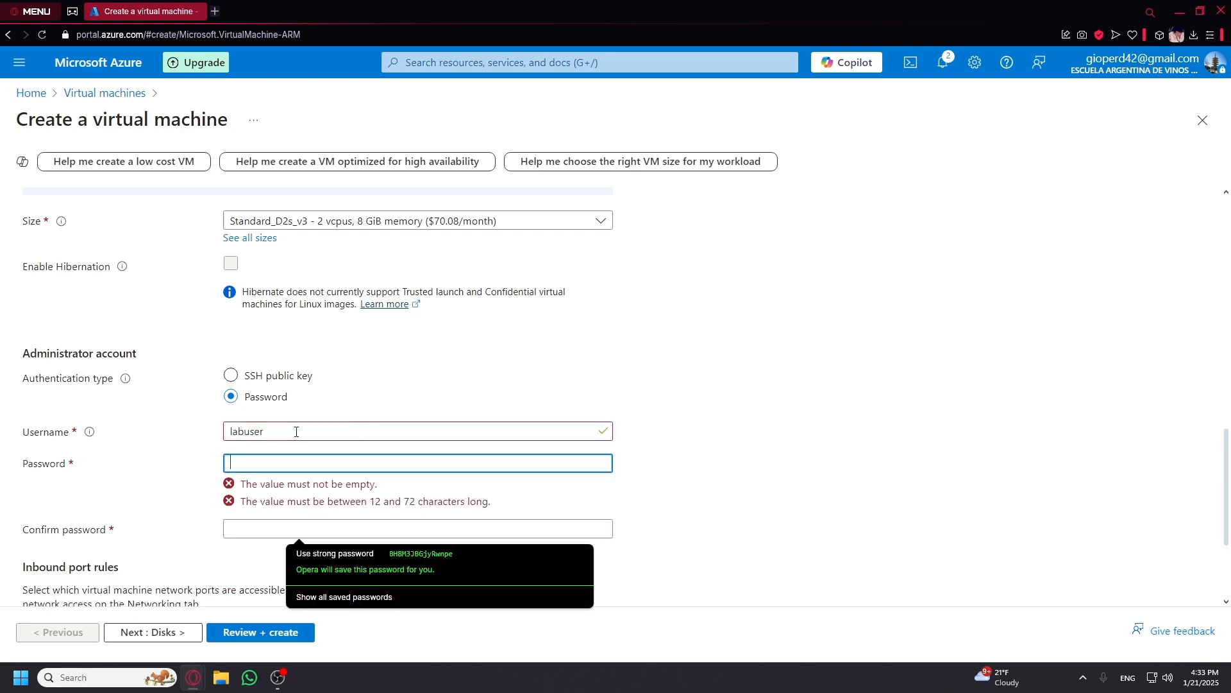
Enter the administrator password and type it again to confirm.
text(P•••)
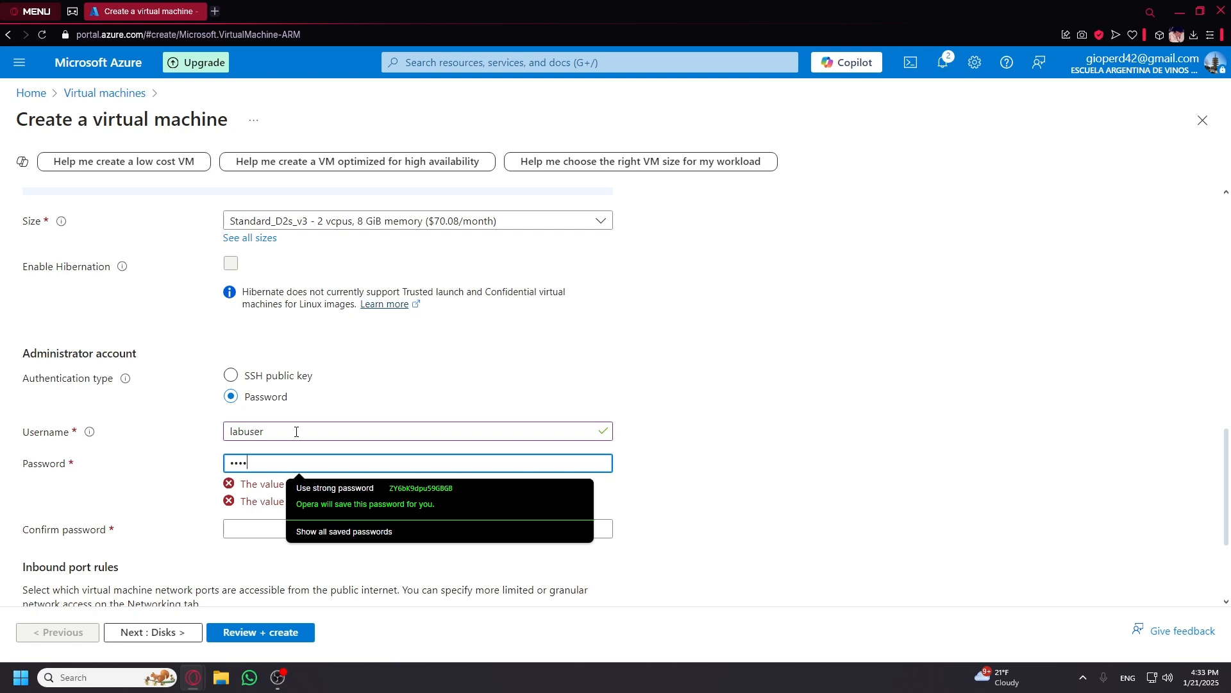
text(••)
key(BackSpace)
key(BackSpace)
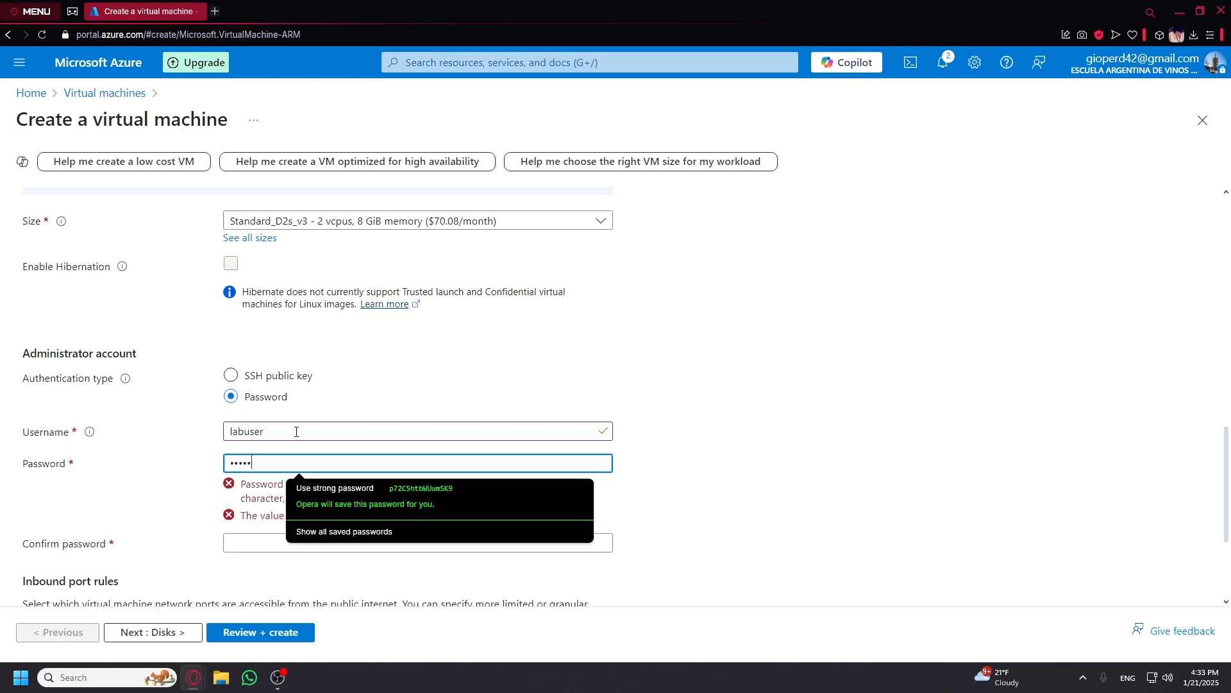
text(••)
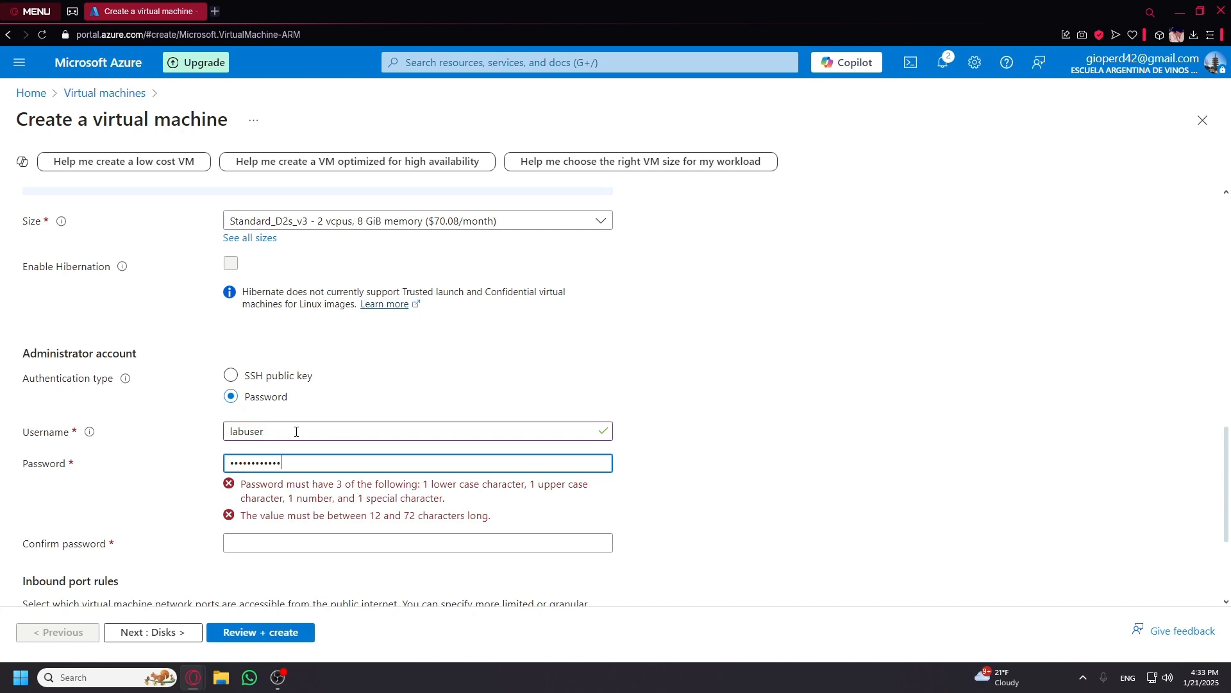
key(Tab)
text(•••••)
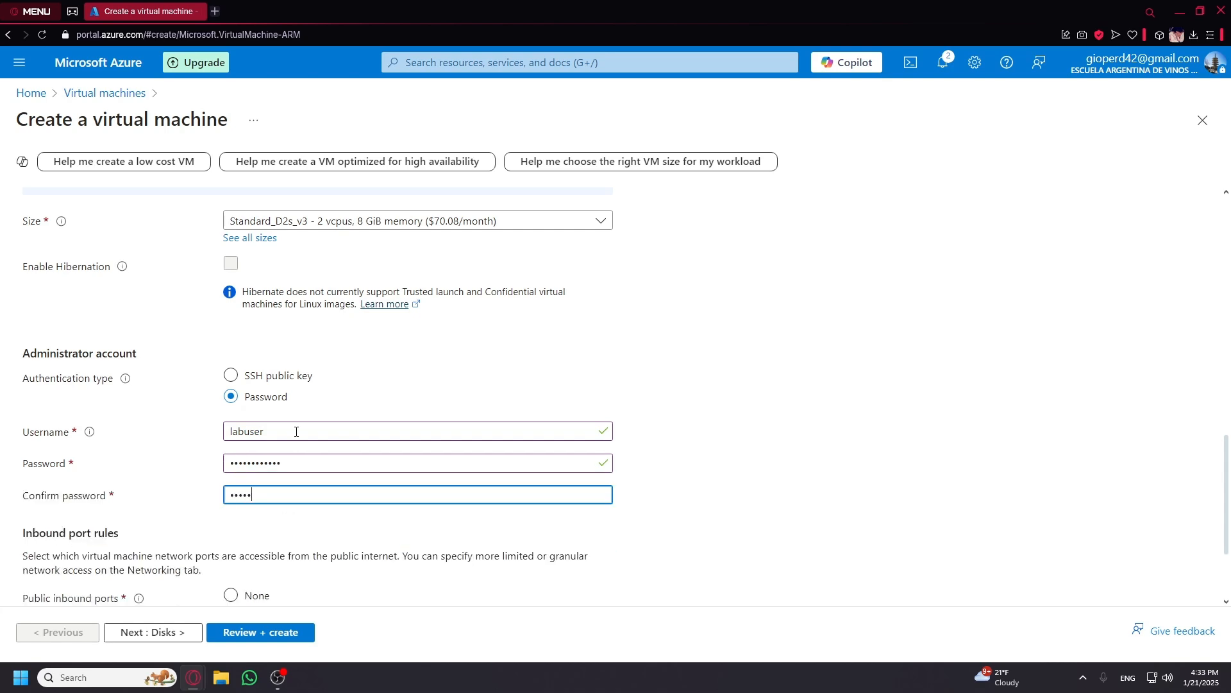
text(•)
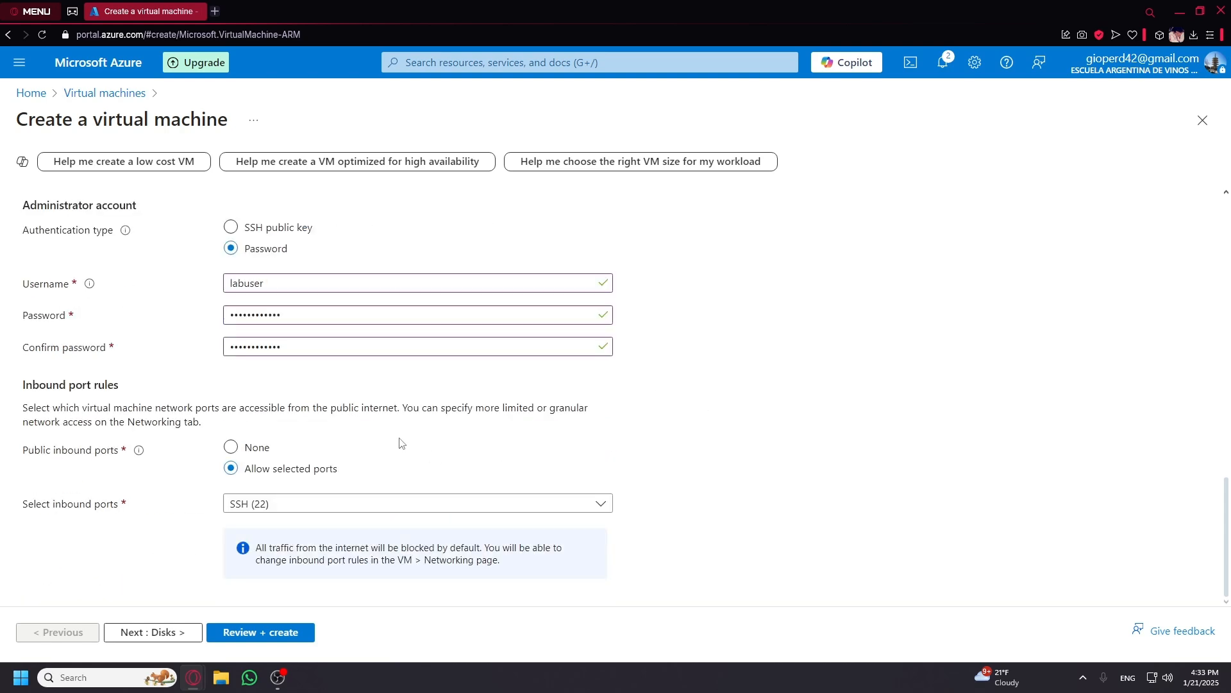
On the Networking page, replace linux-vm-1-vnet with a new virtual network lab2-vnet.
click(193, 634)
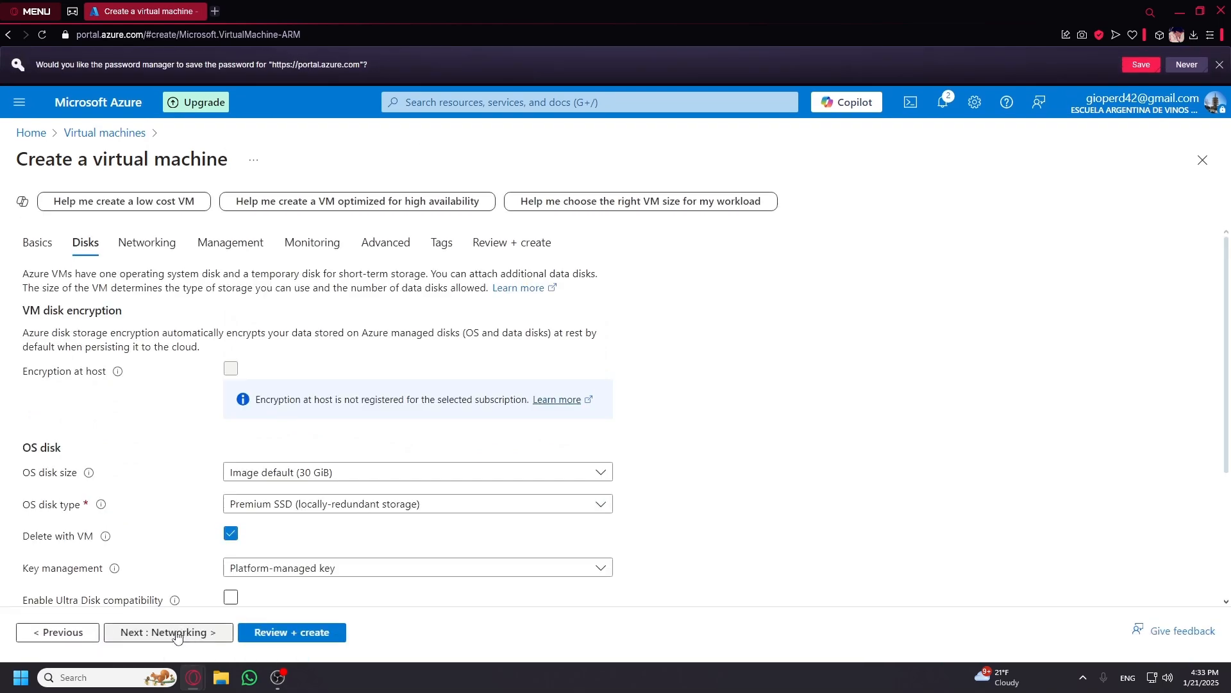
click(177, 643)
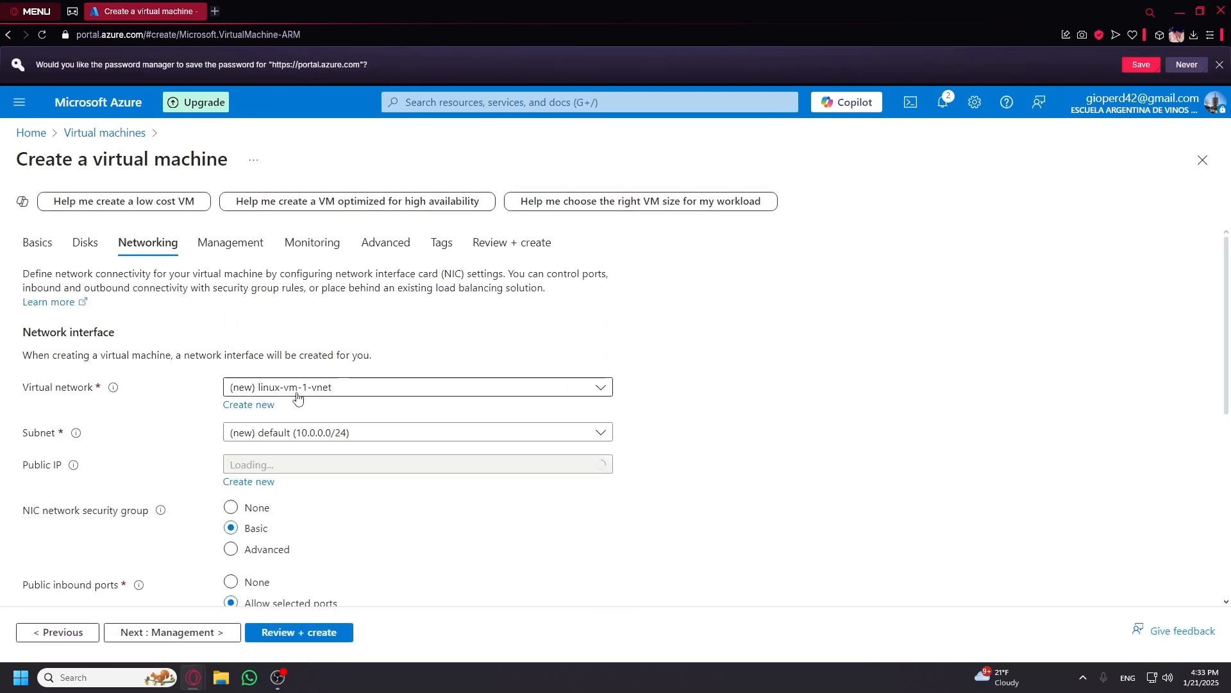
click(269, 402)
drag(692, 254, 603, 268)
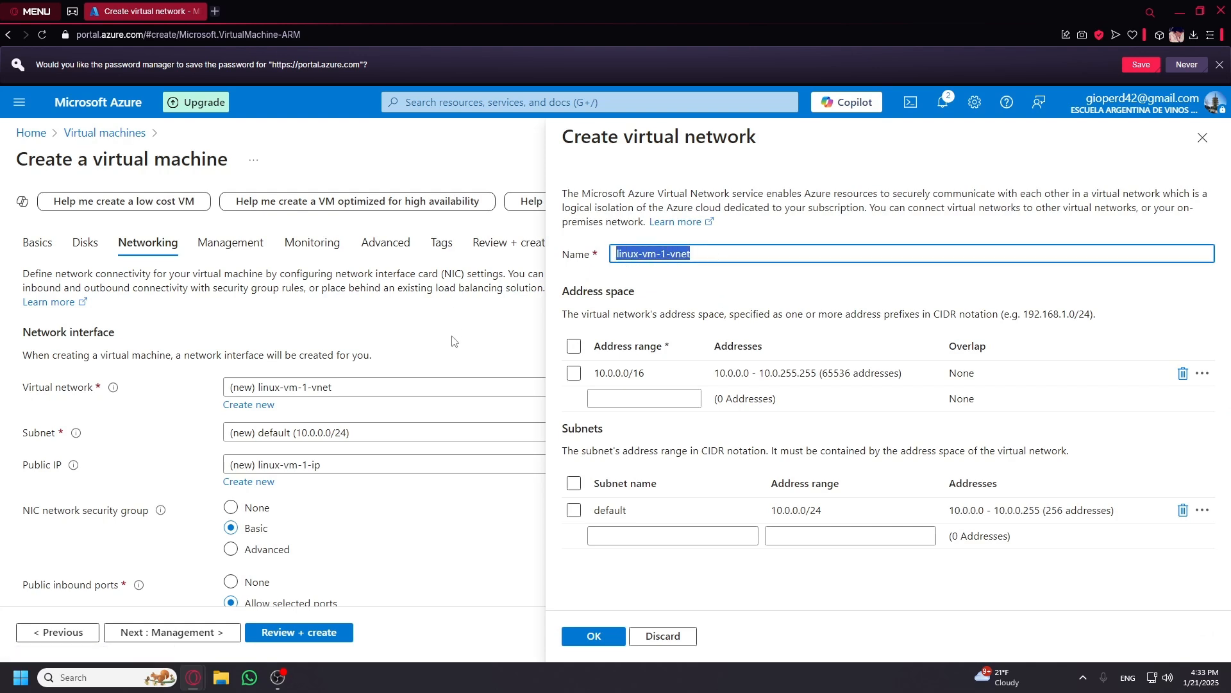
text(lab2)
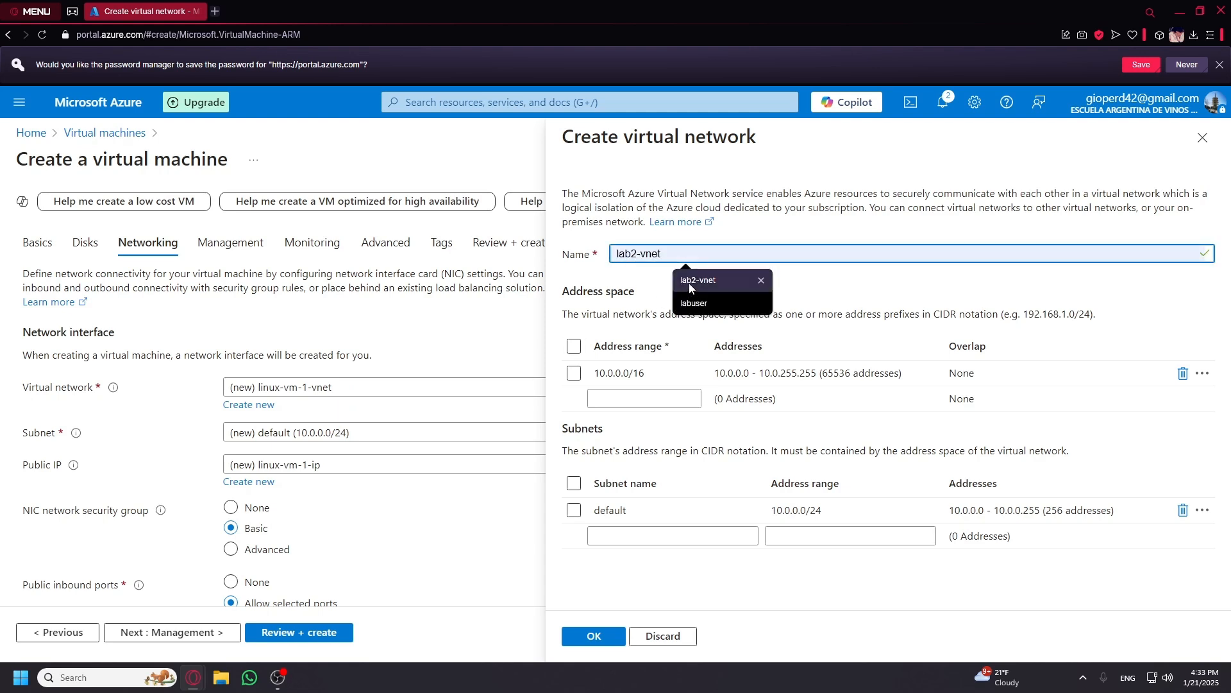
click(689, 283)
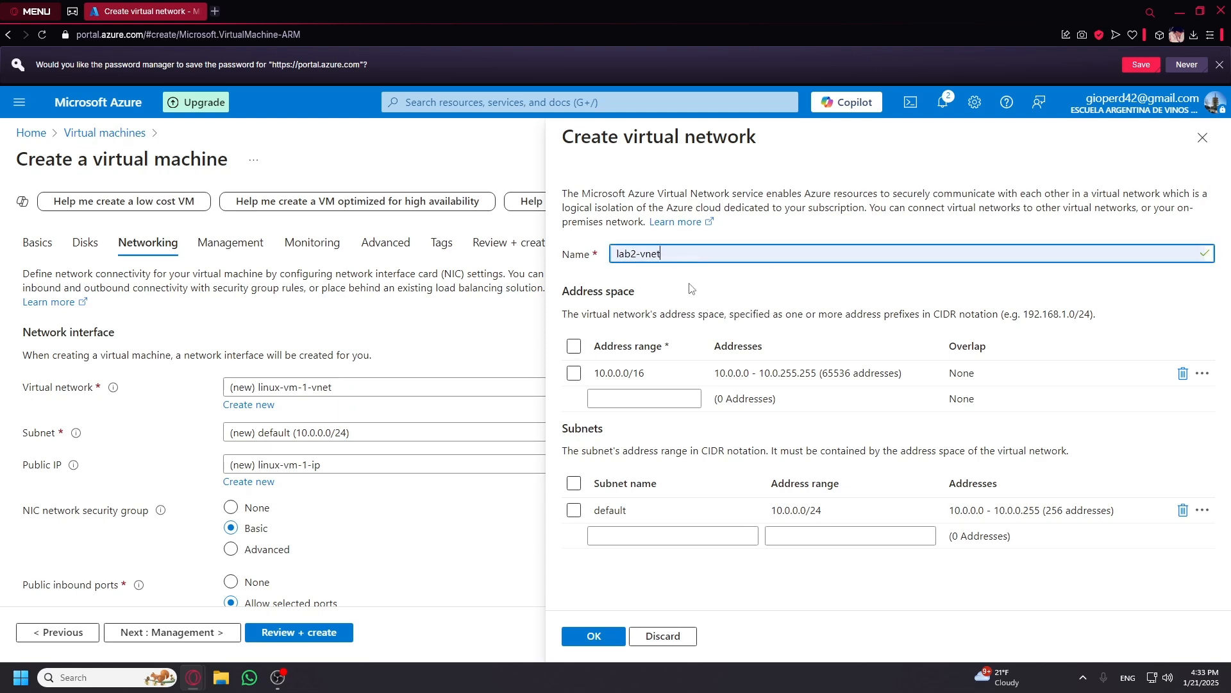
click(596, 638)
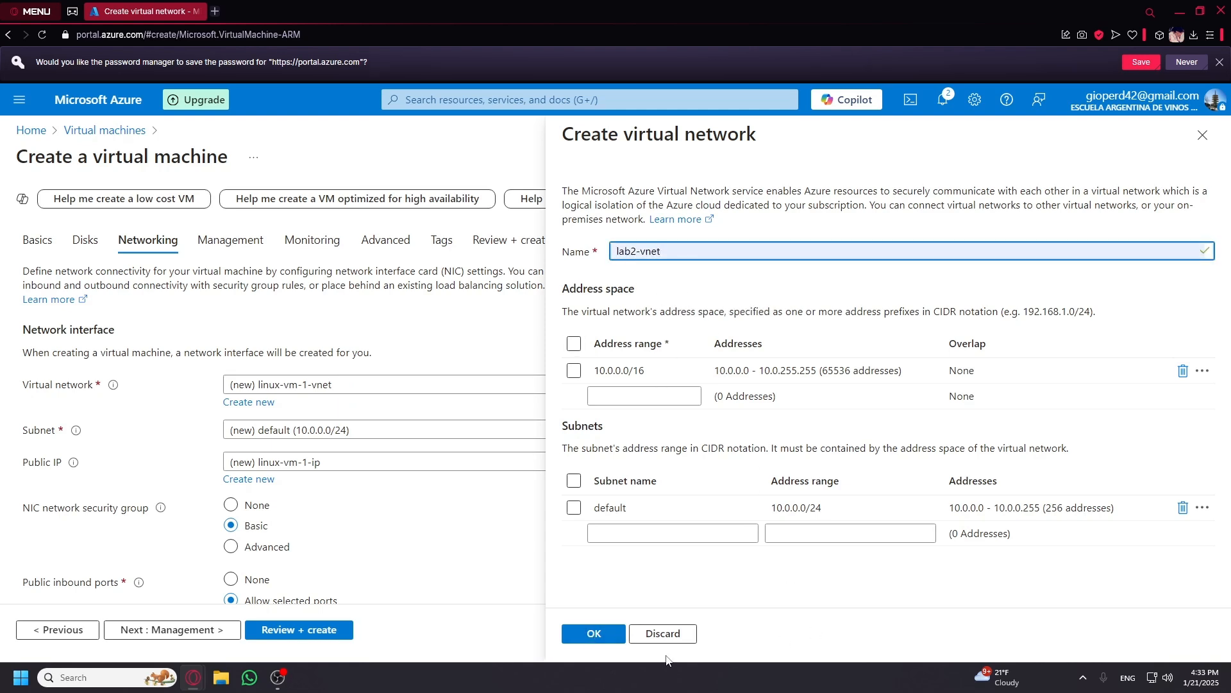
scroll(401, 553, down, 4)
scroll(402, 558, up, 4)
scroll(366, 528, down, 6)
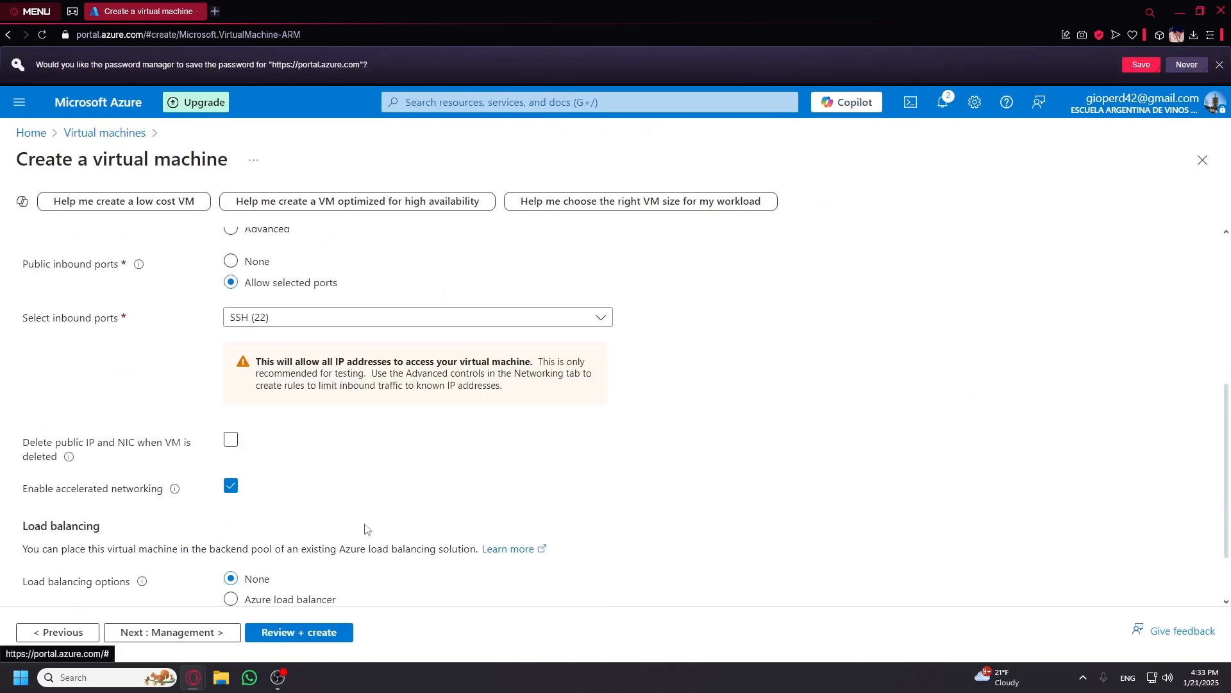
Validate linux-vm-1 and start its deployment.
click(327, 635)
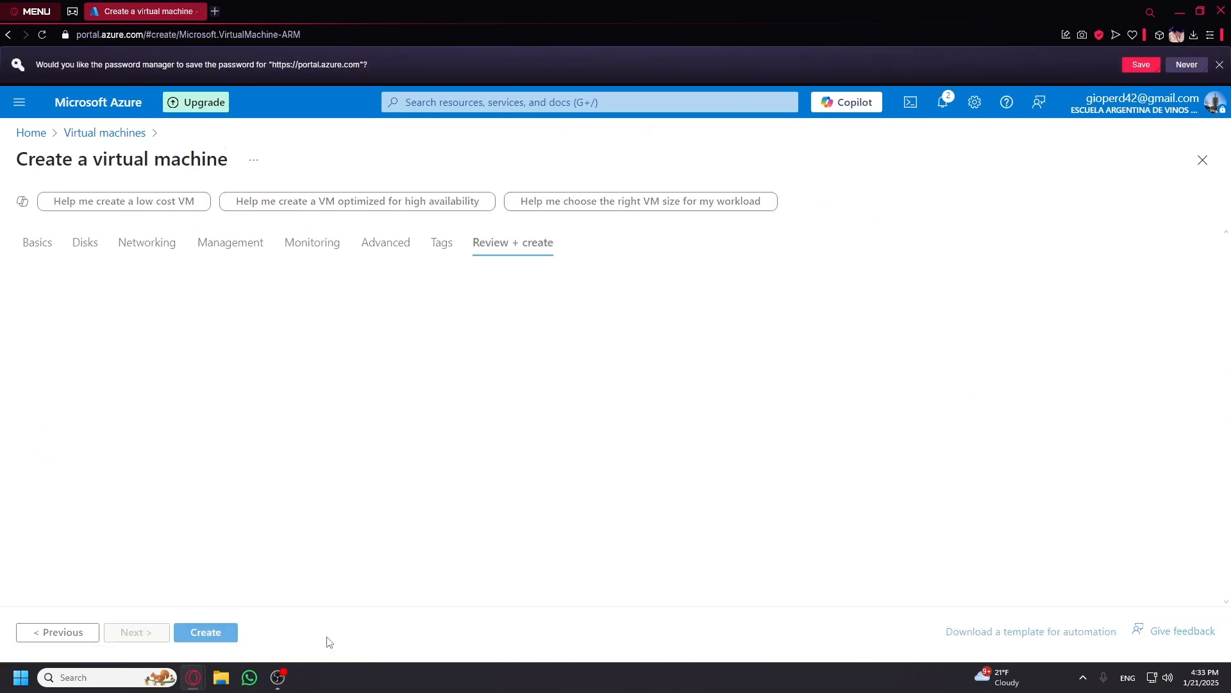
click(214, 635)
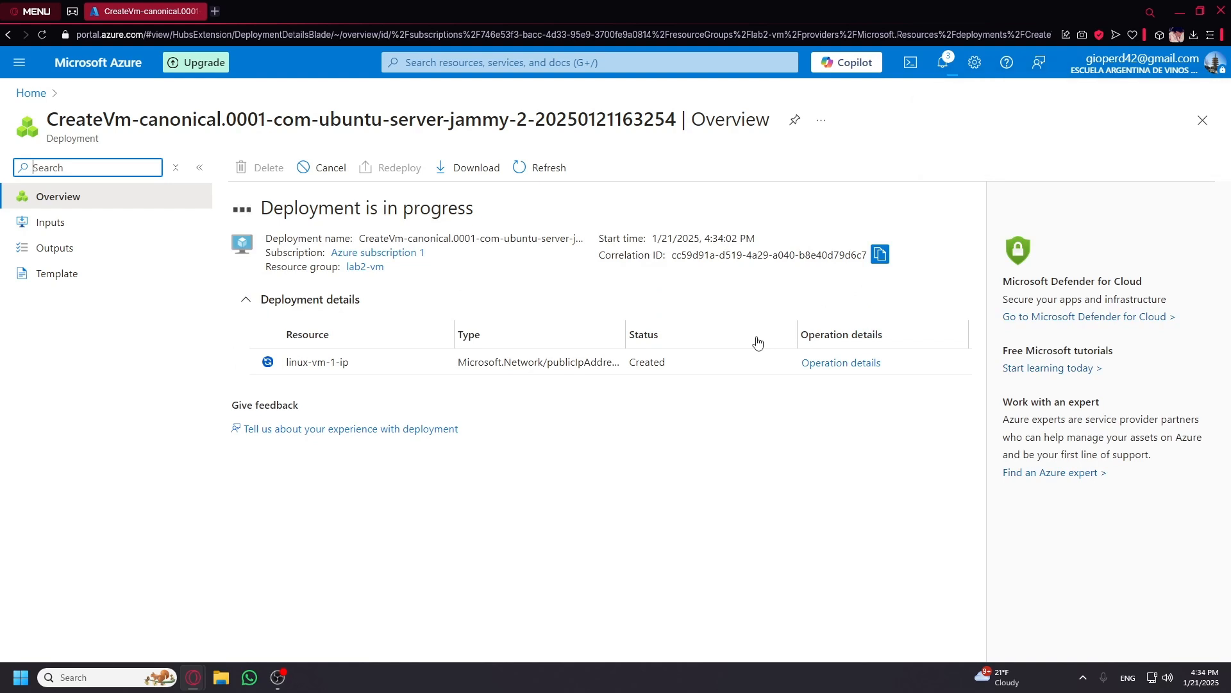
Verify the six resources in lab2-vm and the deployment-succeeded notification, then return Home.
click(37, 96)
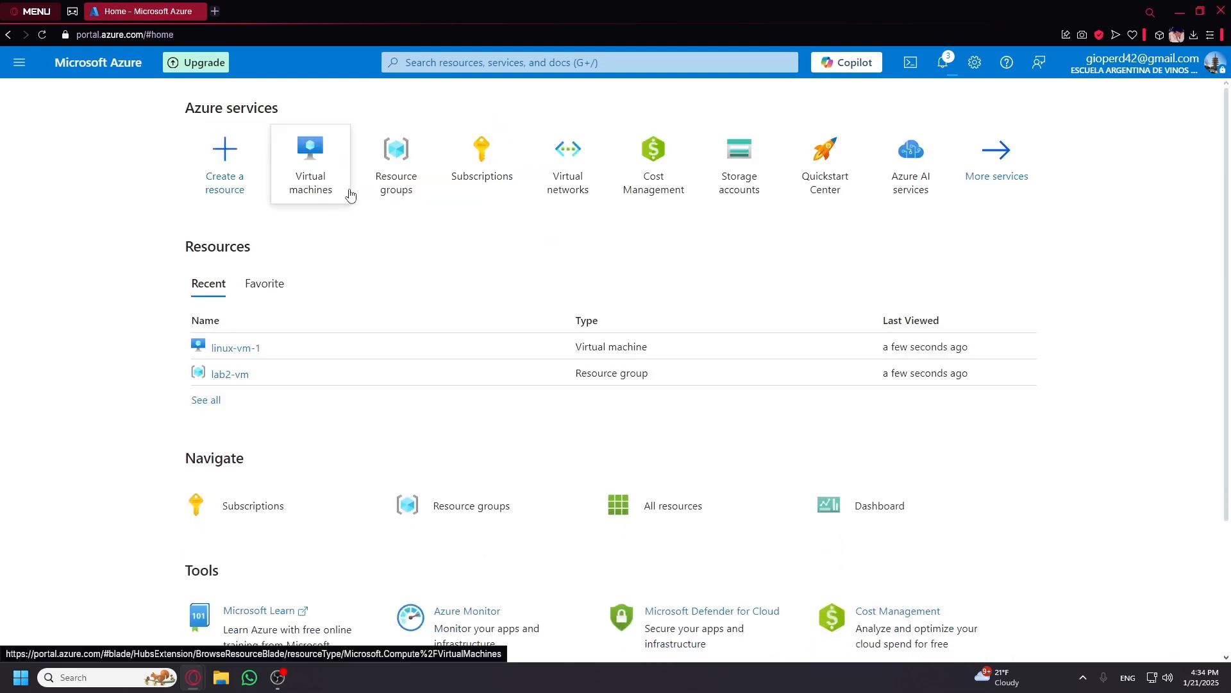
click(397, 183)
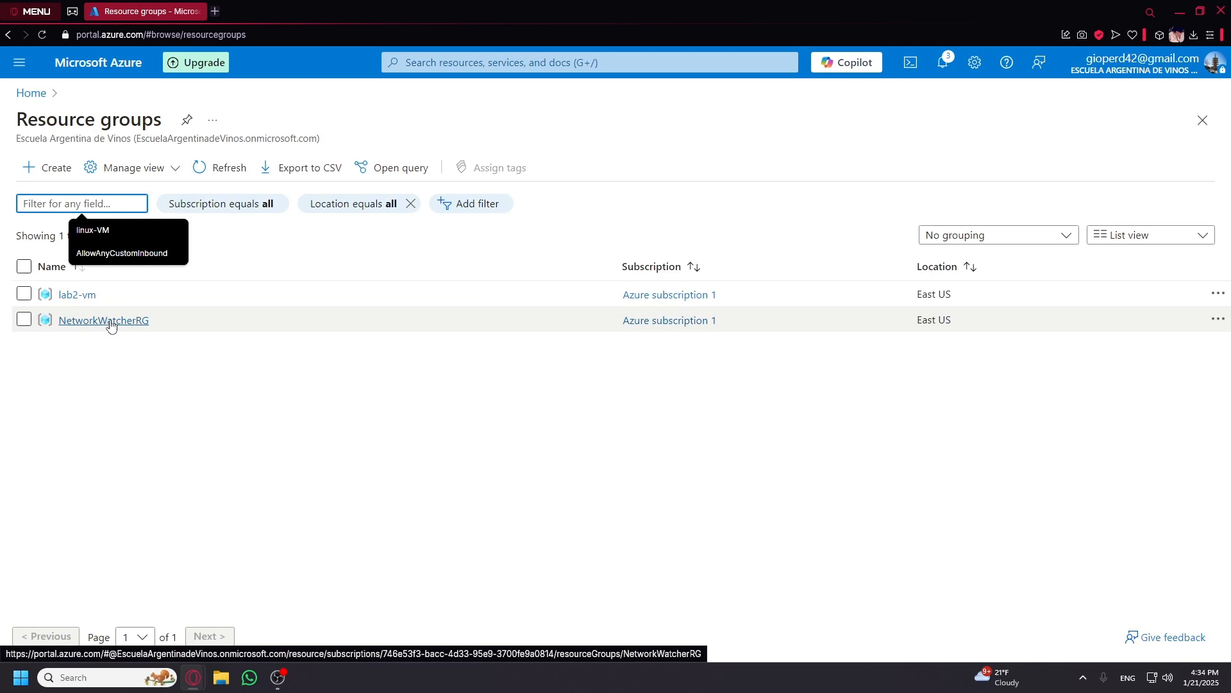
click(78, 299)
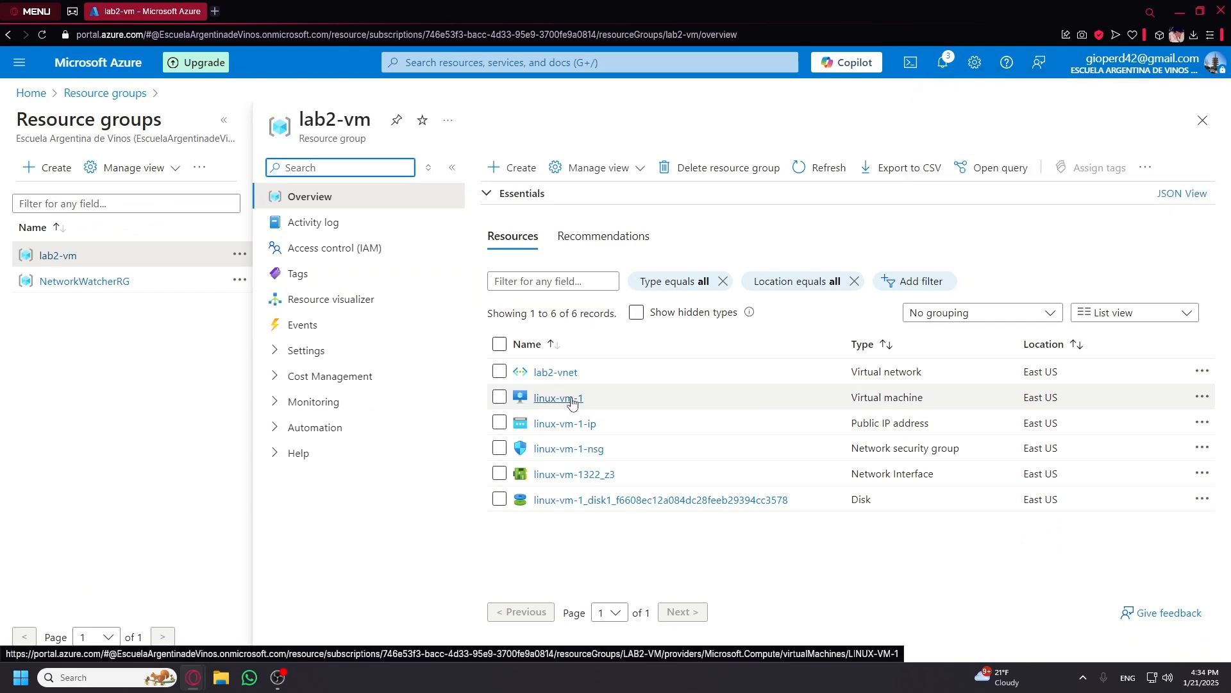
click(944, 71)
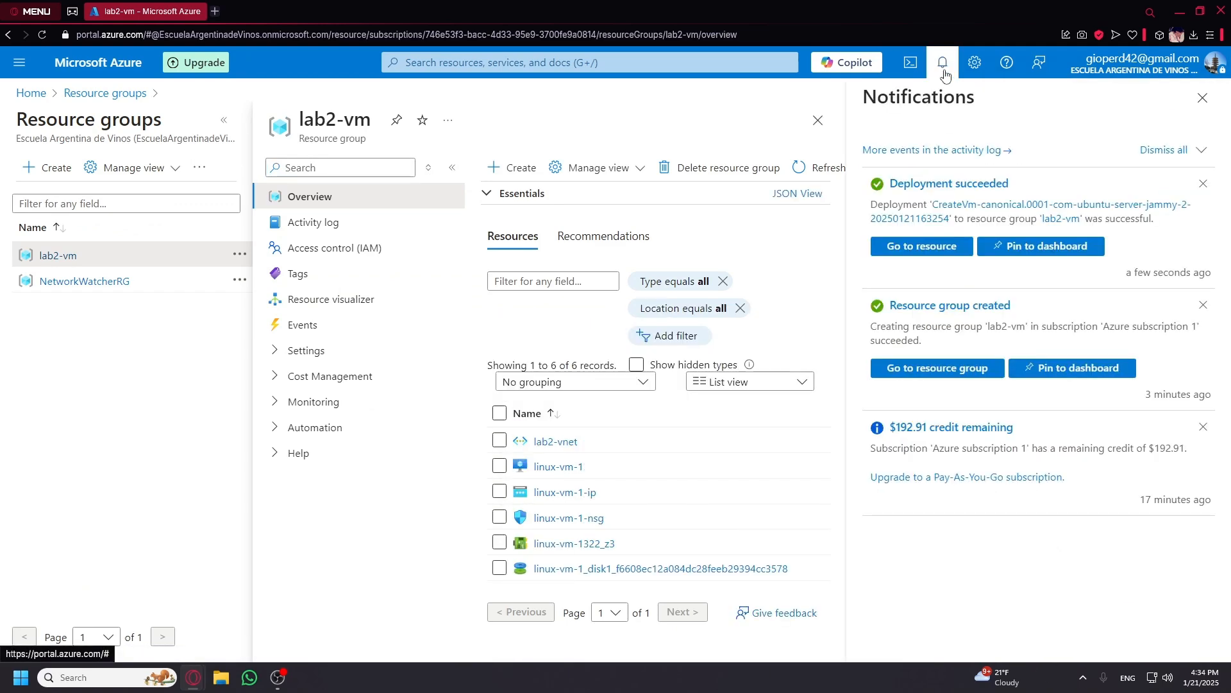
click(1202, 98)
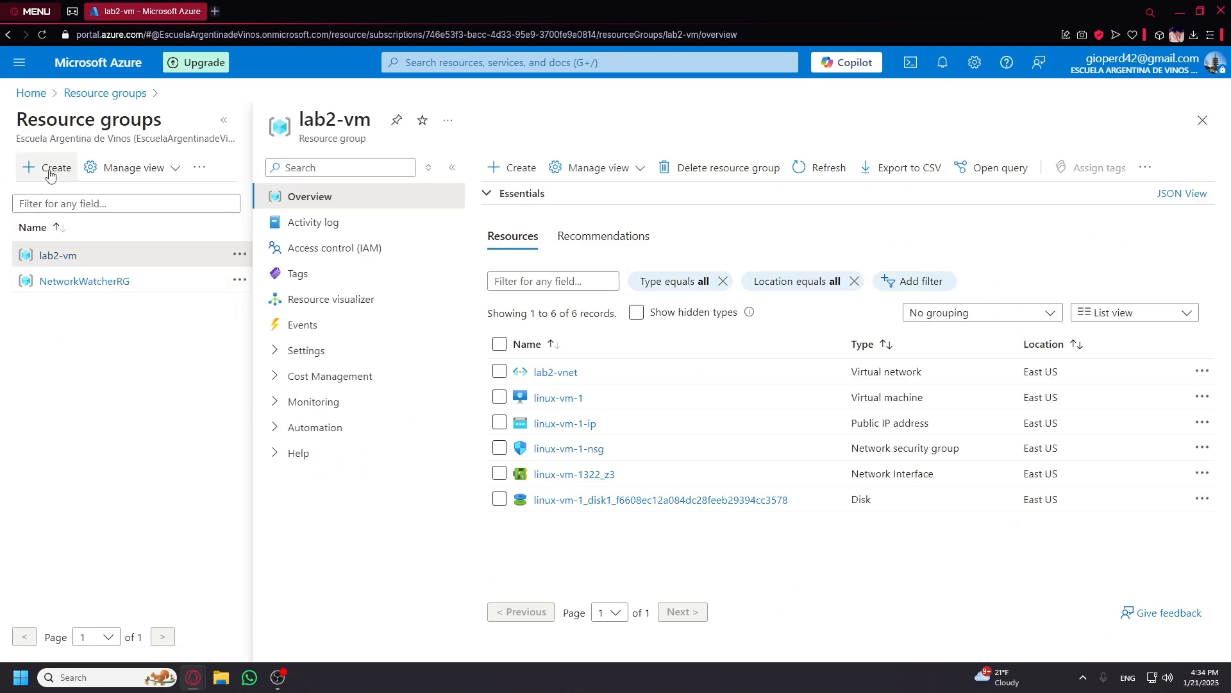
click(38, 95)
Start a second Azure VM in resource group lab2-vm and begin naming it windows-vm.
click(404, 171)
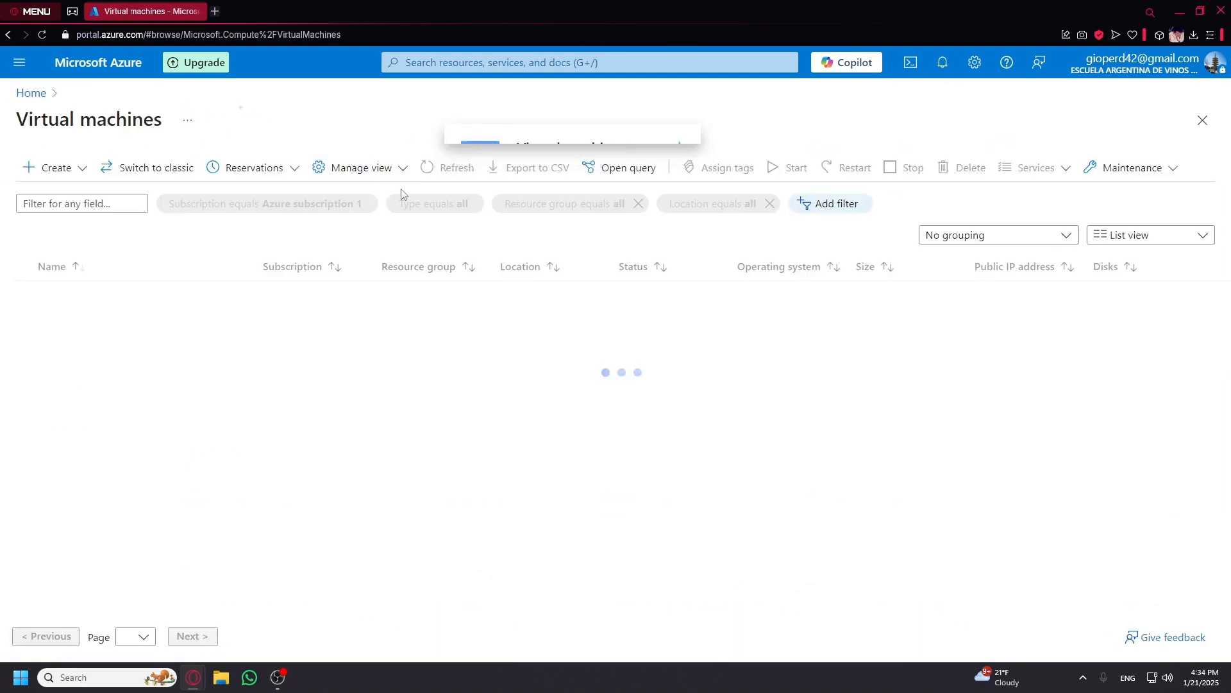
click(44, 170)
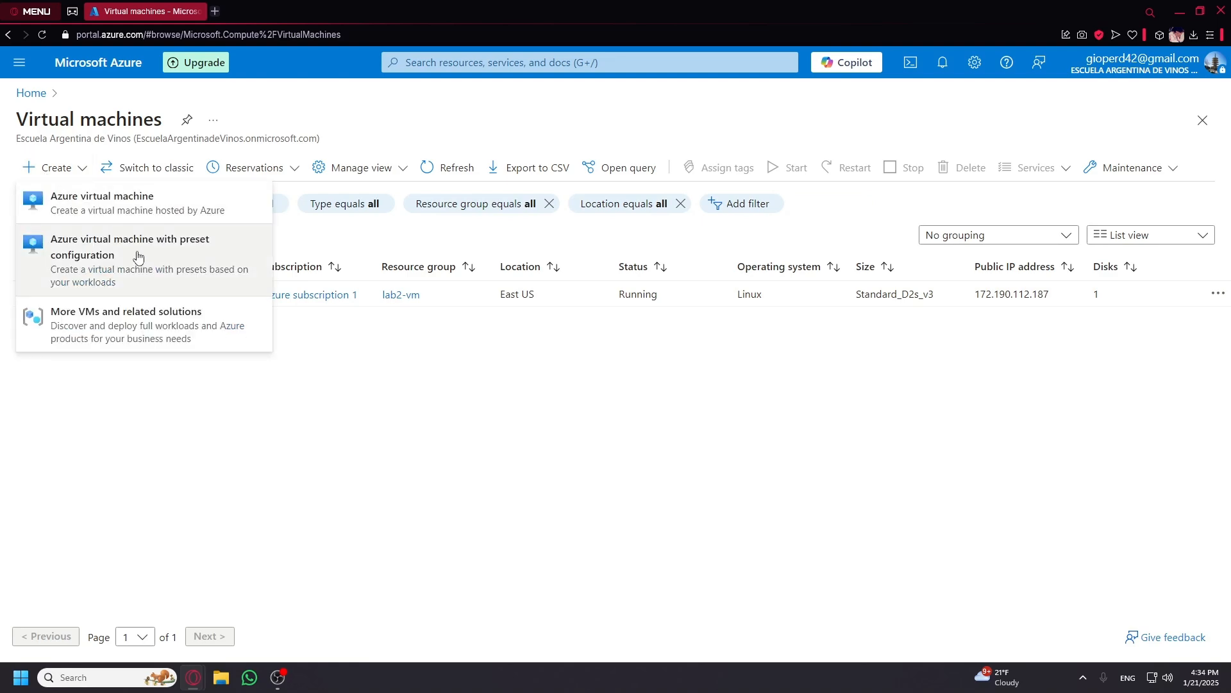
click(136, 209)
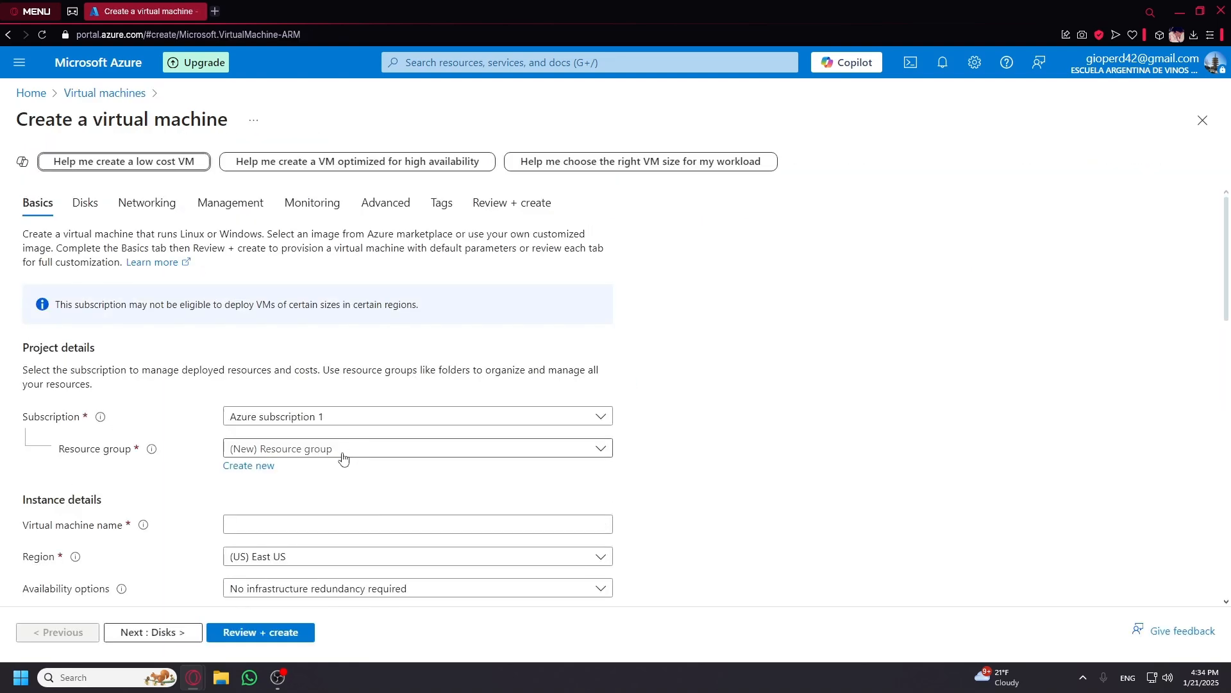
click(334, 449)
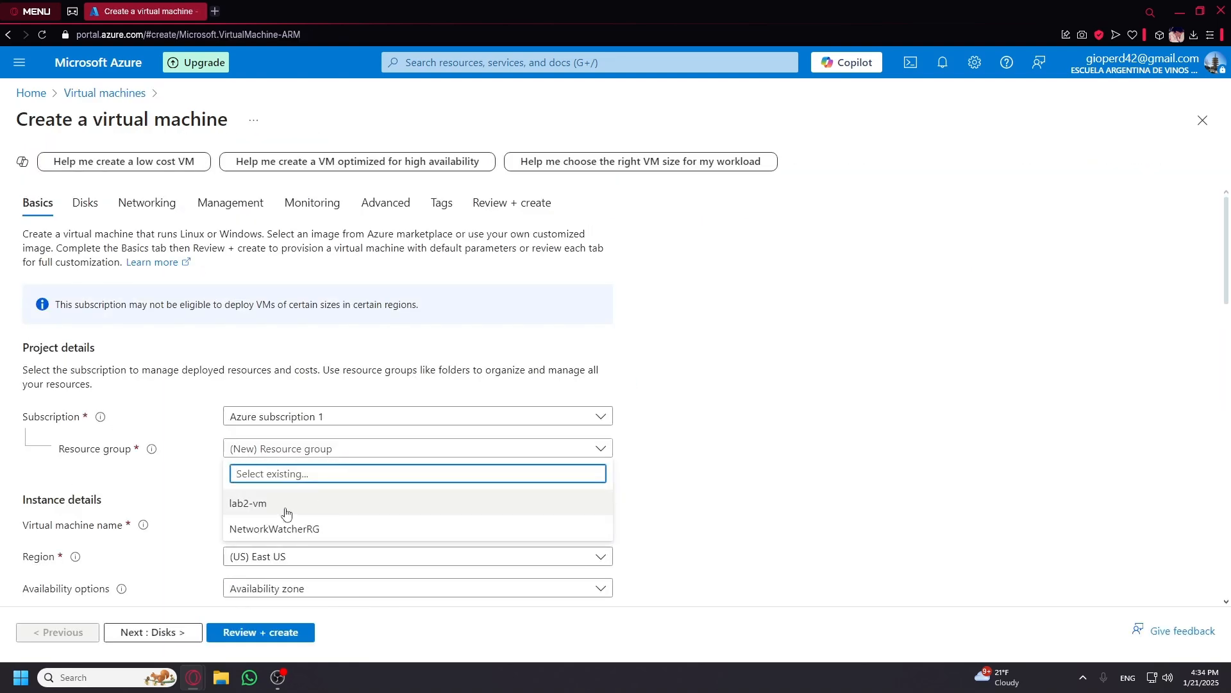
click(265, 504)
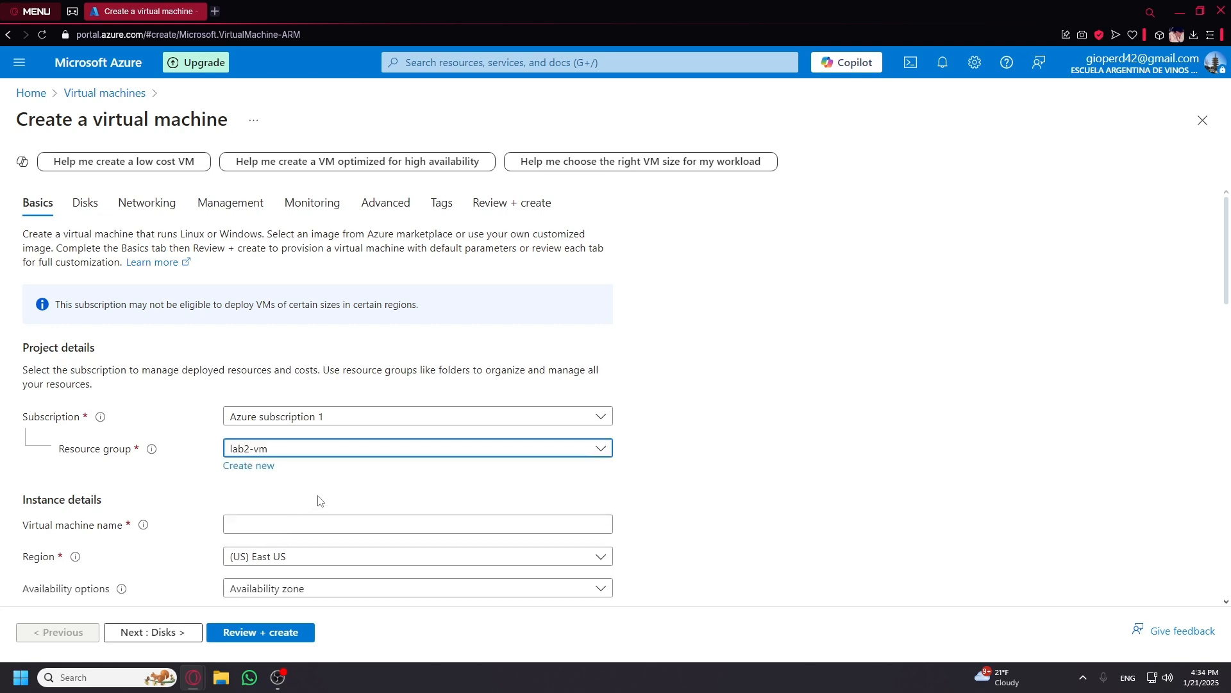
scroll(314, 503, down, 1)
click(320, 464)
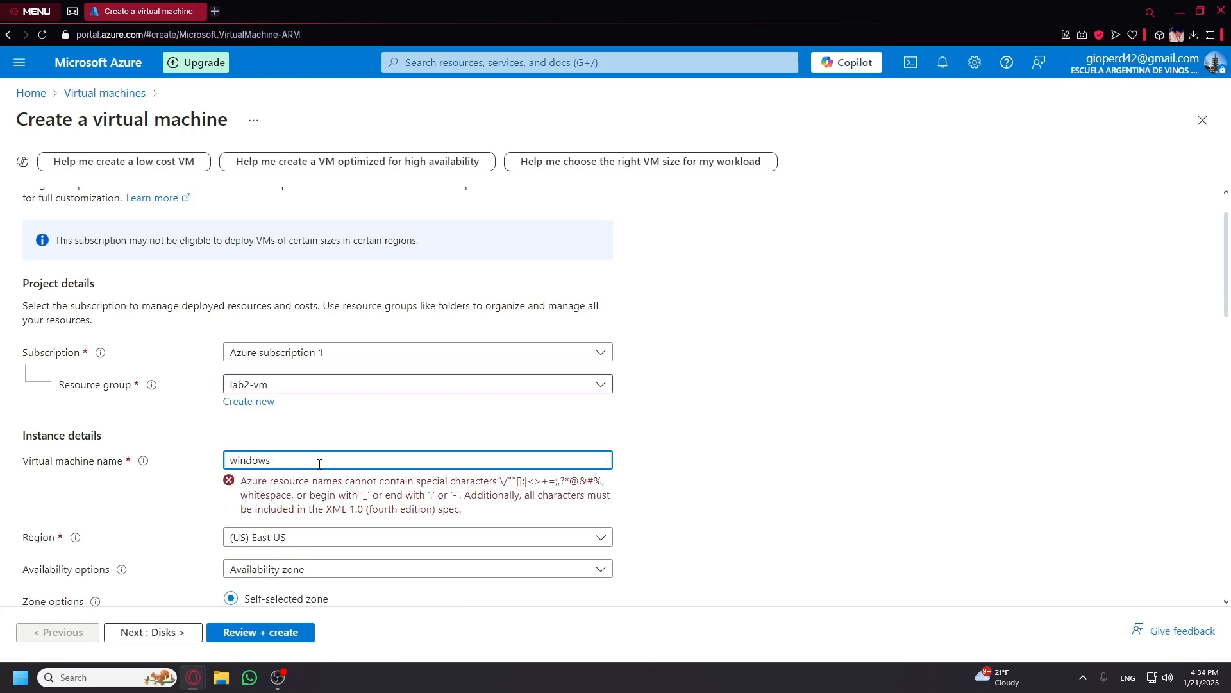
Confirm the windows-vm name and restrict the availability zone to Zone 3.
click(734, 573)
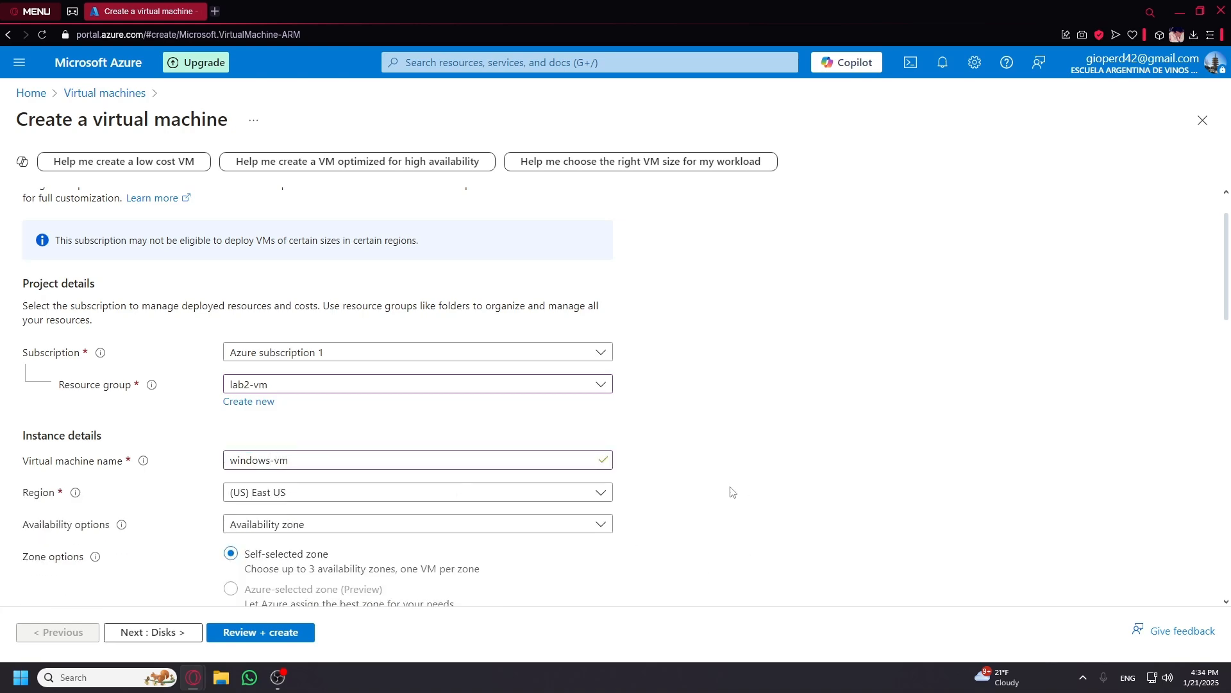
scroll(731, 490, down, 3)
click(431, 459)
click(250, 532)
click(255, 552)
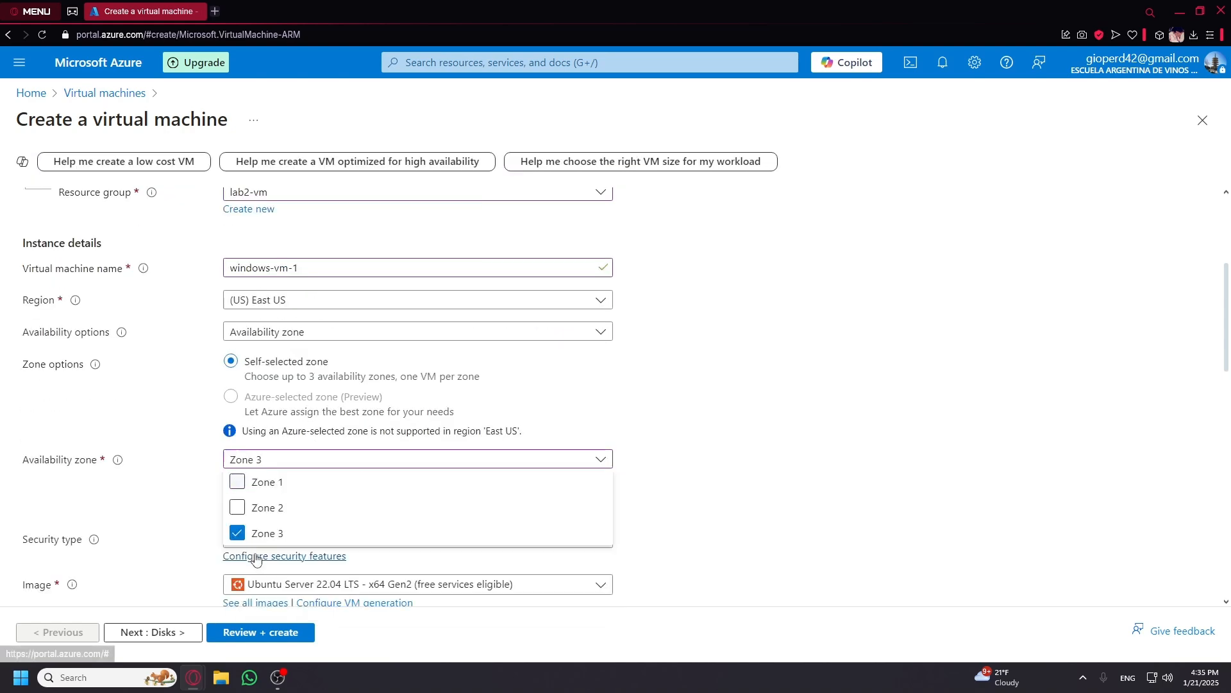
click(313, 463)
Select the Windows 10 Pro, version 22H2 image.
scroll(596, 577, down, 2)
scroll(596, 577, down, 3)
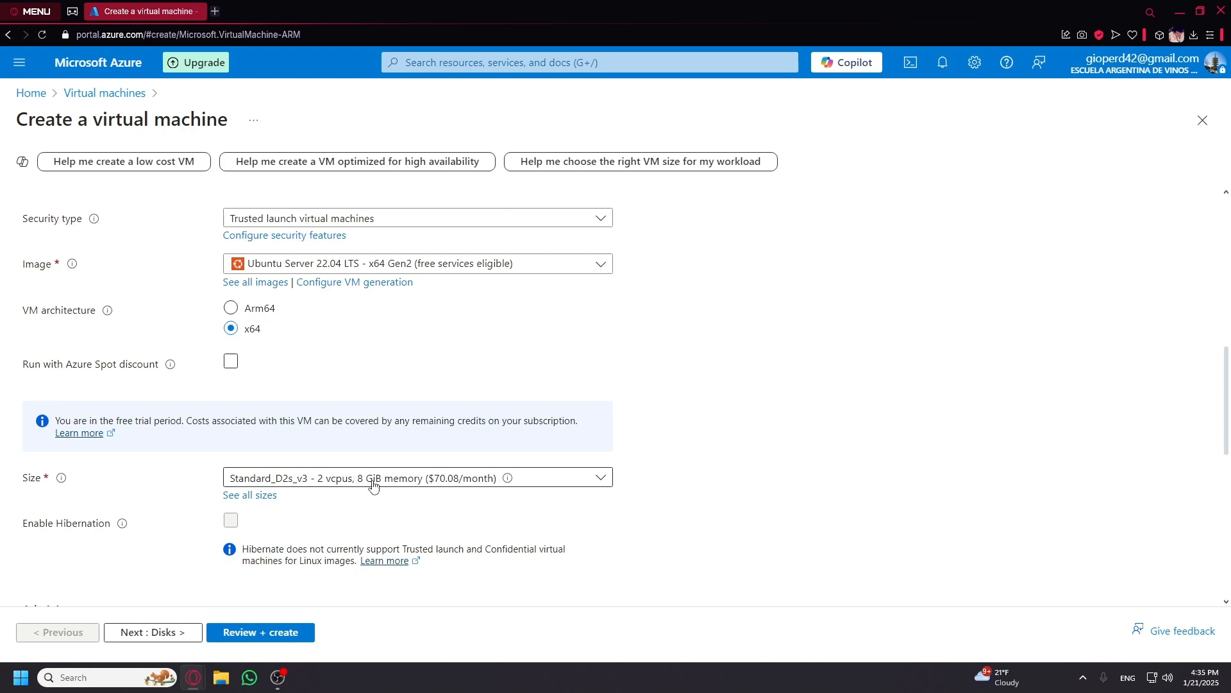
scroll(395, 484, down, 4)
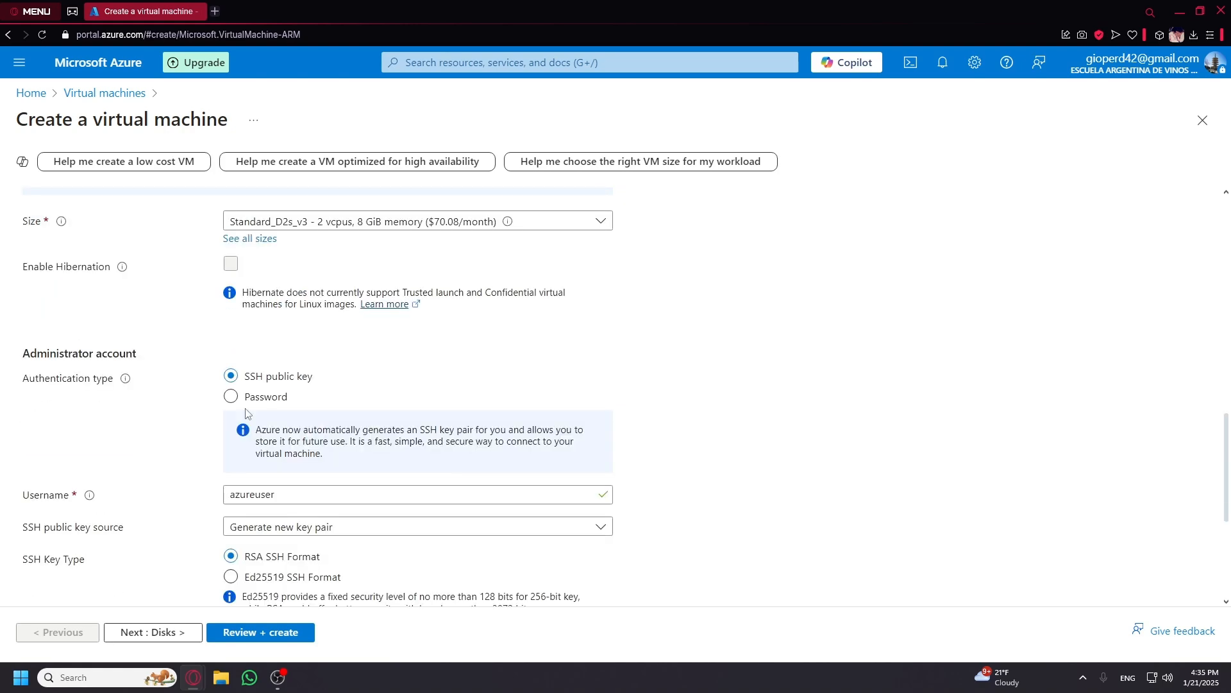
scroll(243, 410, up, 5)
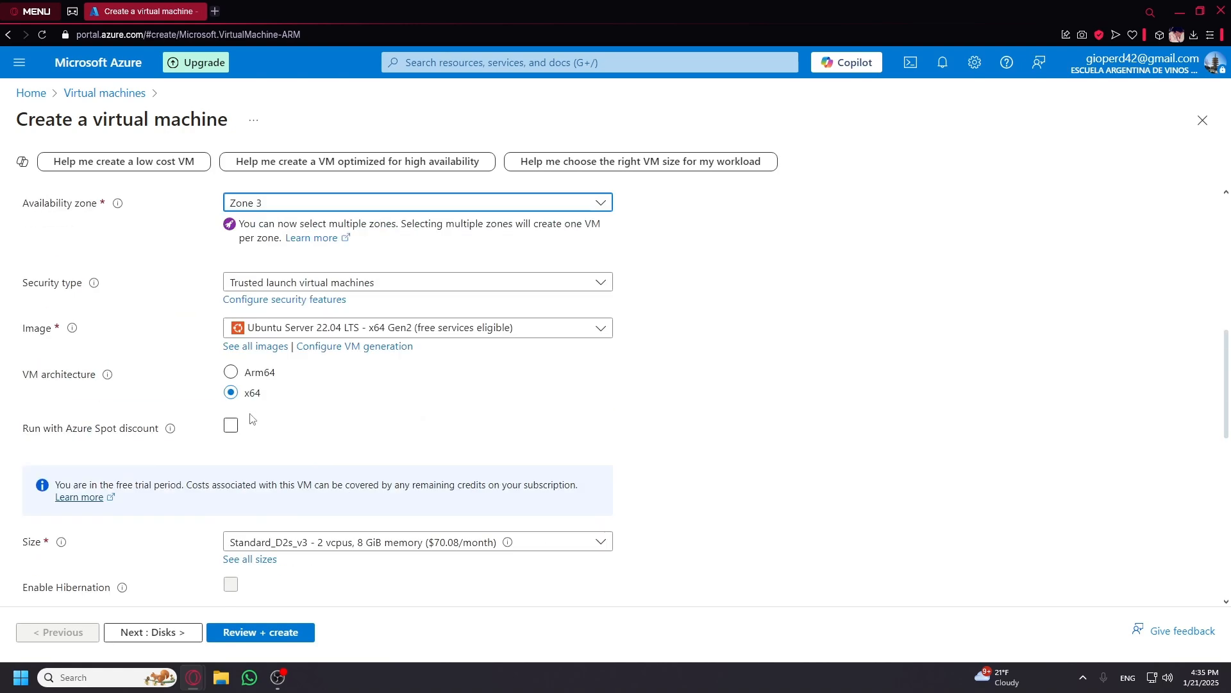
click(261, 330)
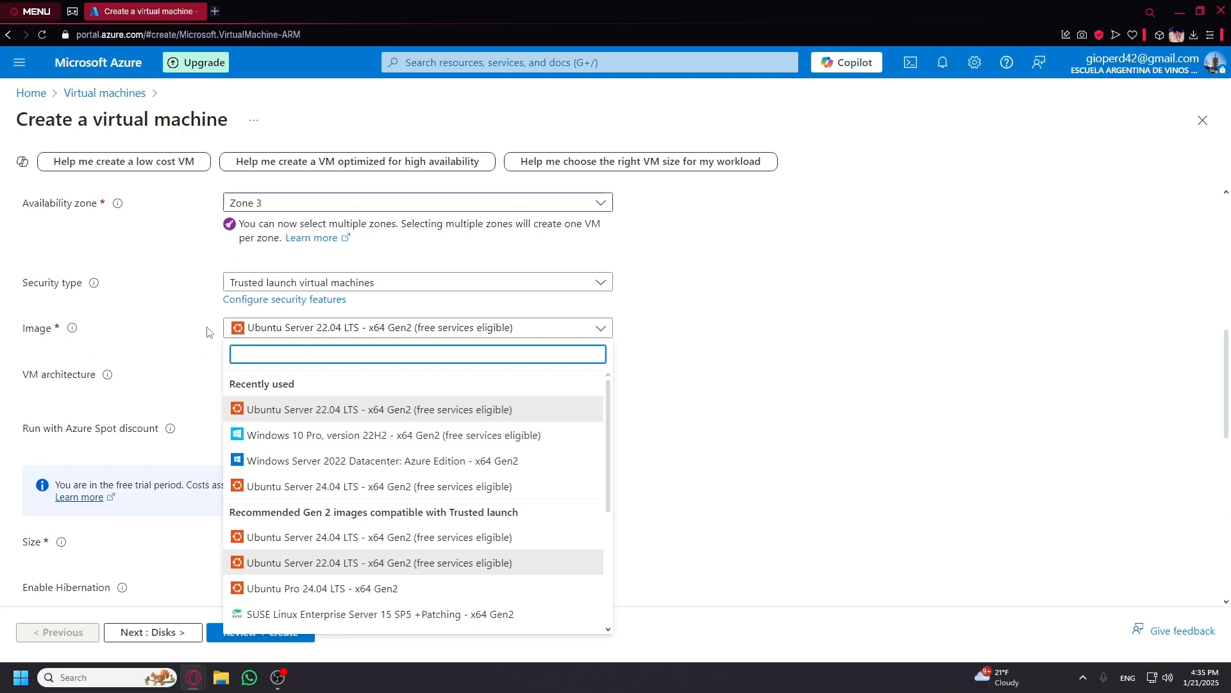
scroll(334, 493, down, 3)
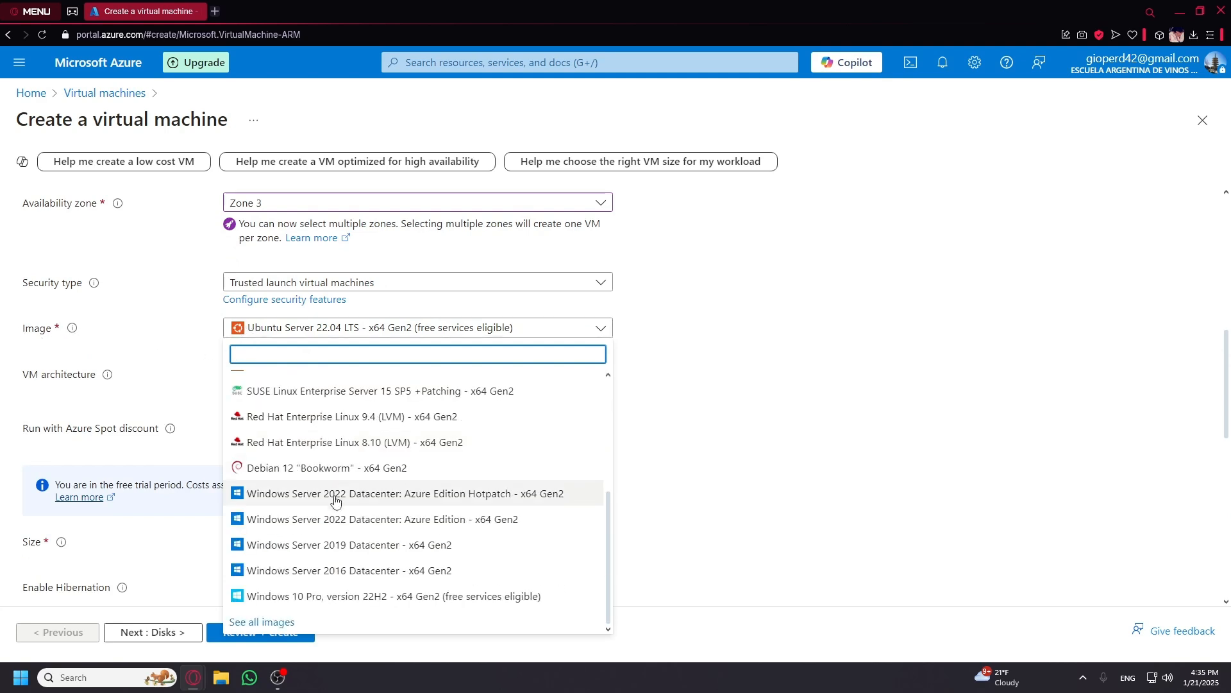
click(324, 596)
scroll(502, 514, down, 5)
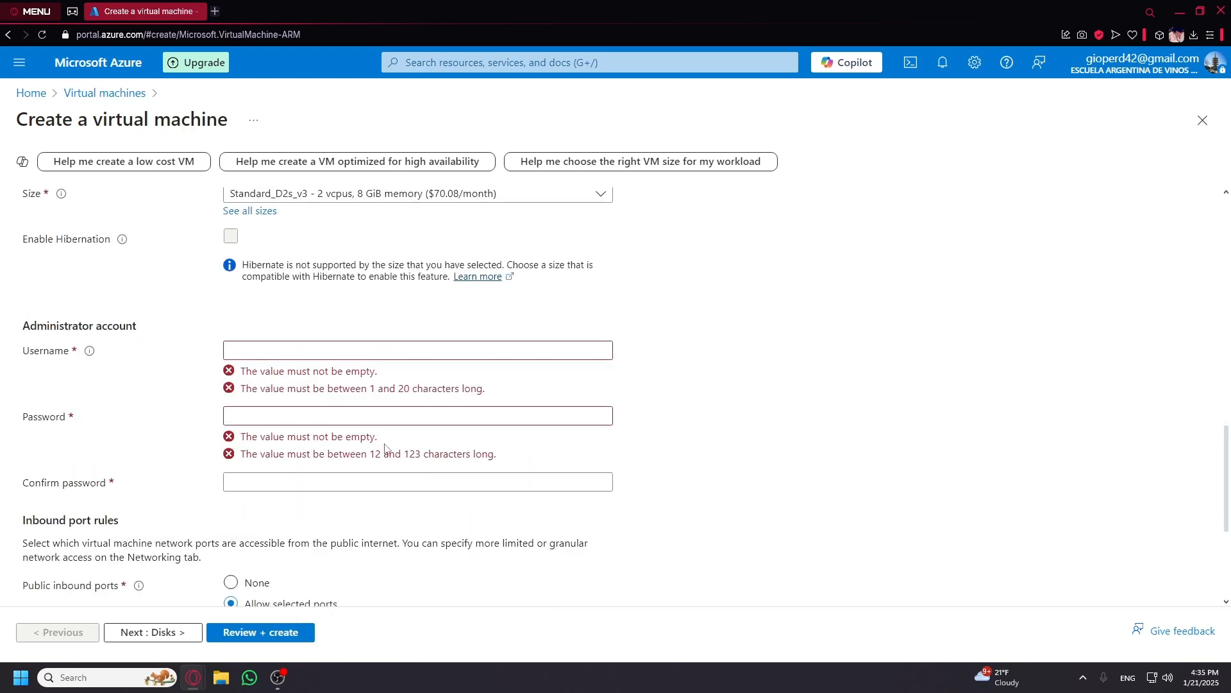
click(324, 354)
text(labuser)
key(Tab)
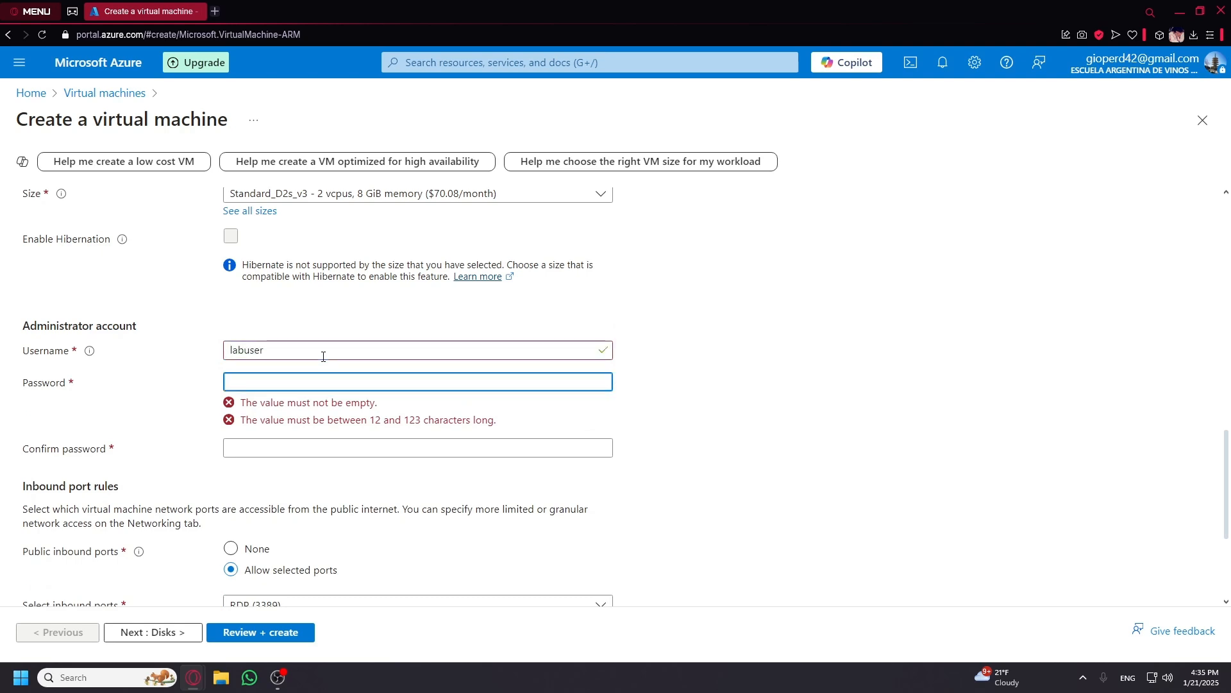
text(•••)
key(Tab)
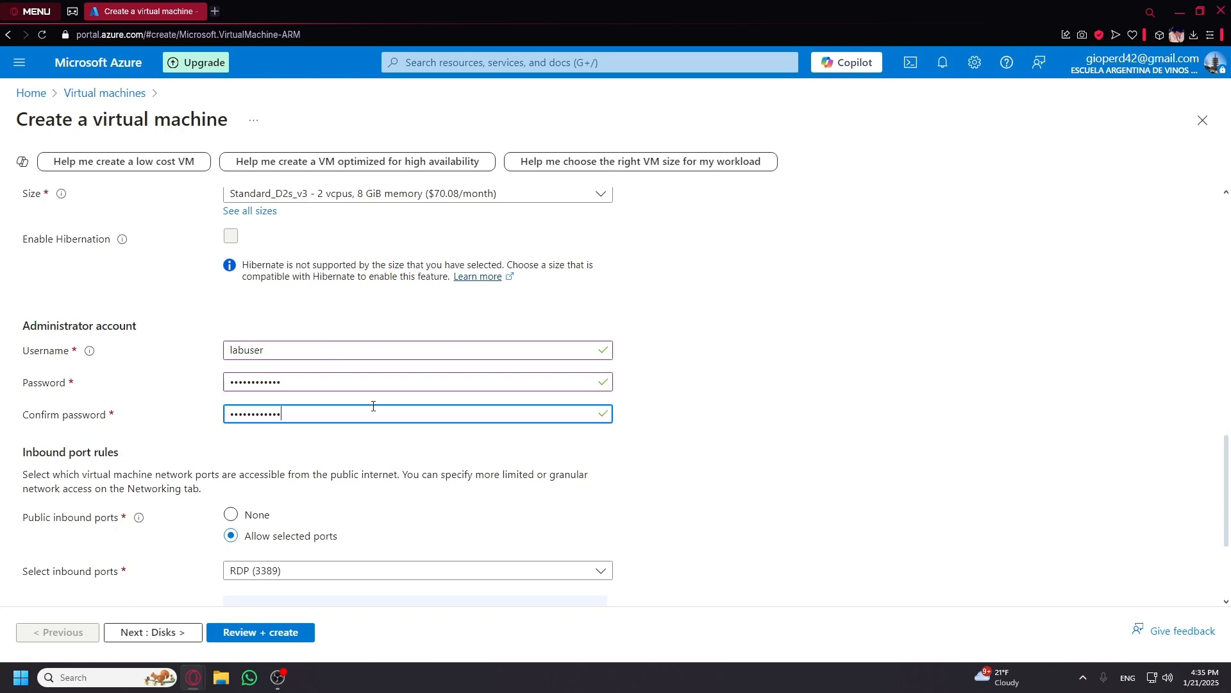
scroll(371, 405, down, 3)
click(183, 547)
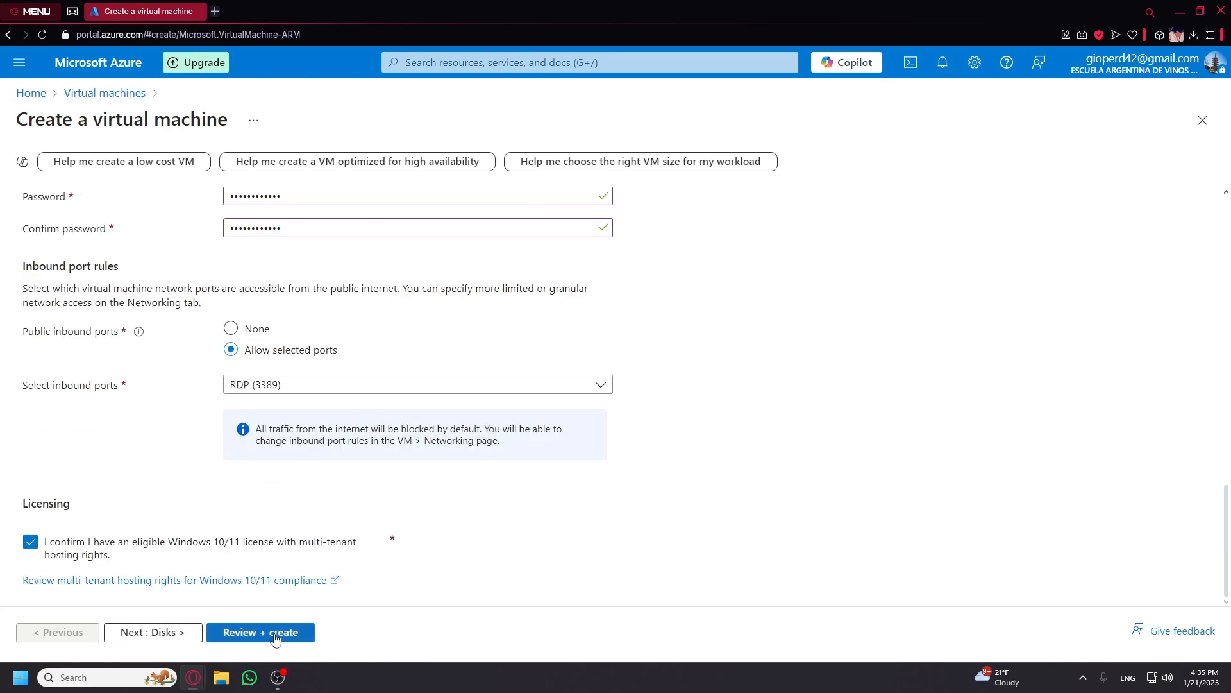
Advance past Disks to Networking and keep the new windows-vm-vnet virtual network.
click(183, 633)
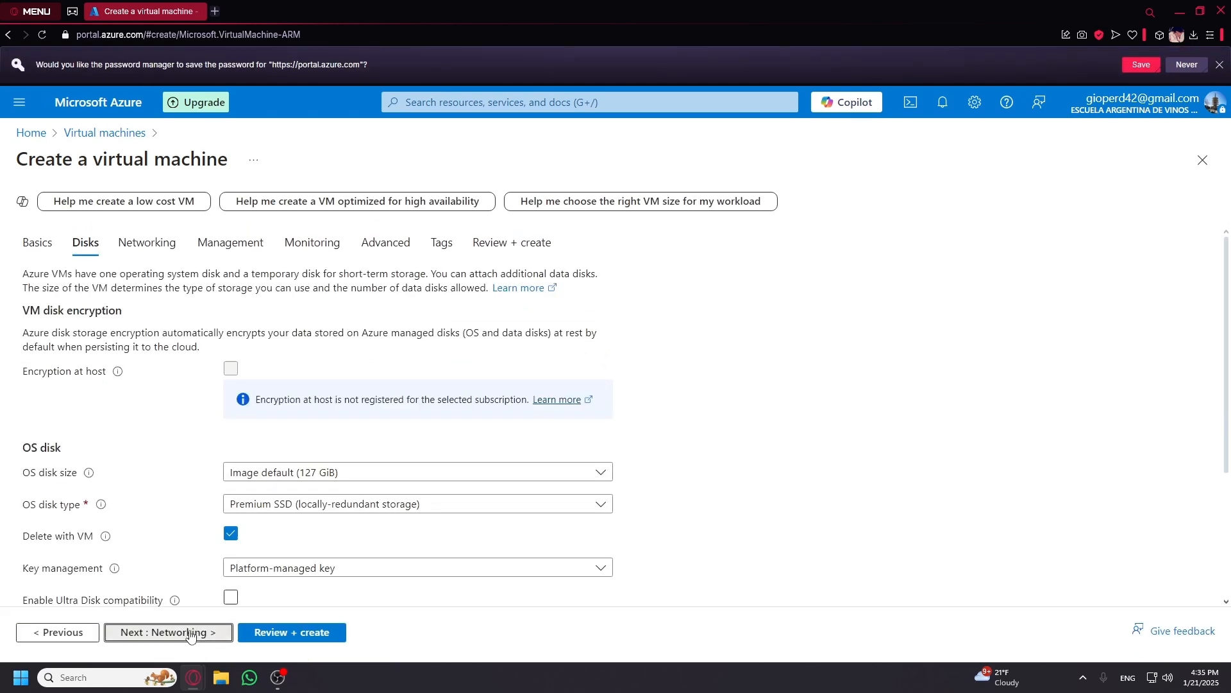
click(190, 635)
click(294, 392)
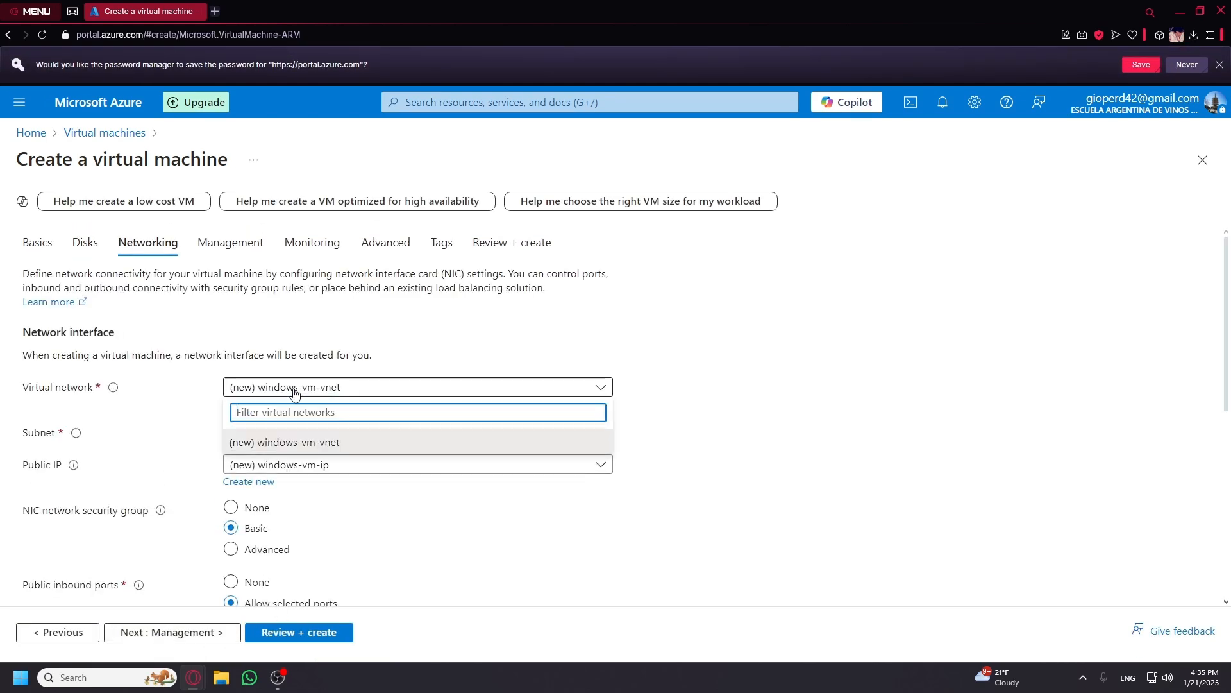
click(312, 443)
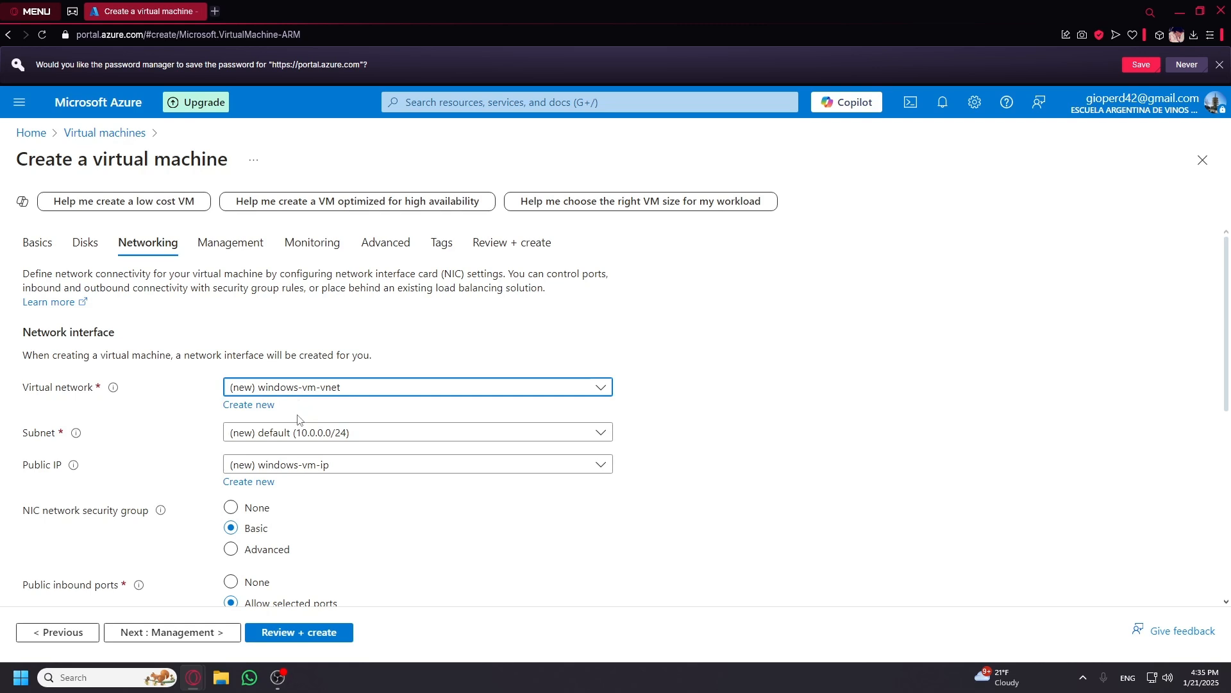
click(247, 388)
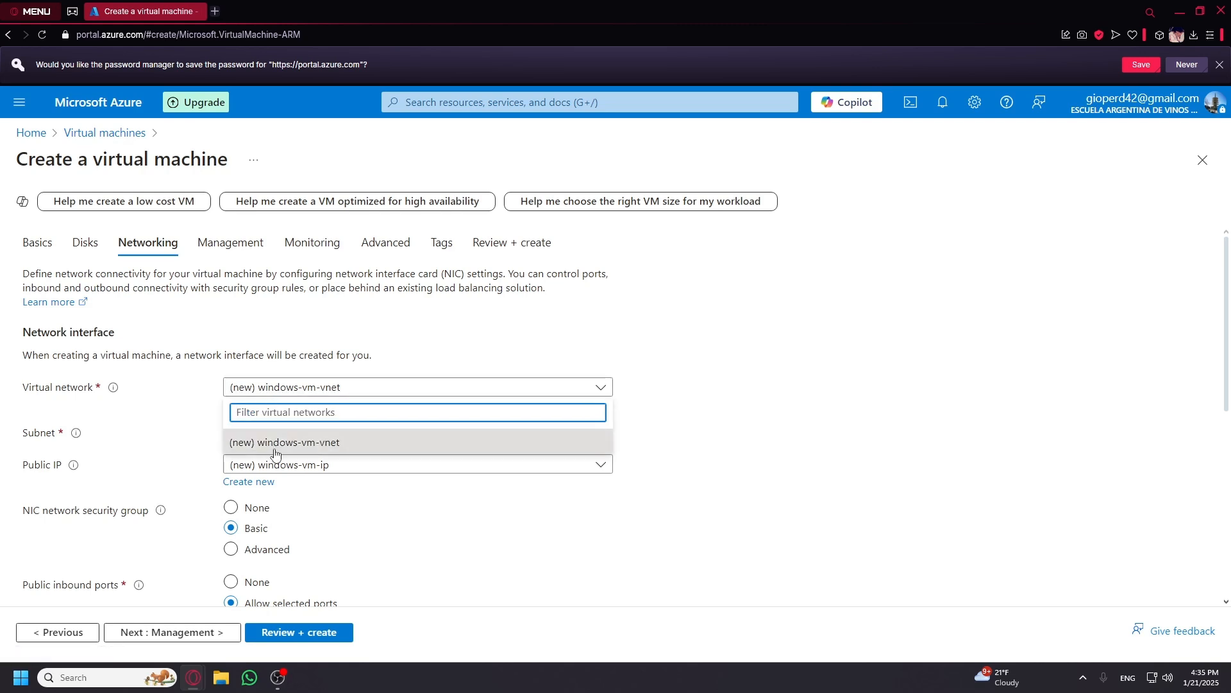
click(260, 390)
Inspect the new virtual network settings and close them unchanged, keeping the 10.0.0.0/24 default subnet.
click(255, 406)
click(269, 391)
double_click(280, 388)
click(236, 387)
click(177, 390)
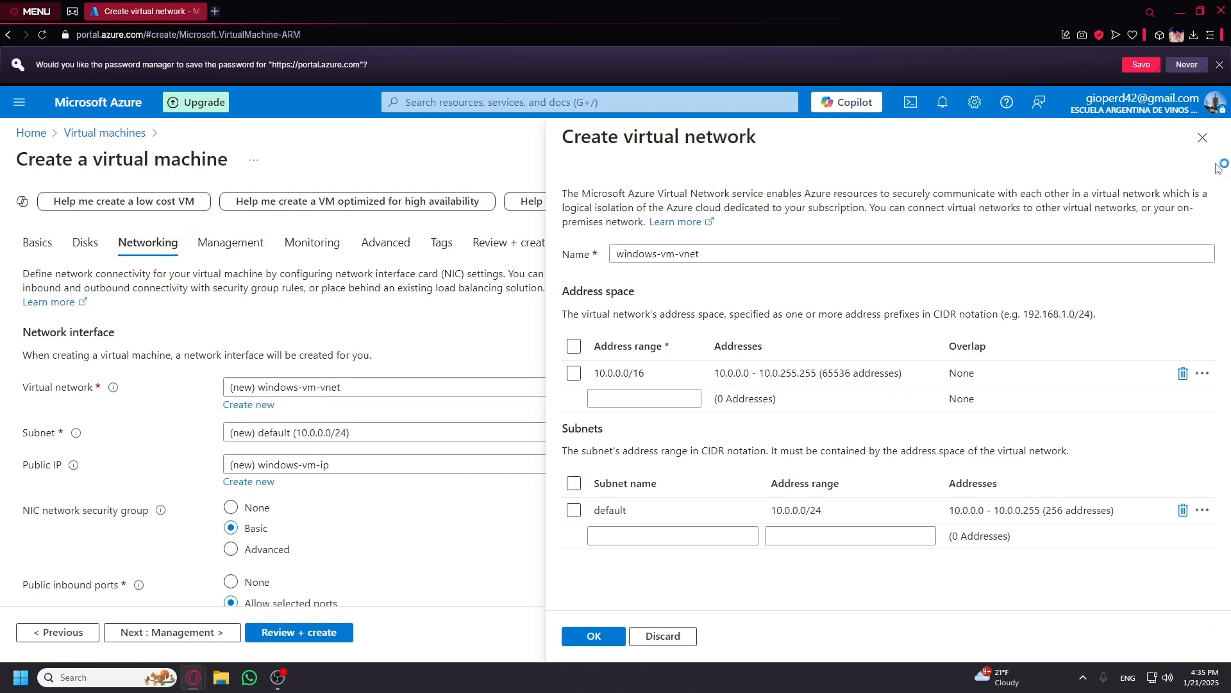
click(1202, 137)
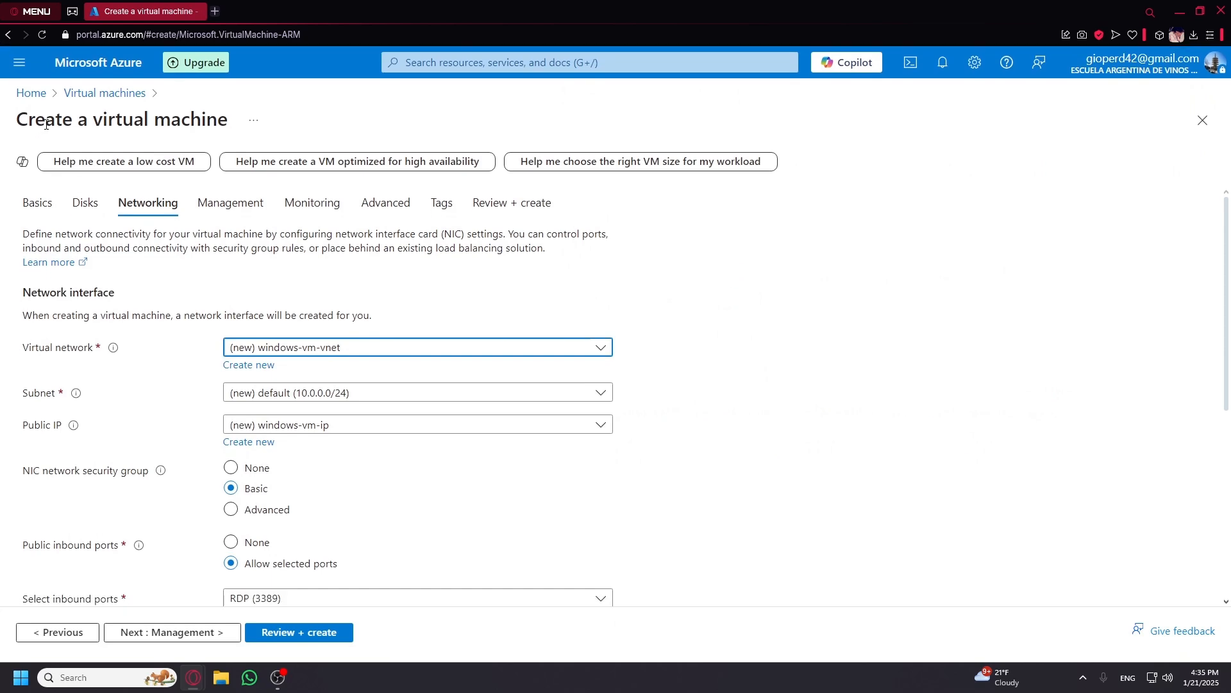
Go from Home to the Virtual machines list and look through the linux-vm-1 overview.
click(35, 100)
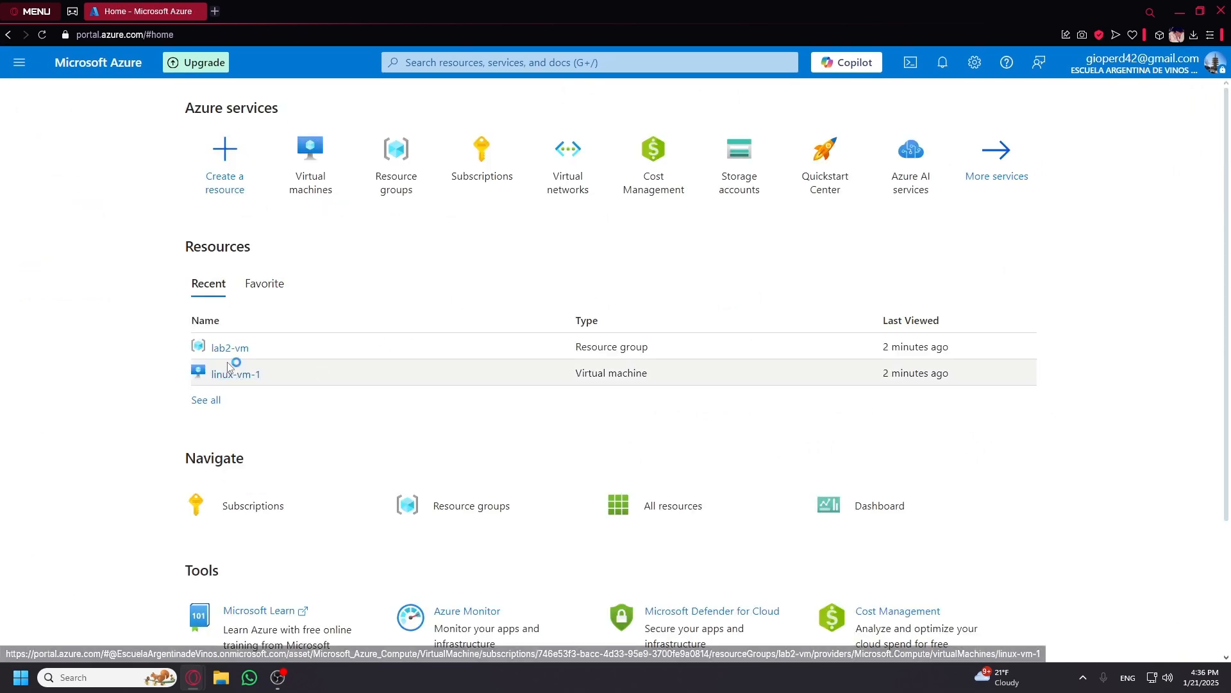
click(310, 154)
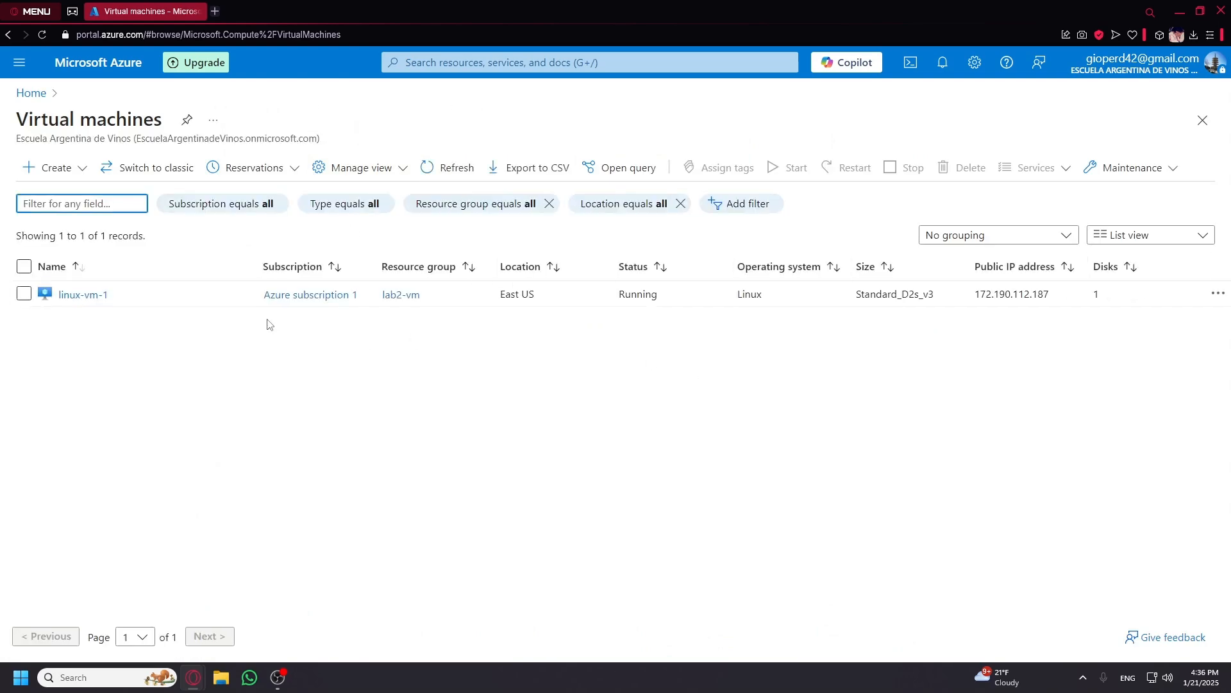
click(70, 295)
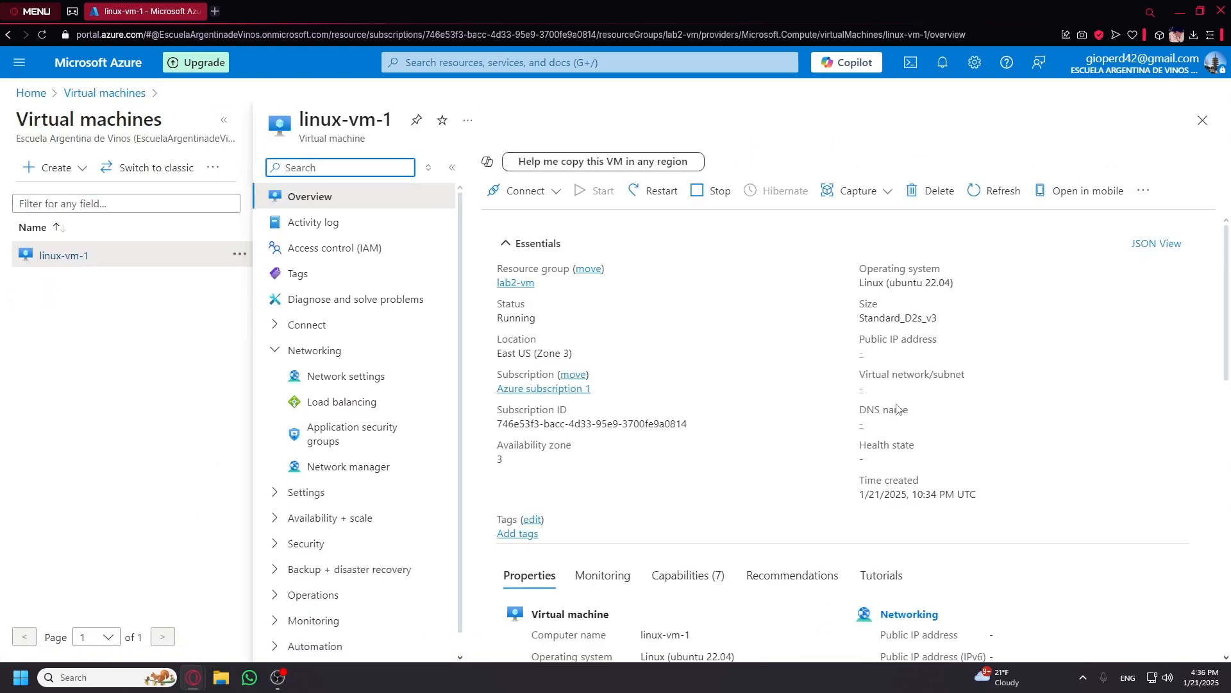
scroll(922, 449, down, 2)
scroll(922, 449, down, 2)
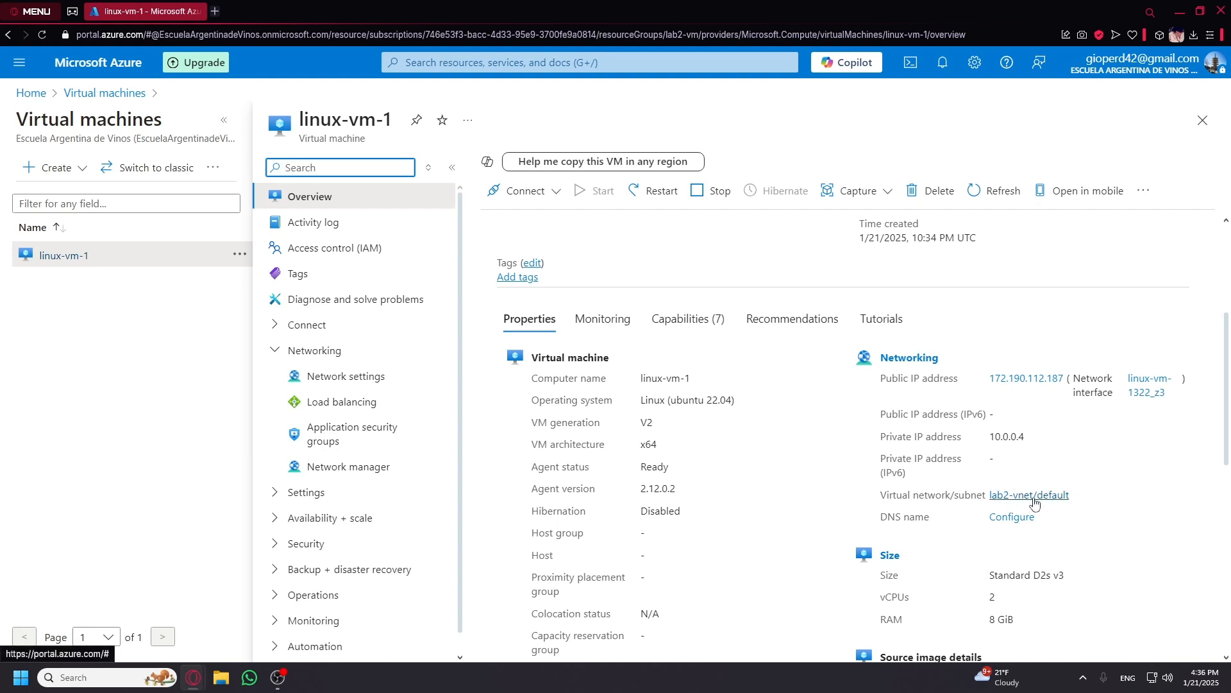
click(186, 428)
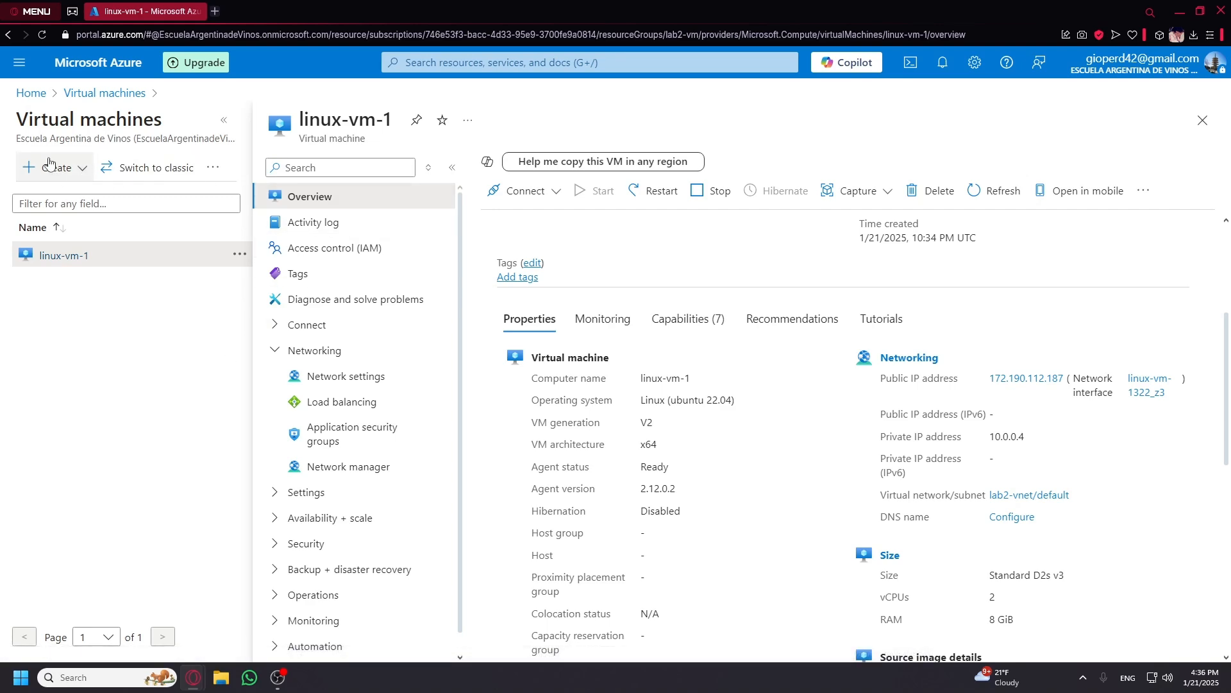
Check the virtual networks list, then reload the portal and dismiss the remaining-credit notification.
click(31, 93)
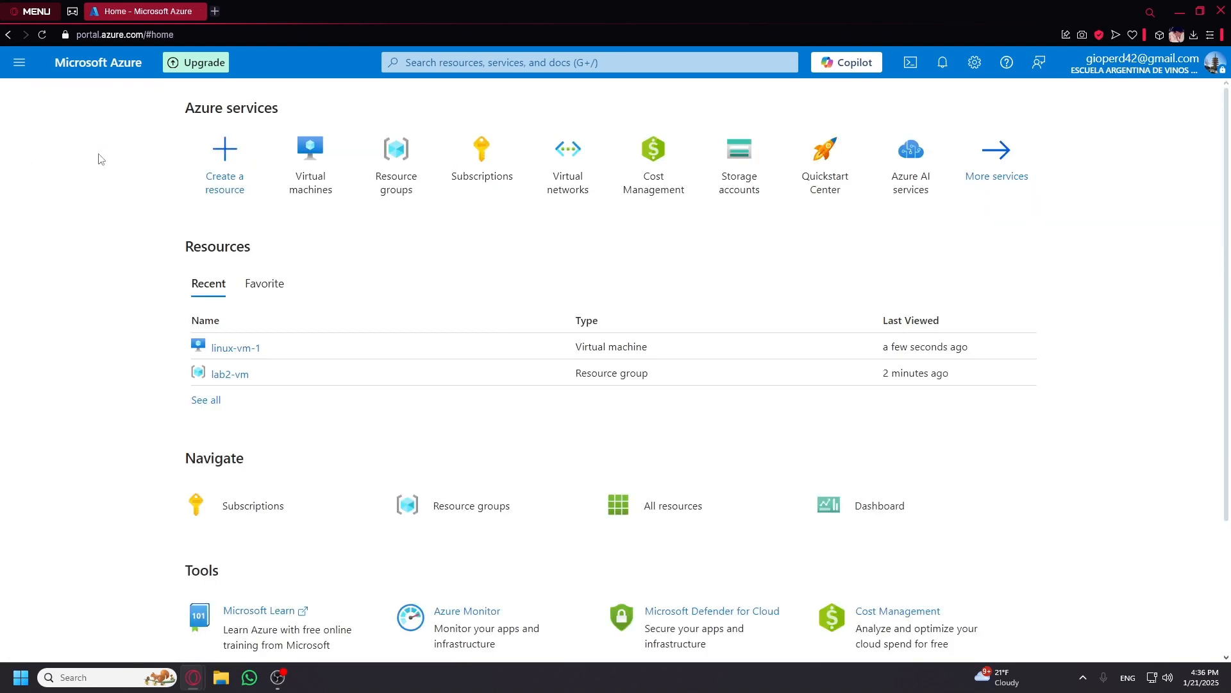
click(566, 162)
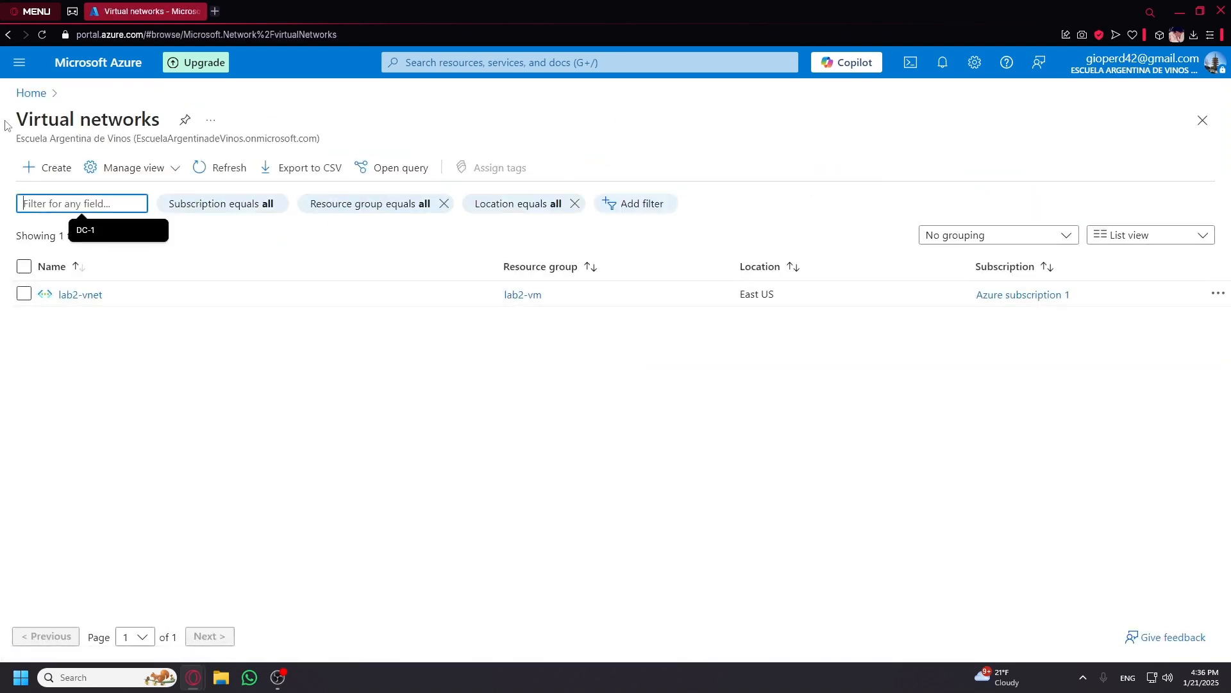
click(38, 94)
click(43, 35)
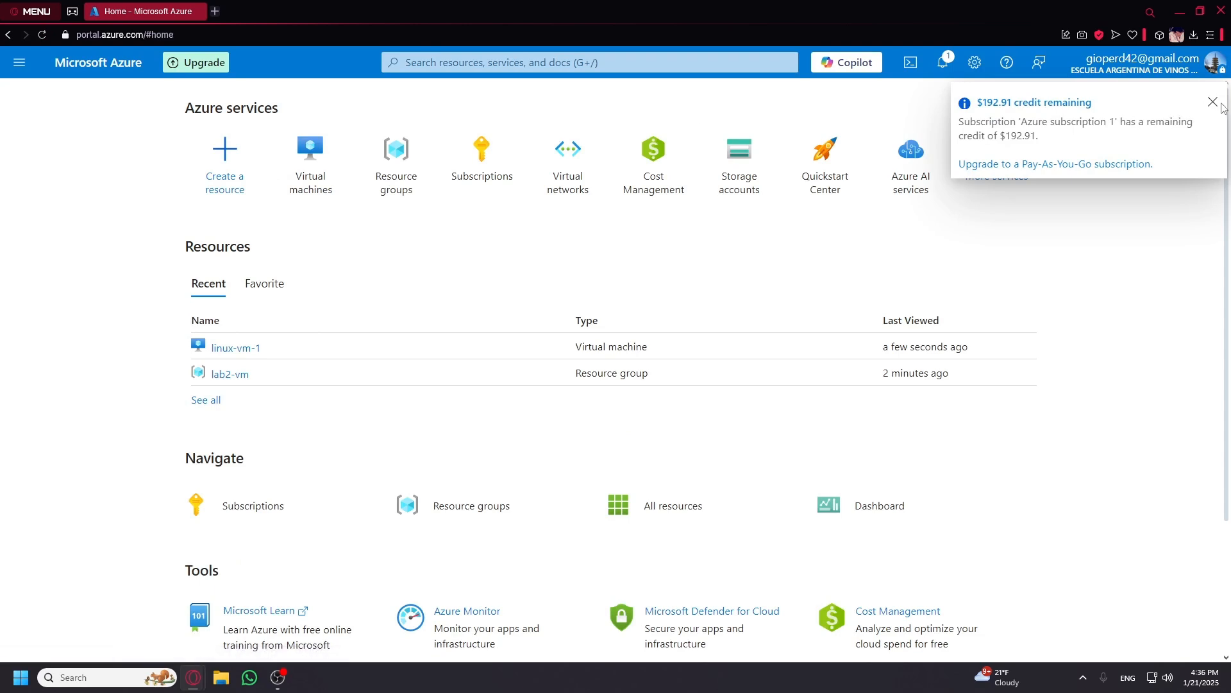
click(1217, 106)
Glance at resource groups, then start a new Azure virtual machine from the Virtual machines list.
click(385, 165)
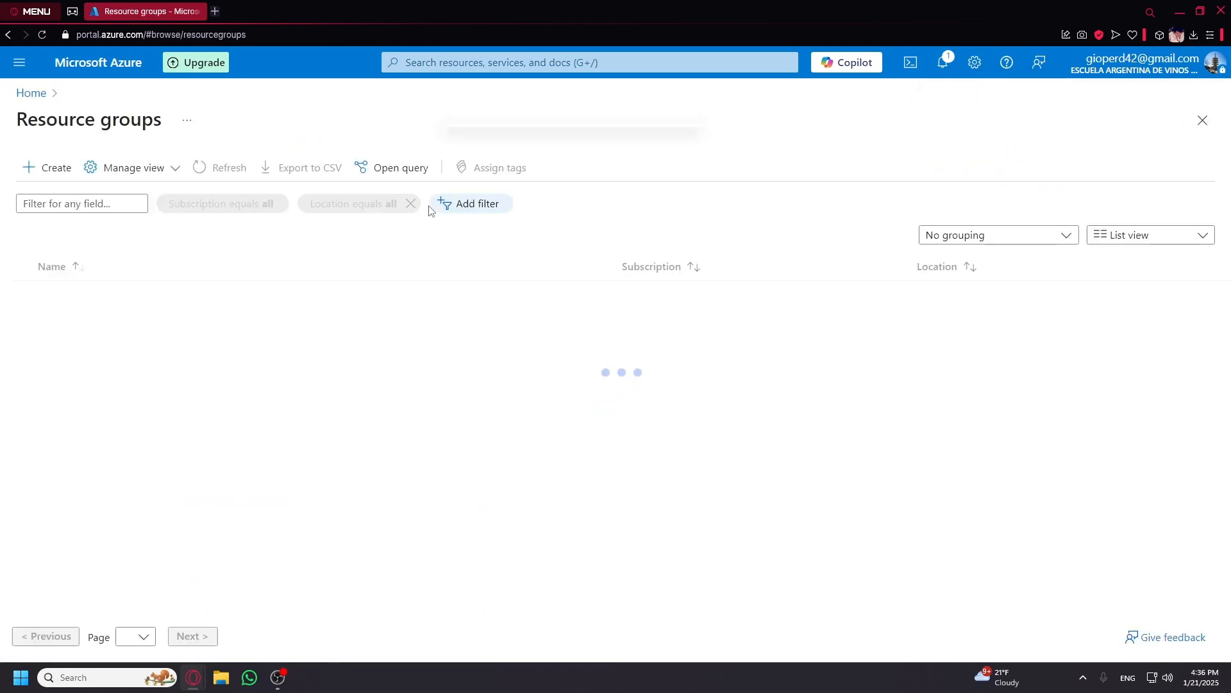
click(32, 92)
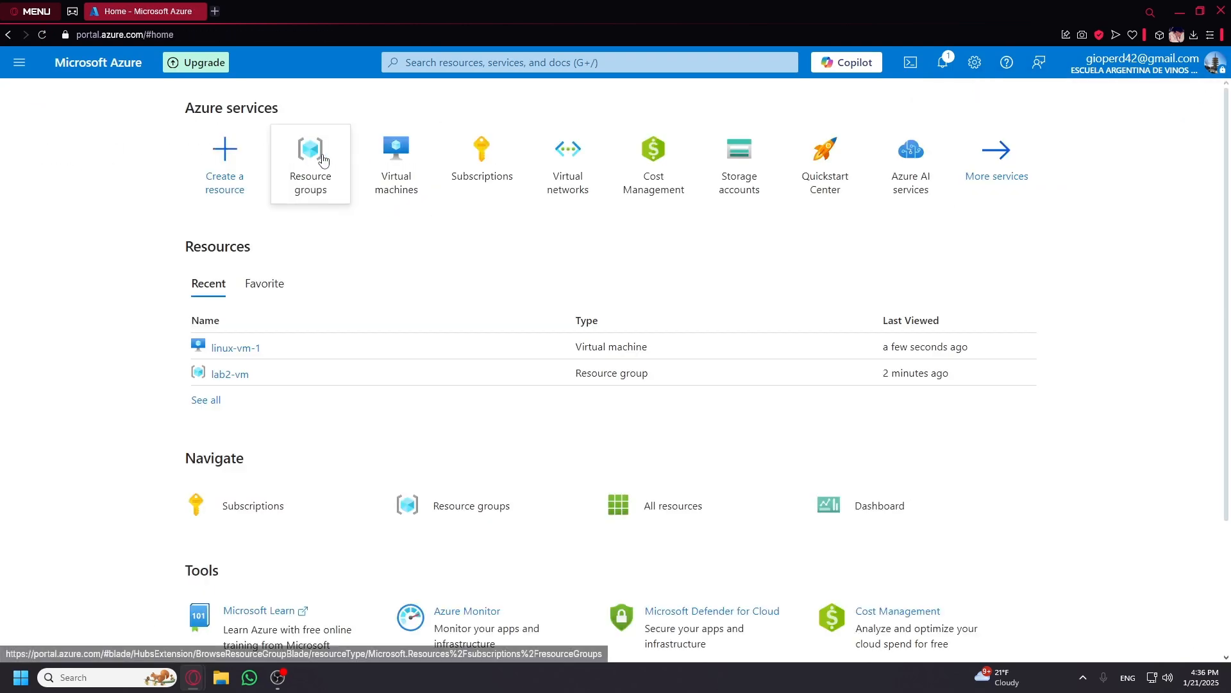
click(398, 164)
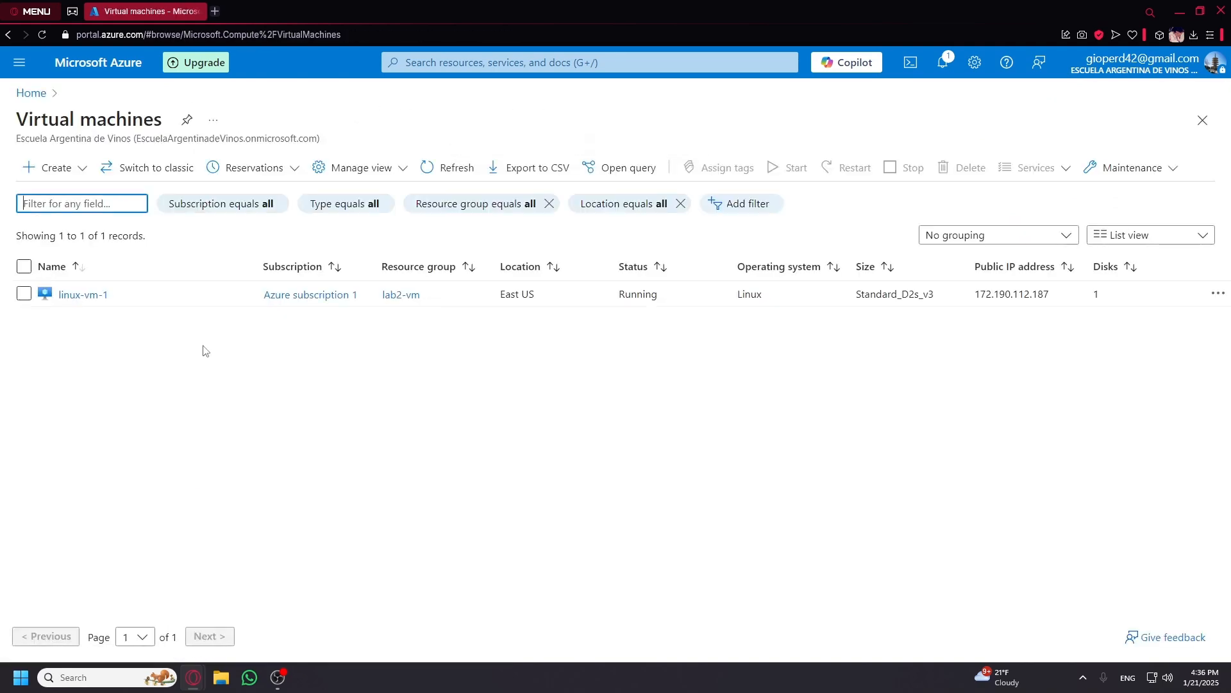
click(63, 171)
click(62, 171)
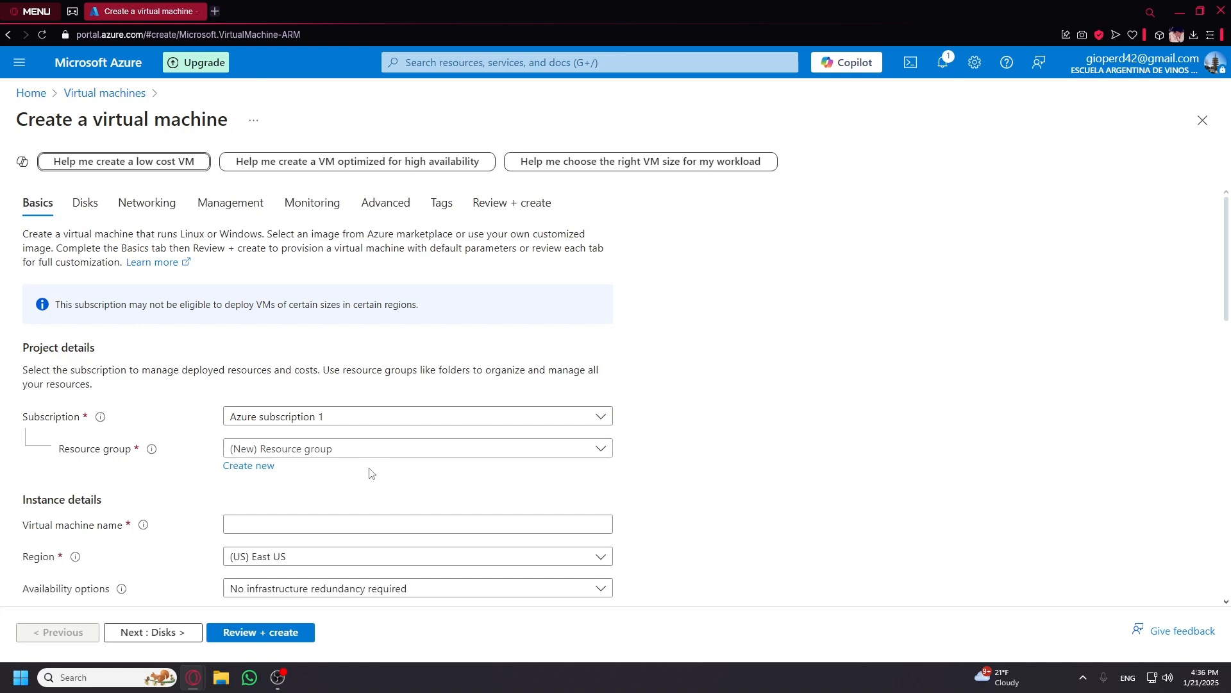
Place the new VM in resource group lab2-vm and name it windows-vm.
click(362, 454)
click(314, 503)
scroll(323, 506, down, 2)
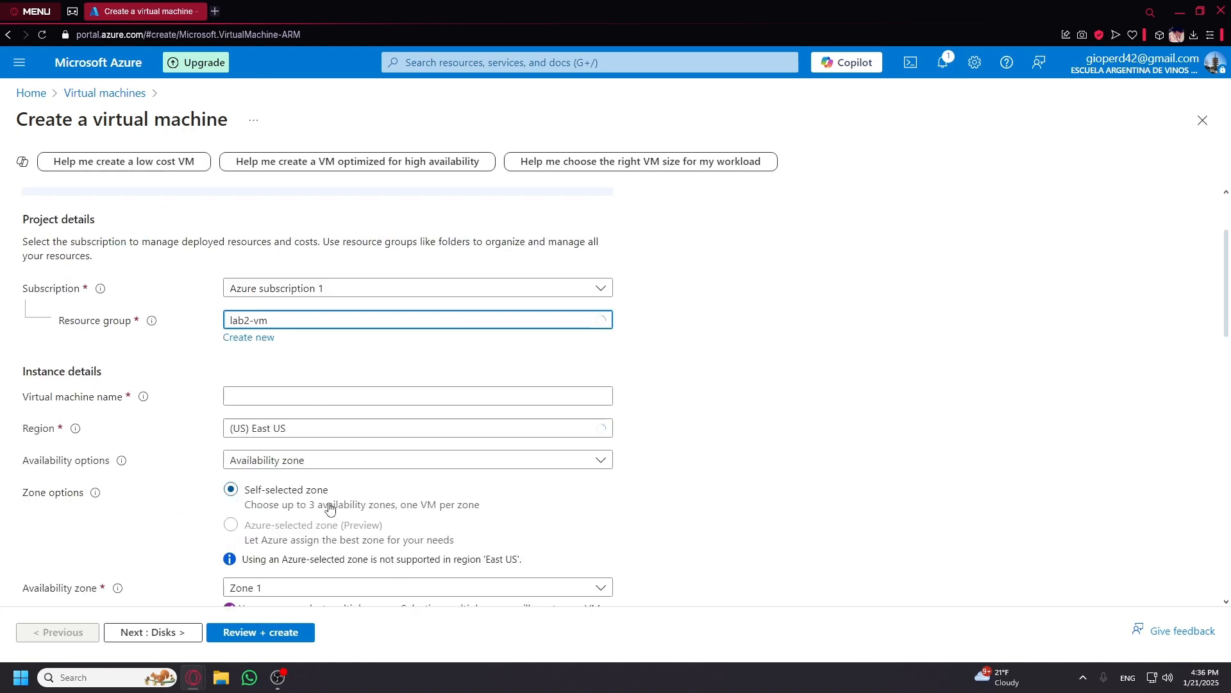
click(312, 398)
click(317, 422)
Set the availability zone to Zone 3 only, removing Zone 1.
scroll(324, 425, down, 3)
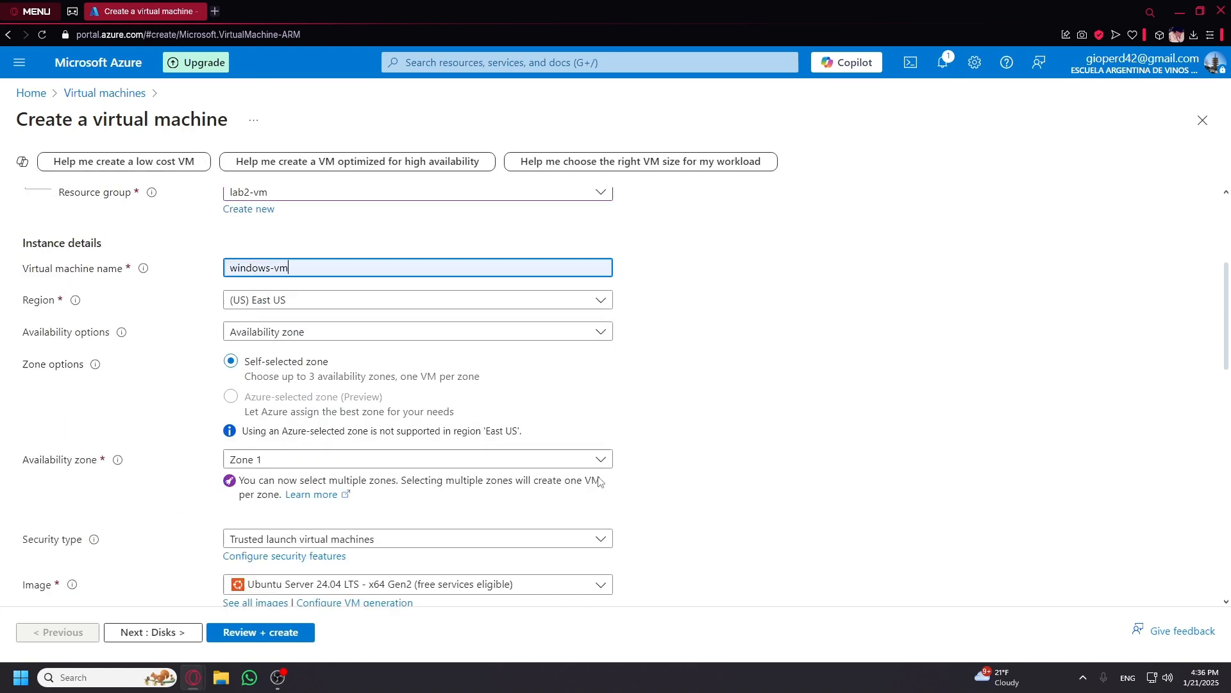
click(315, 395)
click(269, 469)
click(262, 436)
click(261, 458)
Choose the Windows 10 Pro image and the Standard_D2s_v3 VM size.
scroll(473, 461, down, 2)
click(411, 392)
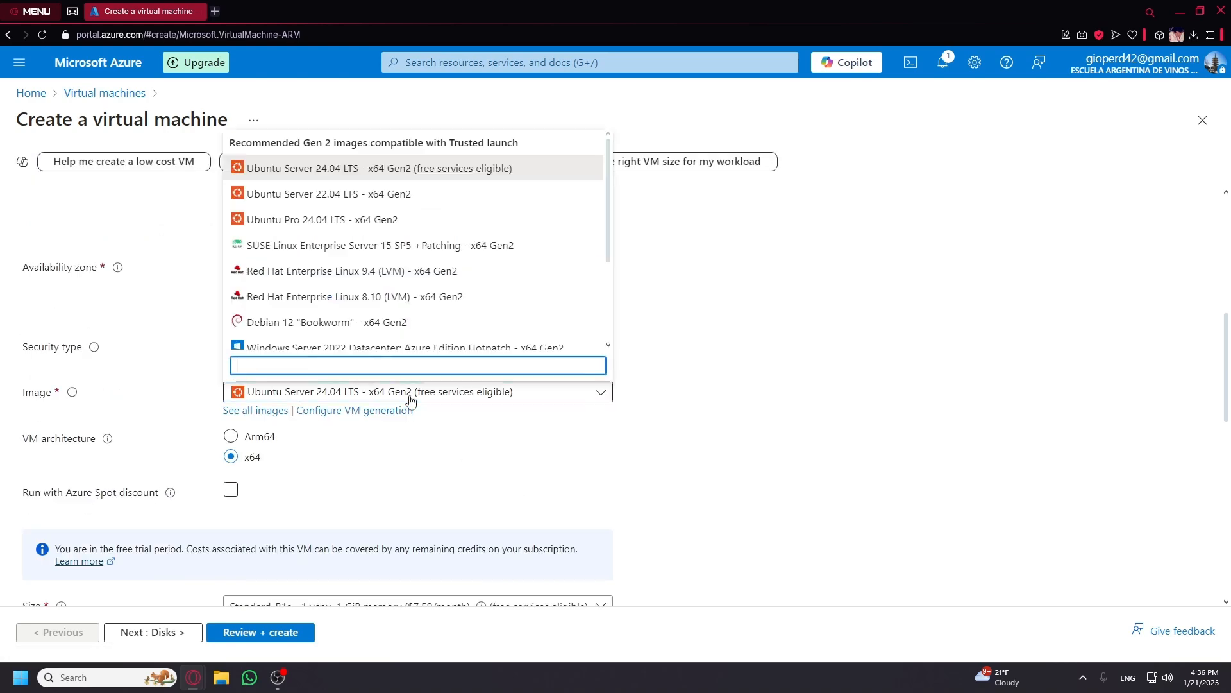
scroll(372, 318, down, 3)
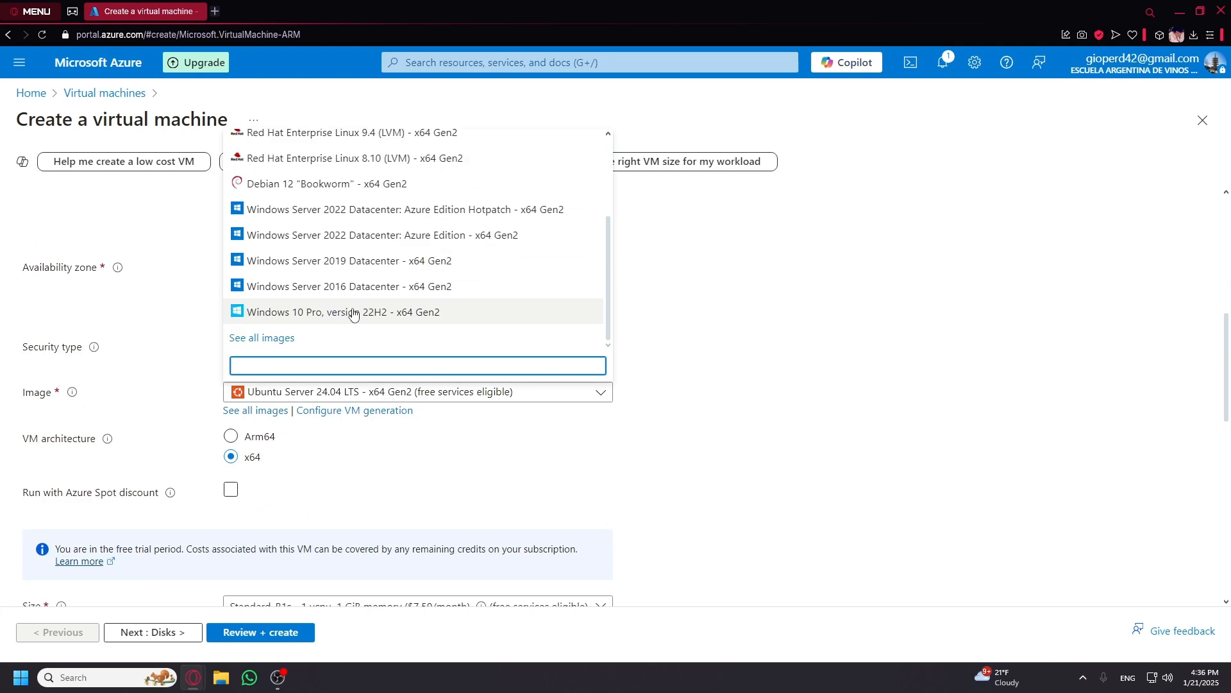
click(352, 312)
scroll(723, 418, down, 5)
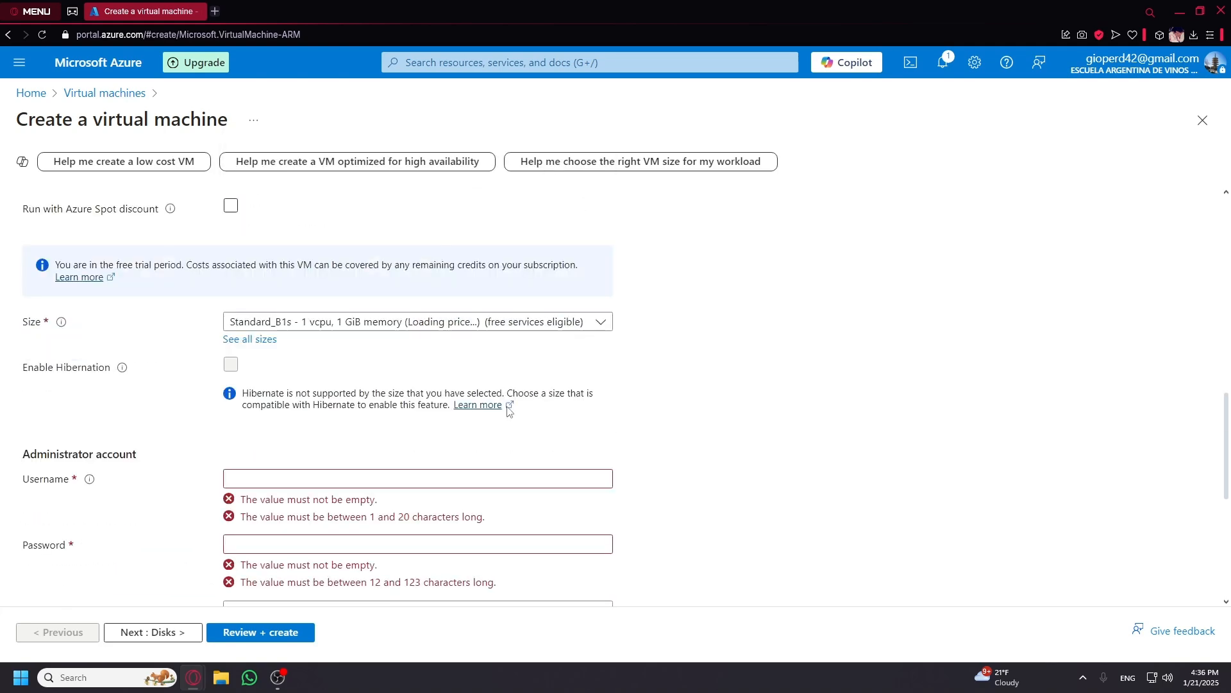
click(329, 323)
click(346, 367)
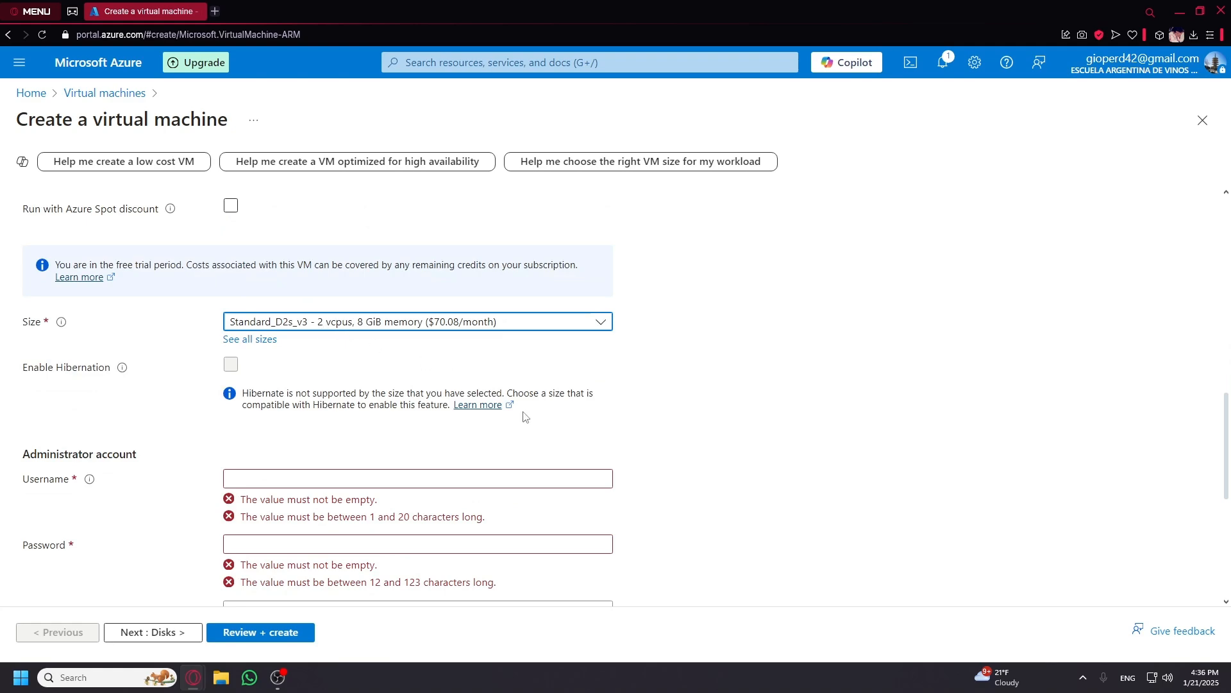
Fill in the administrator username and password and confirm eligible Windows 10 licensing.
scroll(521, 413, down, 2)
click(394, 355)
click(338, 383)
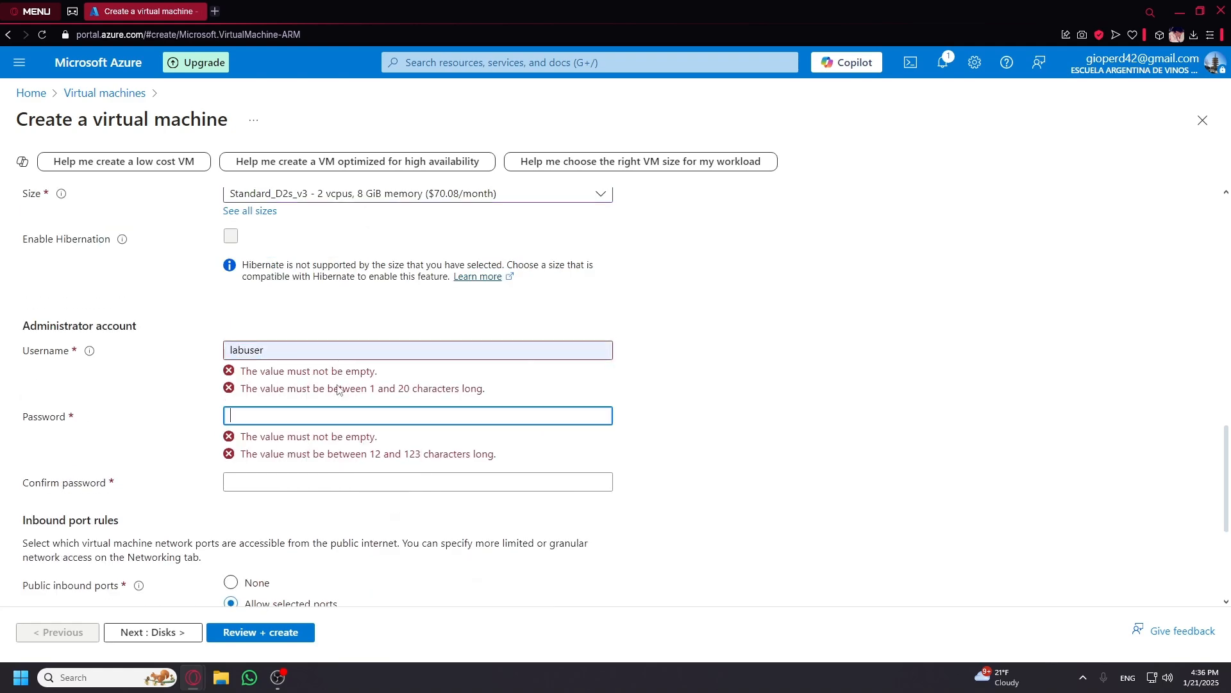
text(•••••••)
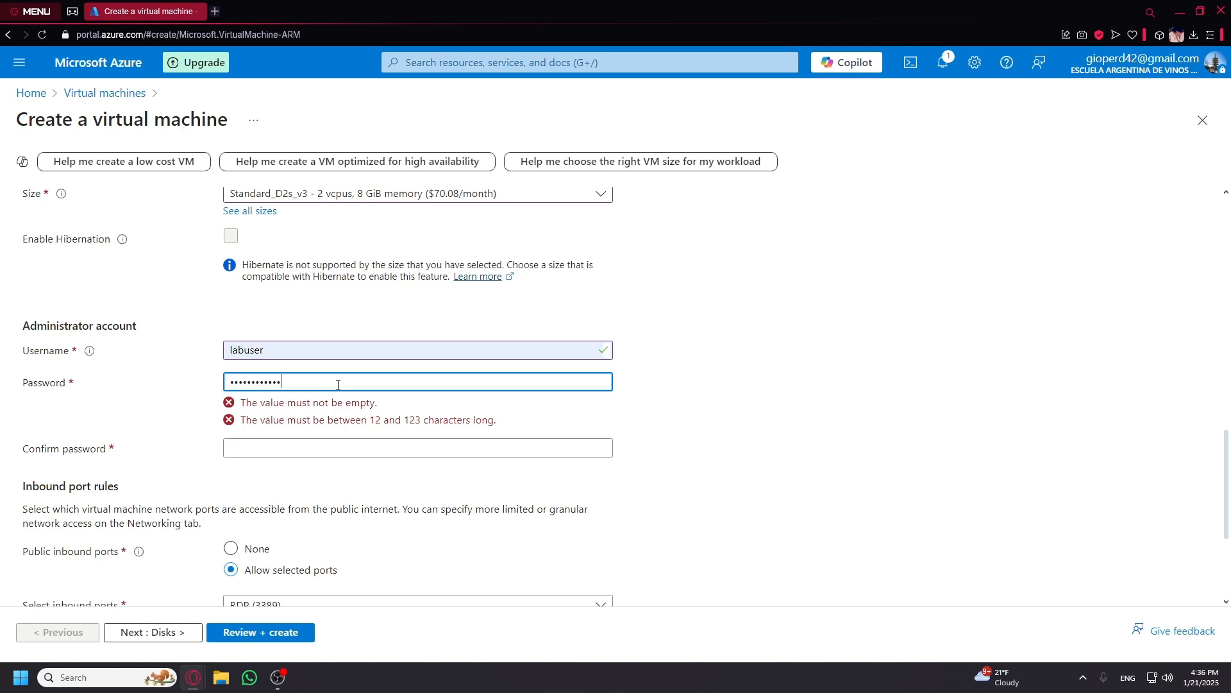
click(329, 415)
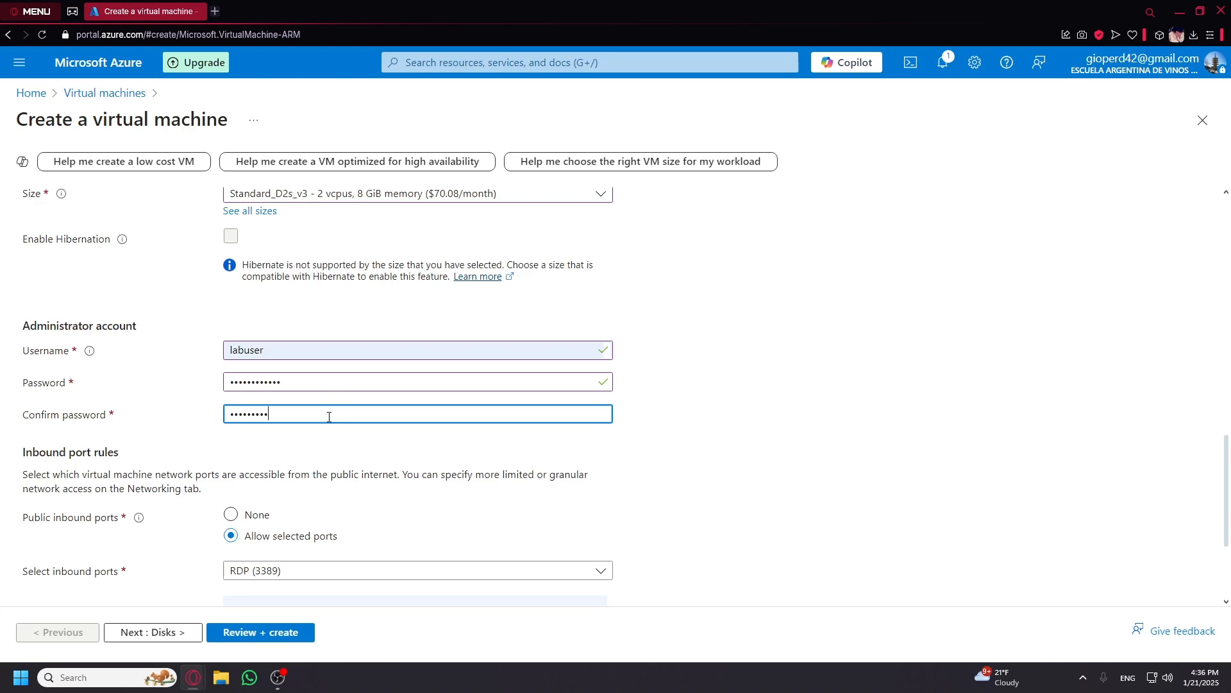
scroll(329, 416, down, 3)
click(239, 543)
Step through Disks and Networking to Review + create and submit the windows-vm deployment.
click(193, 632)
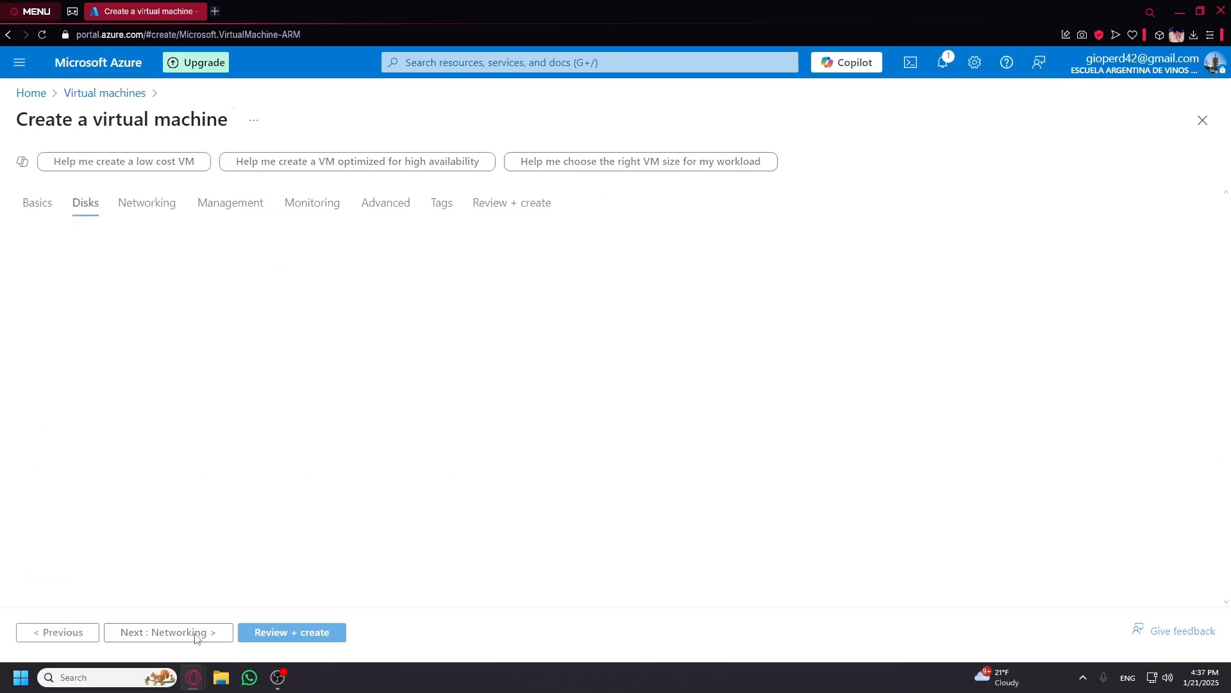
click(192, 632)
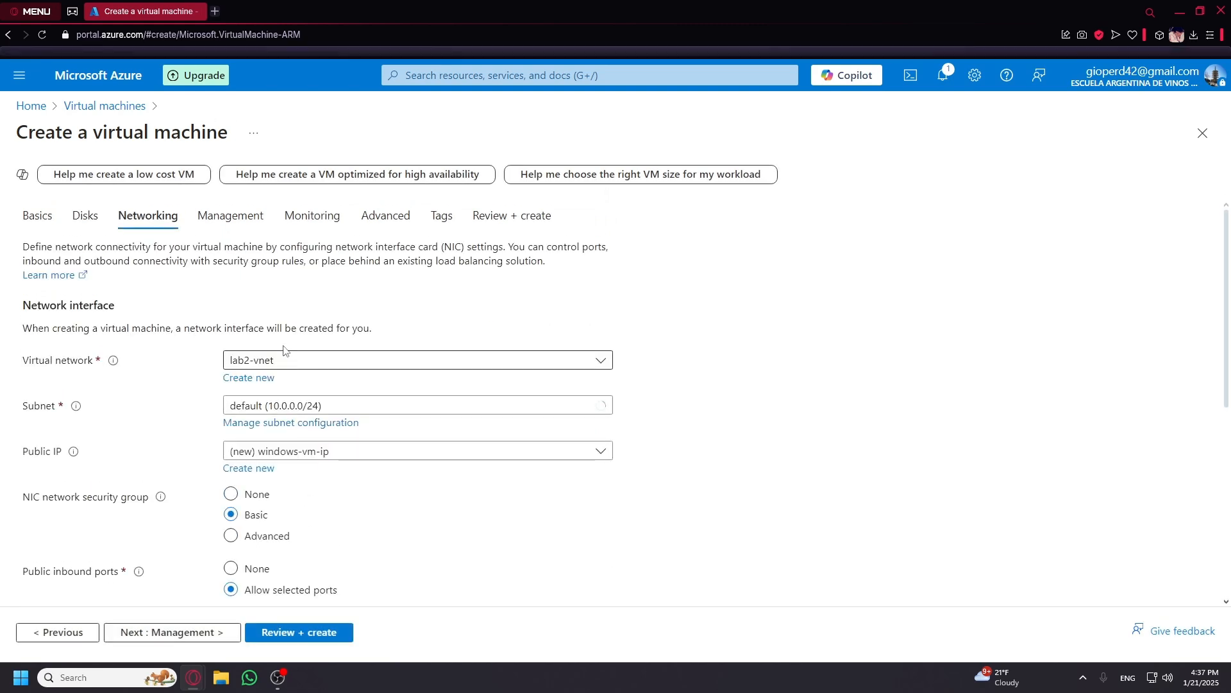
click(313, 632)
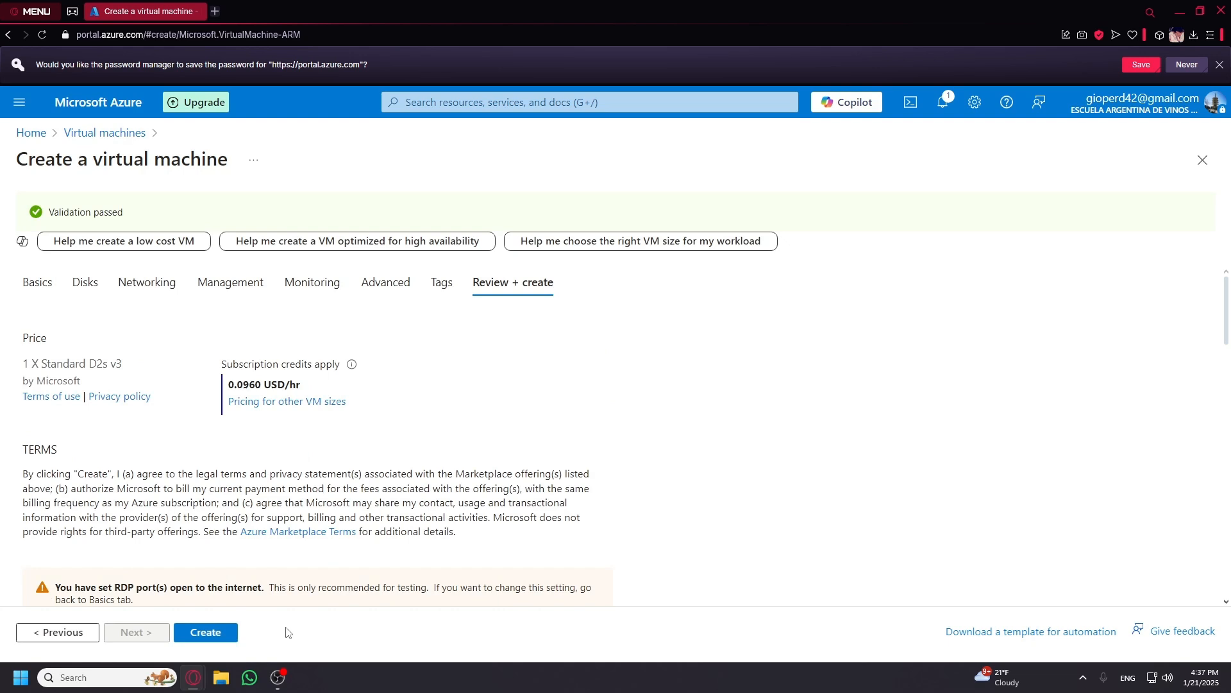
click(208, 634)
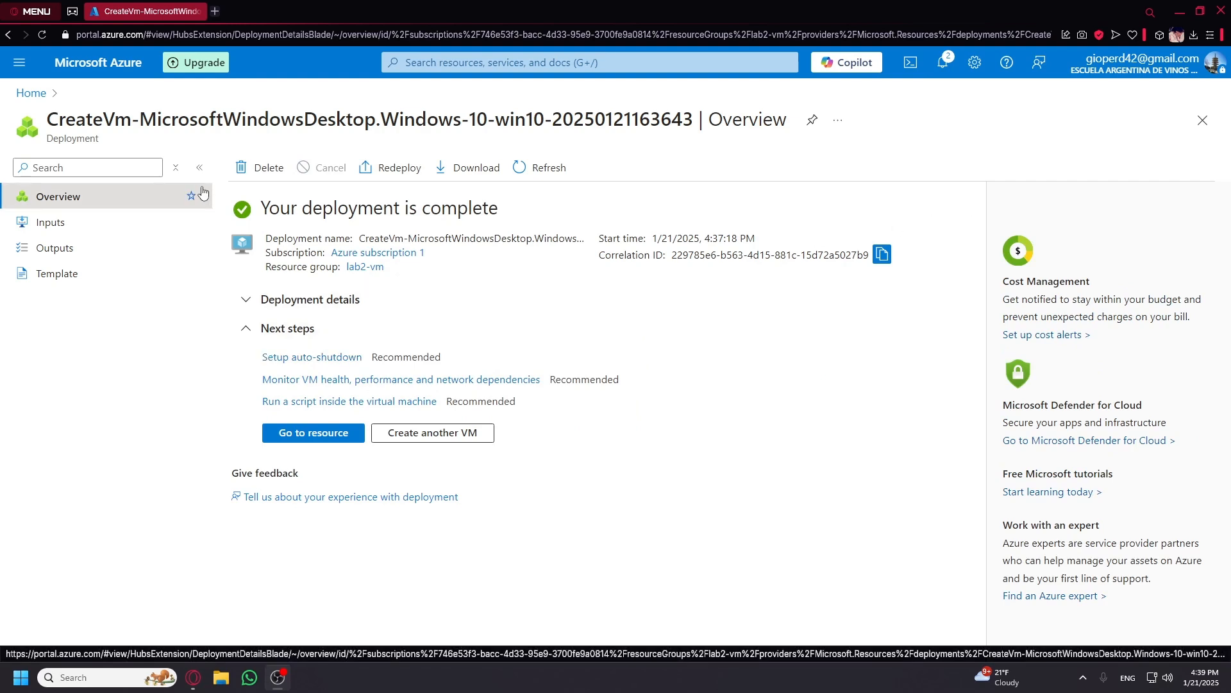
Open Virtual machines, view the lab2-vm resource group, and refresh the list to show both VMs.
click(30, 94)
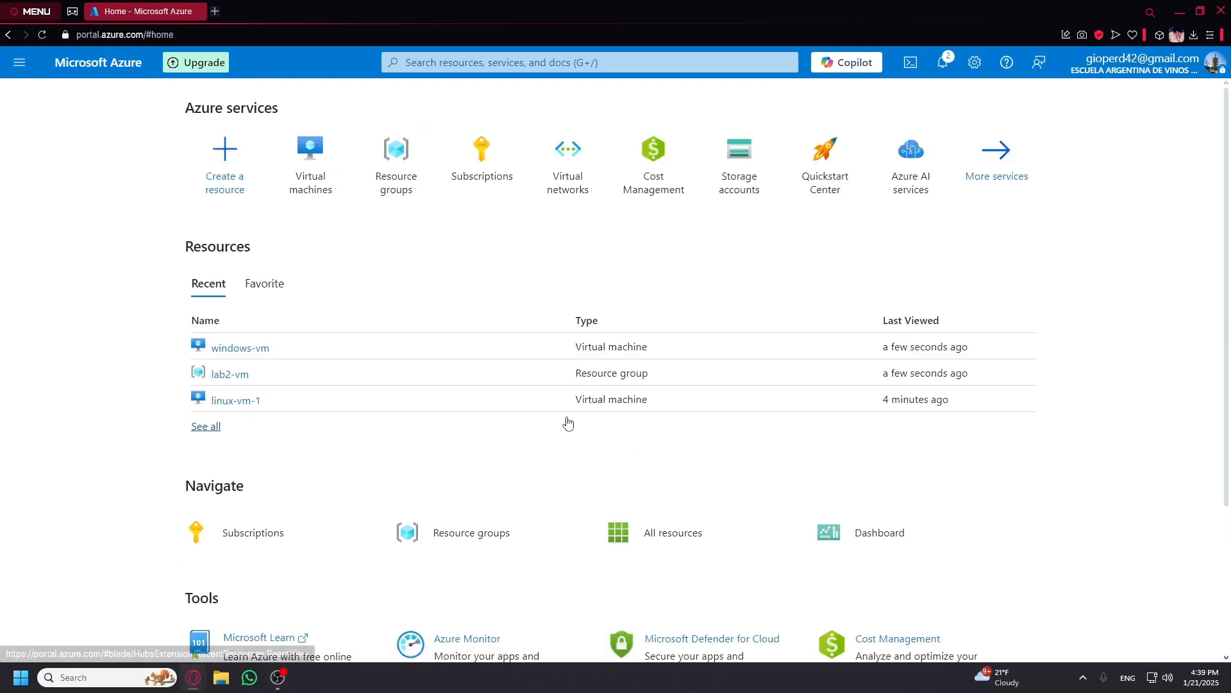
click(311, 163)
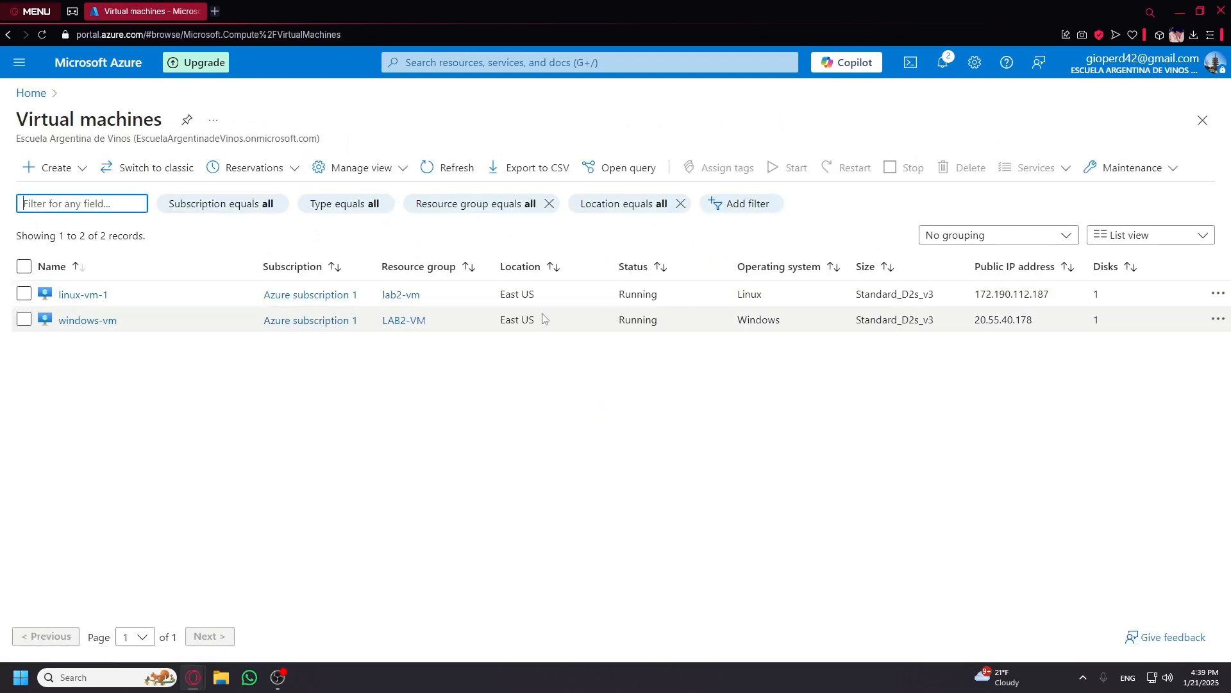
click(405, 329)
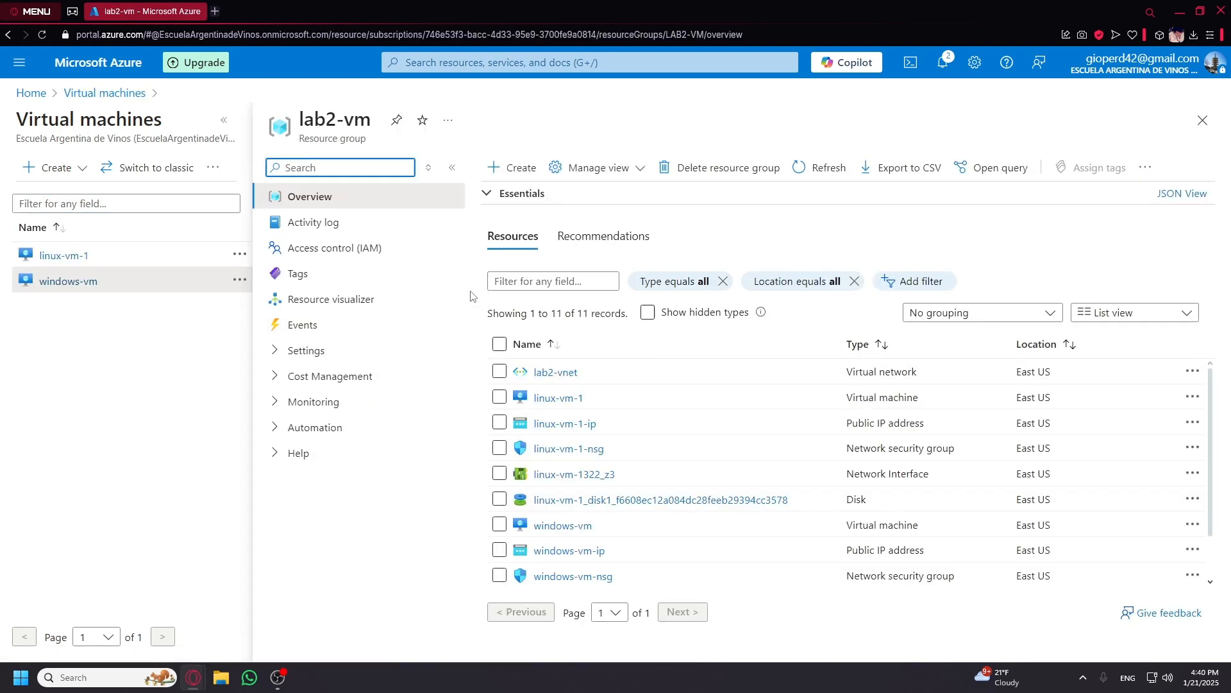
click(1203, 120)
click(430, 170)
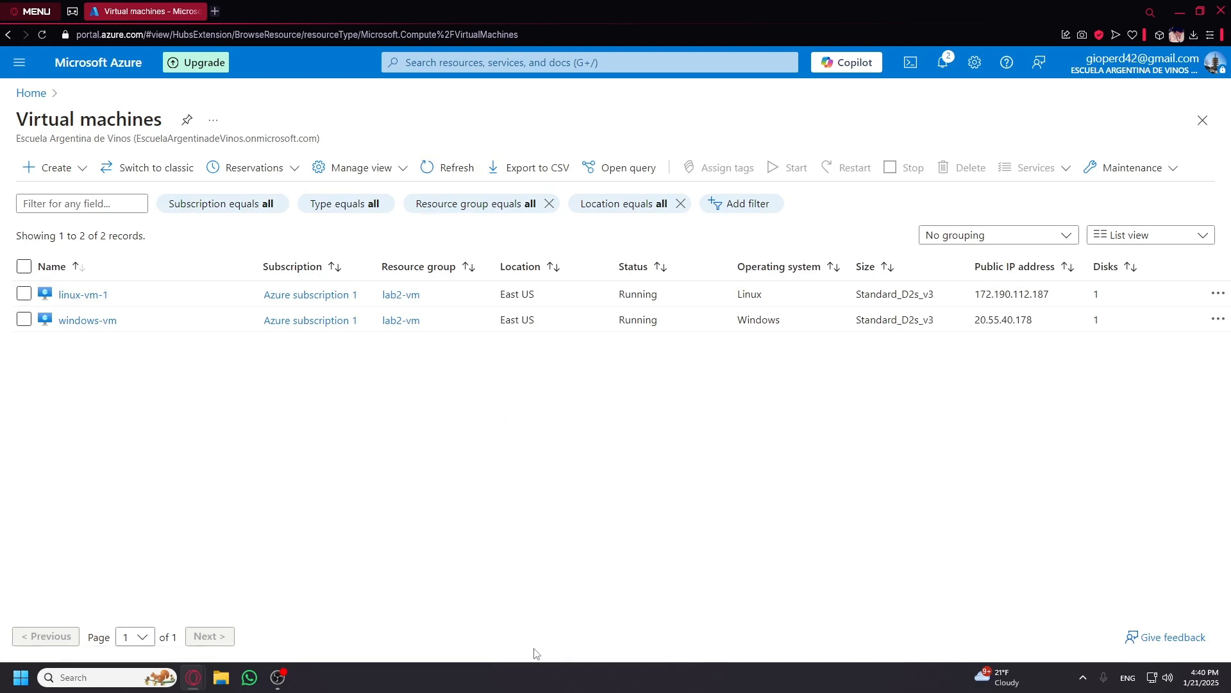
Launch Remote Desktop Connection and connect to windows-vm's public IP 20.55.40.178.
click(90, 677)
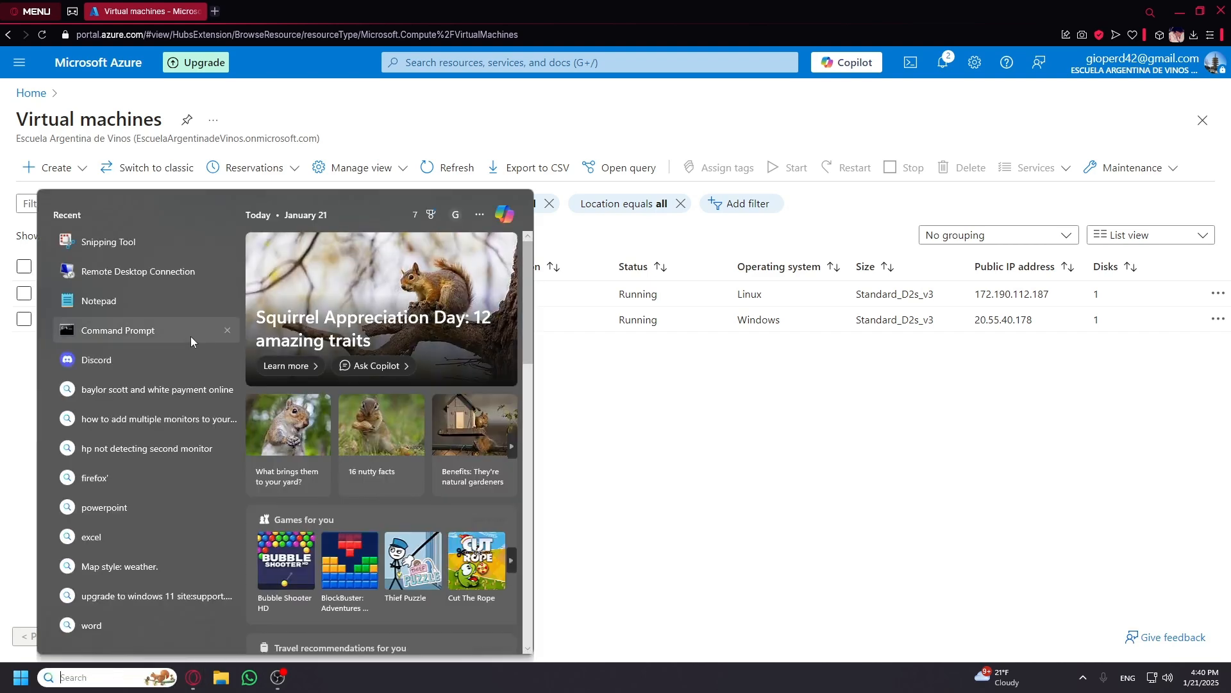
click(142, 269)
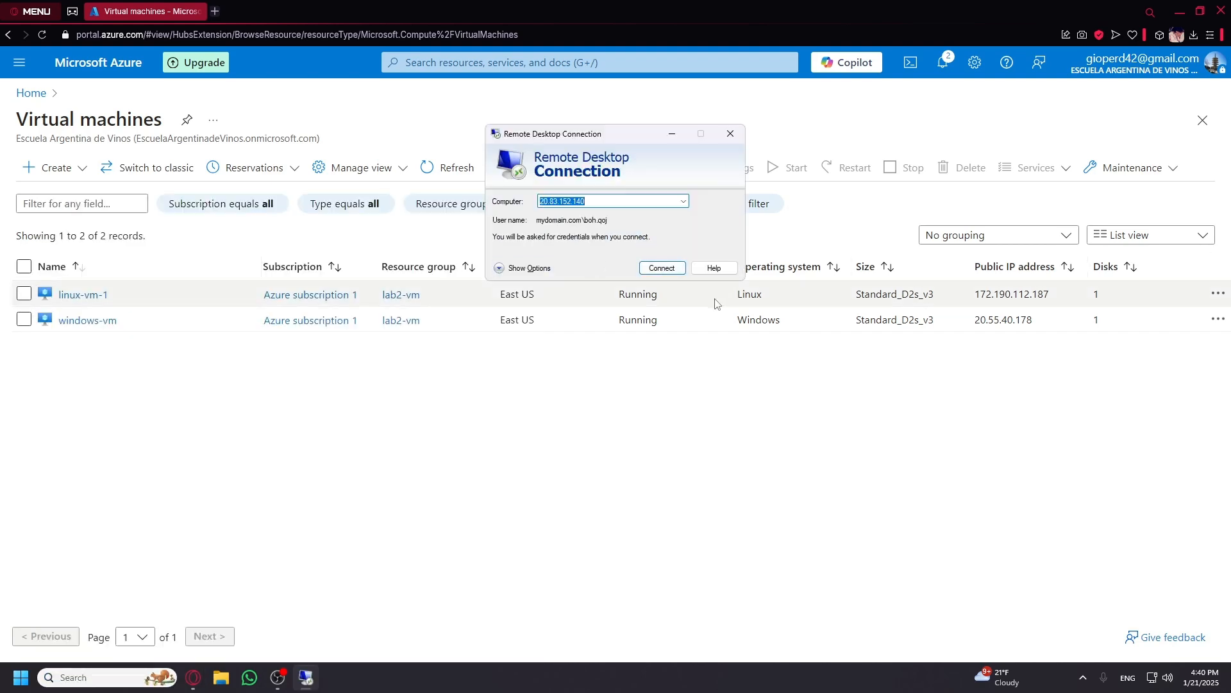
double_click(1011, 324)
key(ctrl+c)
click(305, 677)
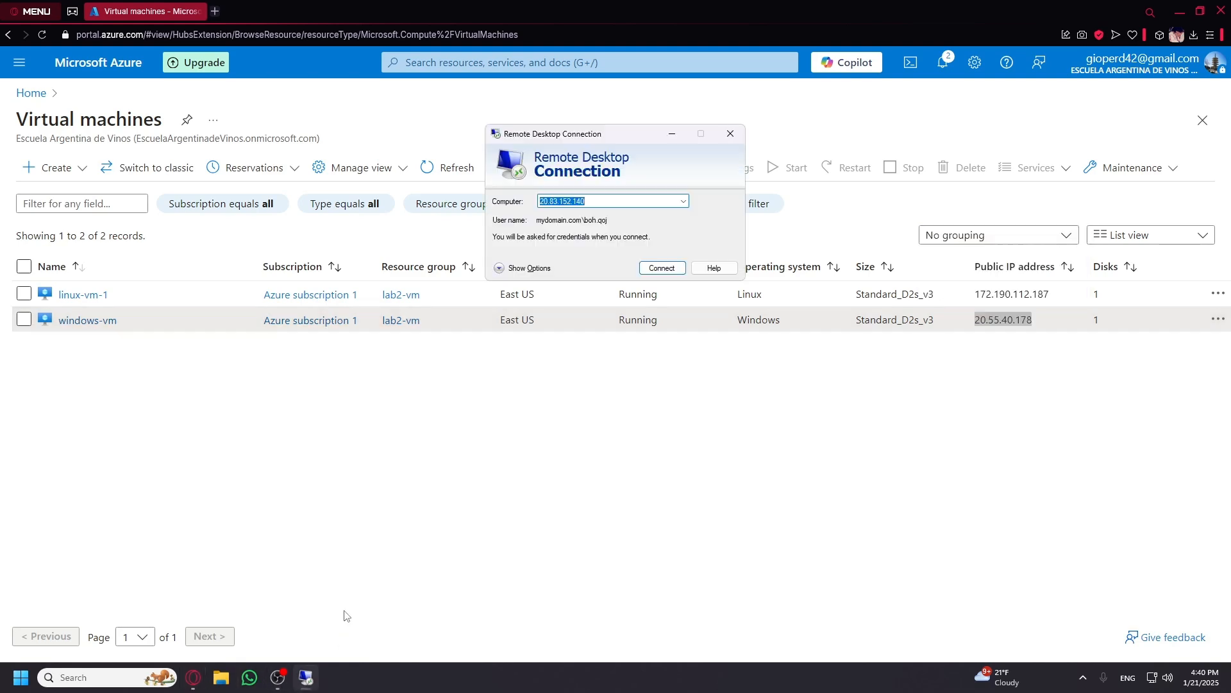
key(ctrl+v)
click(653, 269)
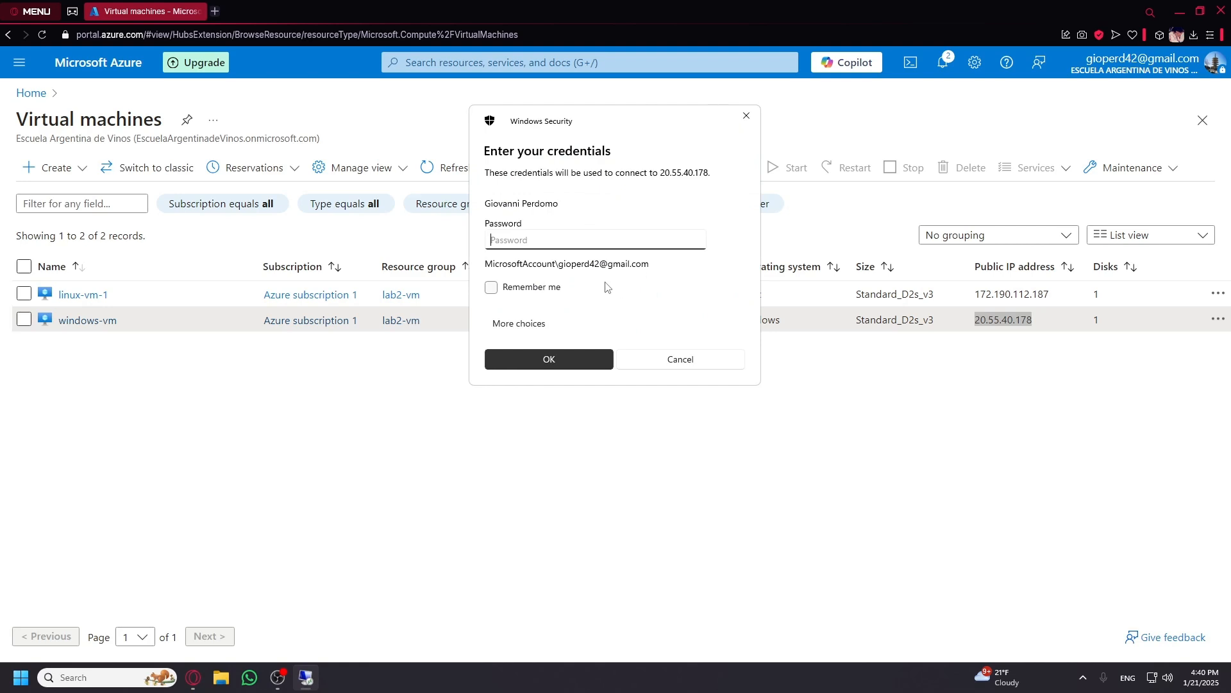
Sign in with a different account using the VM administrator credentials and accept the certificate warning.
click(537, 329)
click(597, 397)
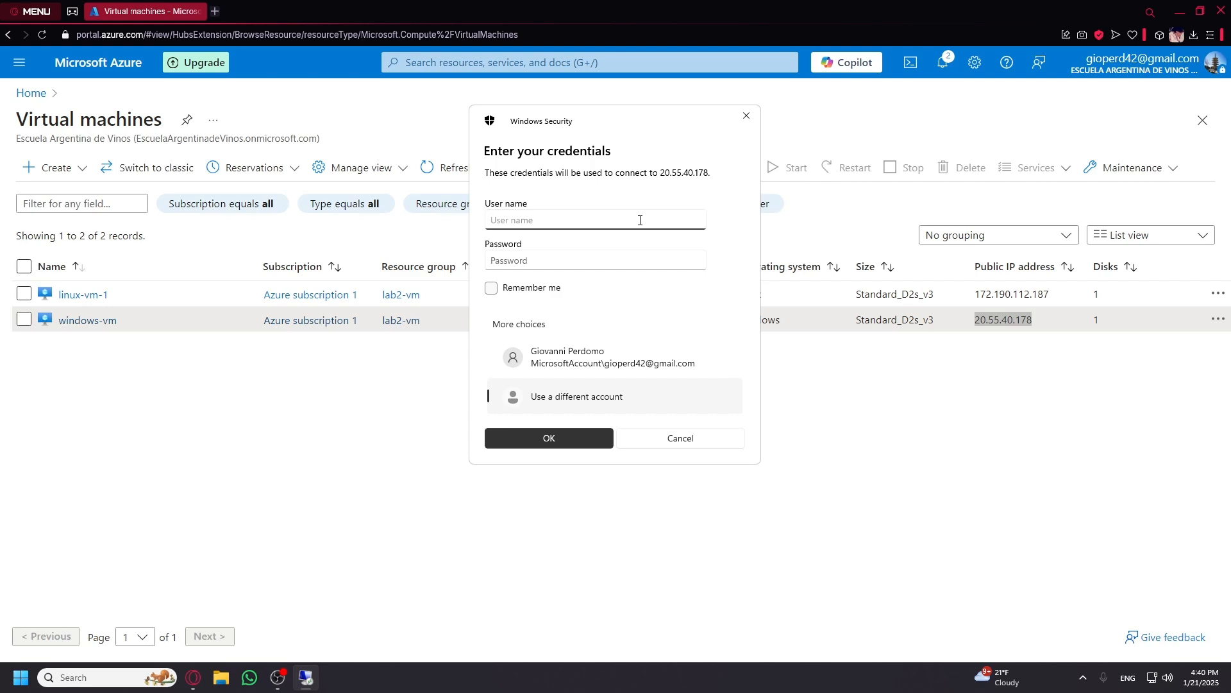
text(labuser)
key(Tab)
text(•••)
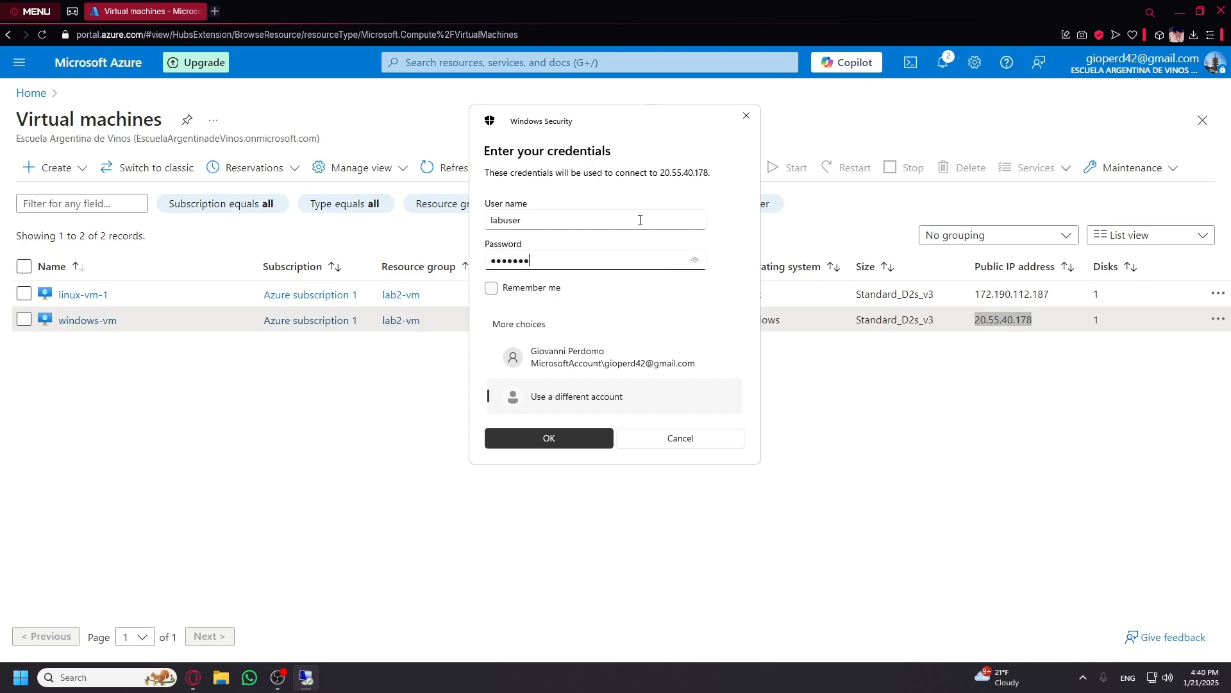
text(••••••••)
click(690, 261)
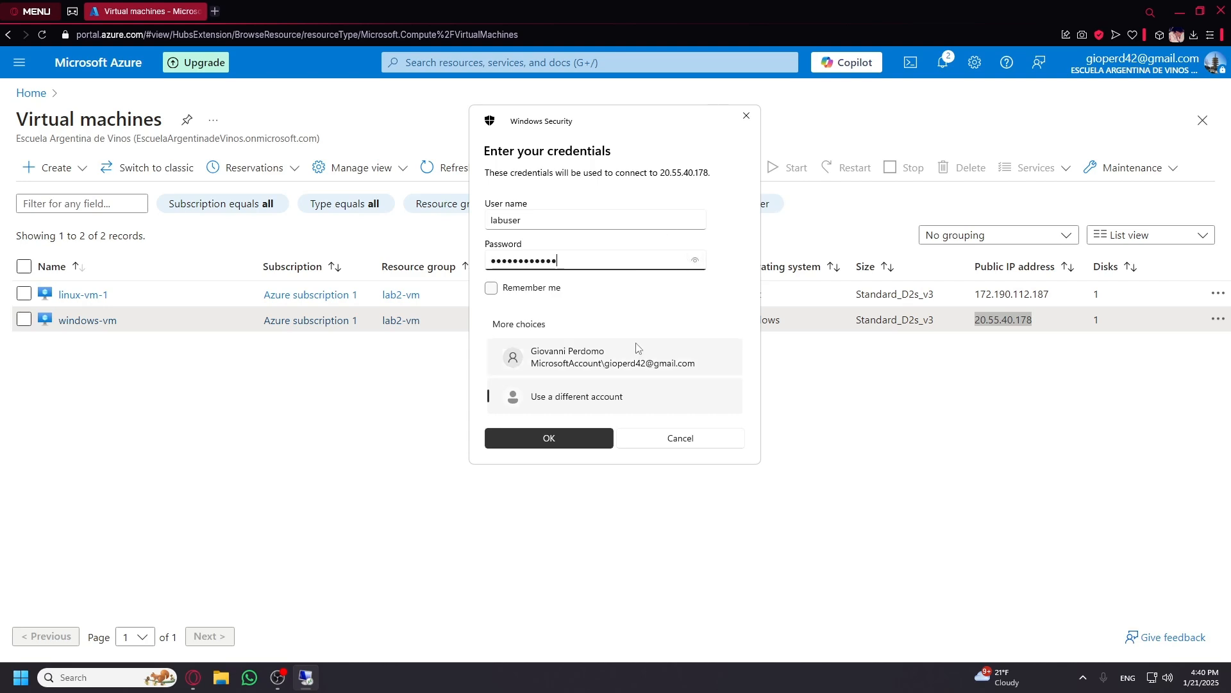
click(557, 437)
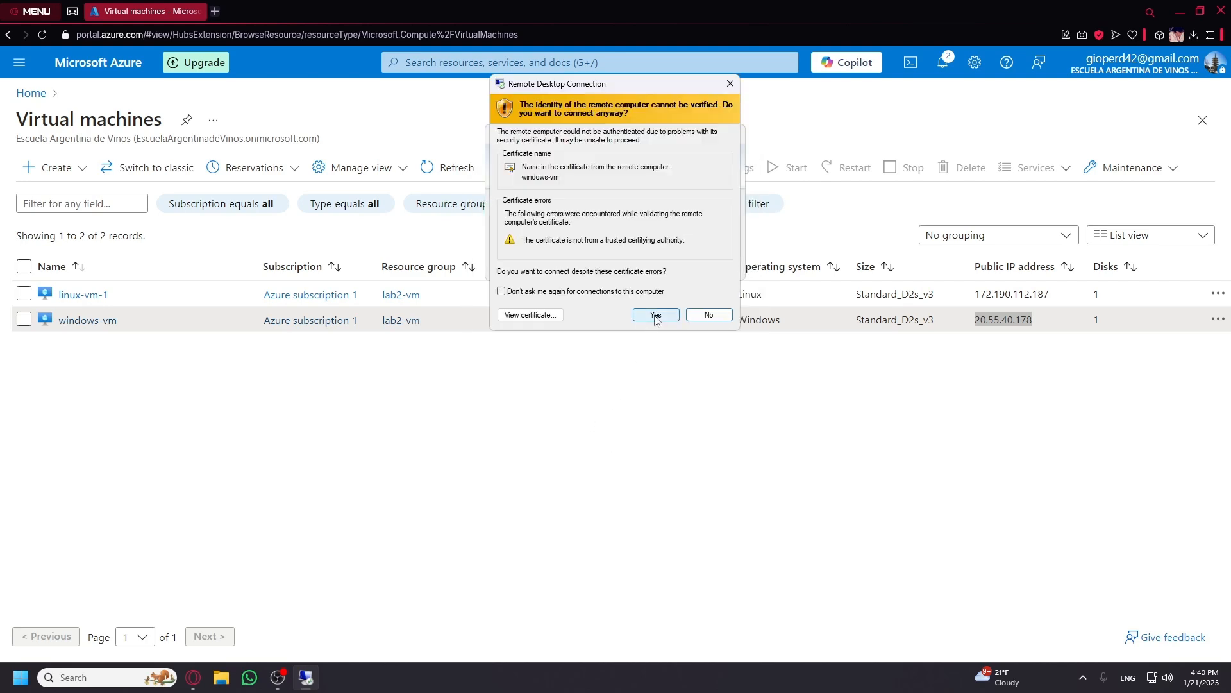
click(655, 315)
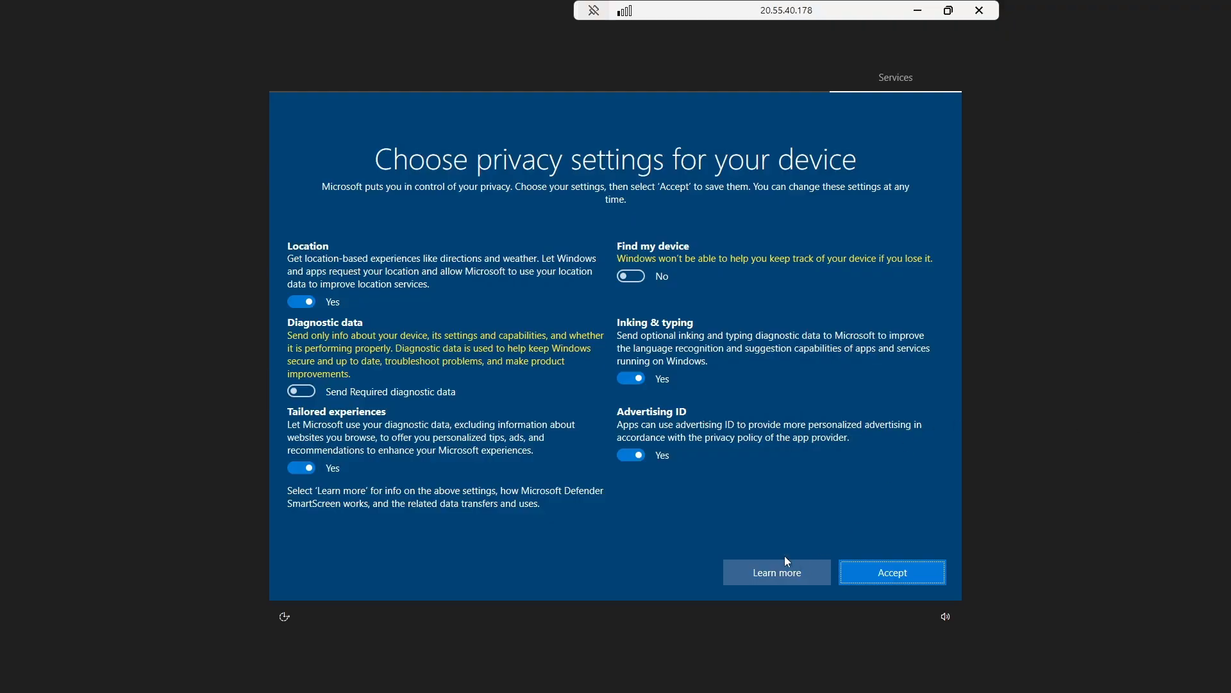
Set Advertising ID, Inking & typing, Location and Tailored experiences to No, then accept.
click(631, 455)
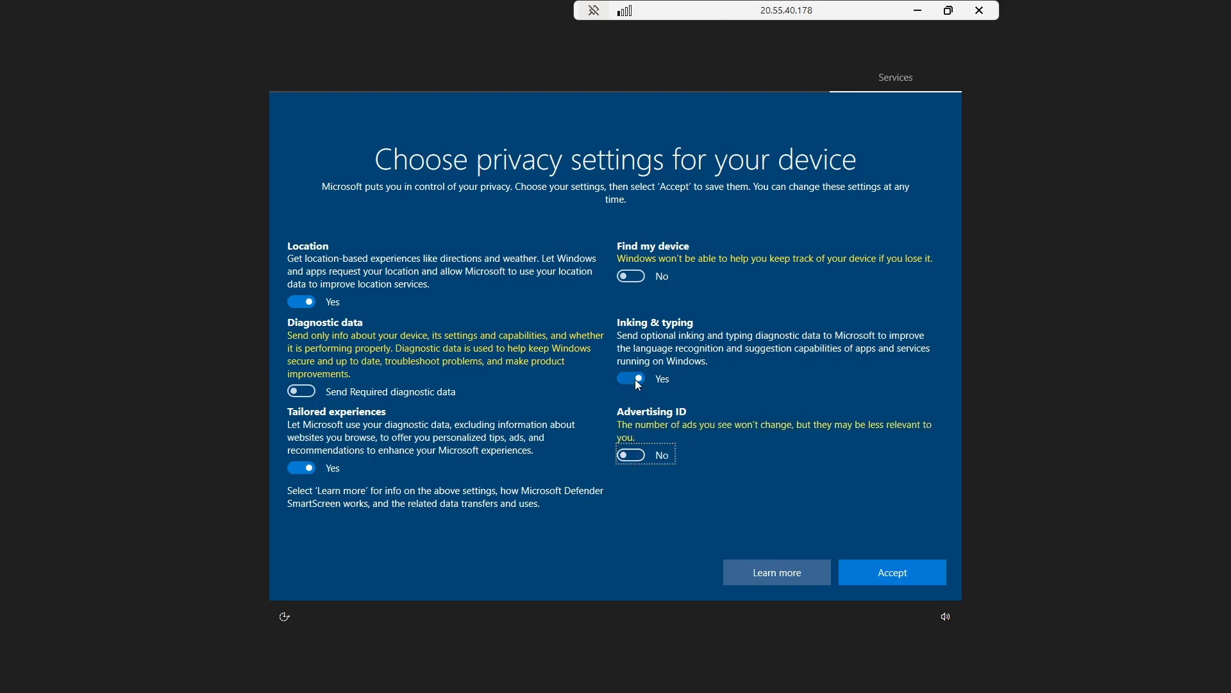
click(634, 379)
click(299, 303)
click(301, 304)
click(303, 305)
click(300, 445)
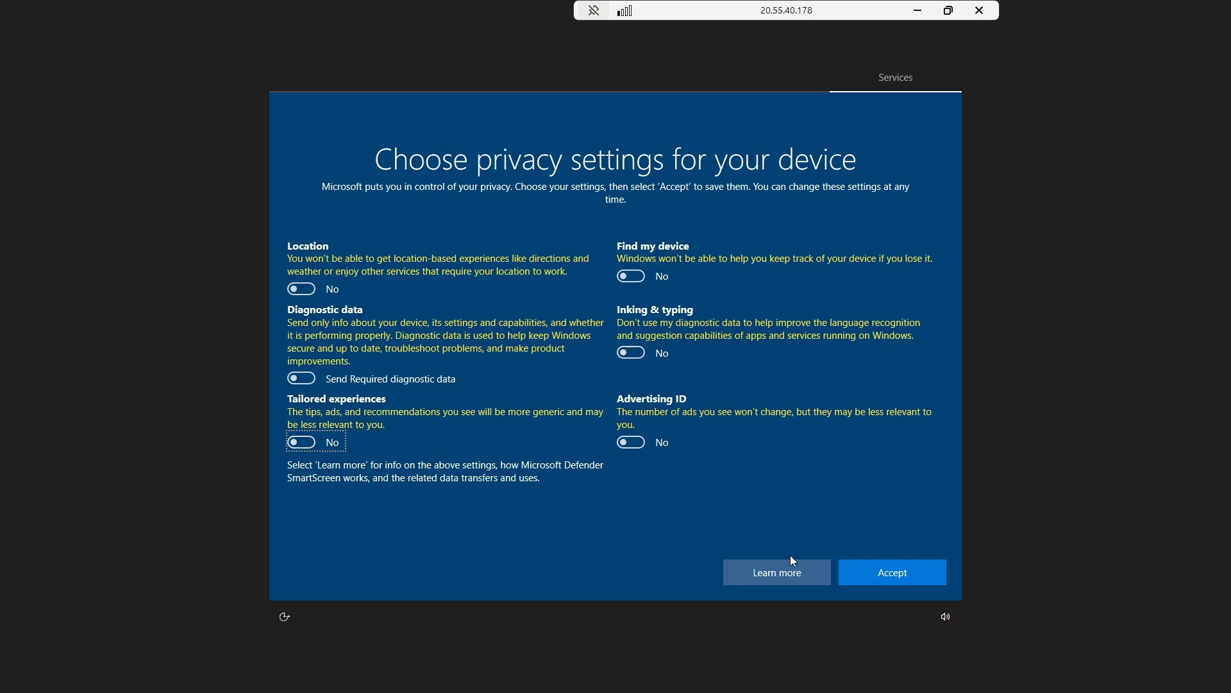
click(883, 575)
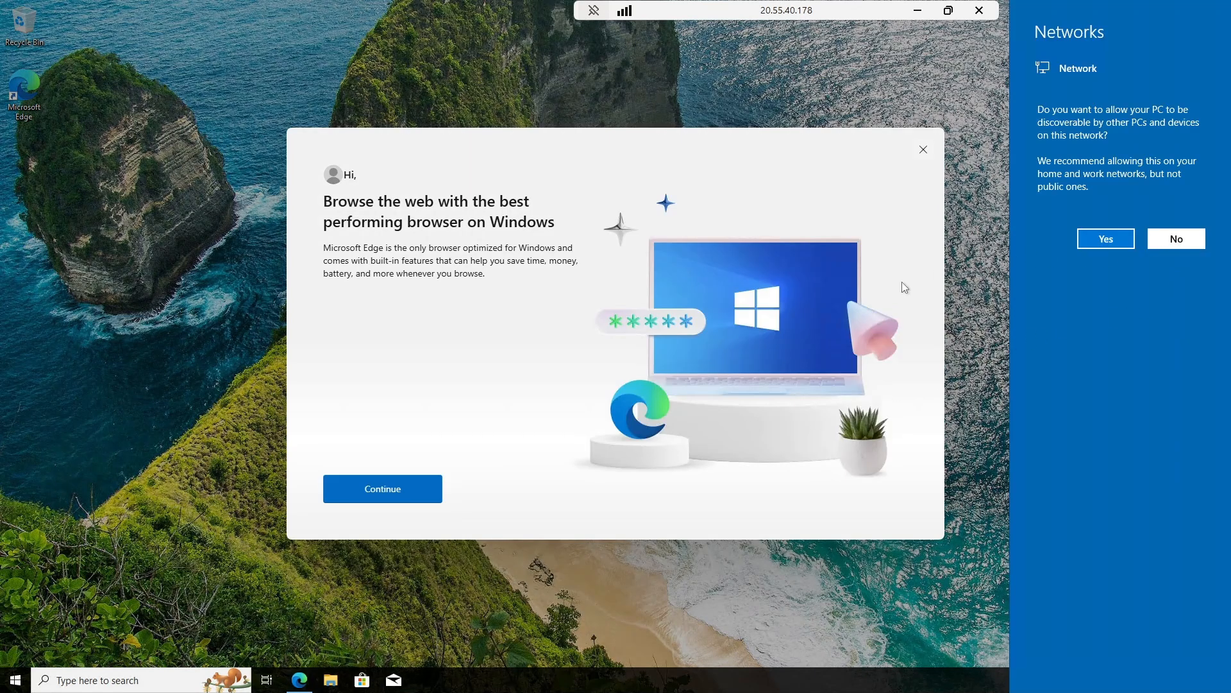
Make the VM network discoverable and finish Edge first-run setup without signing in or importing data.
click(1097, 233)
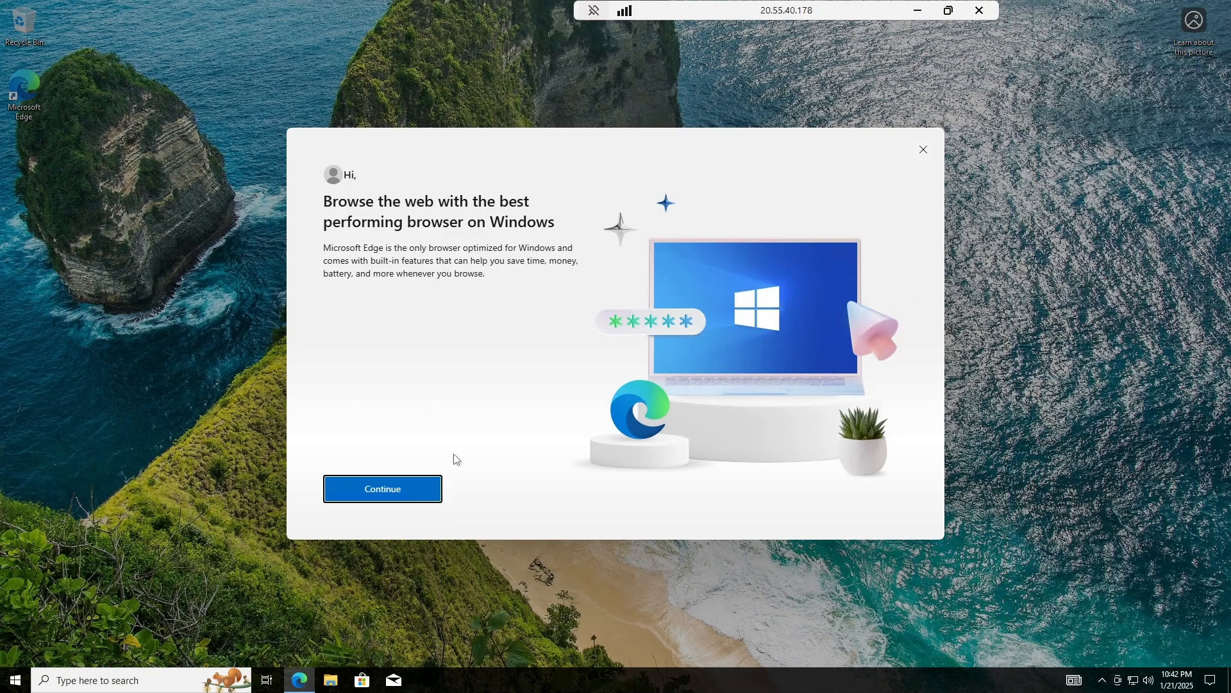
click(923, 150)
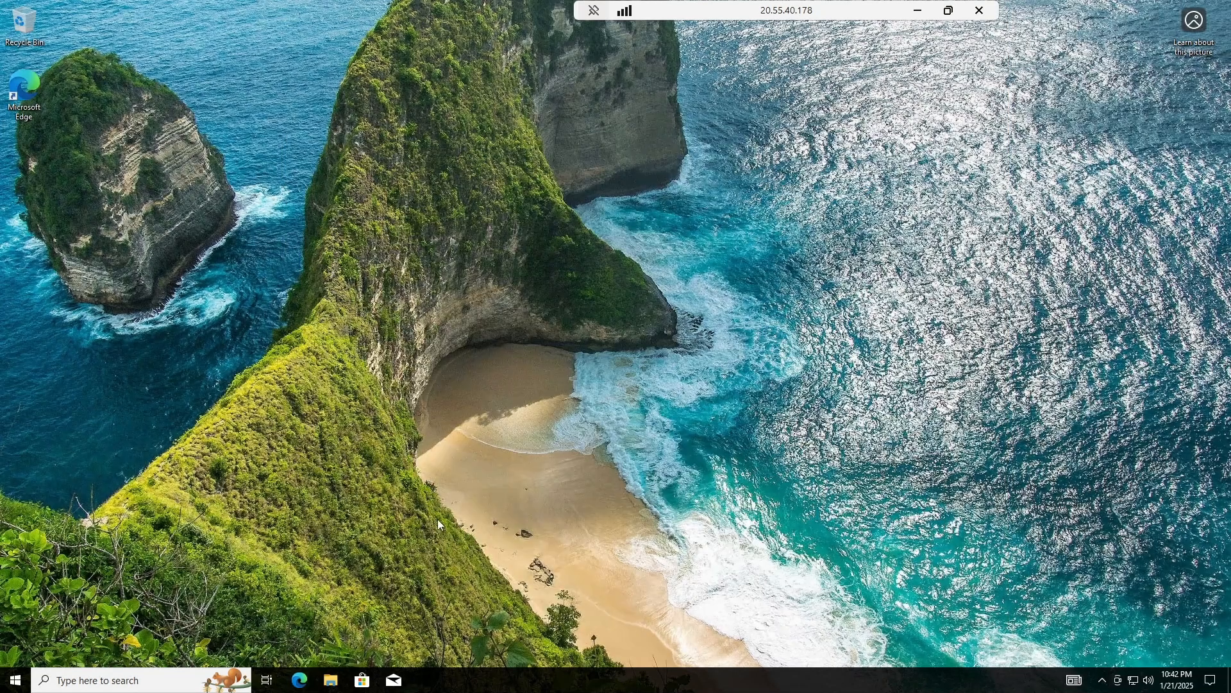
click(301, 681)
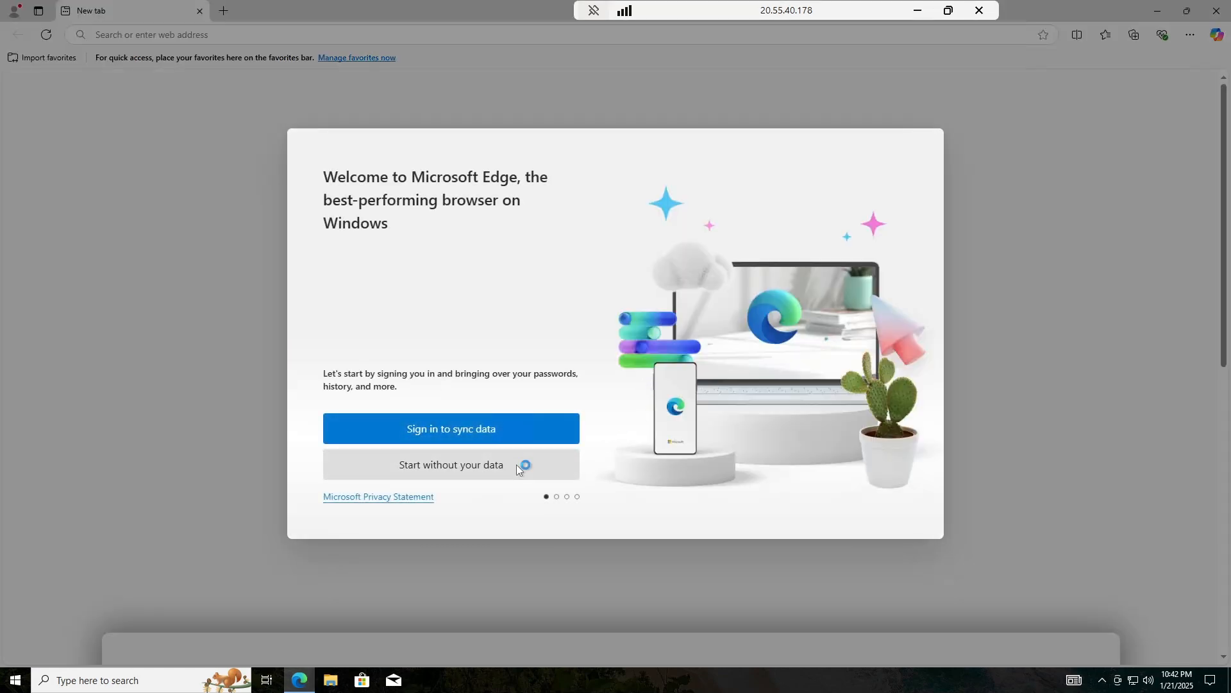
click(518, 466)
click(426, 469)
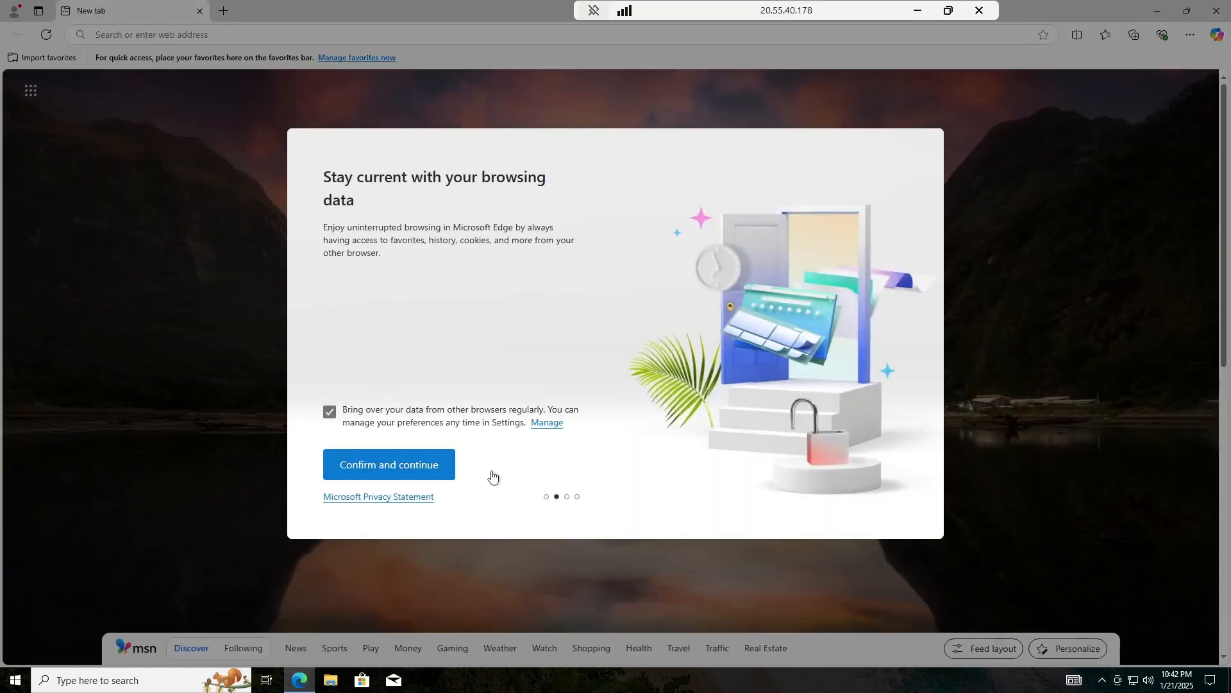
click(499, 470)
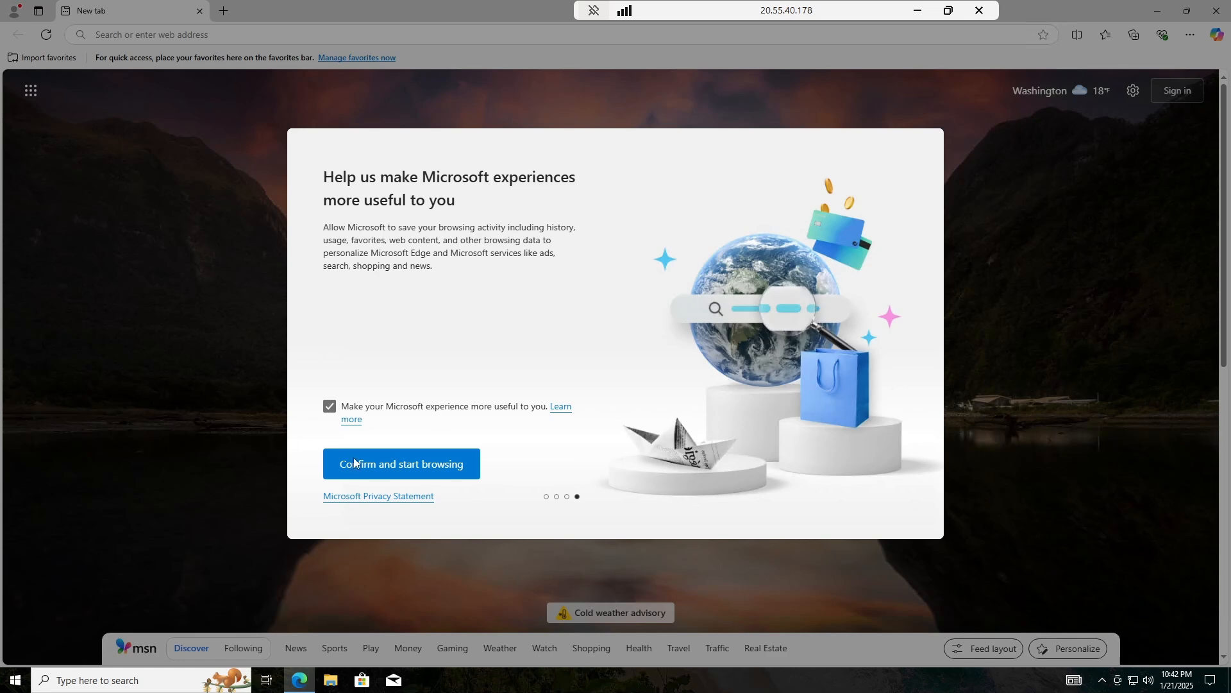
click(374, 461)
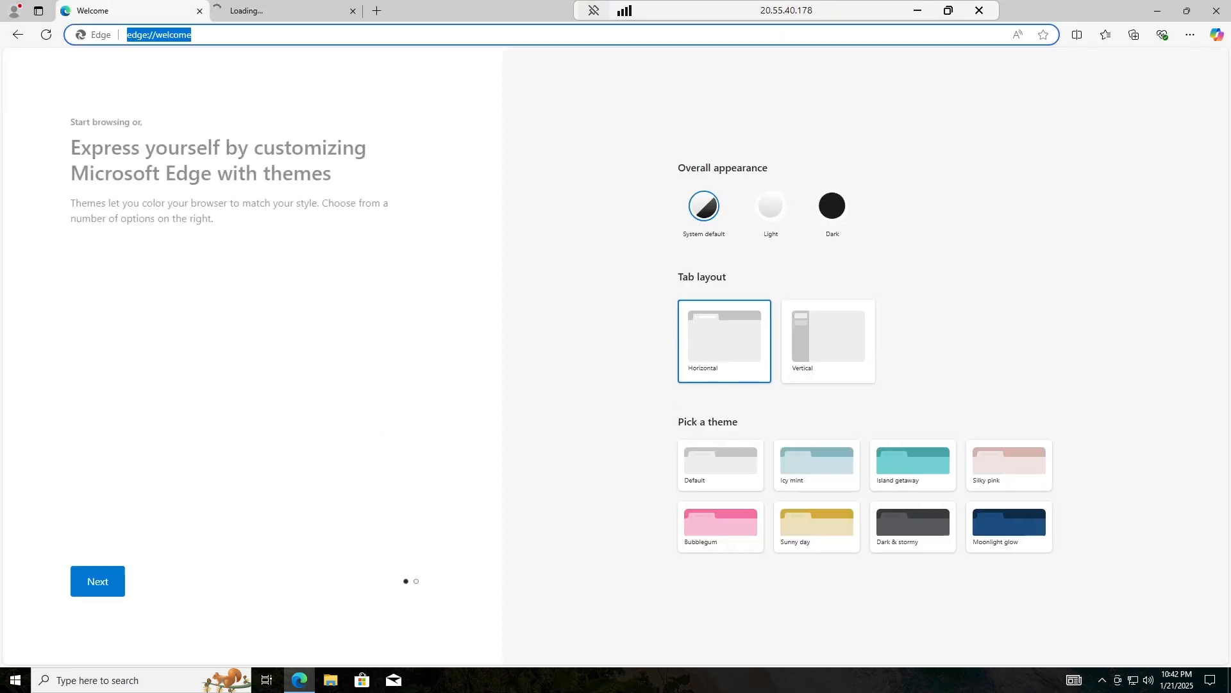
Search Bing for Wireshark from the address bar and open the sponsored Datadog result.
click(218, 42)
text(wireshark)
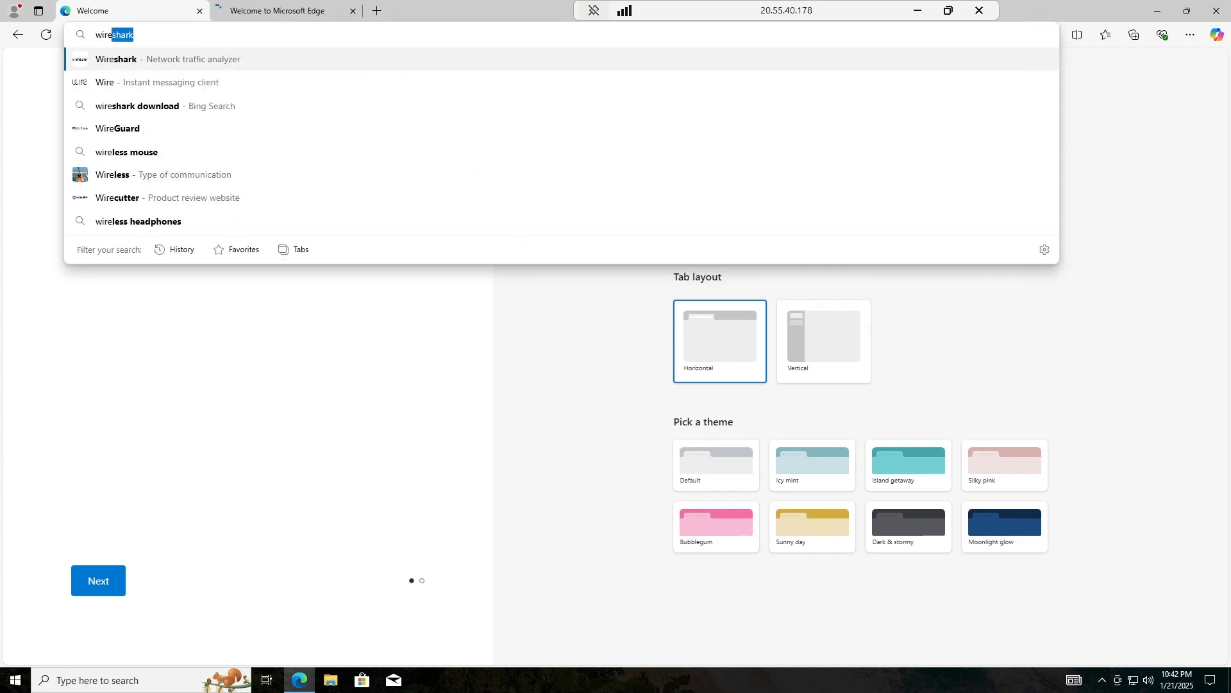
click(168, 59)
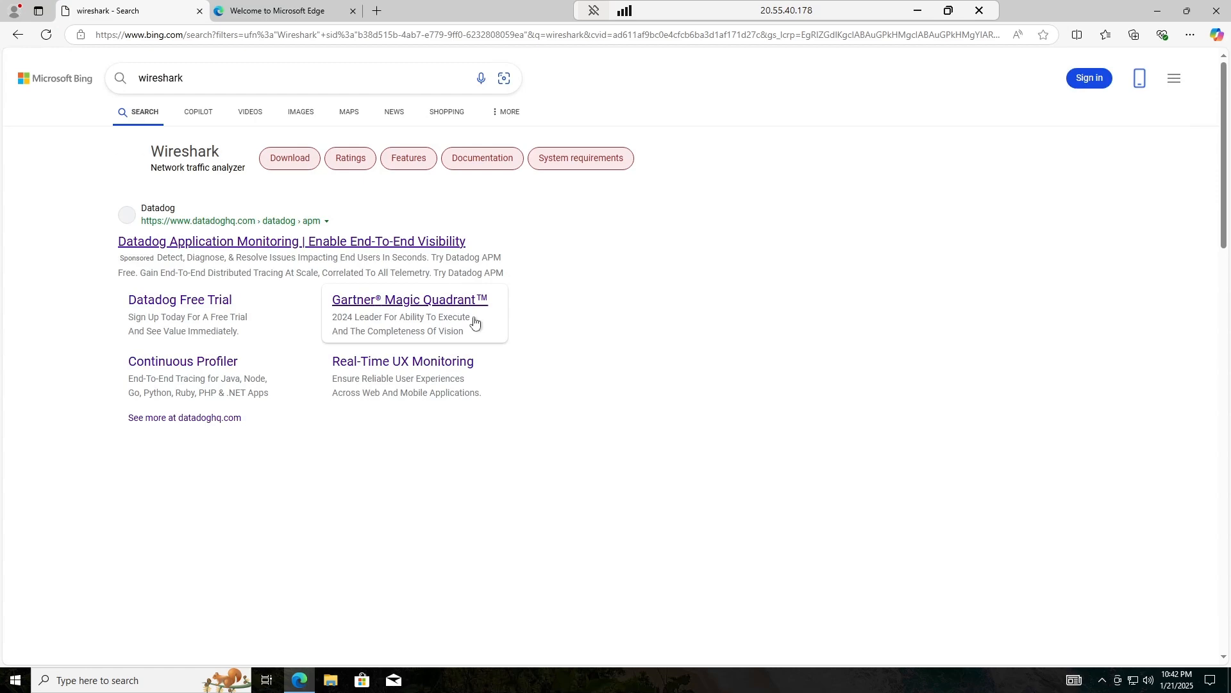
click(295, 243)
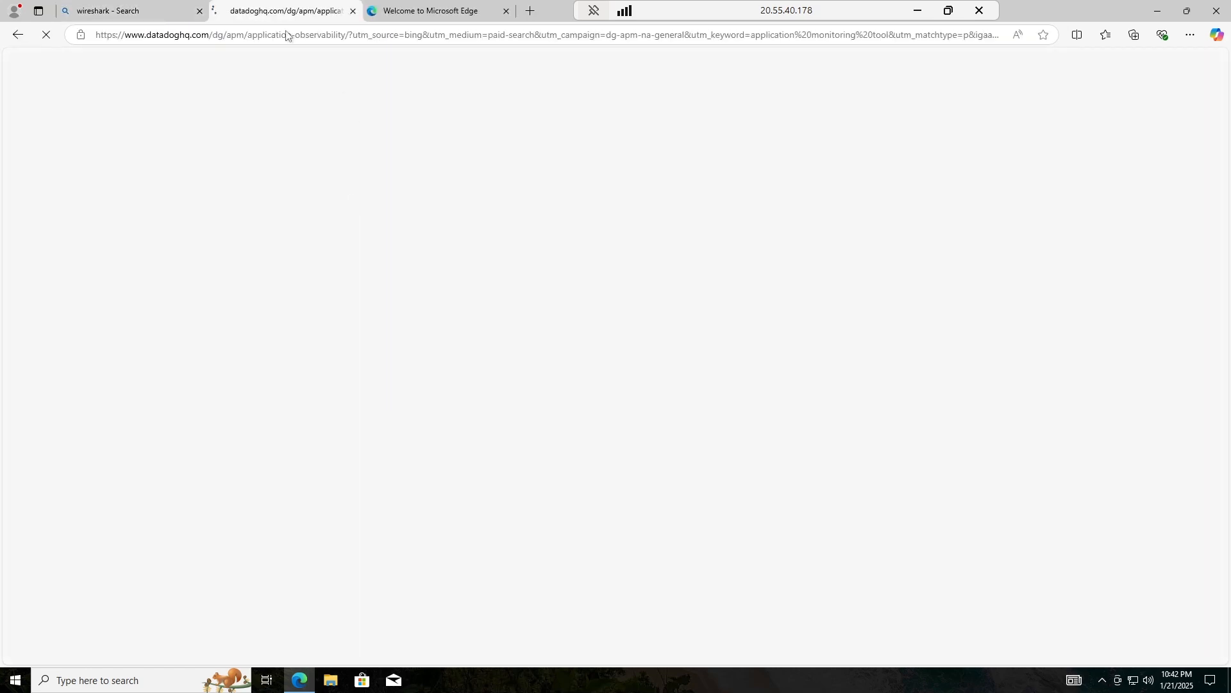
Close the Datadog page and download Wireshark-4.4.3-x64.exe from wireshark.org, closing leftover tabs.
click(17, 35)
scroll(193, 272, down, 4)
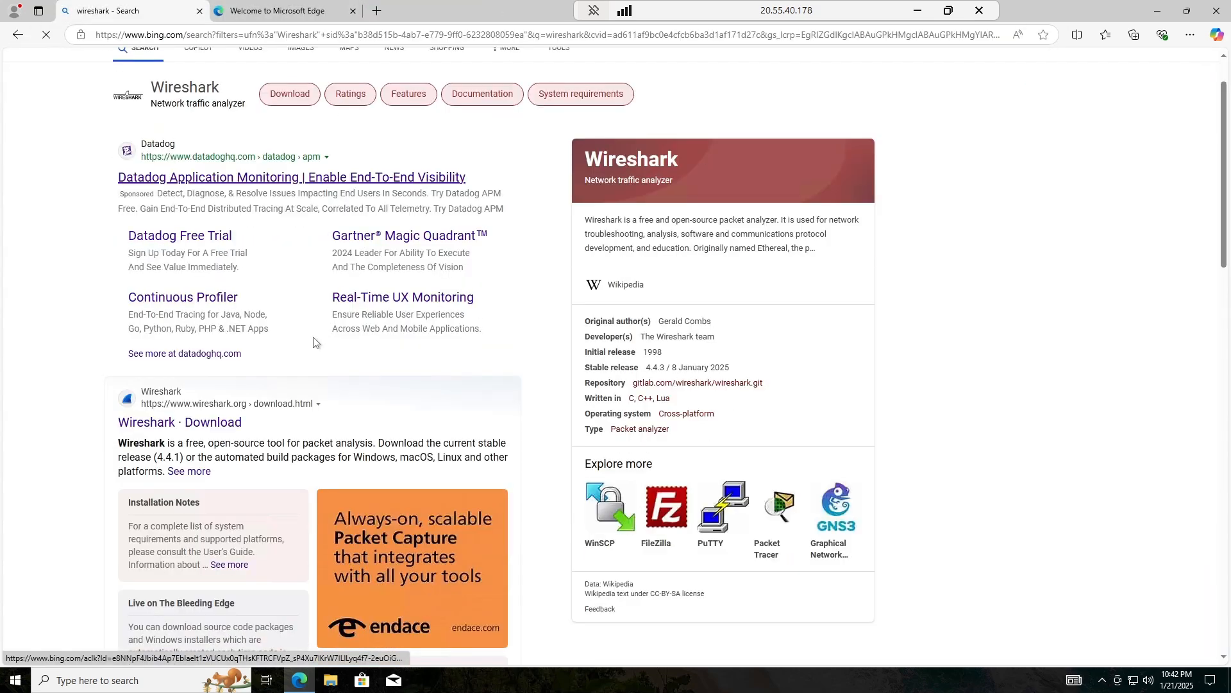
click(193, 275)
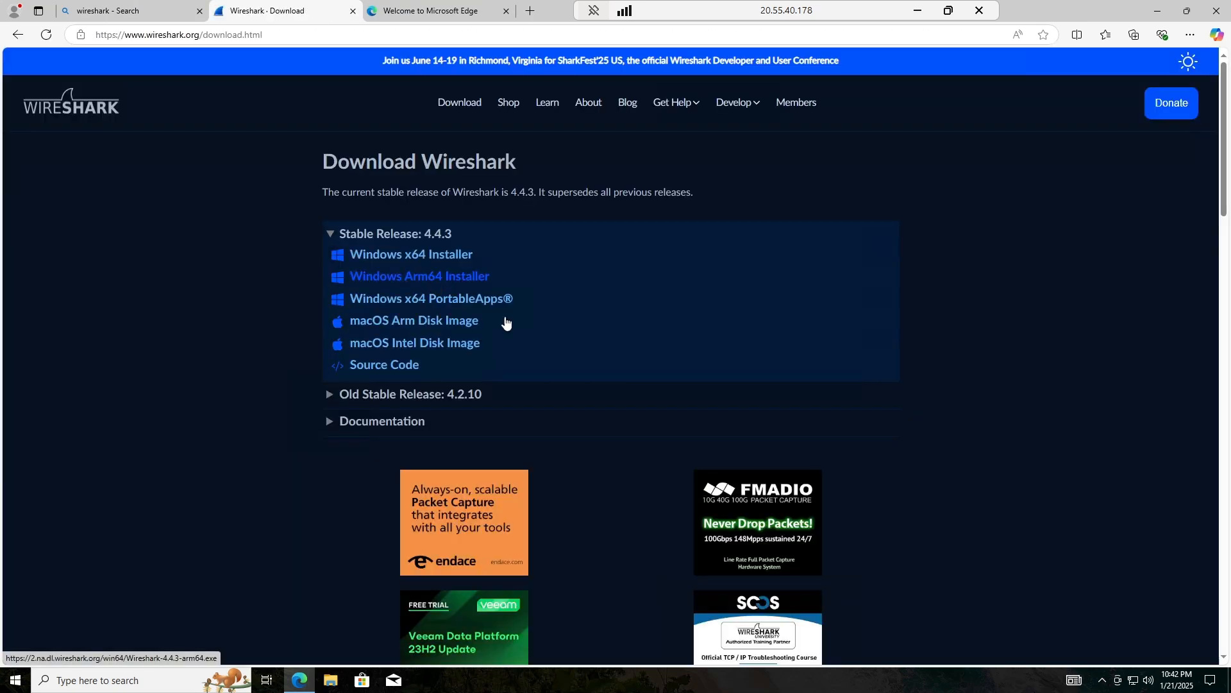
click(418, 256)
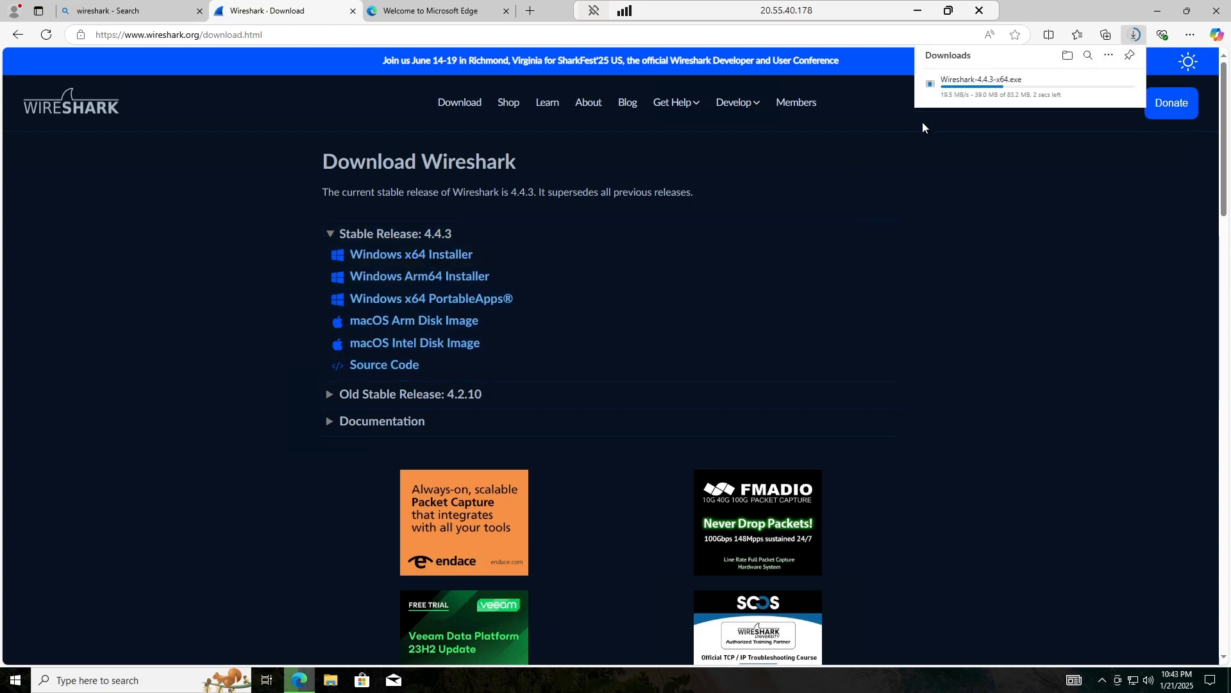
click(506, 11)
middle_click(144, 6)
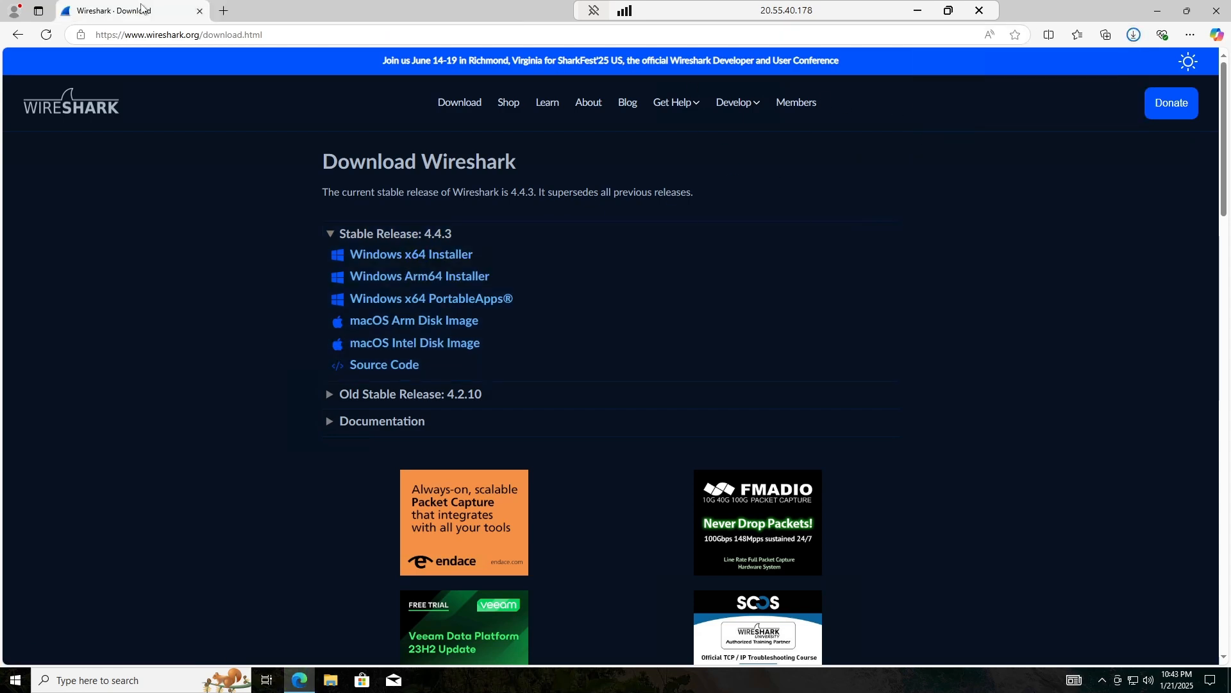
click(1131, 38)
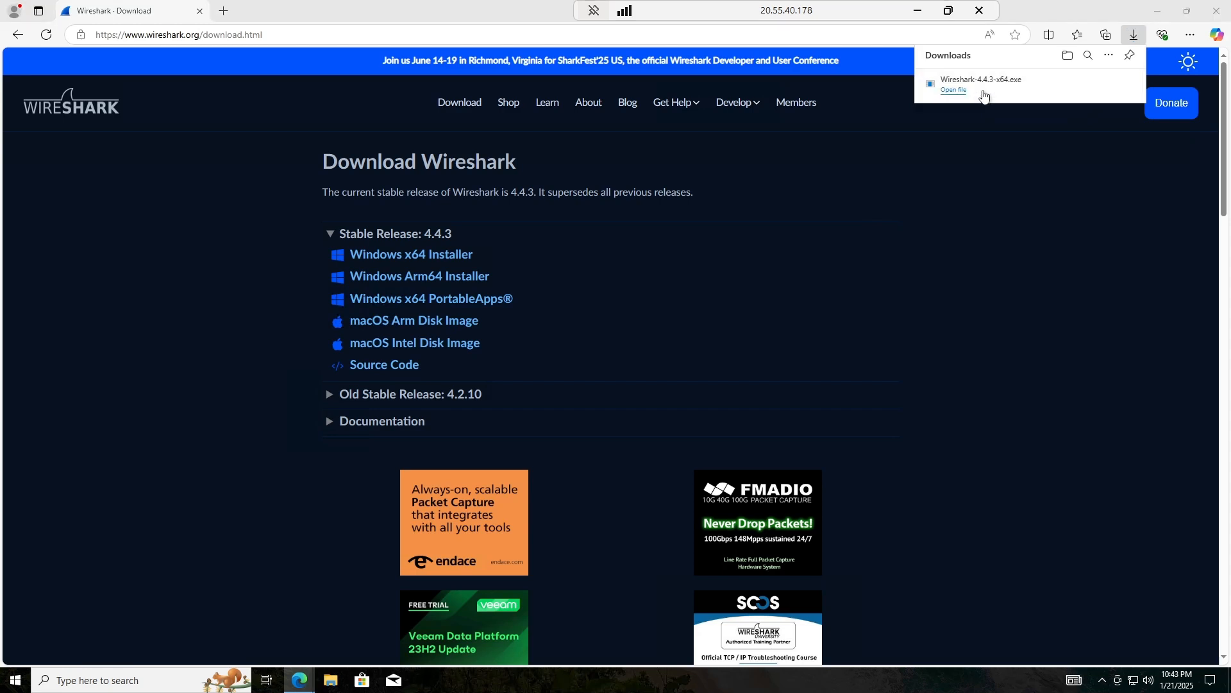
Run the downloaded Wireshark 4.4.3 installer, accepting the license and keeping default components, folder and Npcap.
click(985, 97)
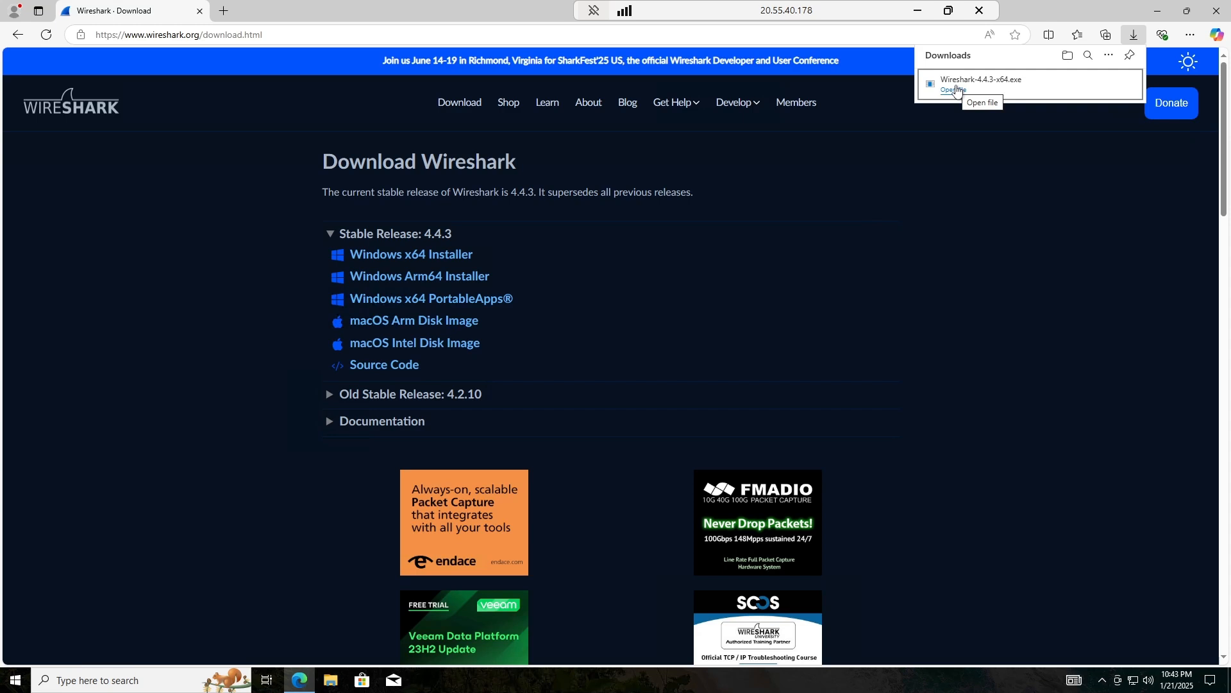
click(956, 90)
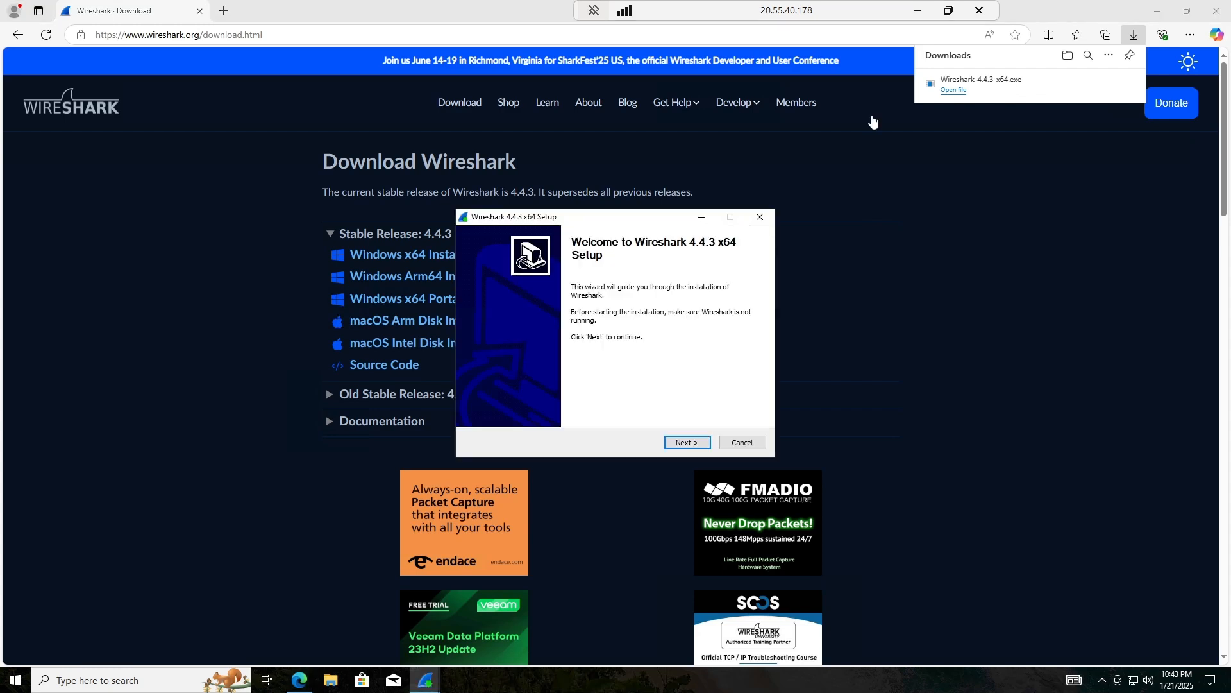
click(681, 443)
click(691, 446)
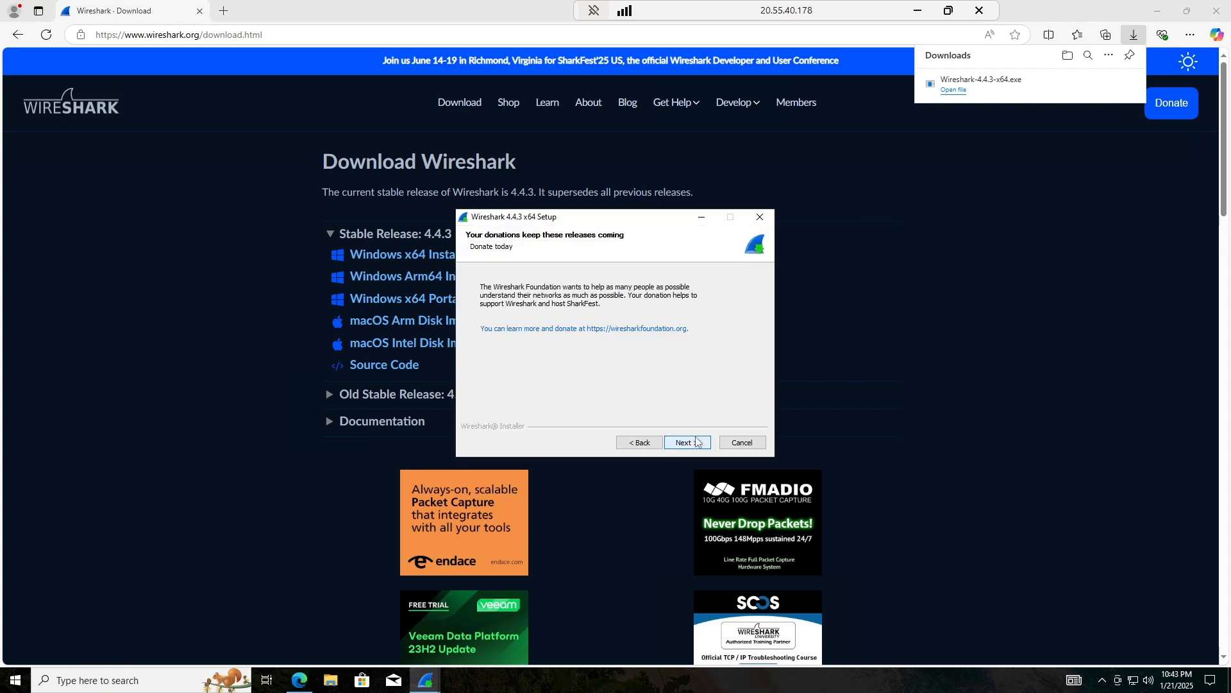
click(693, 447)
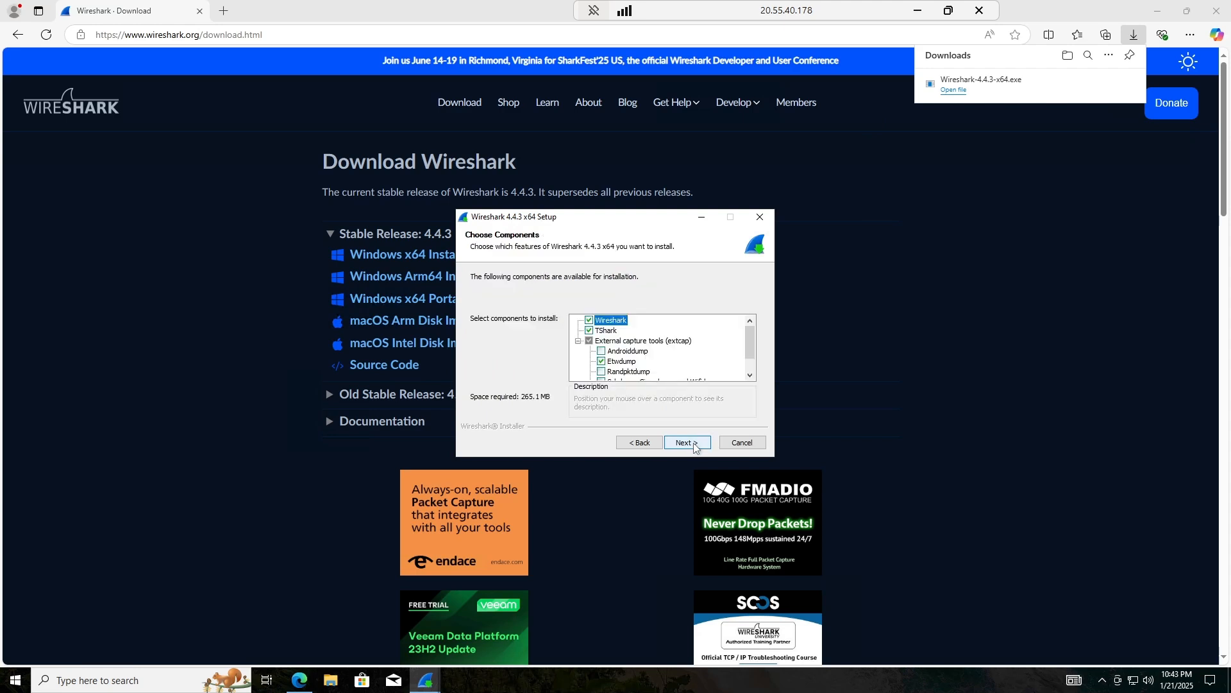
click(694, 446)
click(695, 444)
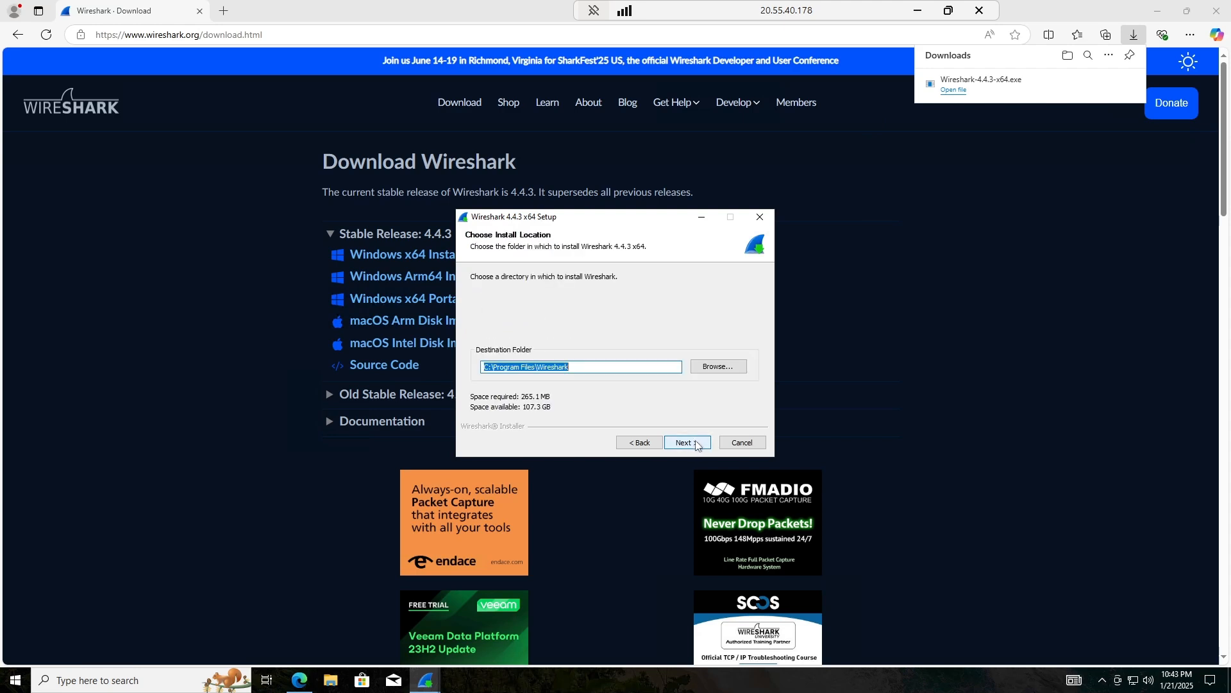
click(698, 445)
click(700, 445)
click(699, 444)
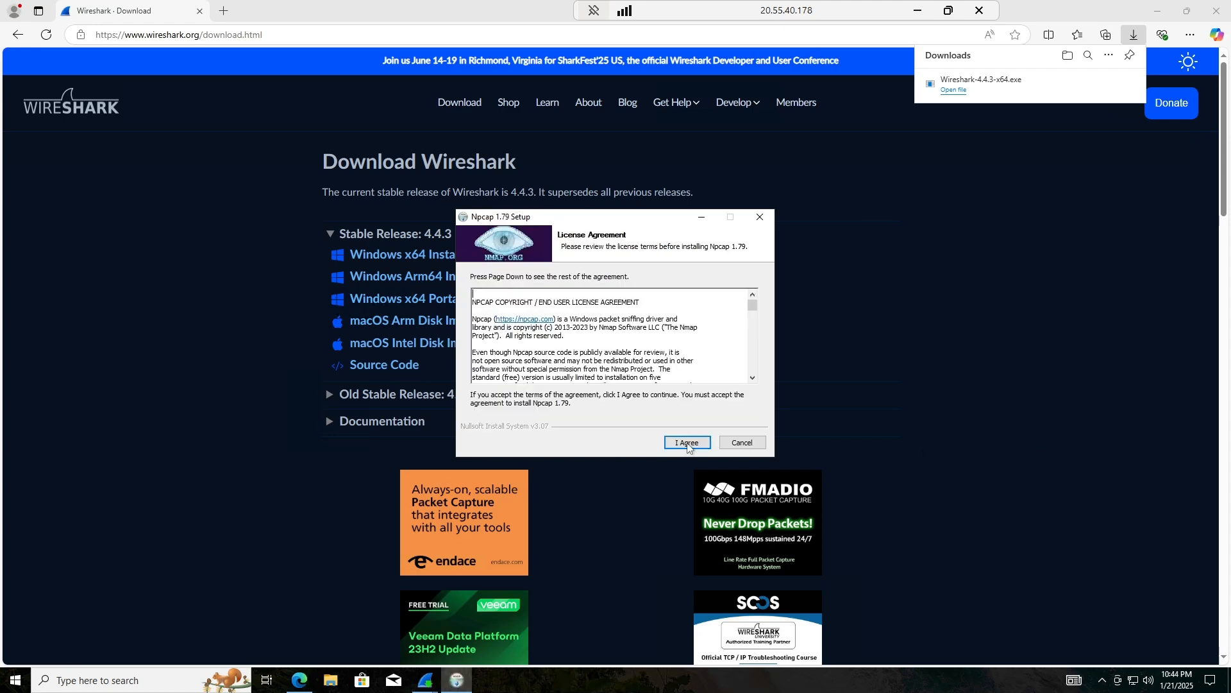
Install Npcap 1.79 with its default options and close its setup.
click(687, 442)
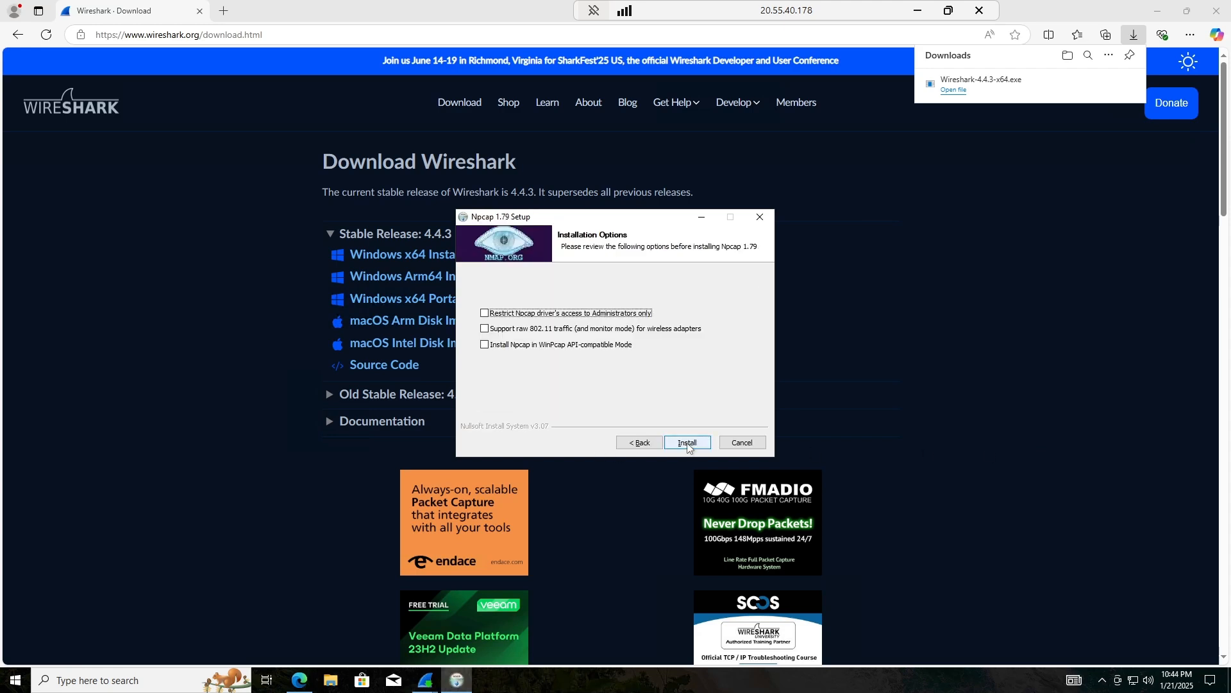
click(687, 442)
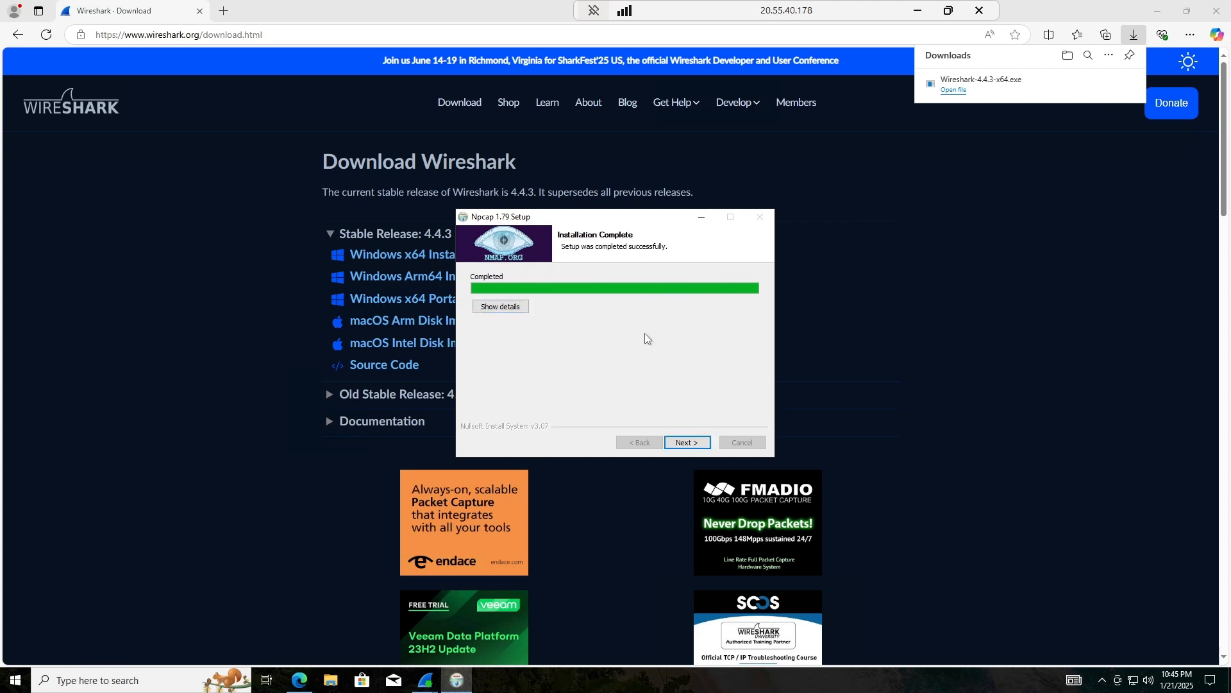
click(689, 442)
click(692, 442)
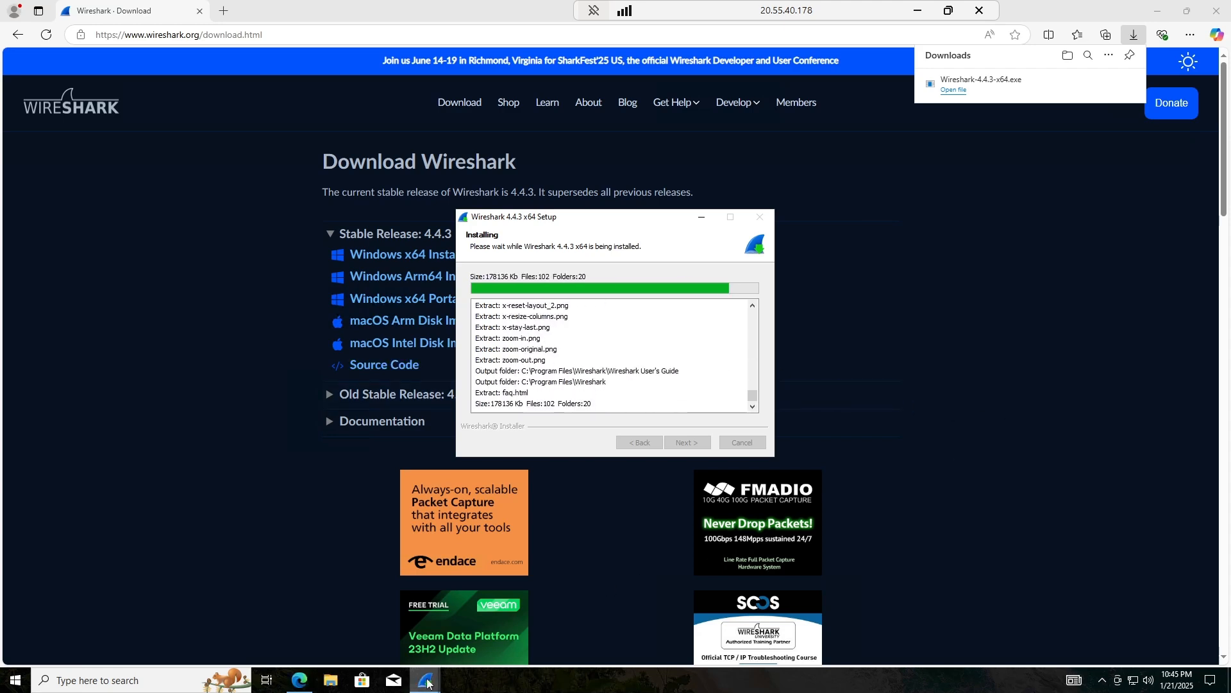
Cancel the duplicate setup window and finish the Wireshark setup.
mouse_move(427, 682)
click(399, 640)
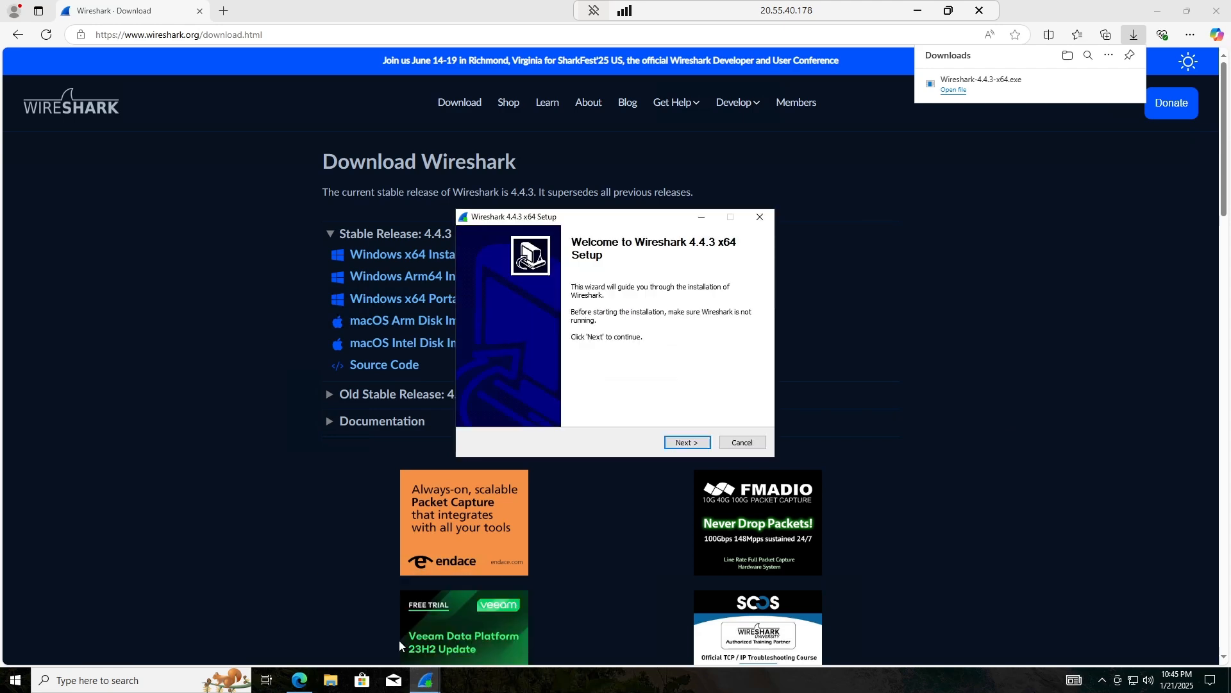
click(743, 442)
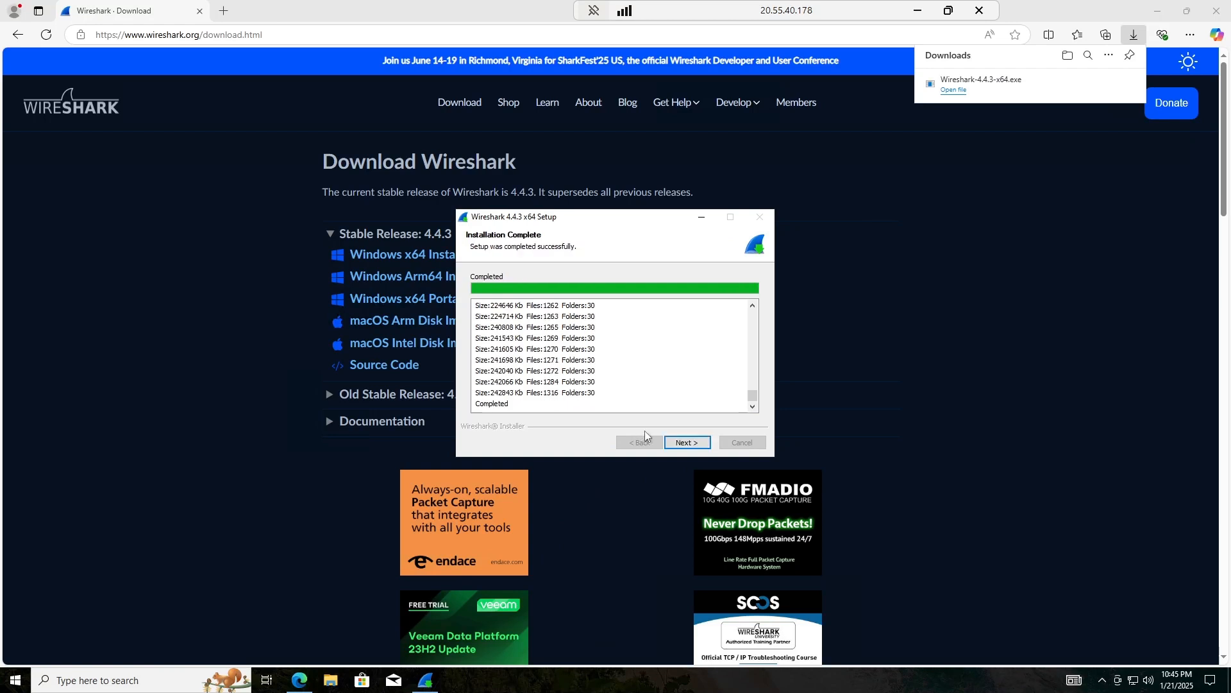
click(687, 443)
click(687, 442)
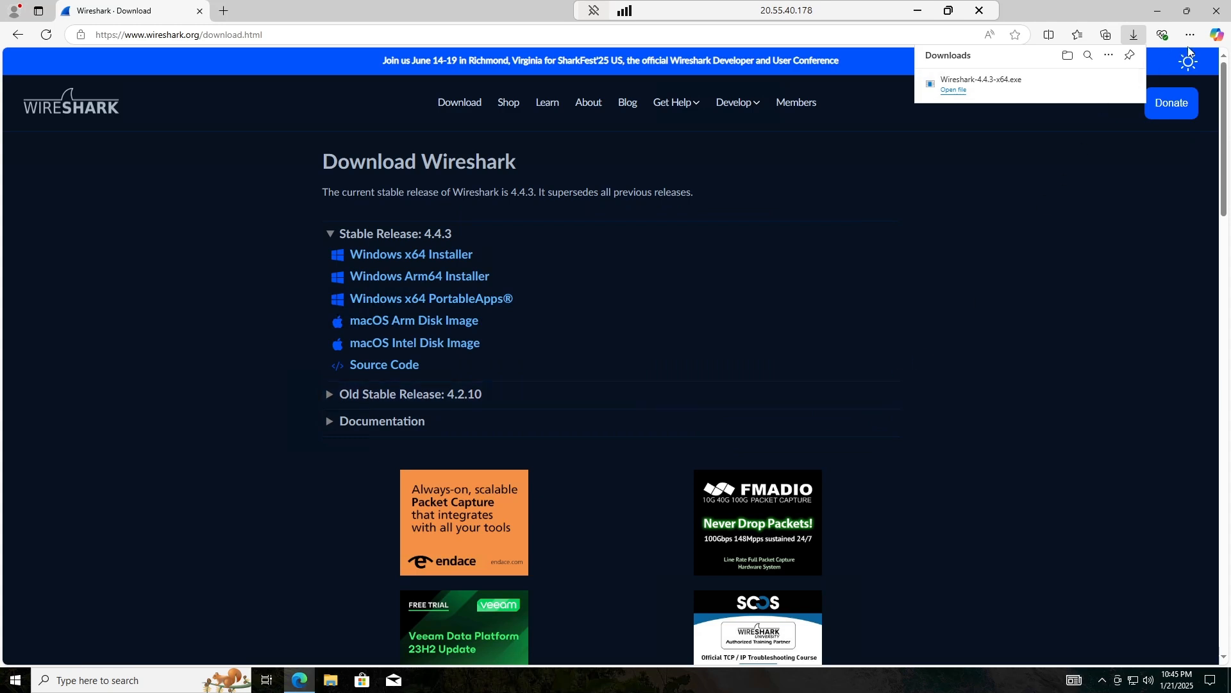
Close Edge and launch Wireshark by searching 'wire' in Windows search.
click(1216, 10)
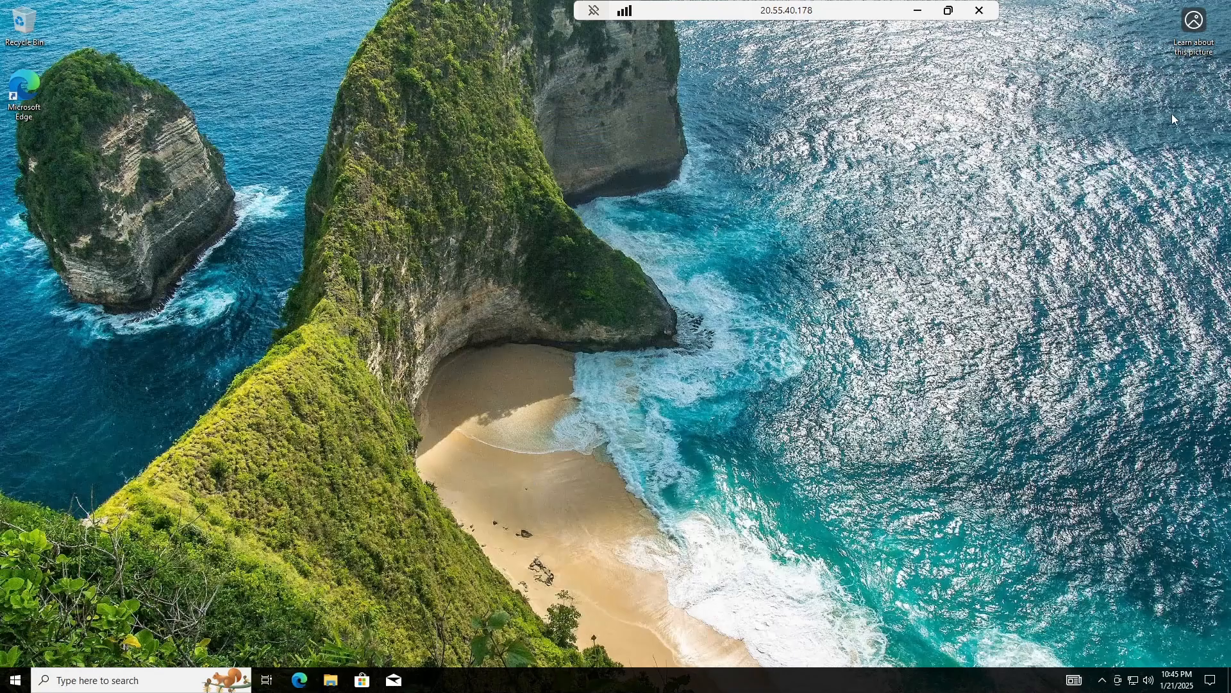
click(135, 679)
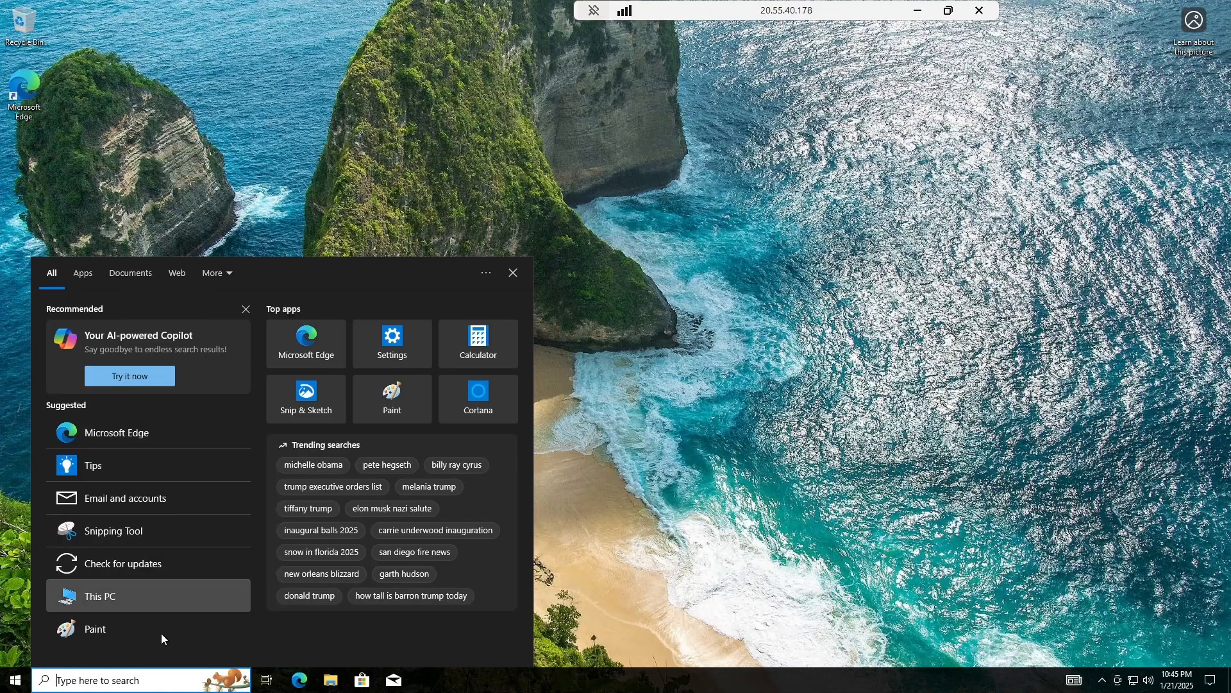
text(wi)
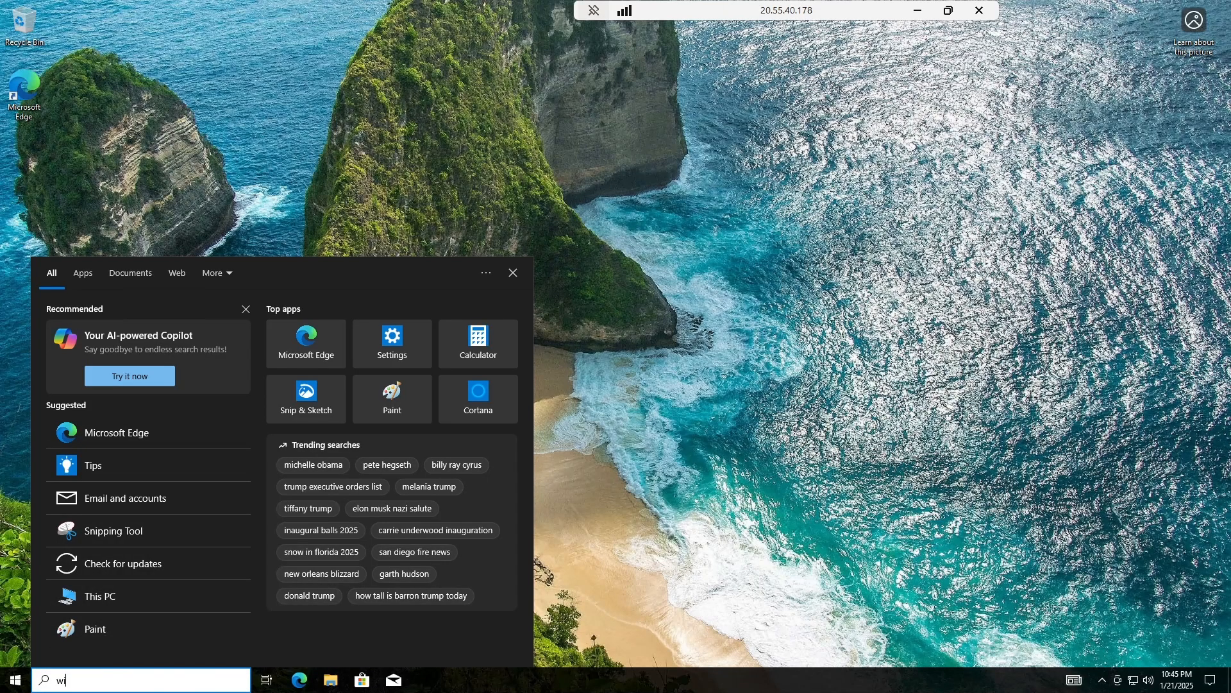
text(re)
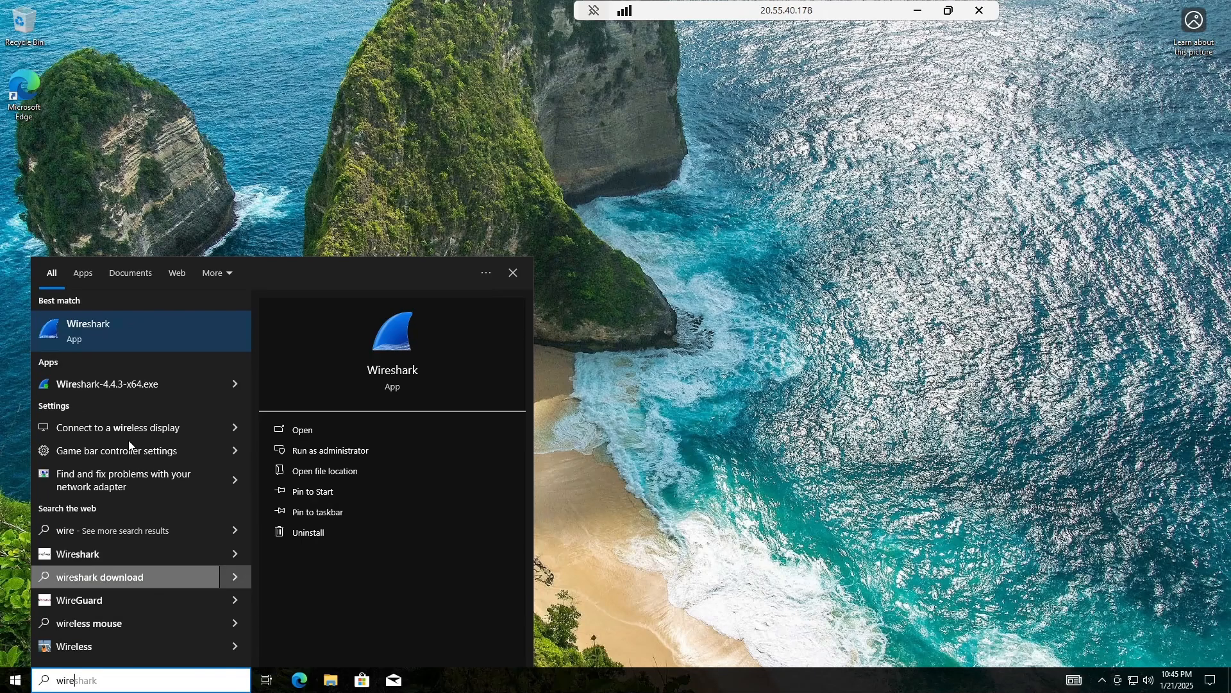
click(113, 326)
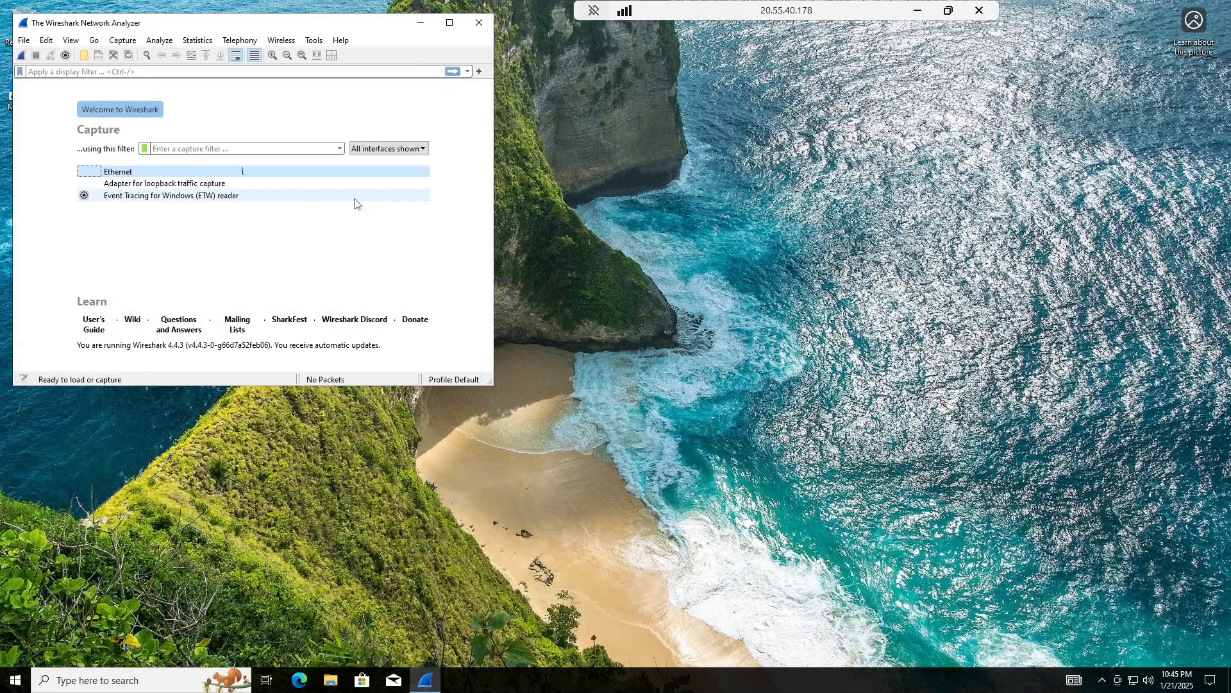
Start a live Ethernet capture in Wireshark with the 'icmp' display filter applied, then open Windows search.
double_click(116, 173)
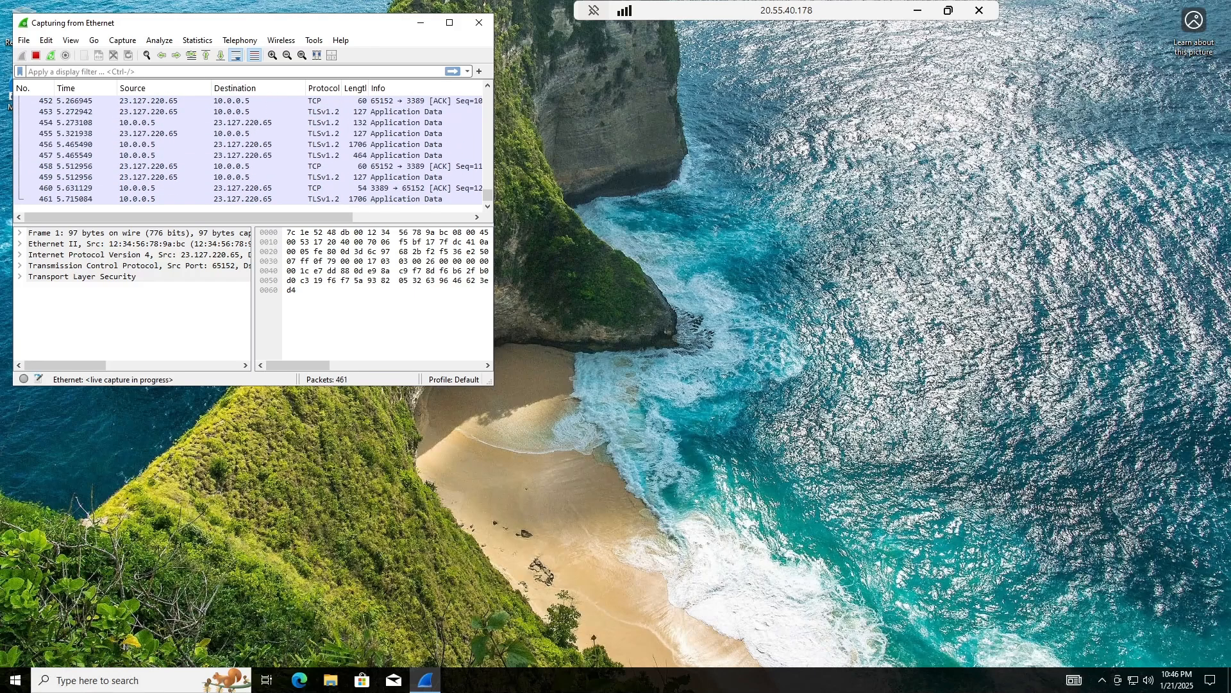
text(icmp)
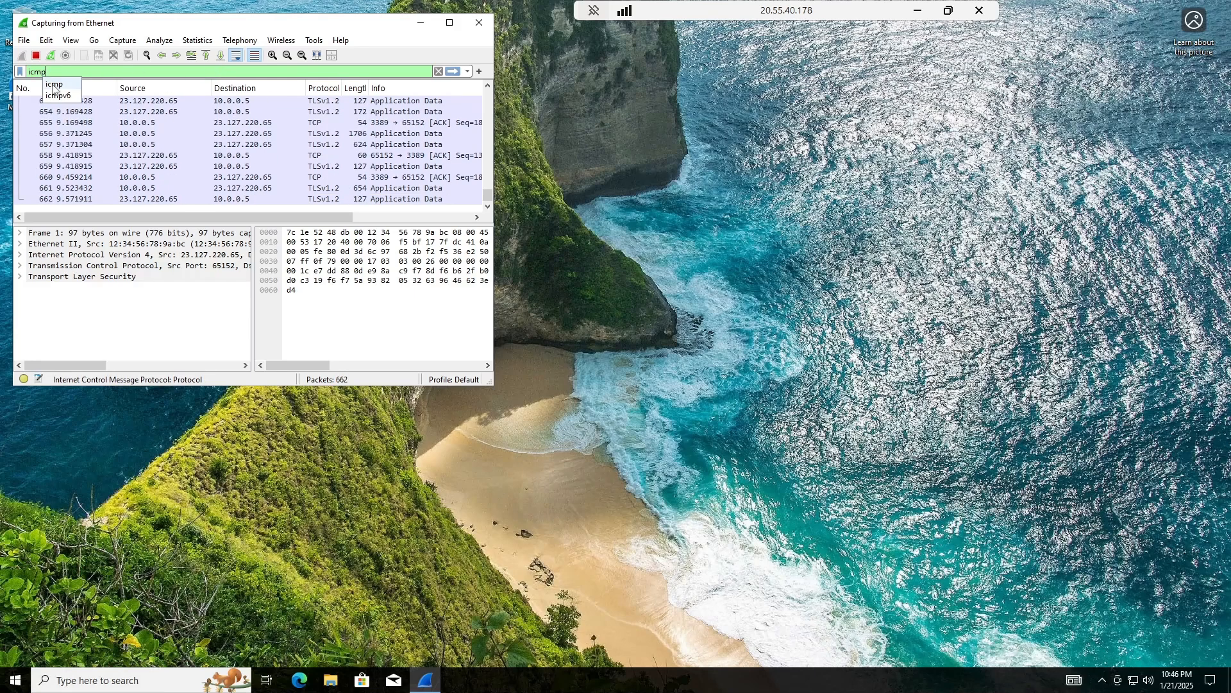
click(54, 84)
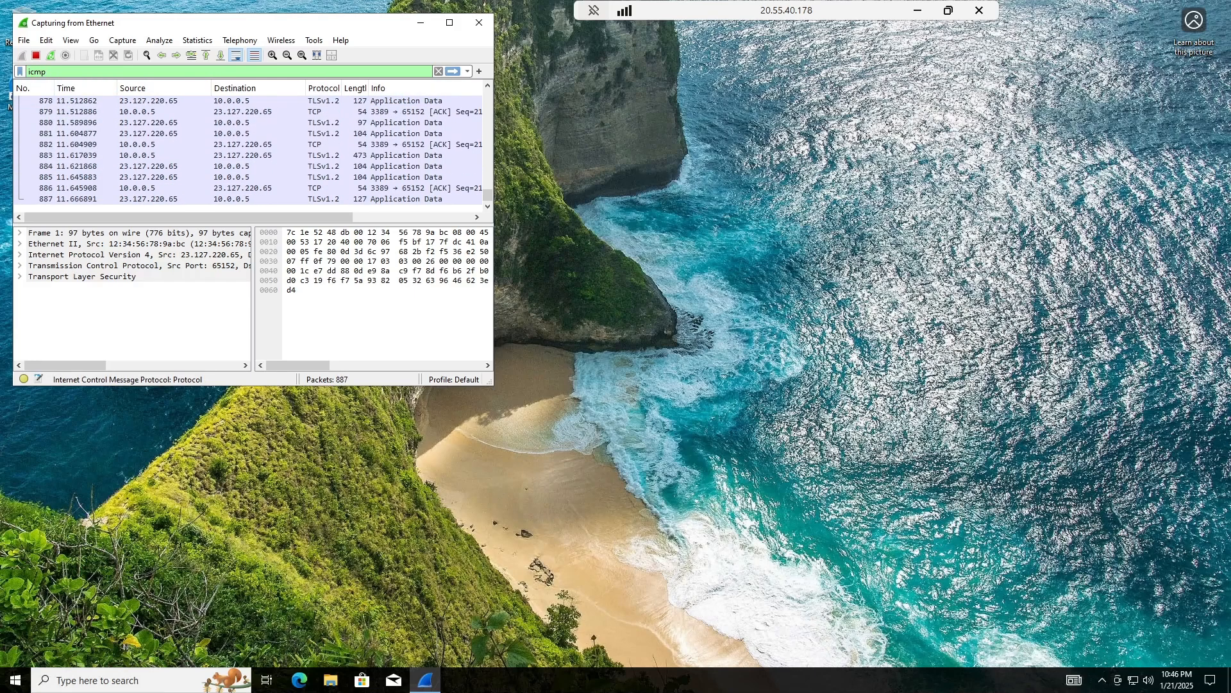
click(454, 71)
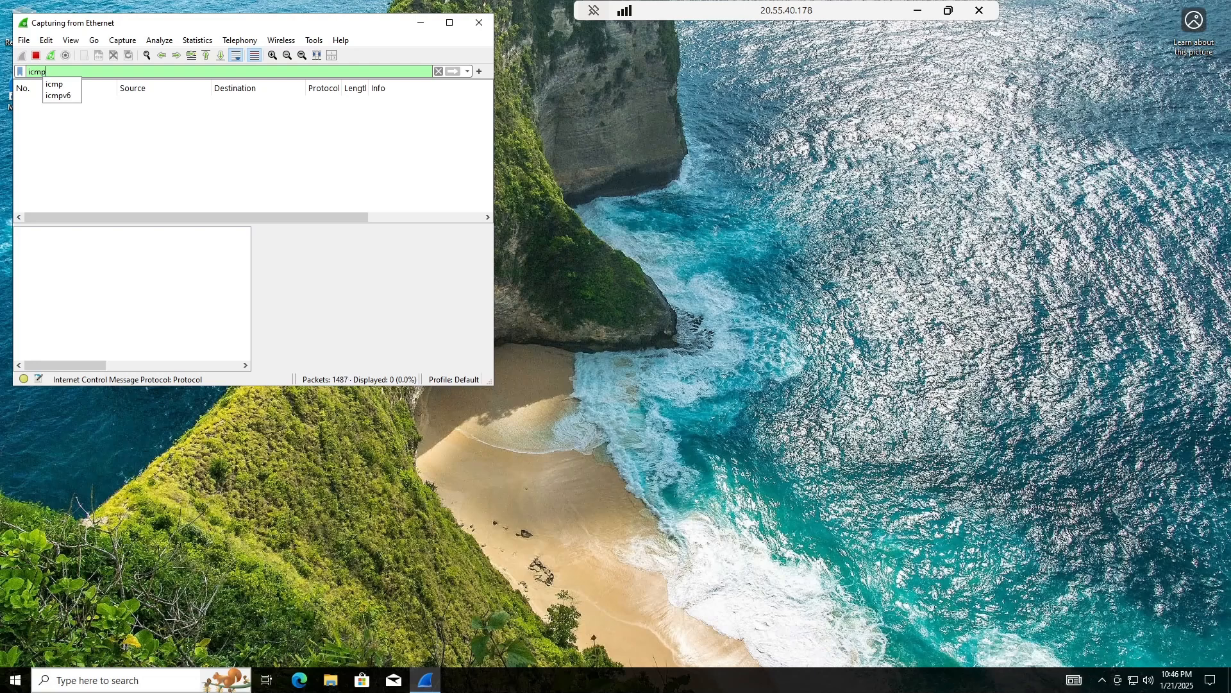
click(162, 678)
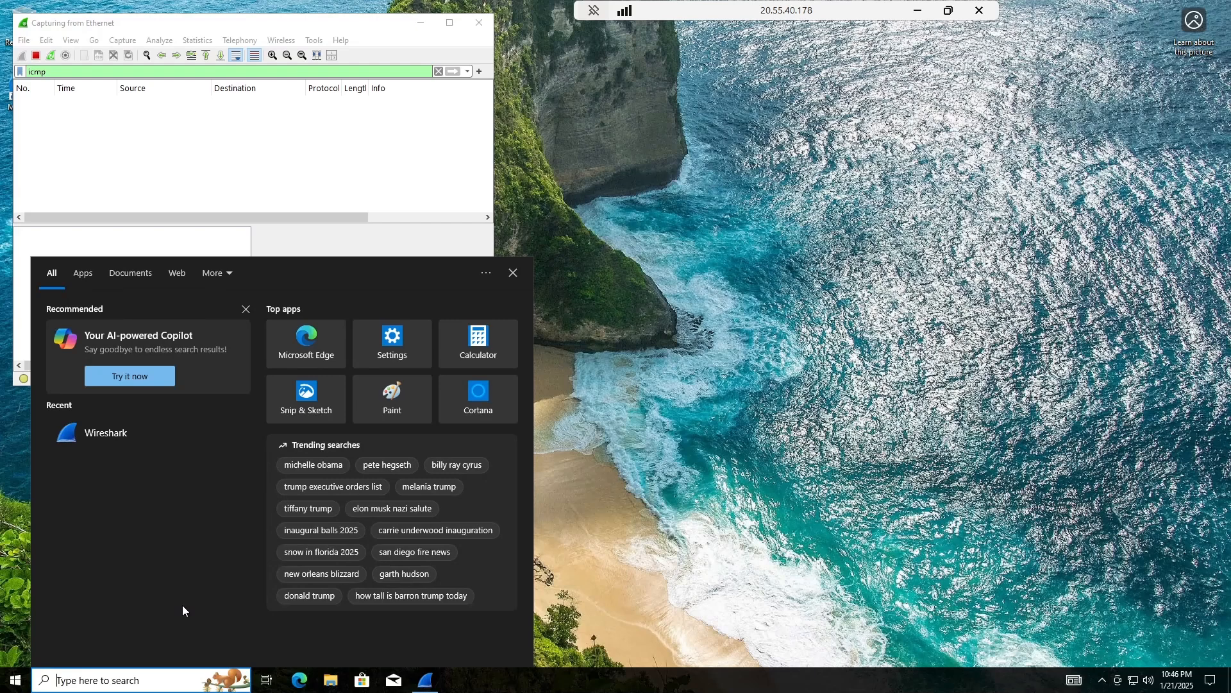
Launch PowerShell via 'po', set its console font size to 20, and place it beside Wireshark.
text(po)
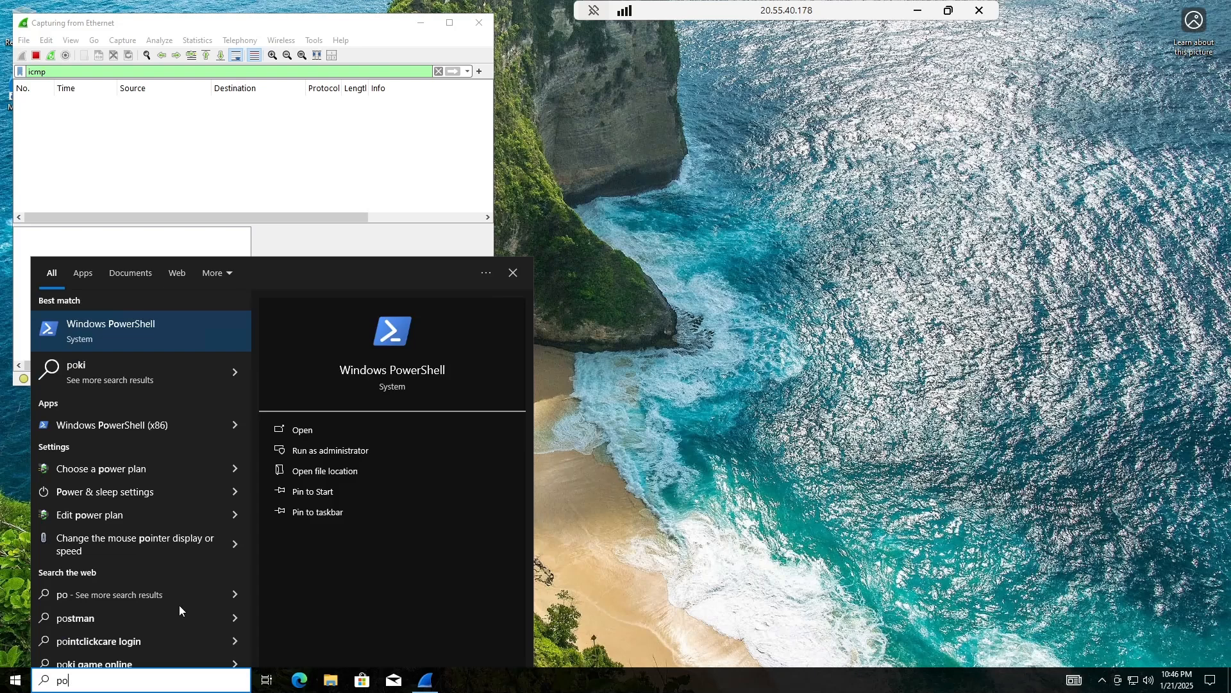
click(105, 343)
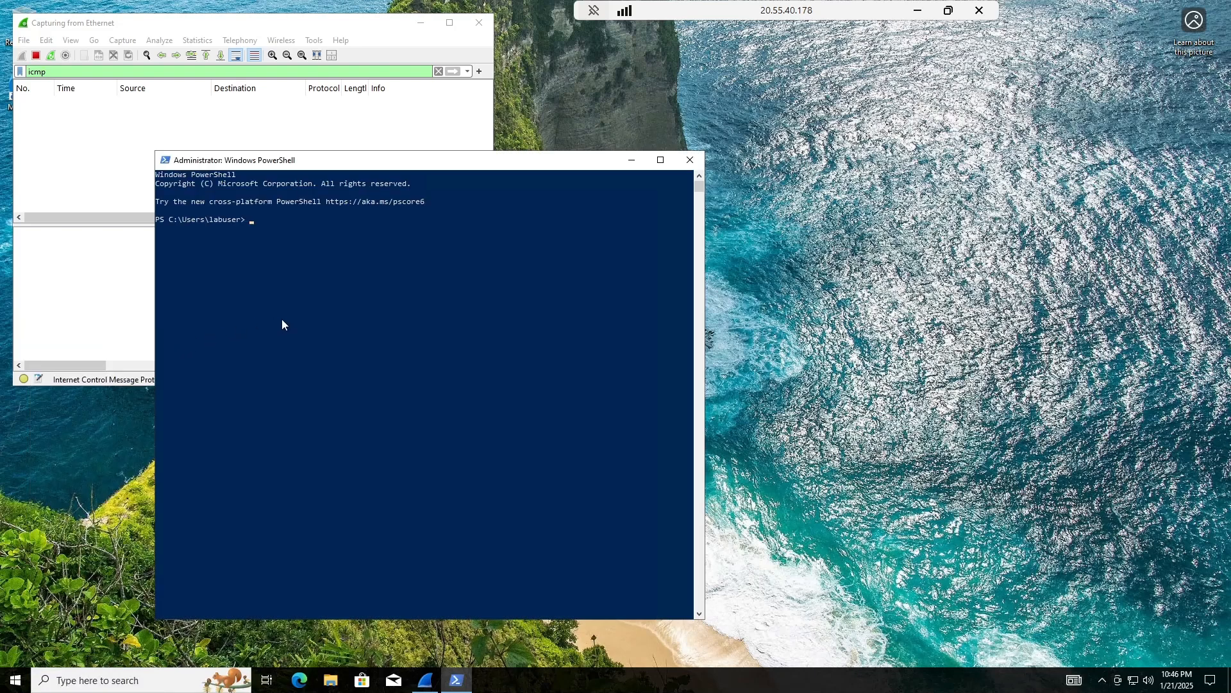
right_click(174, 160)
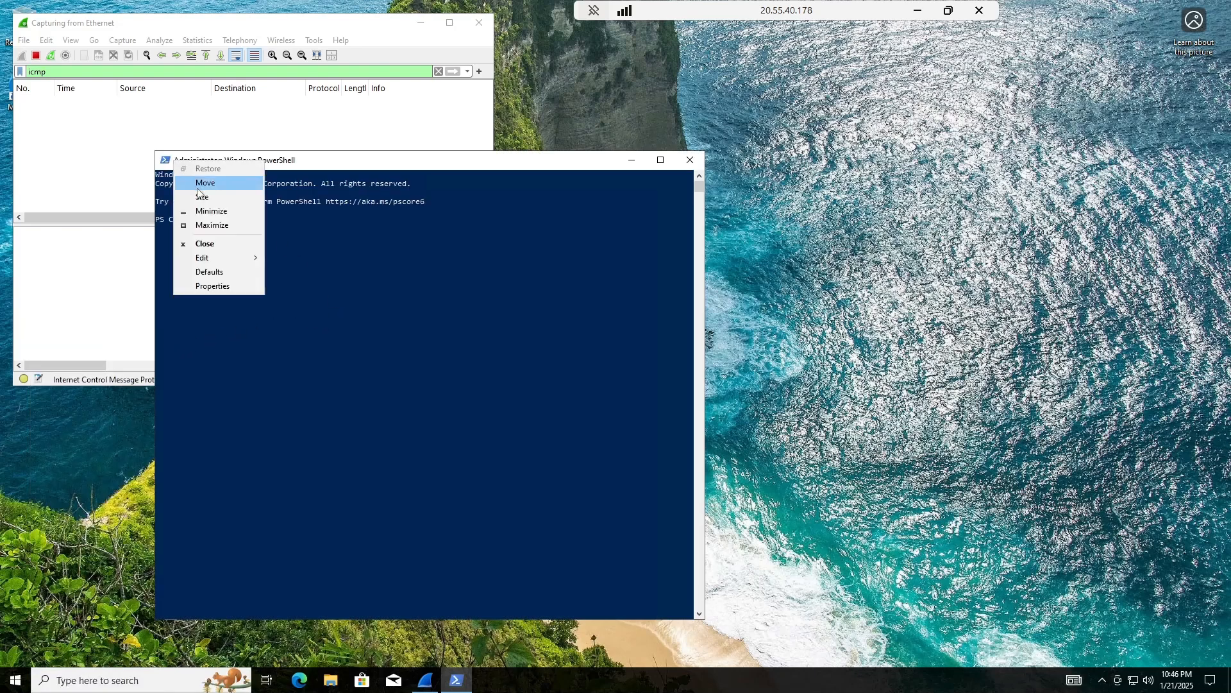
click(213, 286)
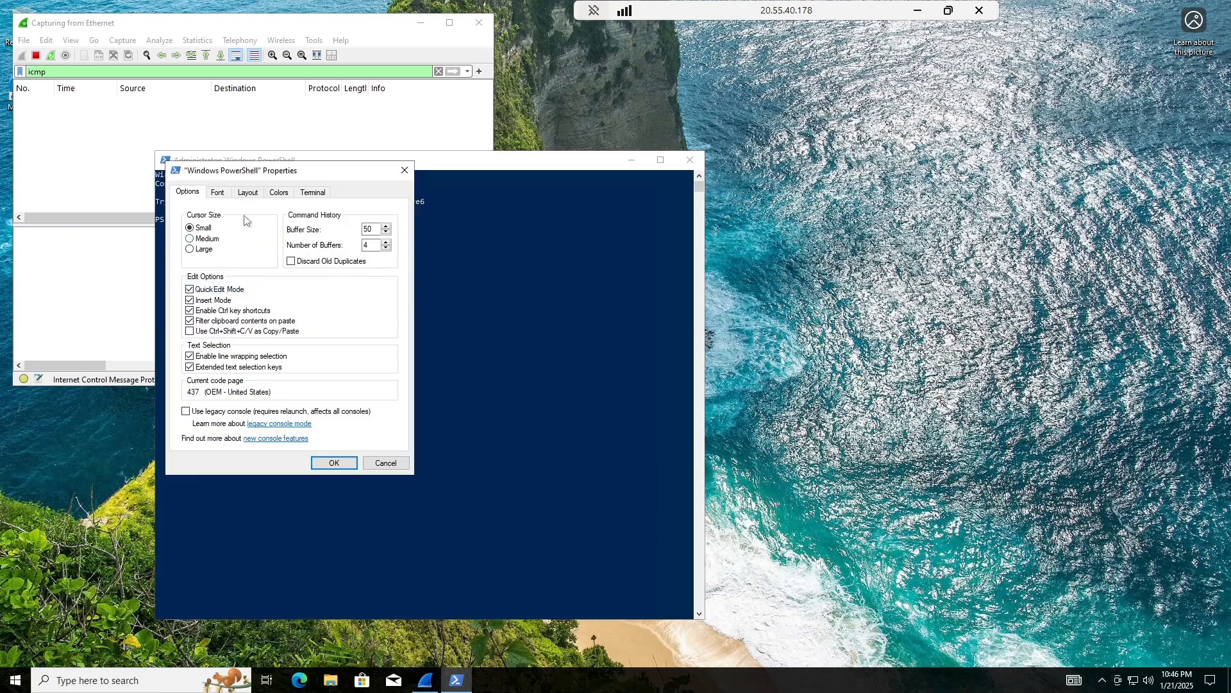
click(217, 191)
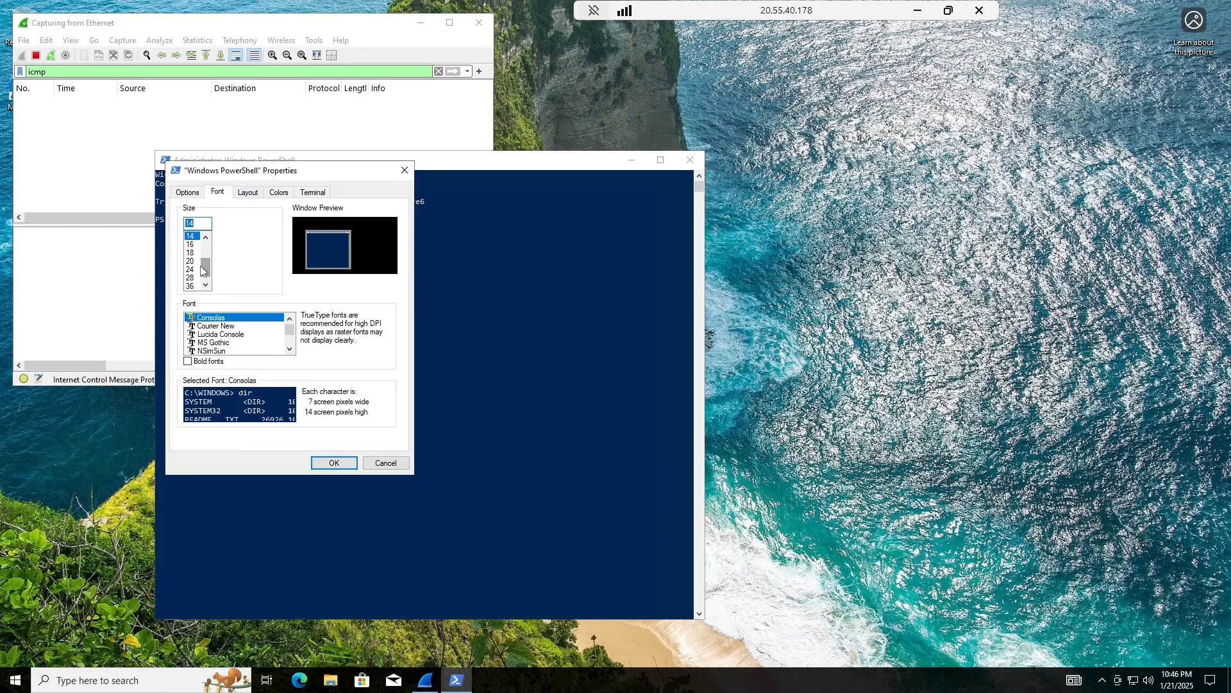
click(190, 261)
click(333, 464)
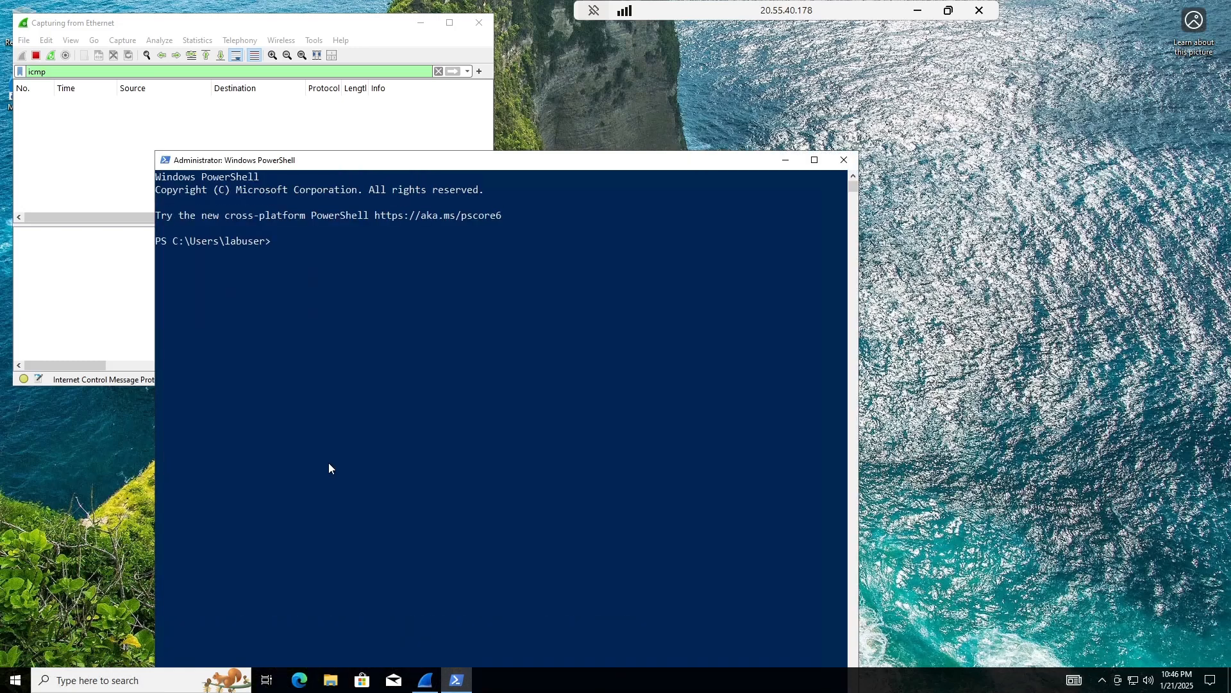
drag(564, 162, 742, 41)
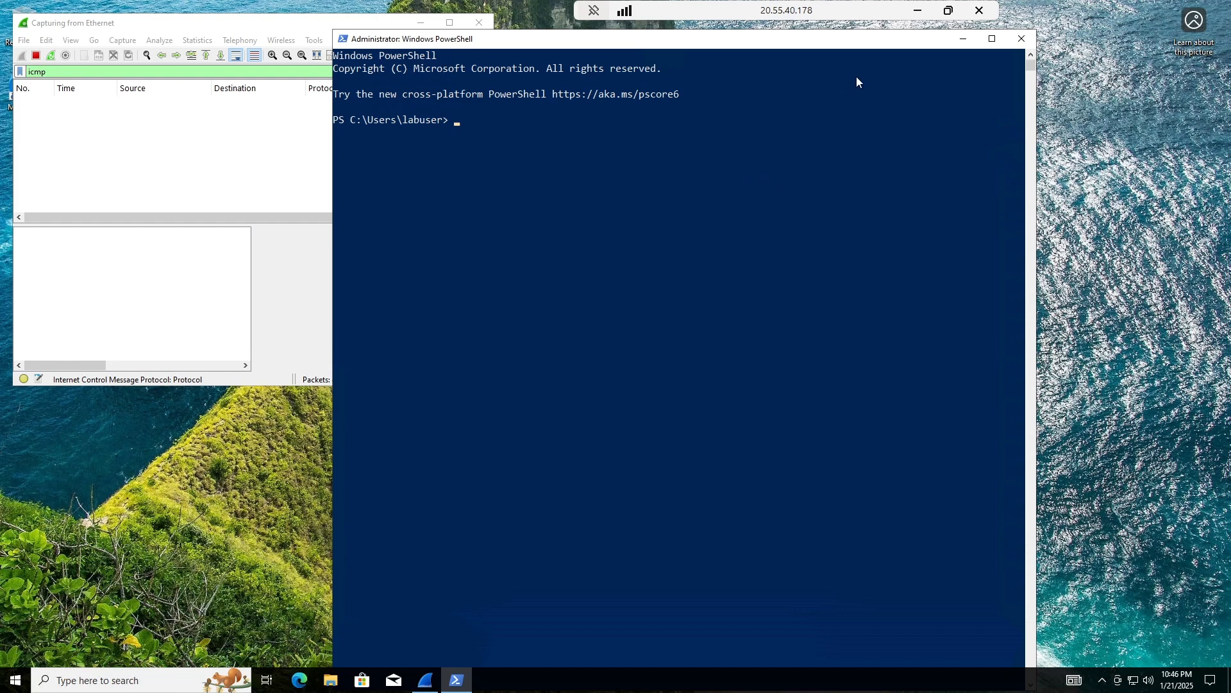
click(917, 13)
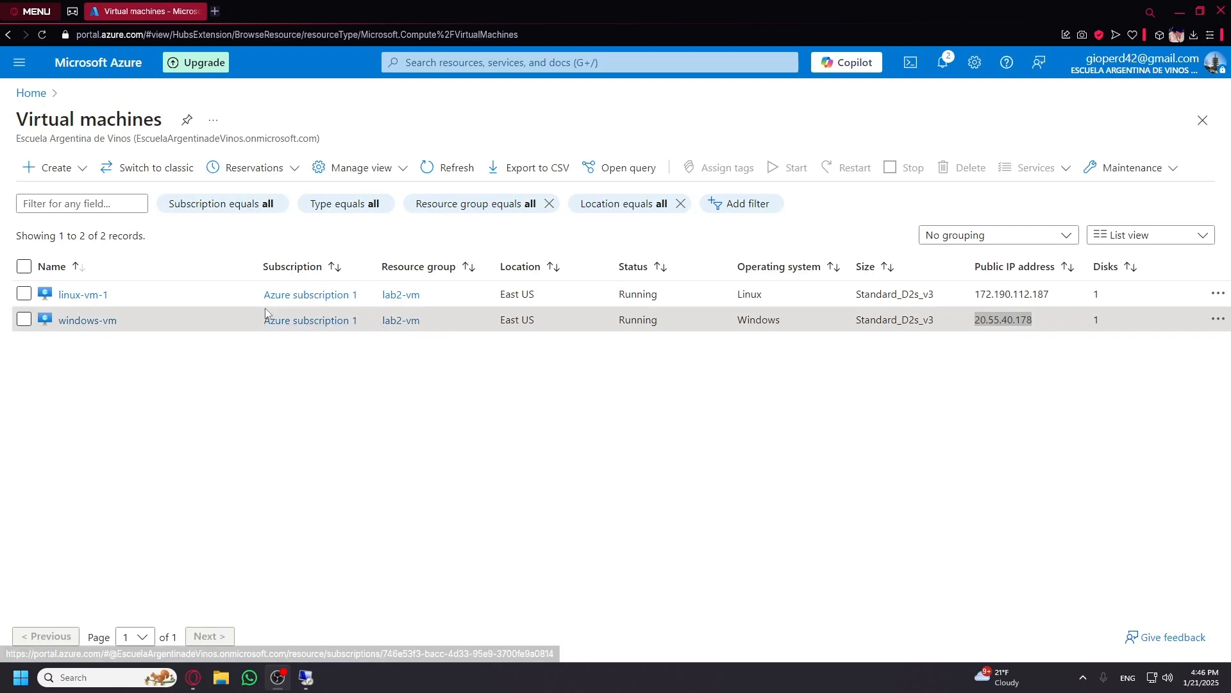
Look up linux-vm-1's private IP 10.0.0.4 in its overview, then return to the remote desktop.
click(81, 297)
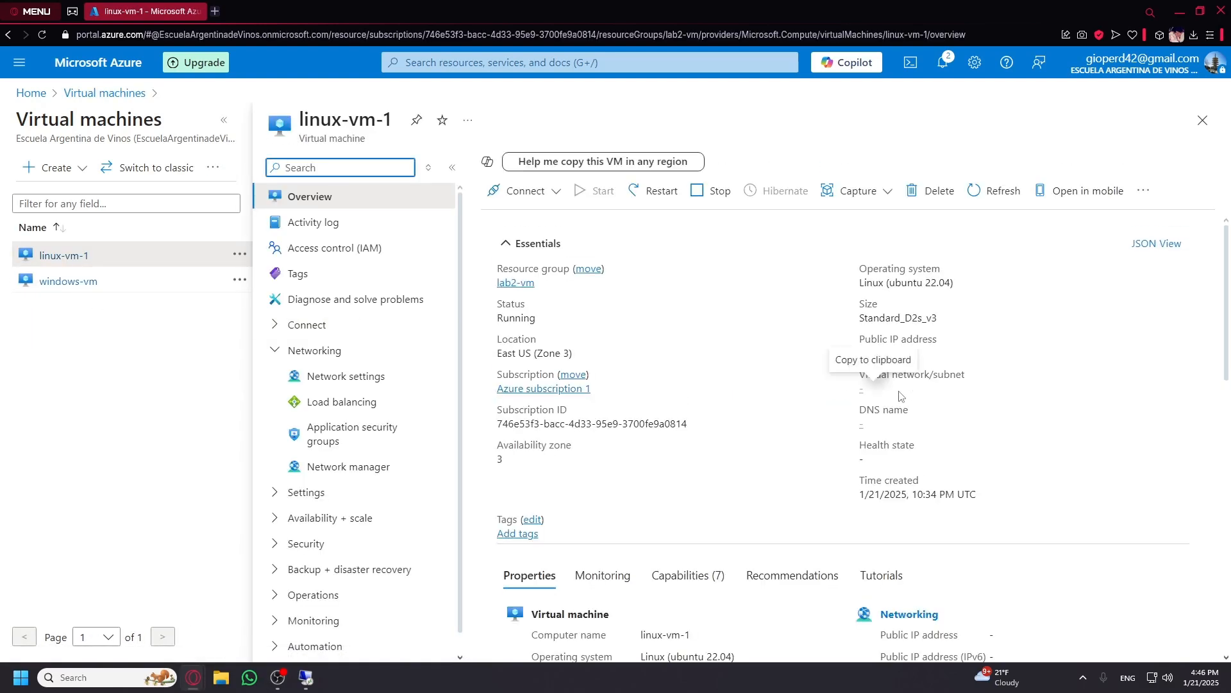
scroll(988, 449, down, 3)
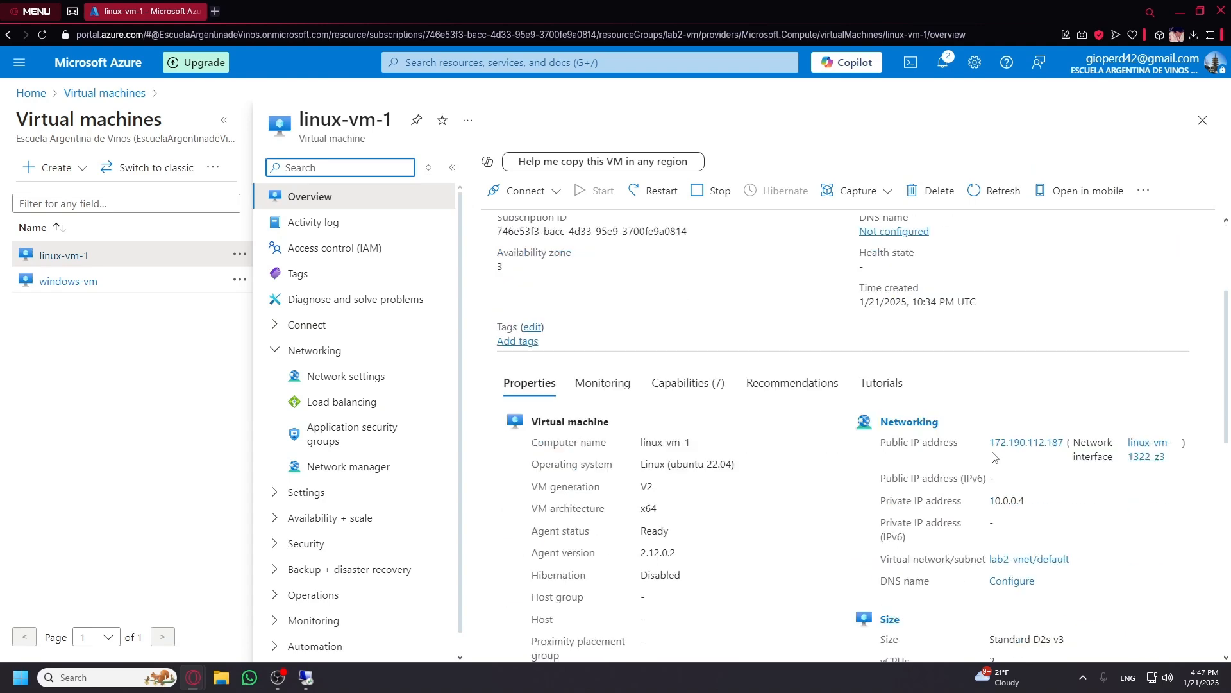
drag(991, 501, 1037, 504)
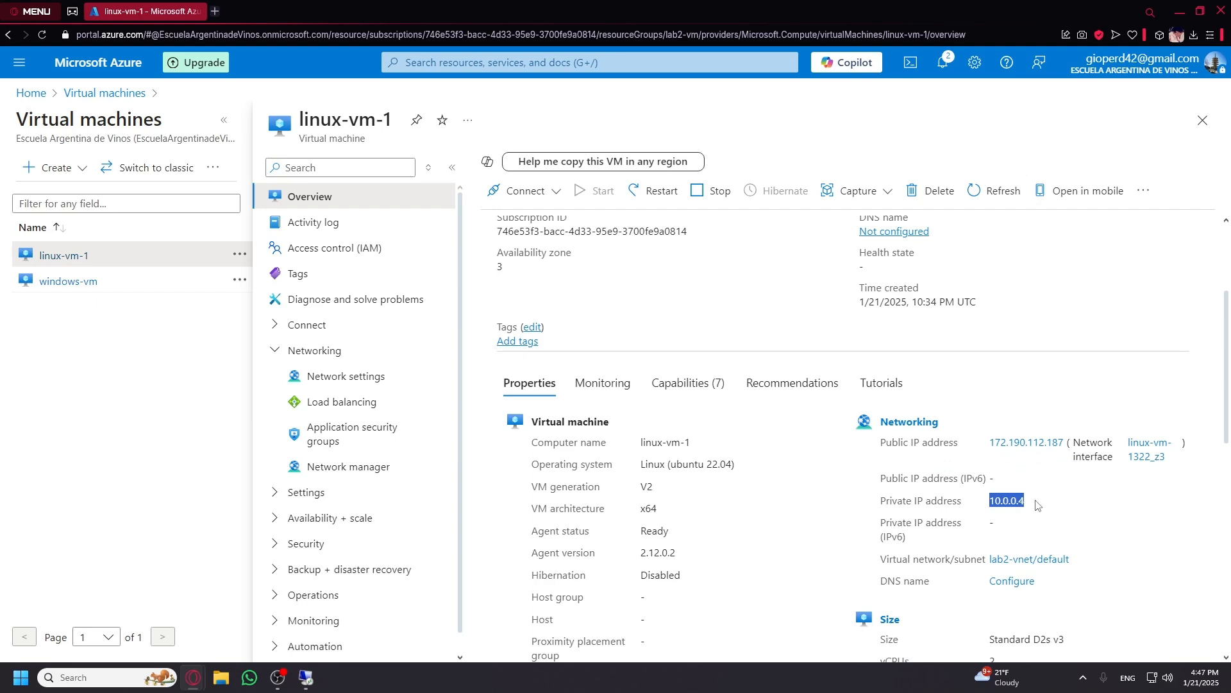
mouse_move(305, 685)
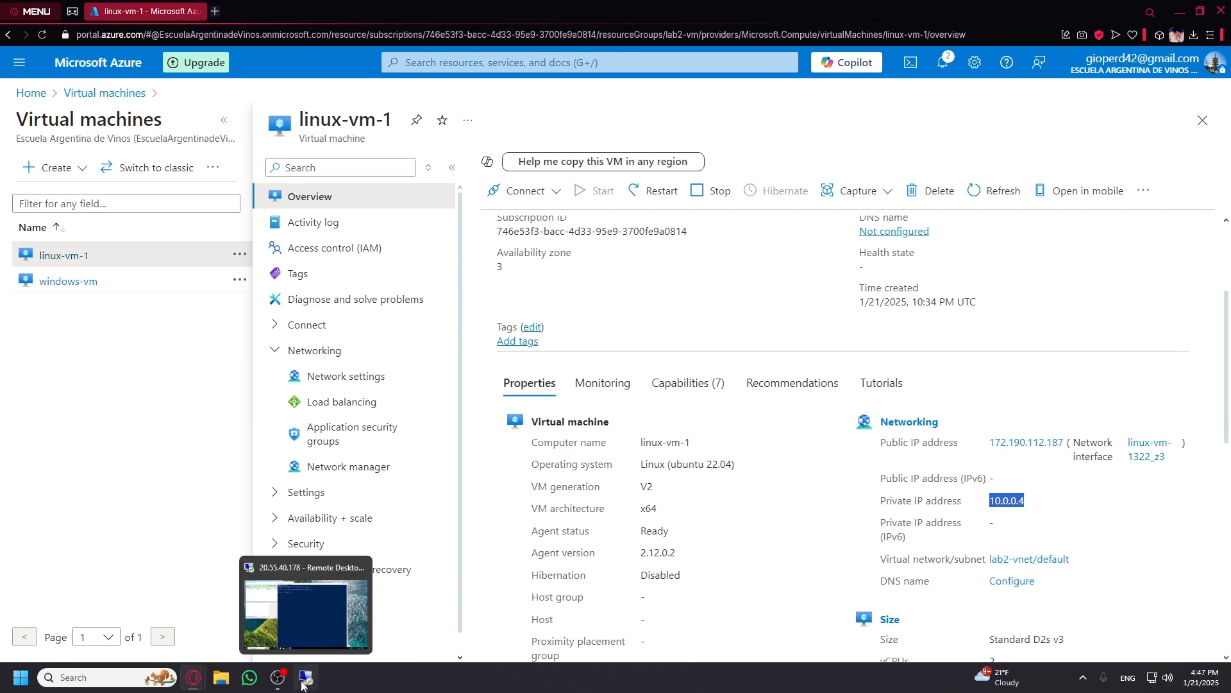
click(307, 637)
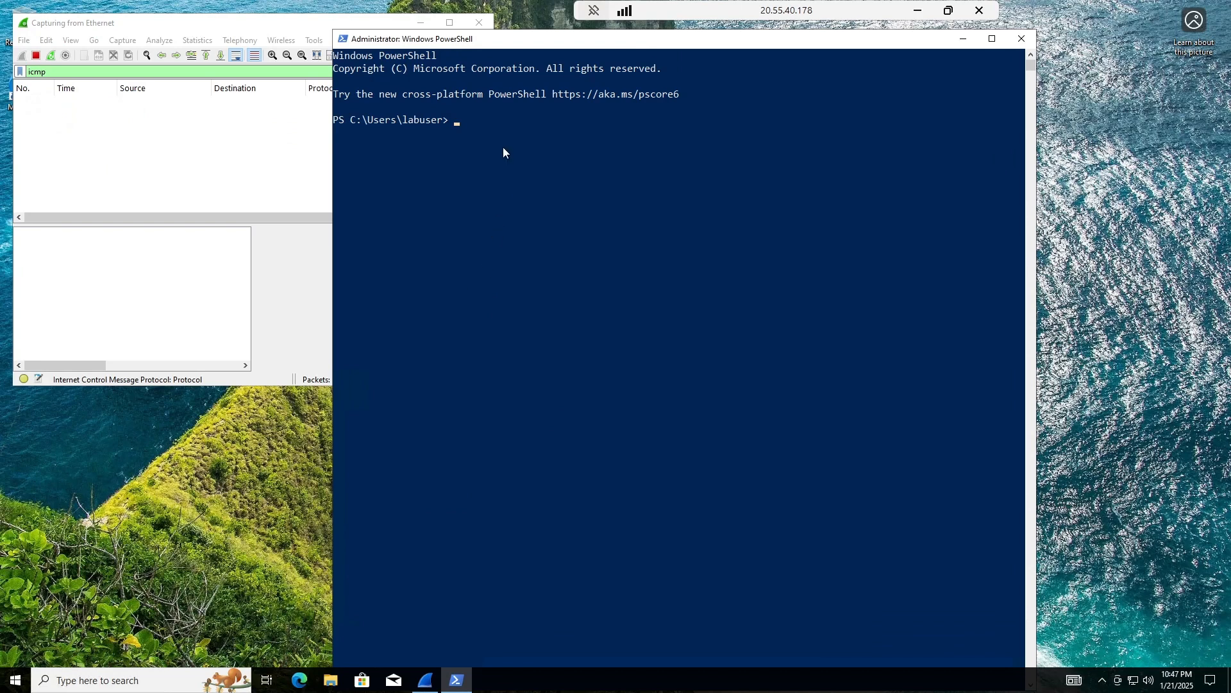
Ping 10.0.0.4 from PowerShell and view the resulting ICMP echo packets in Wireshark.
text(p)
text(ing 10.0.0.4)
key(Return)
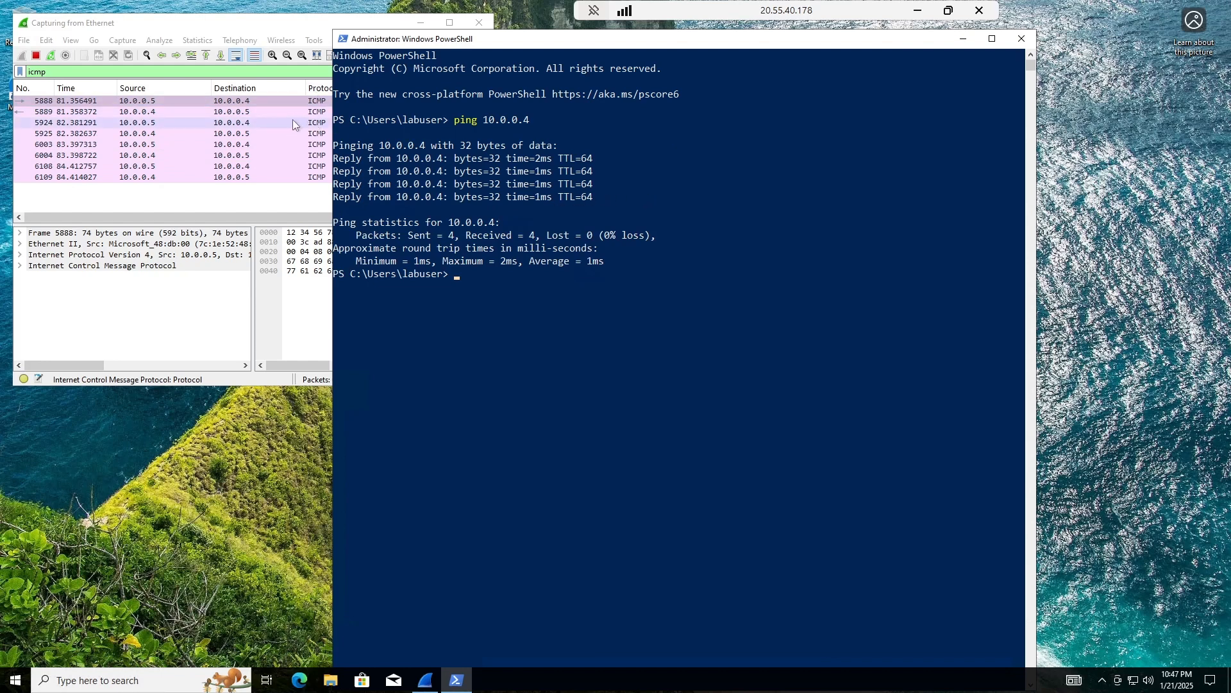
click(135, 104)
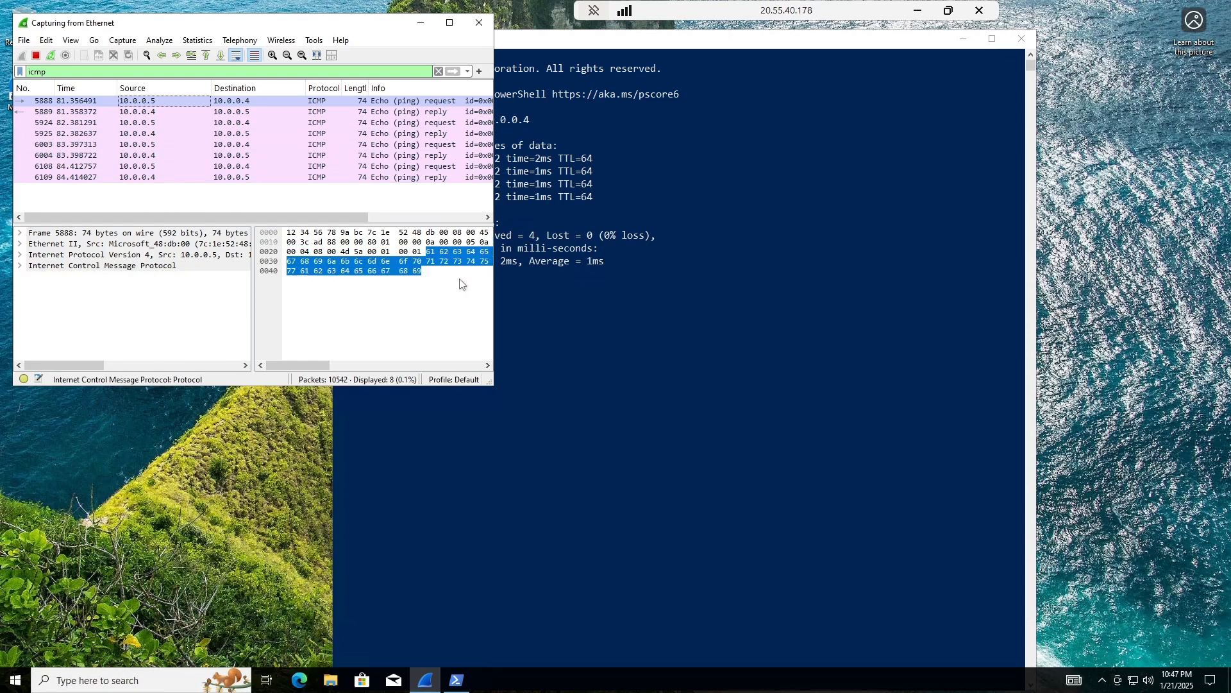
Scroll through the captured ping packet bytes, then bring the PowerShell console back to front.
drag(314, 367, 467, 367)
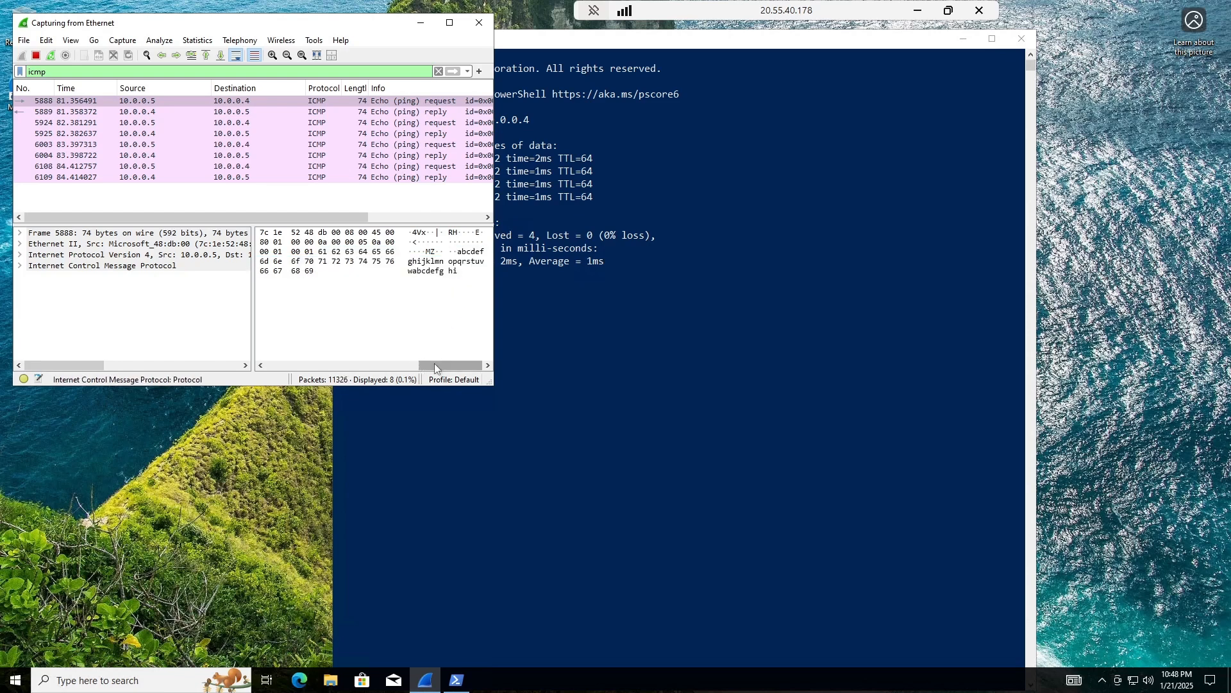
drag(434, 363, 282, 365)
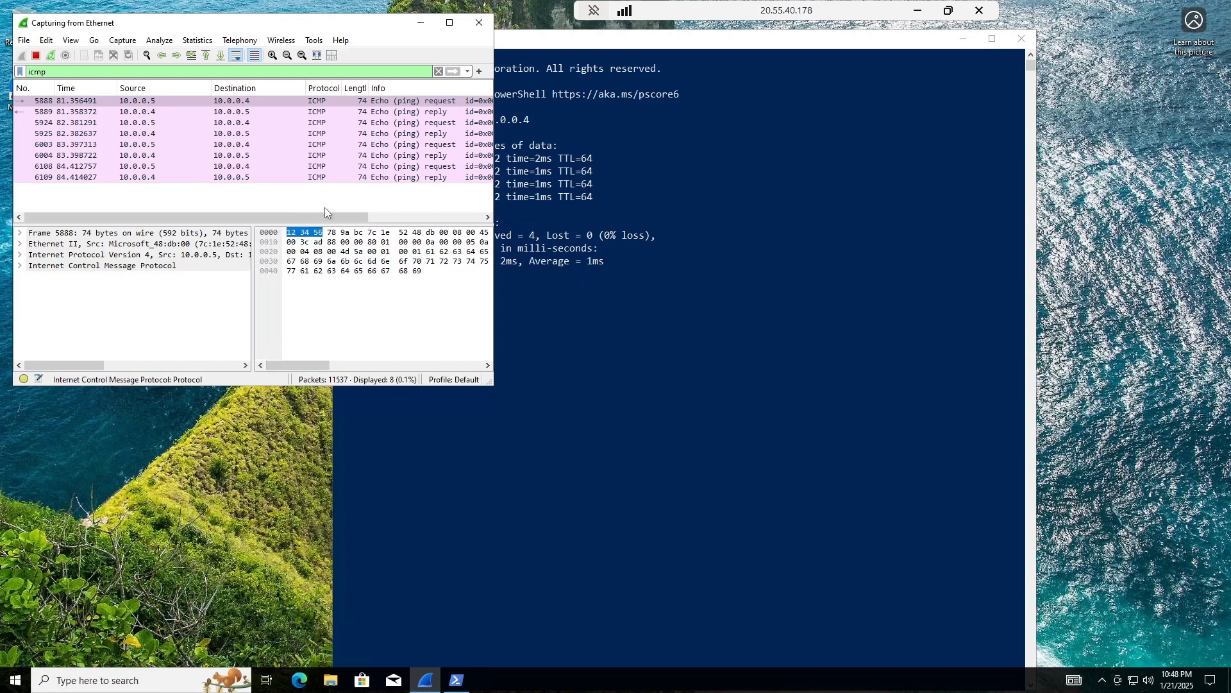
click(623, 312)
click(619, 286)
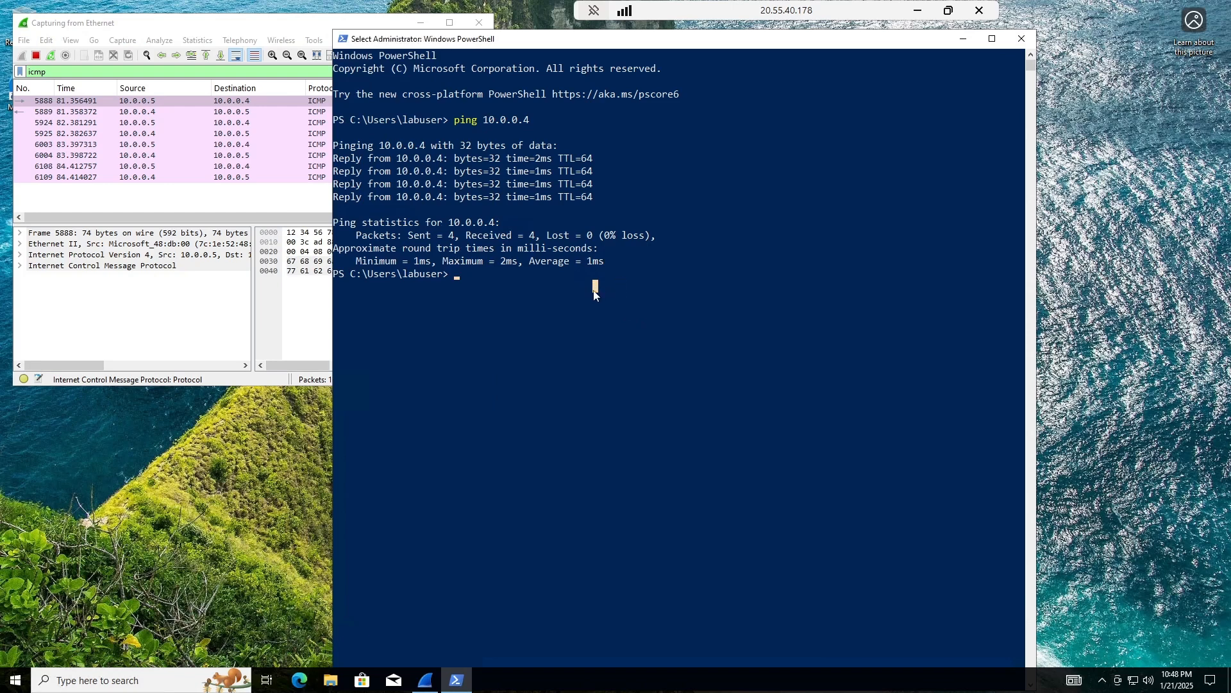
Start a continuous 'ping 10.0.0.4 -t' and nudge the console window slightly upward.
text(ping 10.0.0.4 )
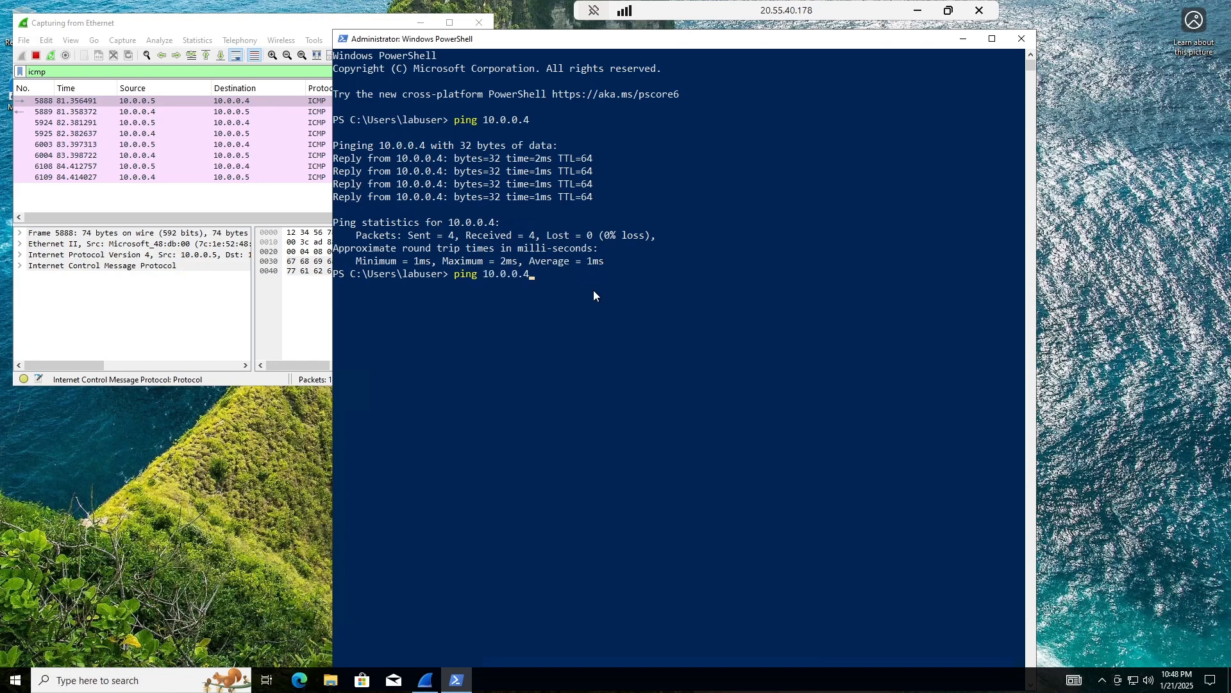
text(-t)
key(Return)
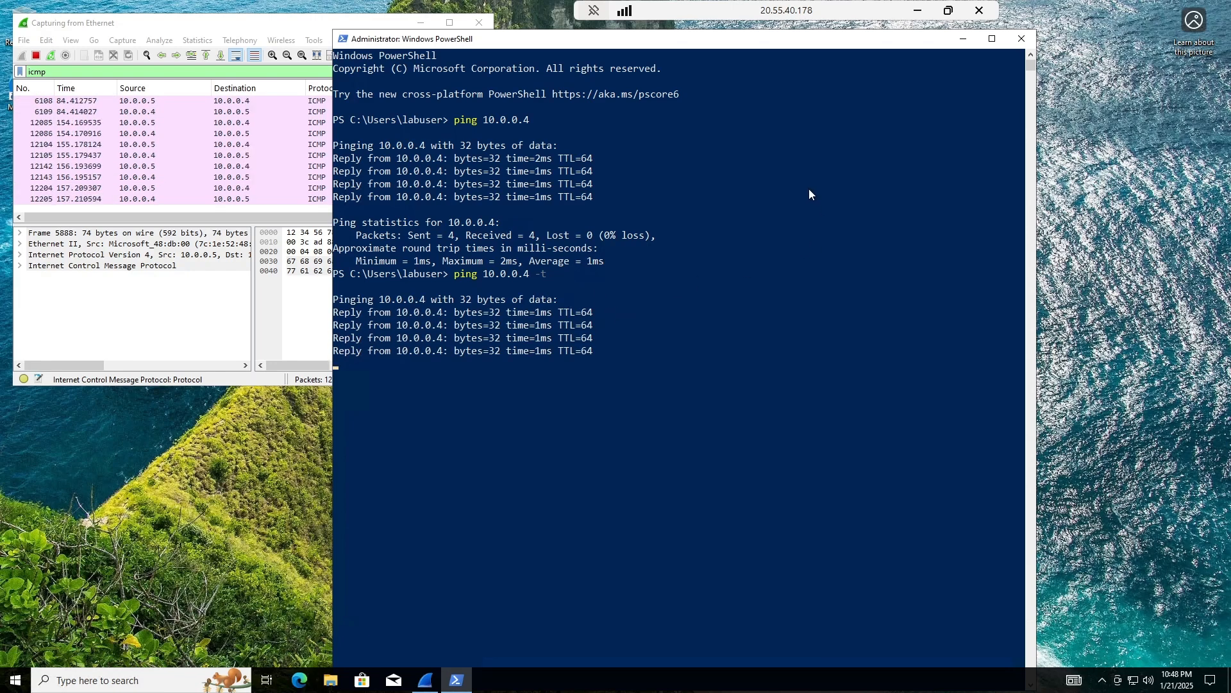
drag(742, 44, 748, 26)
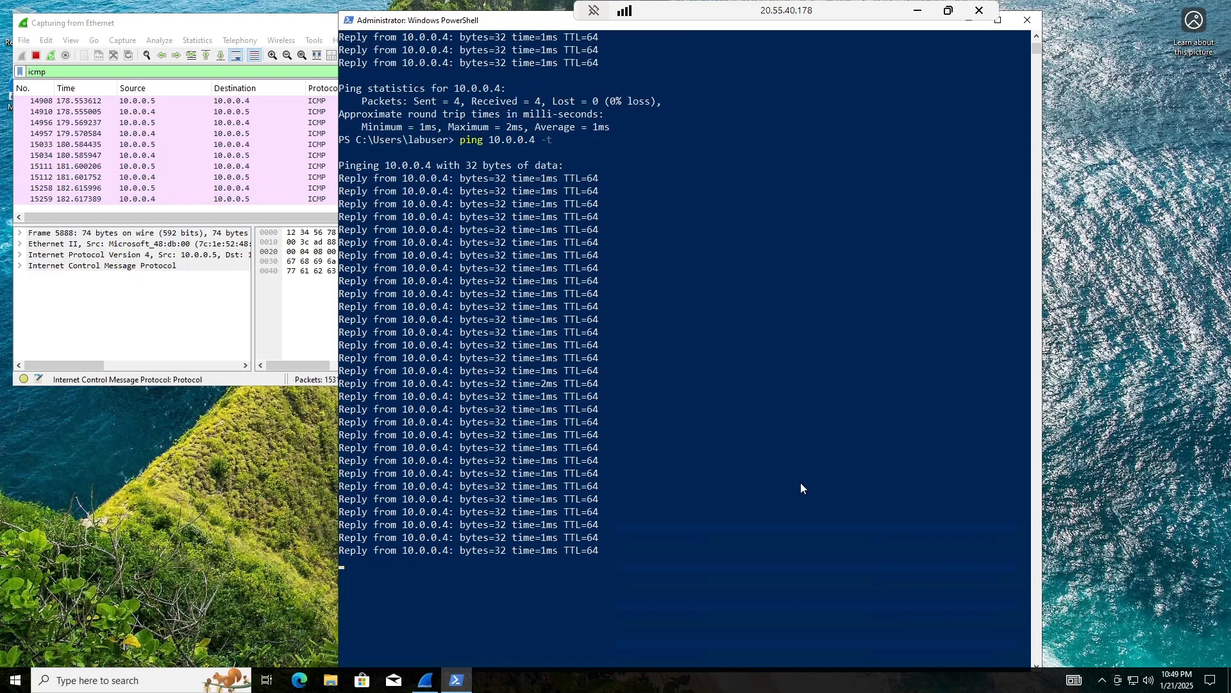
scroll(802, 488, down, 3)
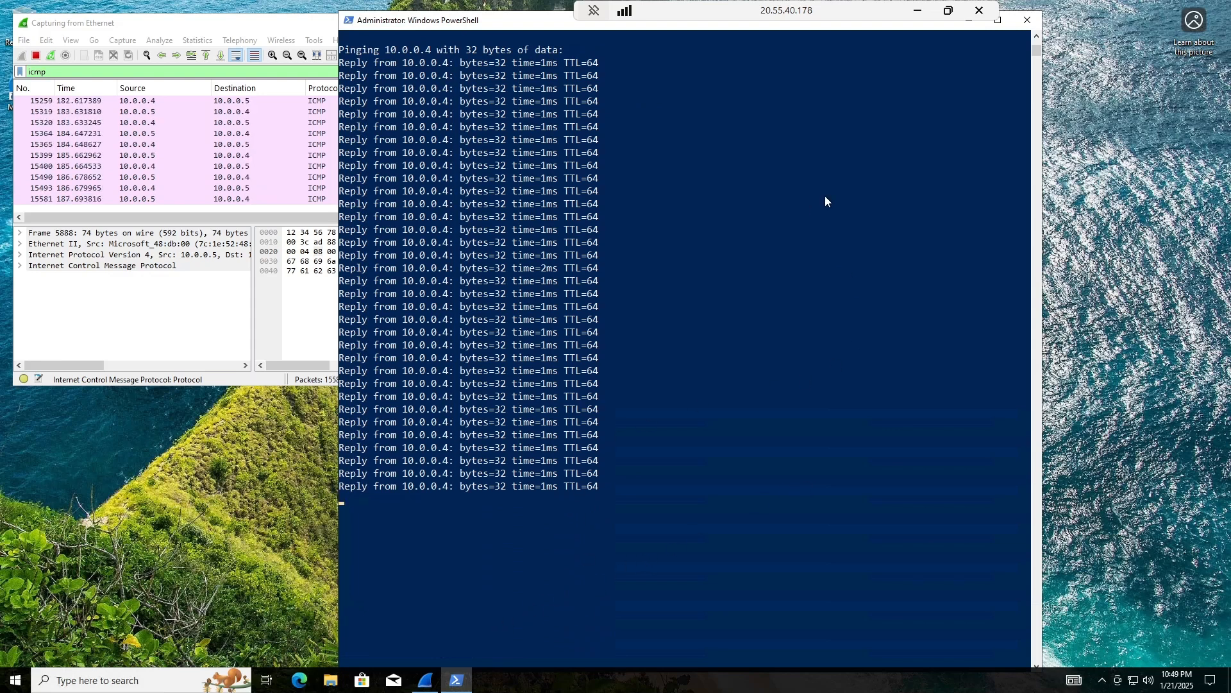
Open linux-vm-1's Network settings and begin adding an inbound port rule to linux-vm-1-nsg.
click(917, 11)
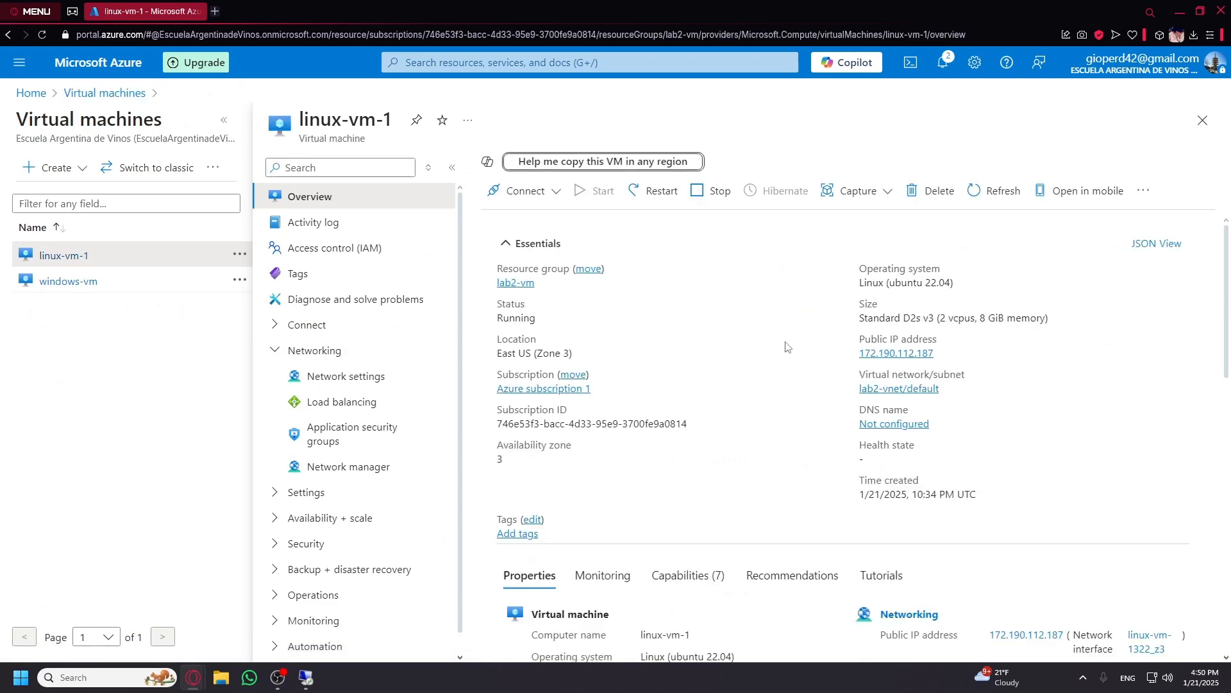
scroll(806, 399, down, 3)
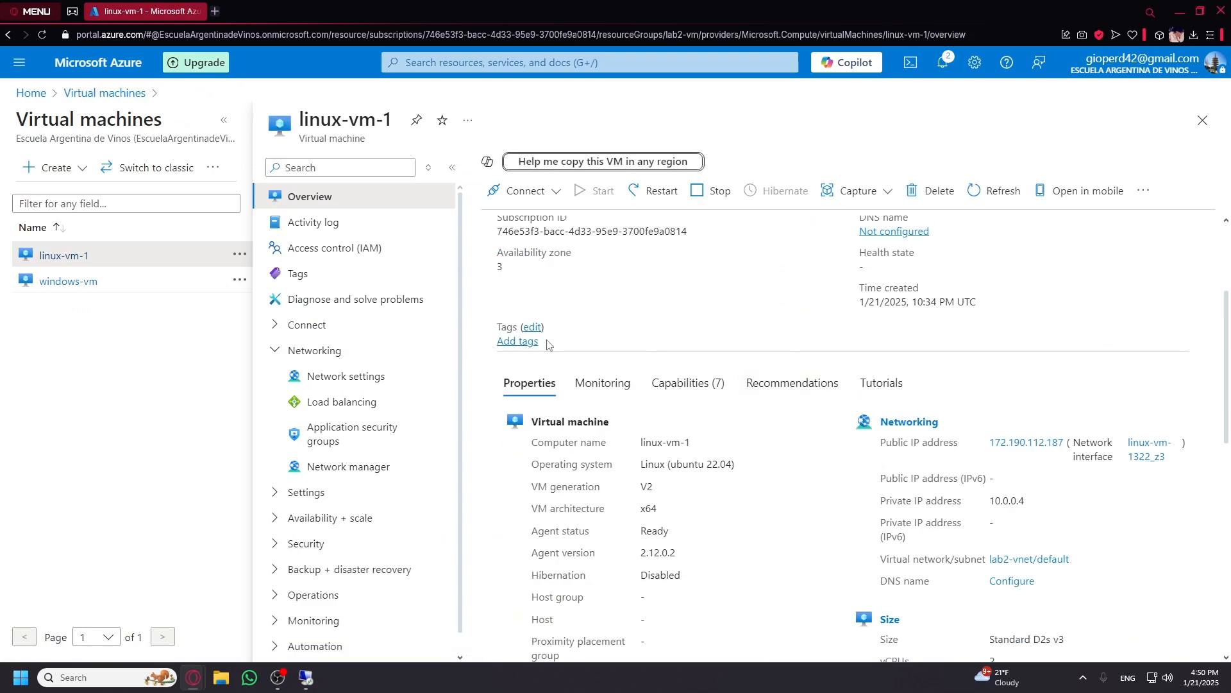
click(313, 378)
scroll(949, 414, down, 5)
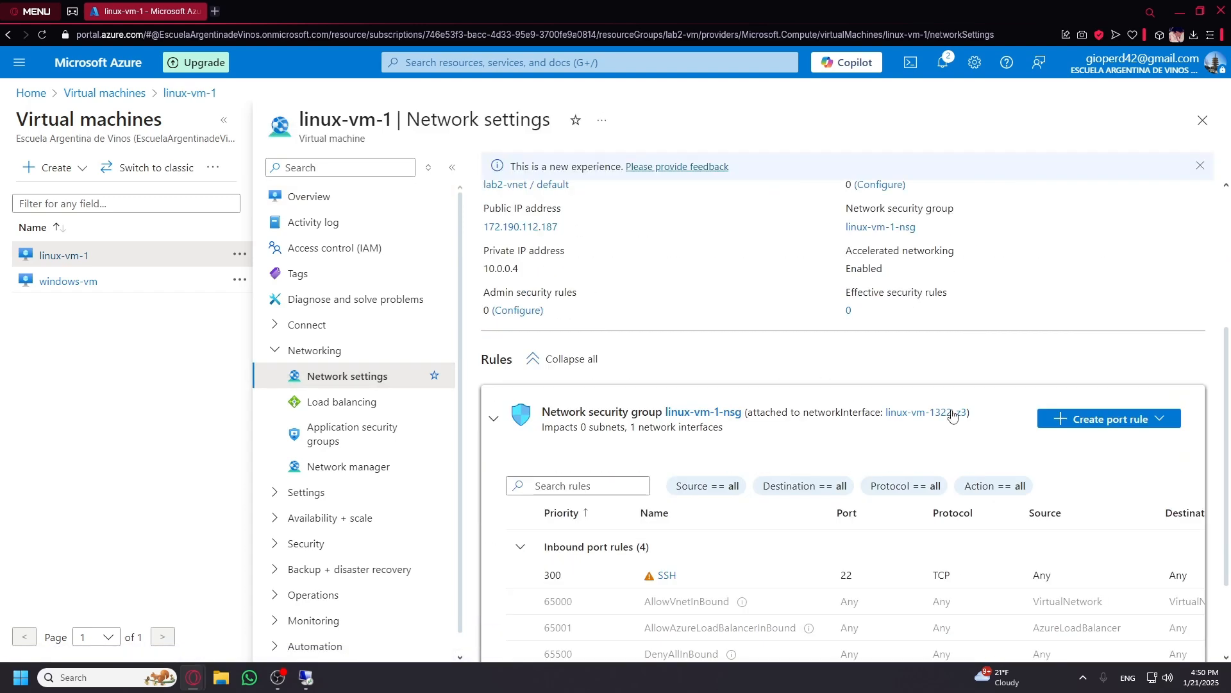
scroll(981, 401, down, 1)
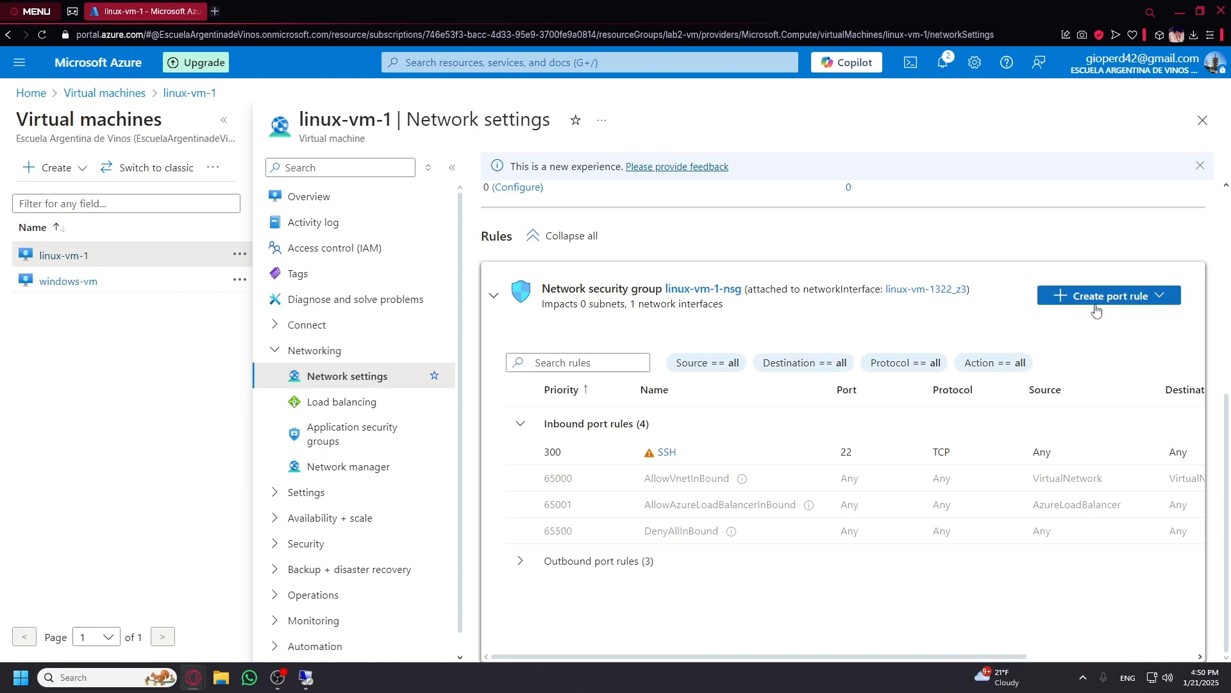
click(1128, 302)
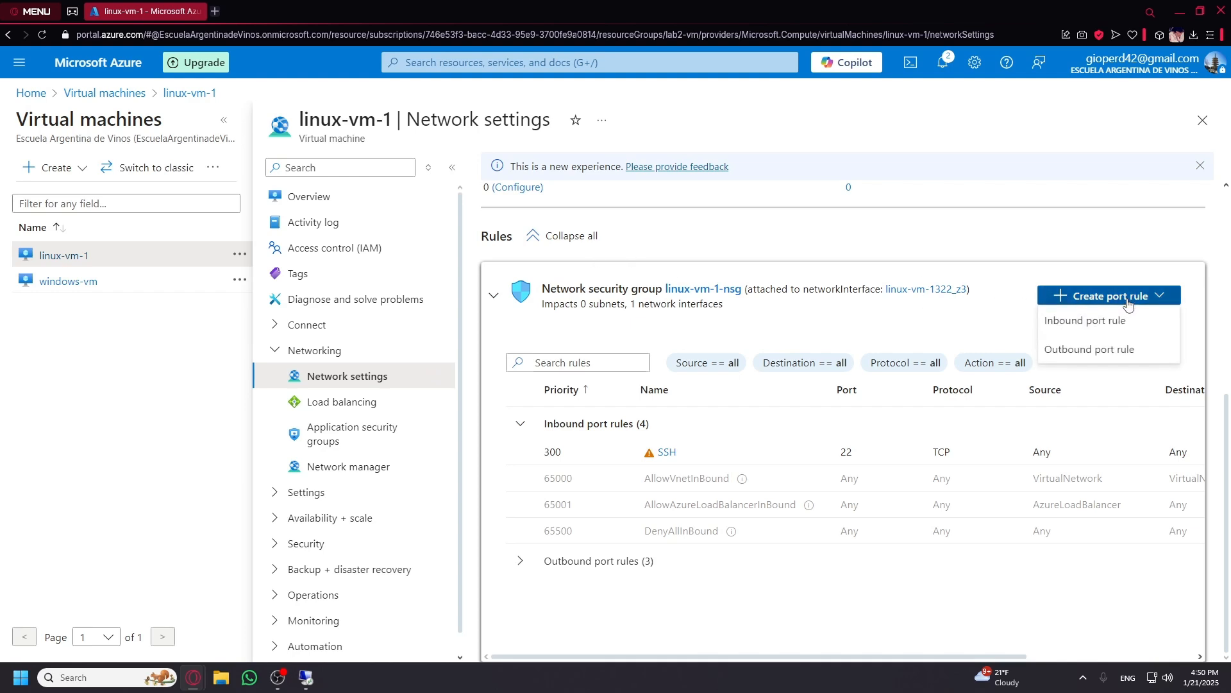
click(1103, 321)
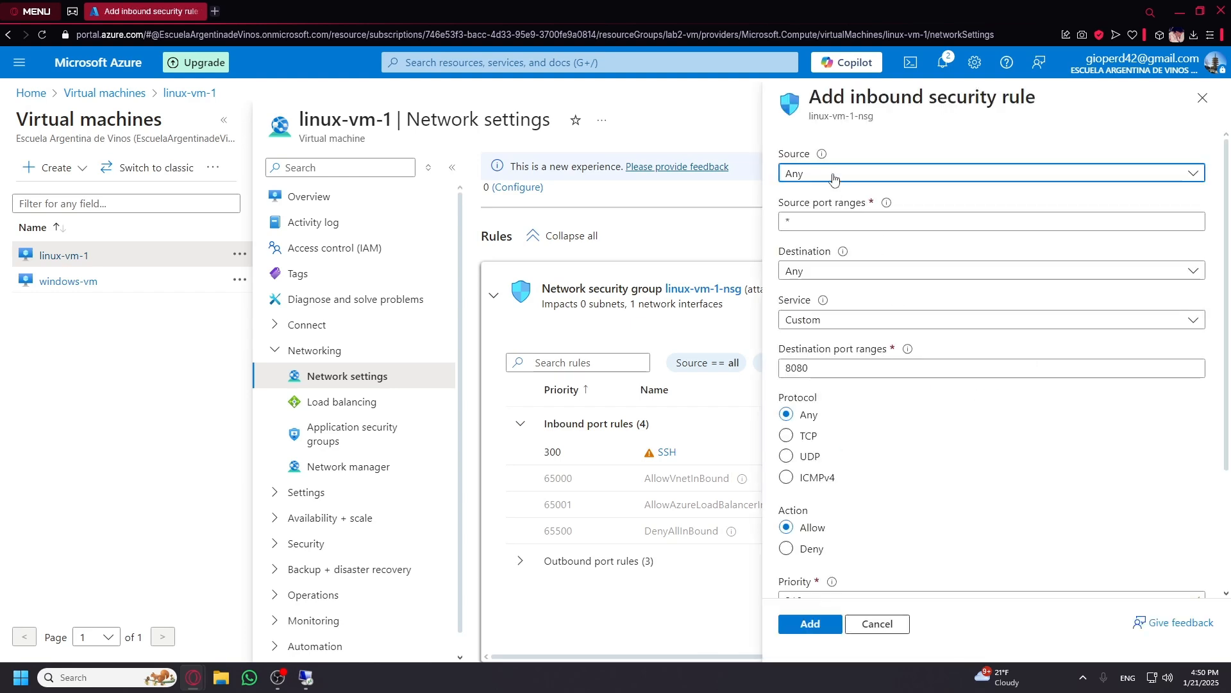
Set the new rule's destination port ranges to * and protocol to ICMPv4.
click(806, 228)
drag(786, 225, 779, 230)
click(810, 246)
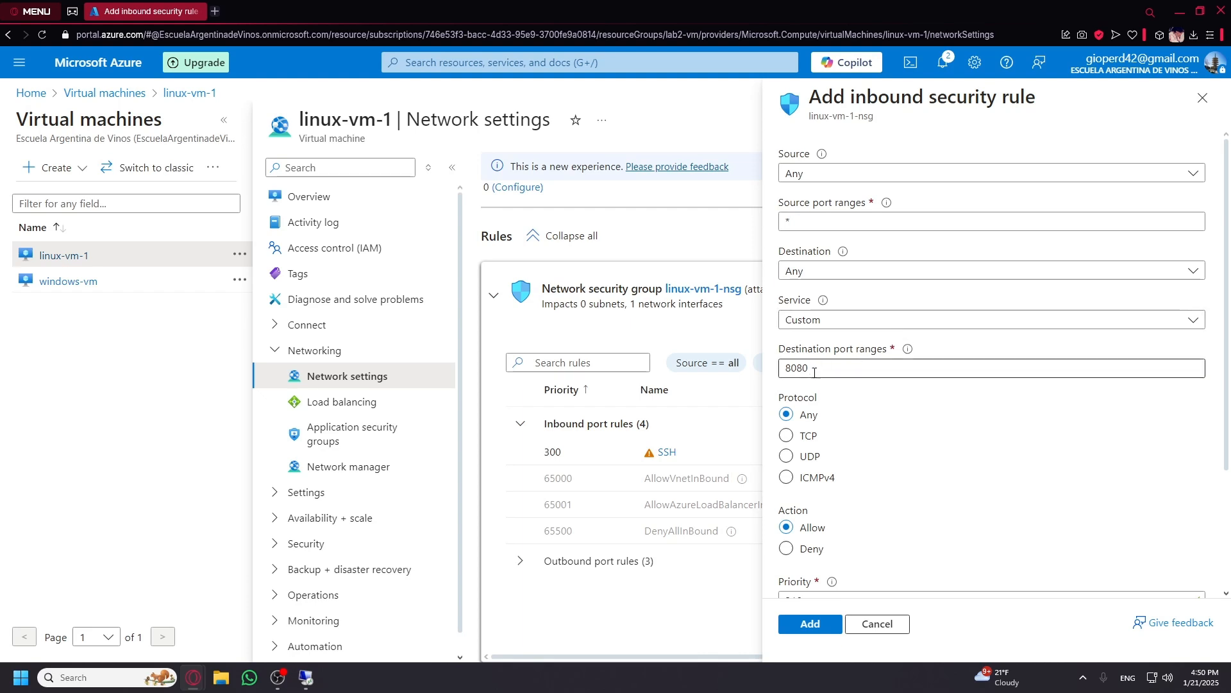
drag(823, 372, 765, 379)
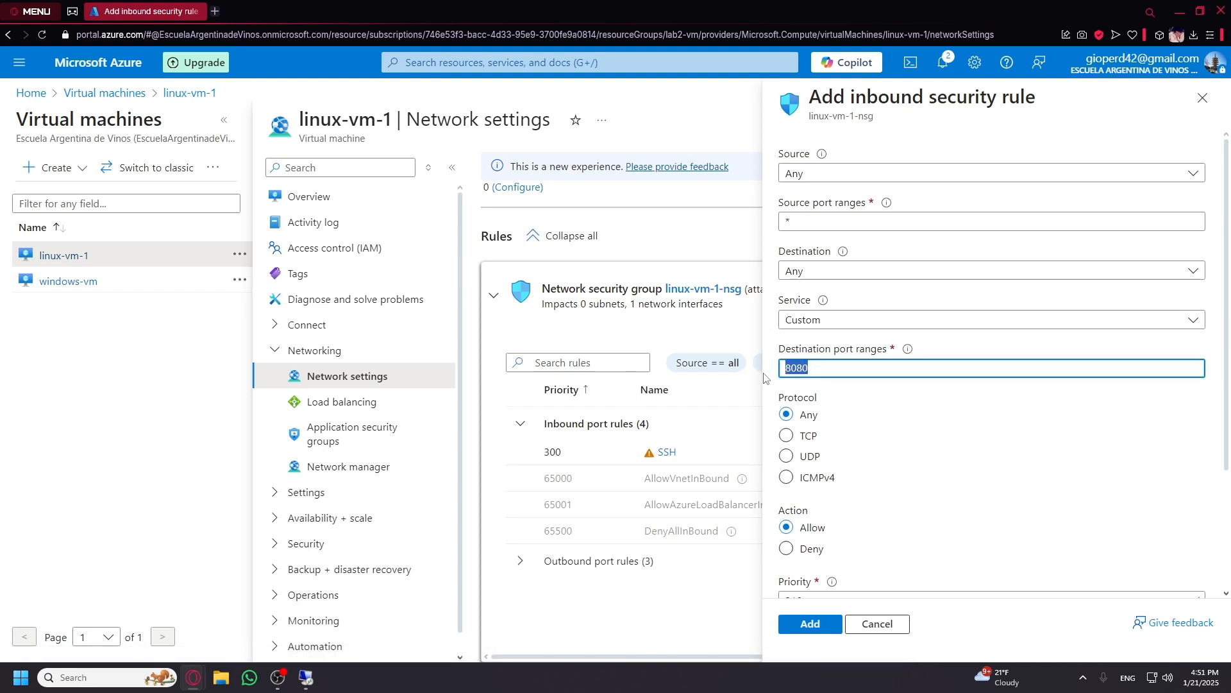
text(*)
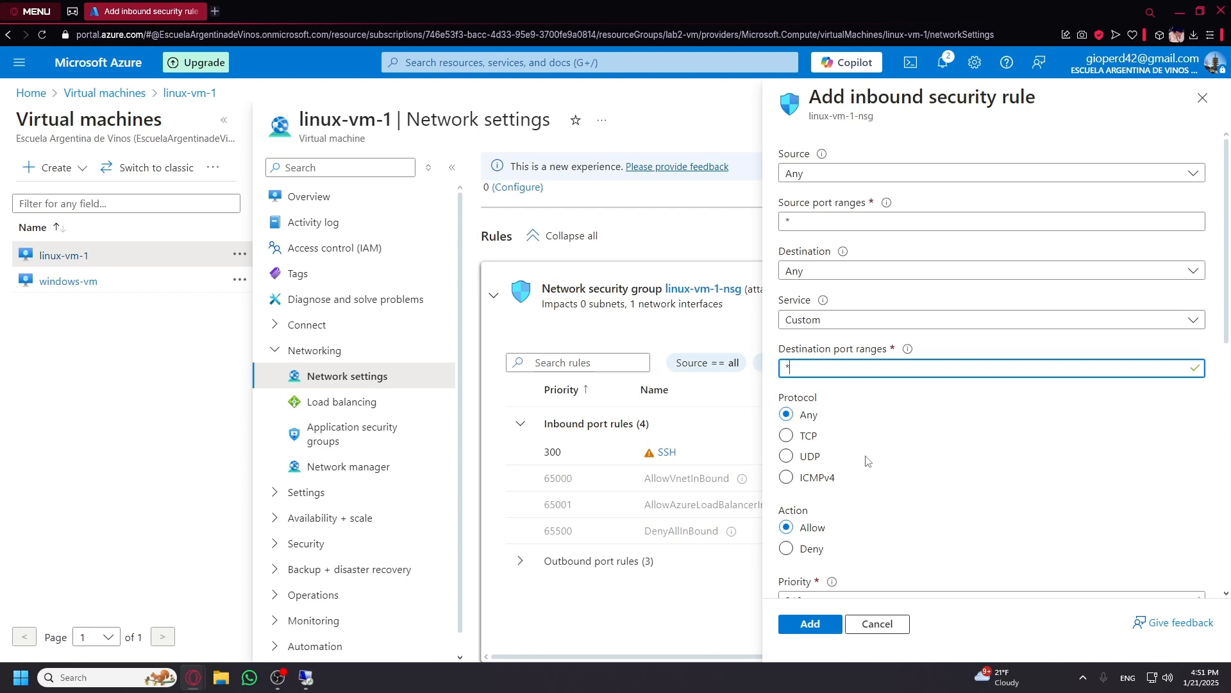
click(787, 478)
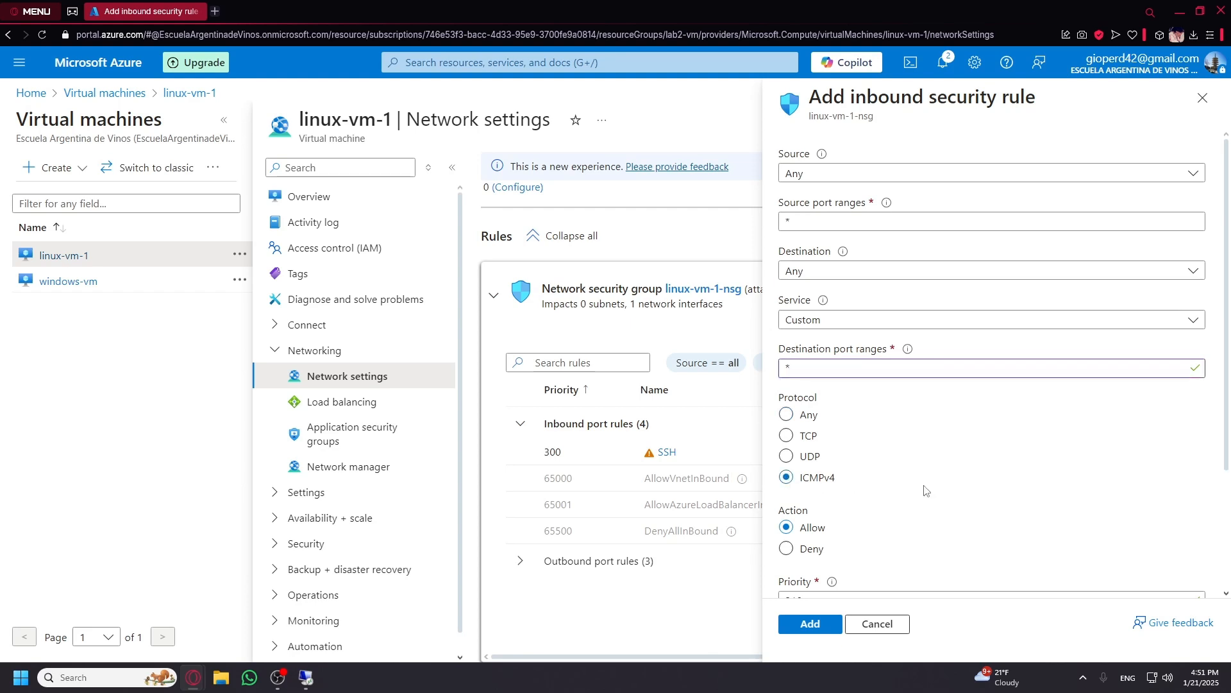
Set the rule's action to Deny and priority to 290, then add it.
scroll(927, 491, down, 2)
click(786, 420)
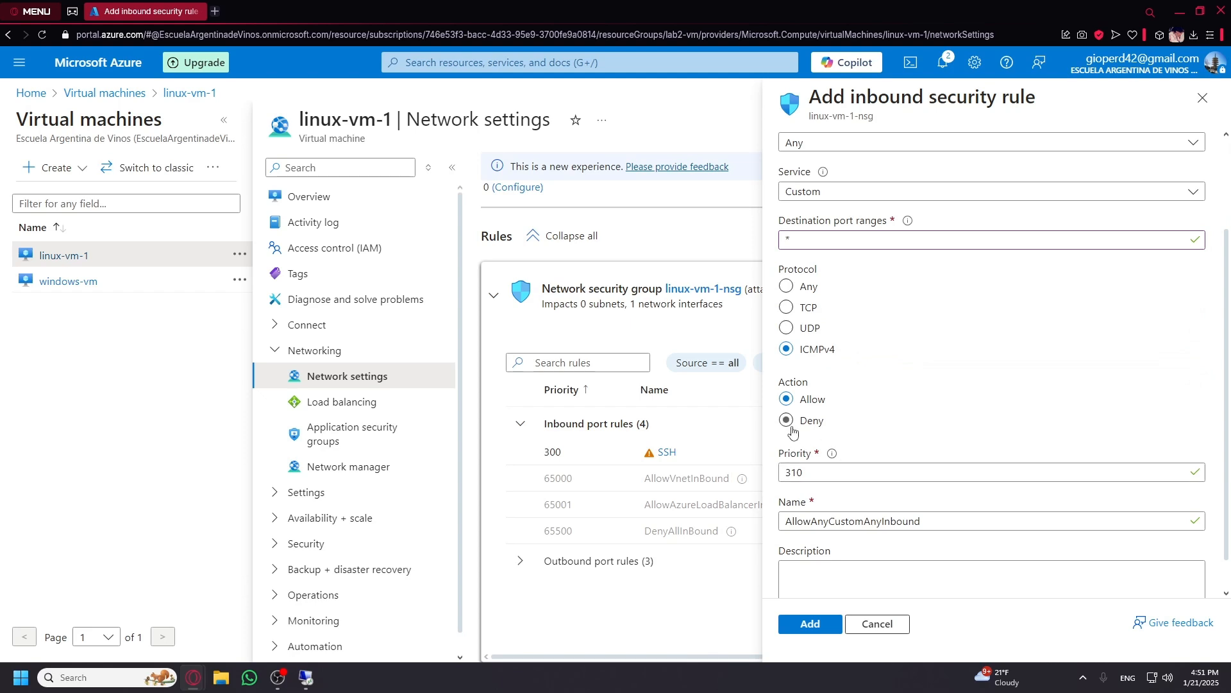
double_click(835, 473)
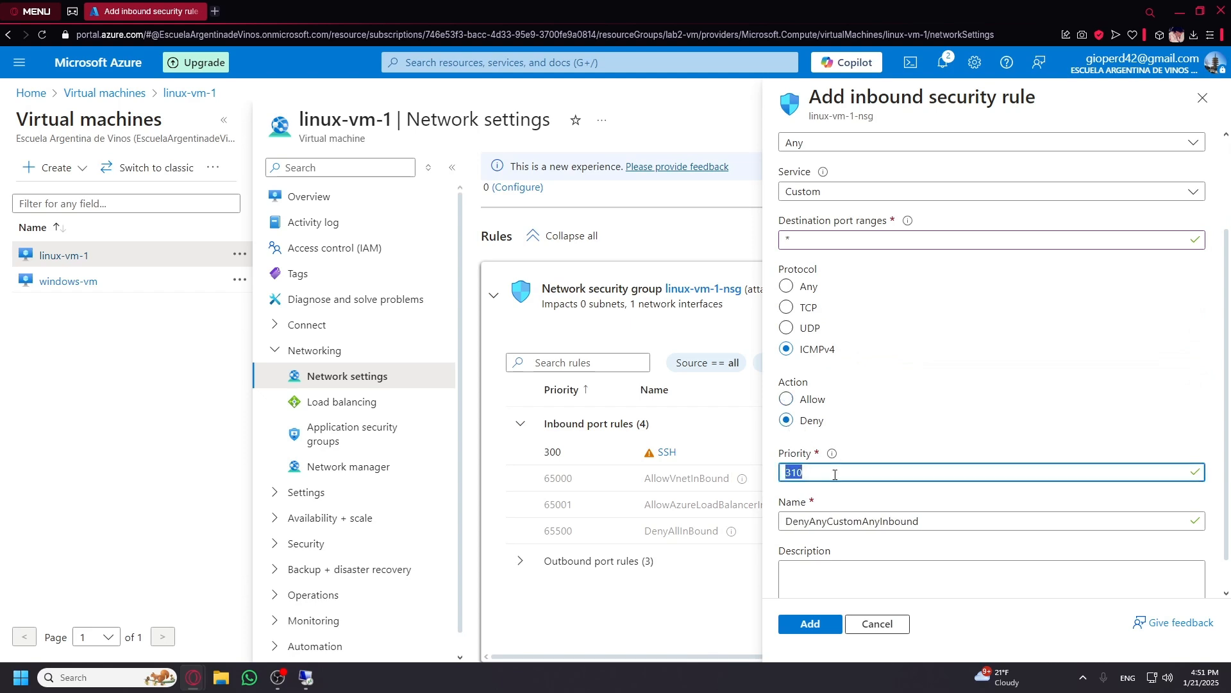
text(29)
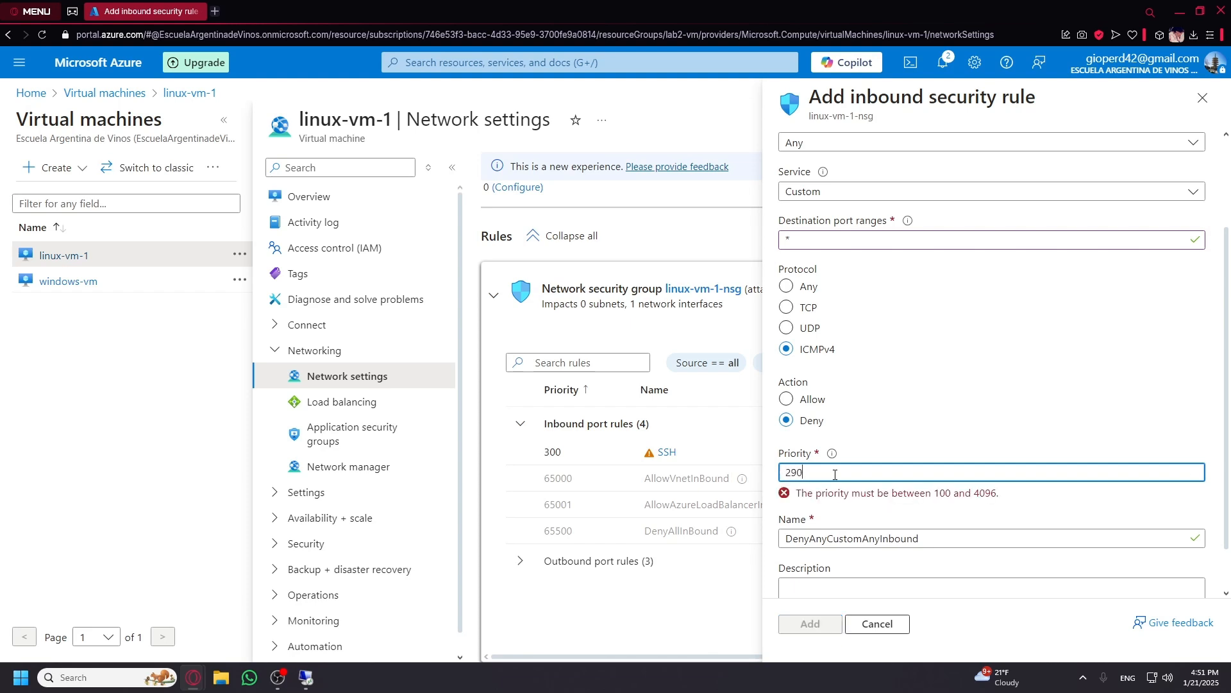
text(0)
scroll(888, 550, down, 1)
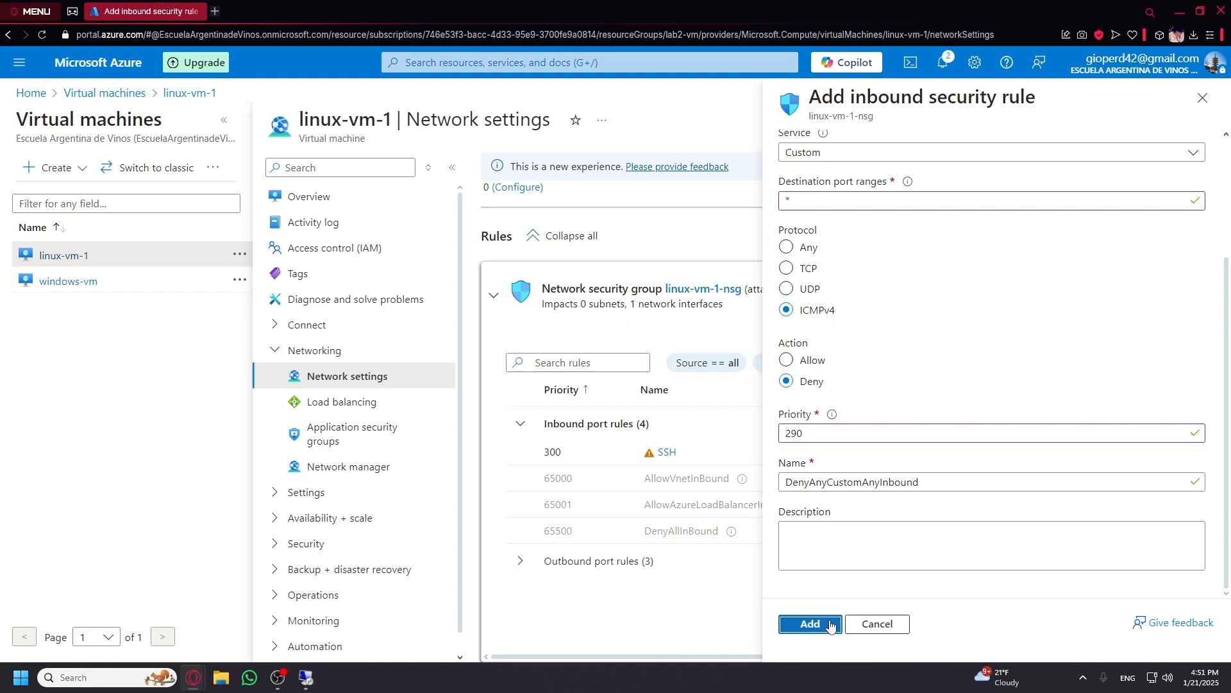
click(807, 624)
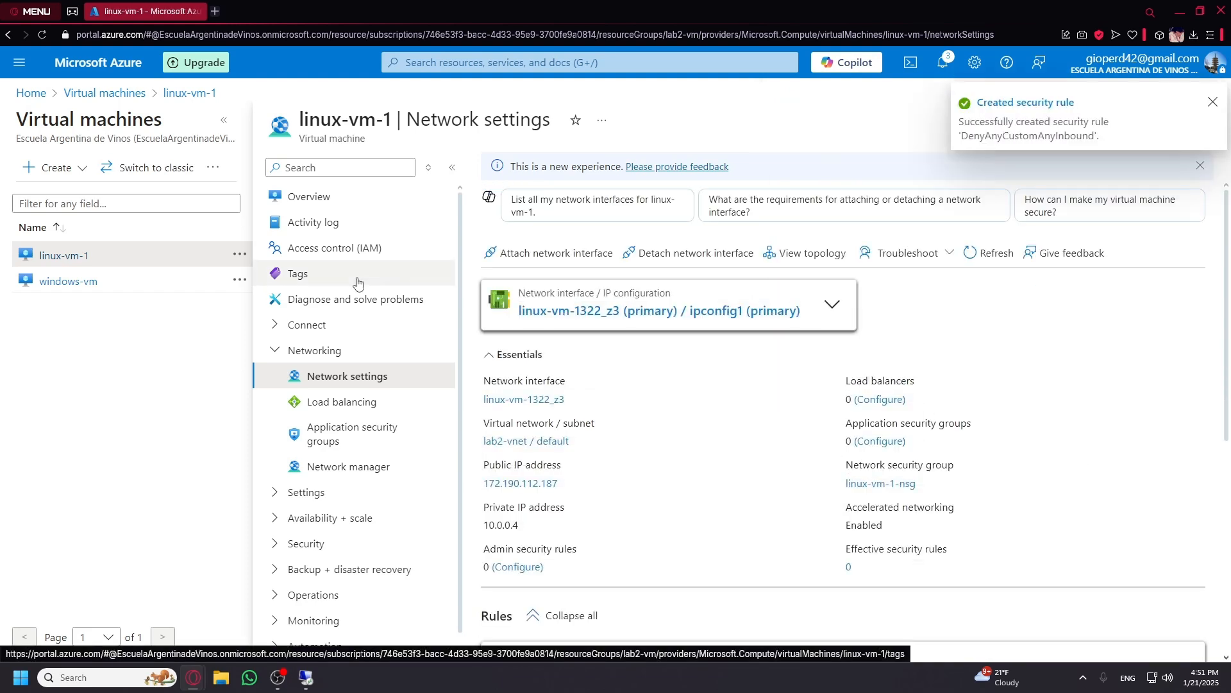
Bring up the Remote Desktop session, watch the ping to 10.0.0.4 start timing out, then minimize it.
mouse_move(312, 684)
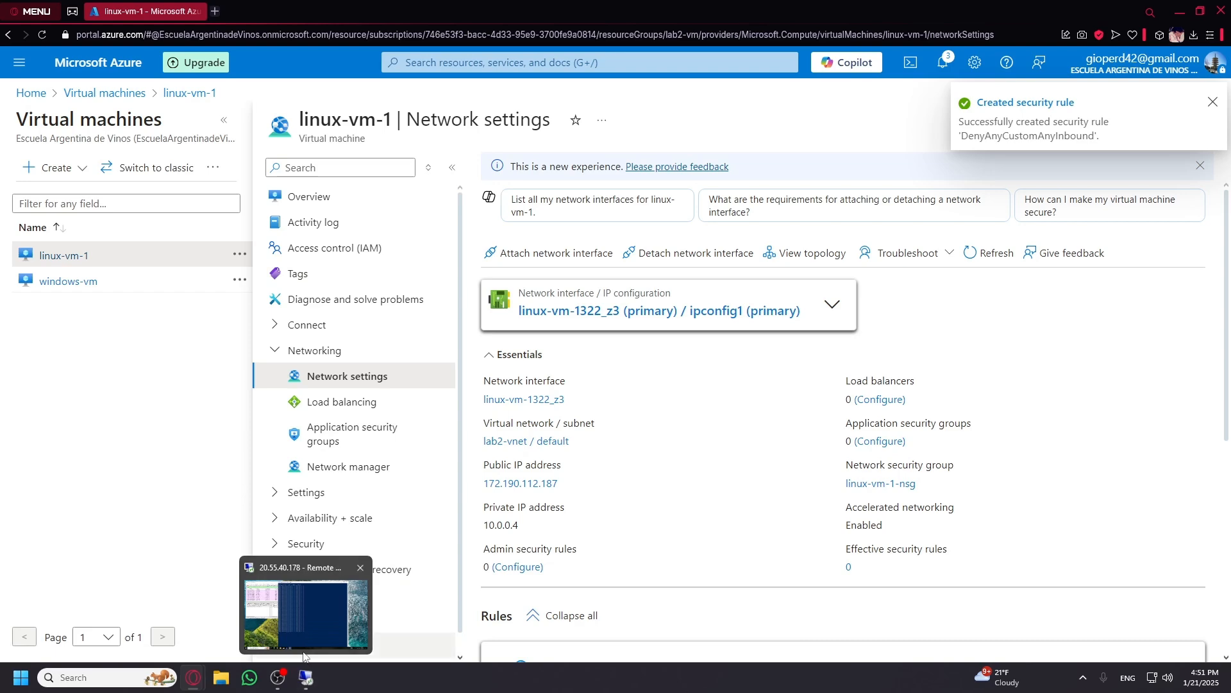
click(314, 686)
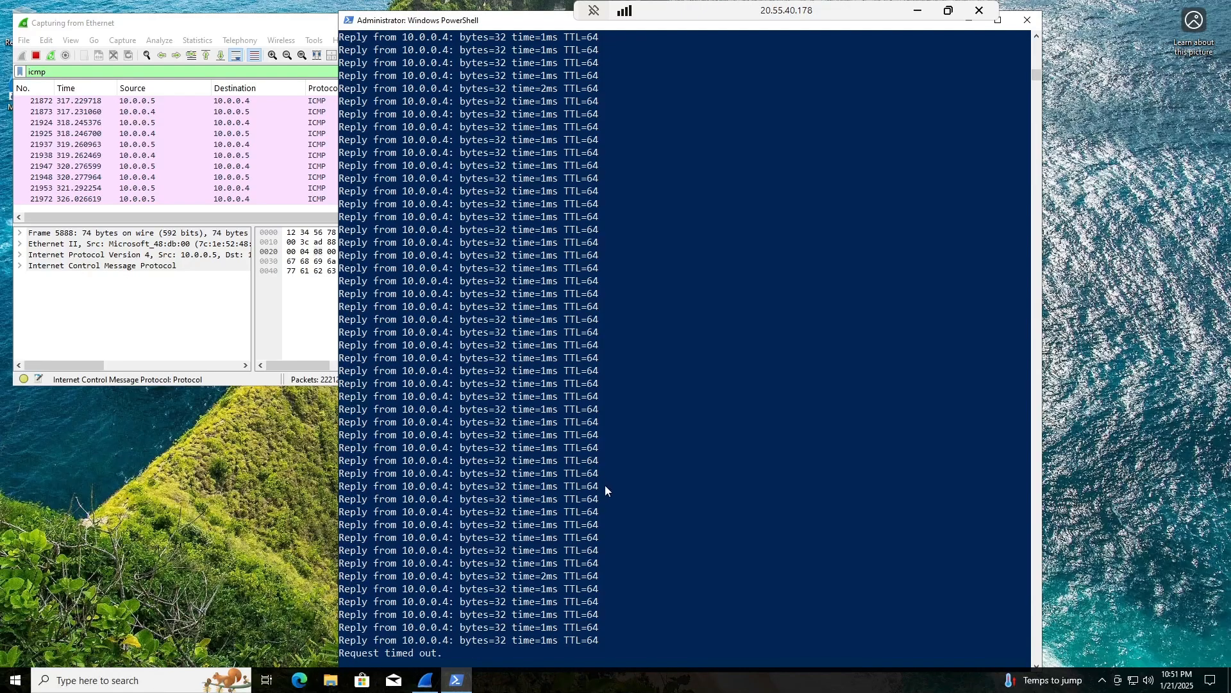
scroll(577, 506, down, 2)
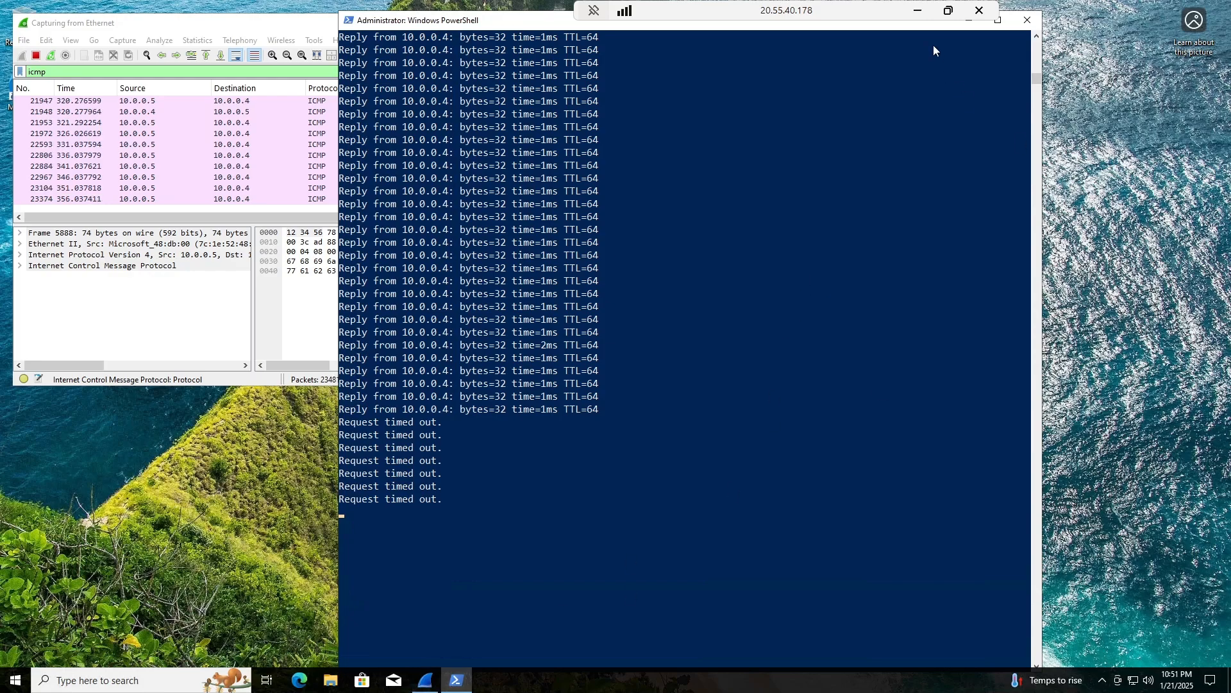
click(918, 11)
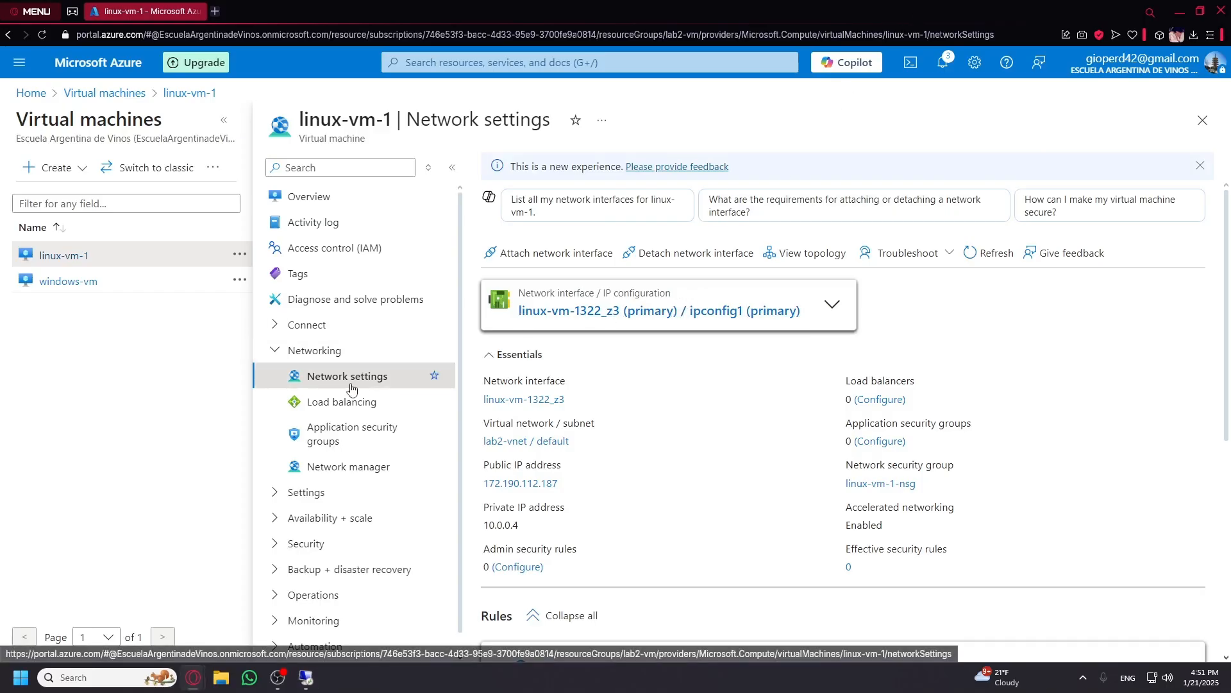
Inspect the DenyAnyCustomAnyInbound rule's details and close them without changes.
scroll(547, 404, down, 3)
scroll(547, 404, down, 3)
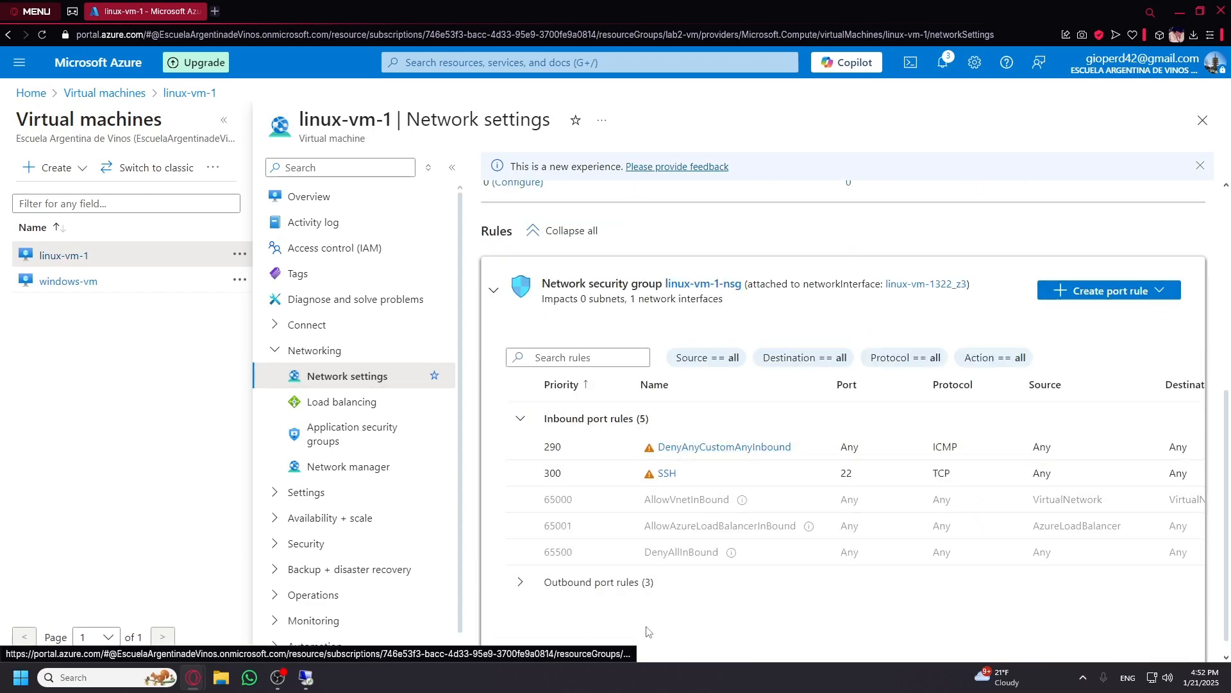
click(773, 449)
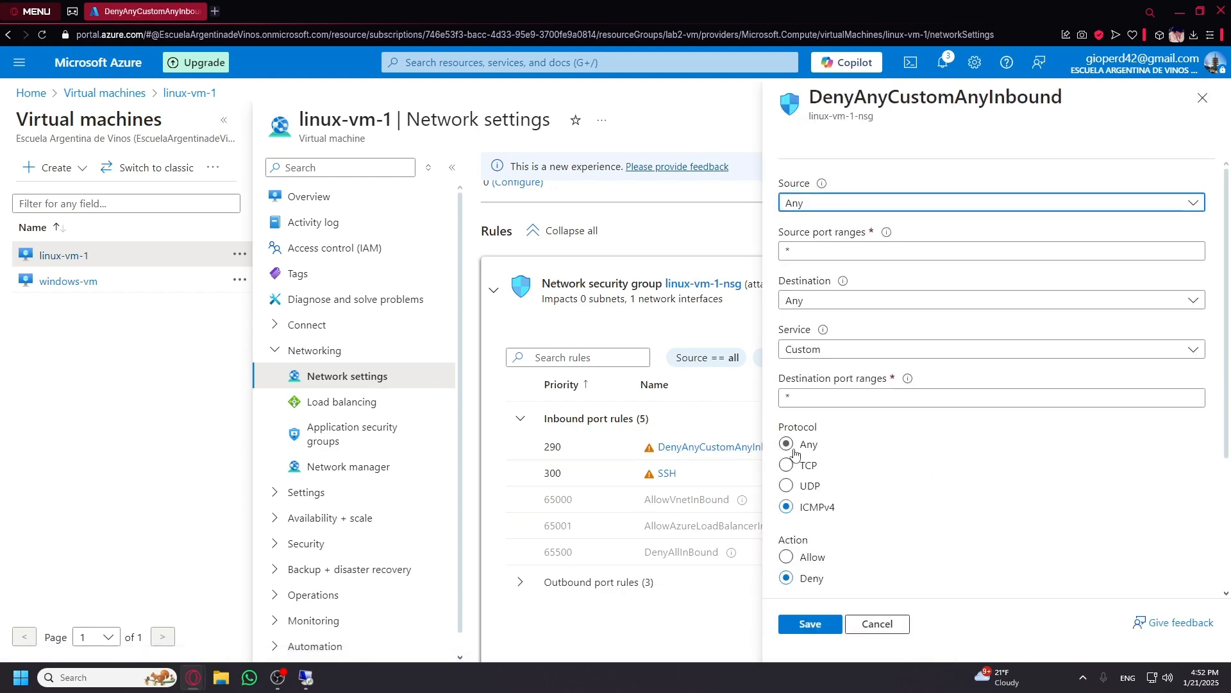
scroll(789, 455, down, 3)
scroll(876, 466, up, 3)
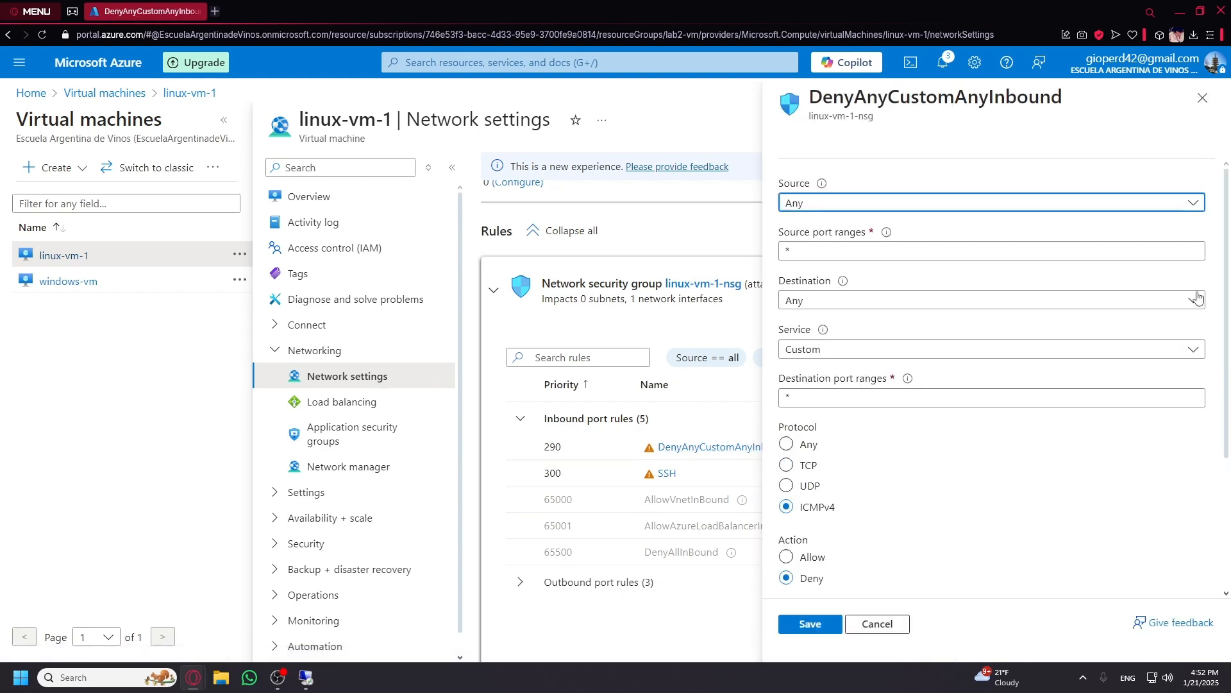
click(1202, 97)
Delete the priority 290 DenyAnyCustomAnyInbound rule from linux-vm-1-nsg and return to Remote Desktop.
click(681, 287)
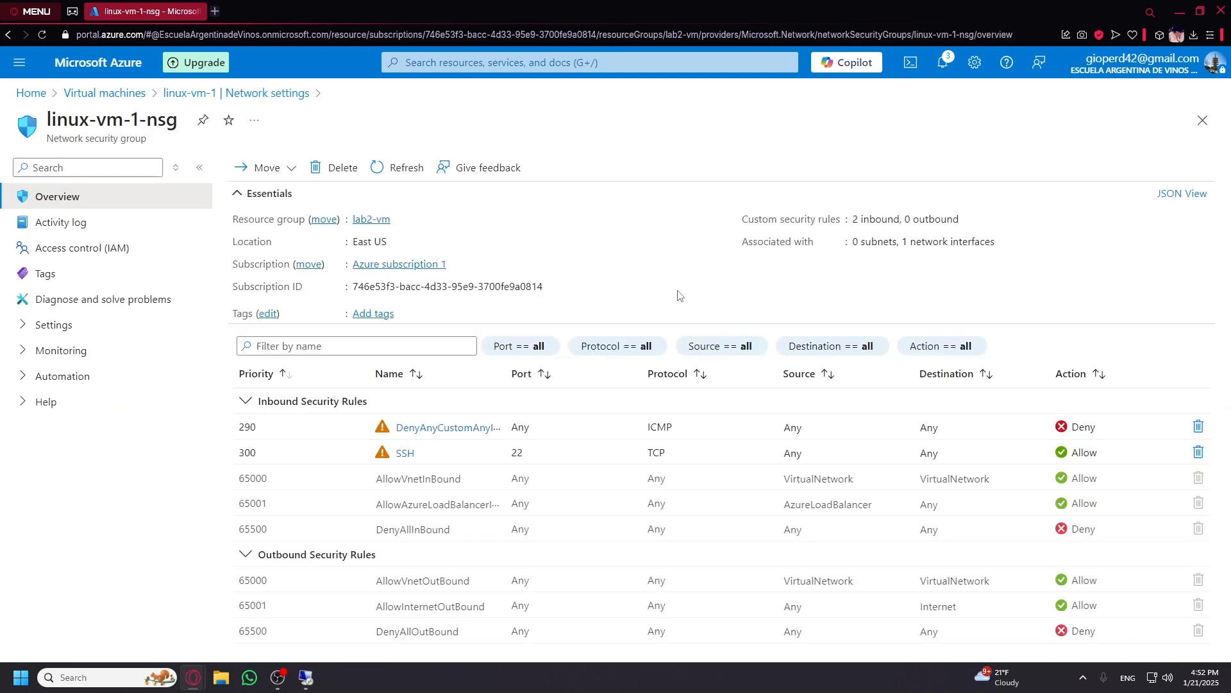
click(1198, 427)
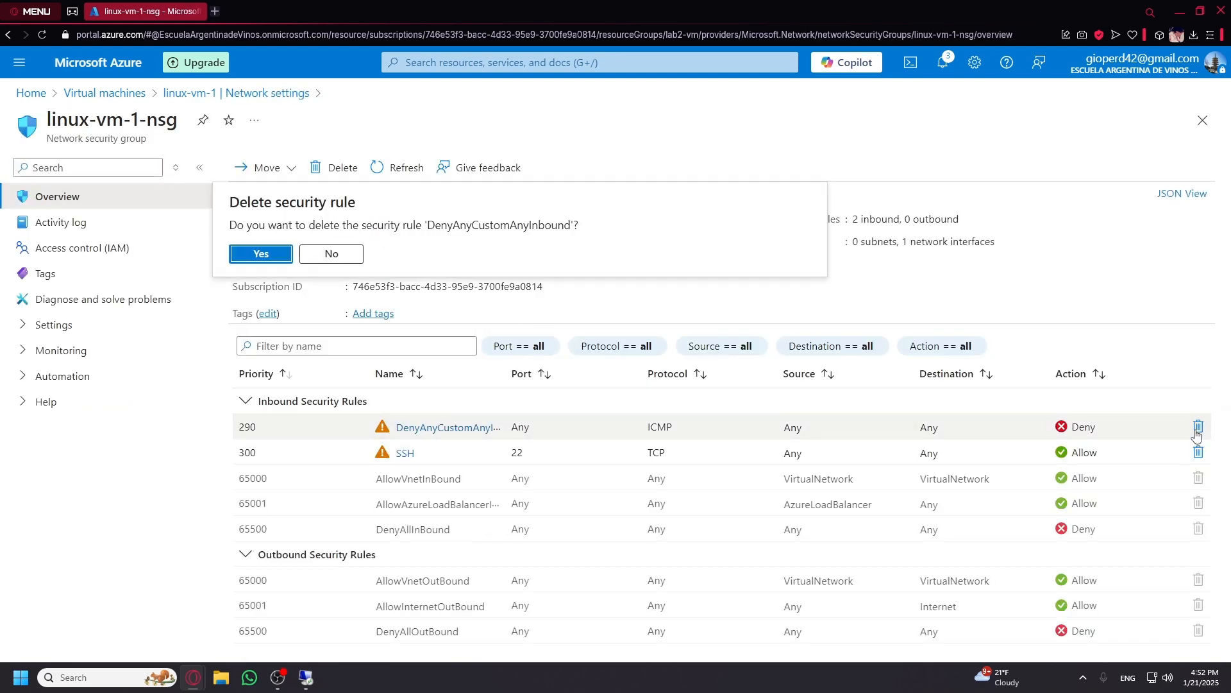
click(256, 252)
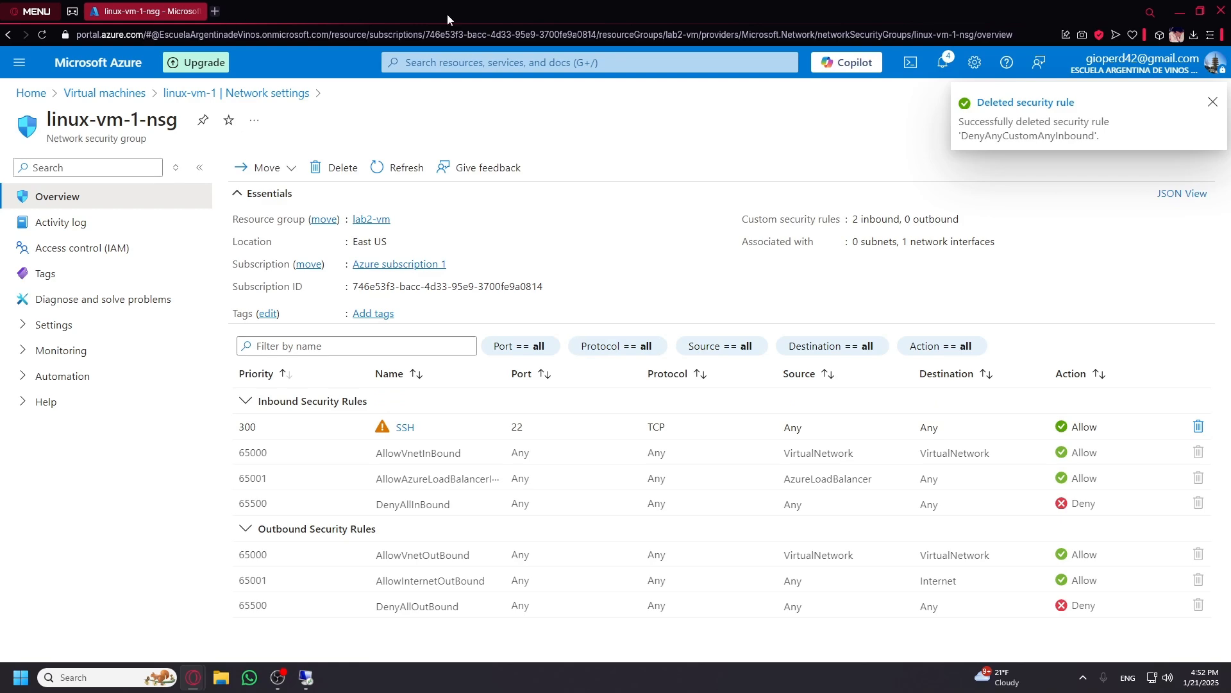
click(305, 677)
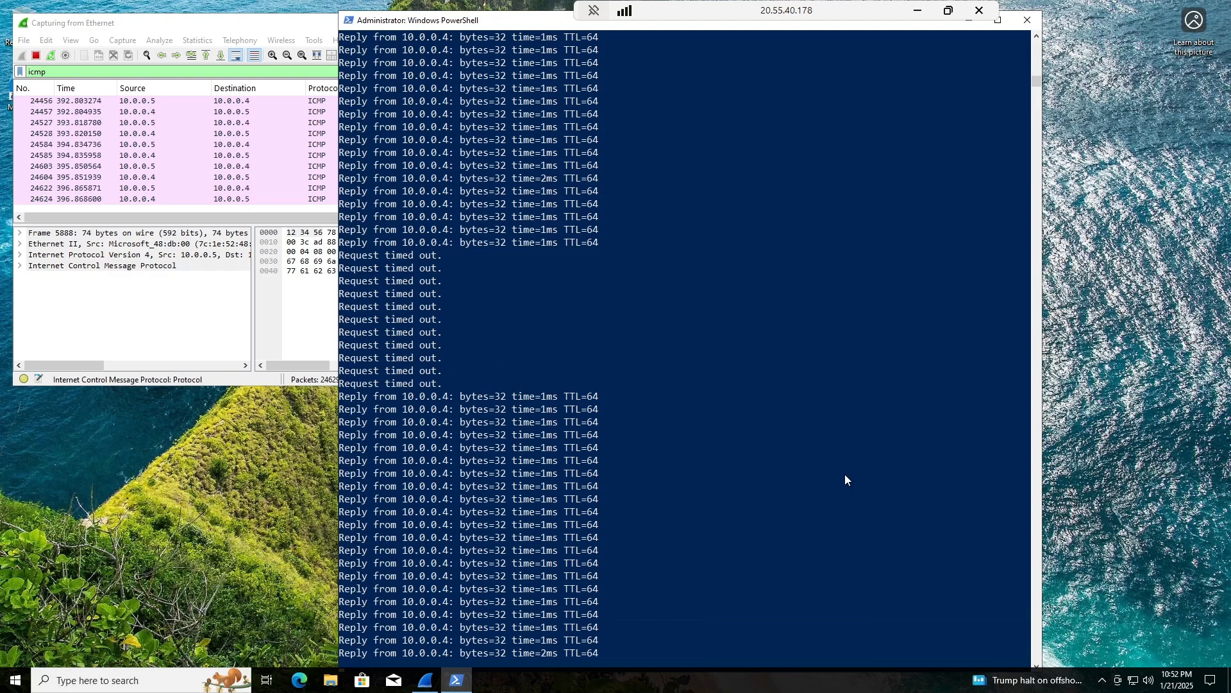
Once 10.0.0.4 replies resume, stop the ping with Ctrl+C and run clear in PowerShell.
scroll(856, 479, down, 2)
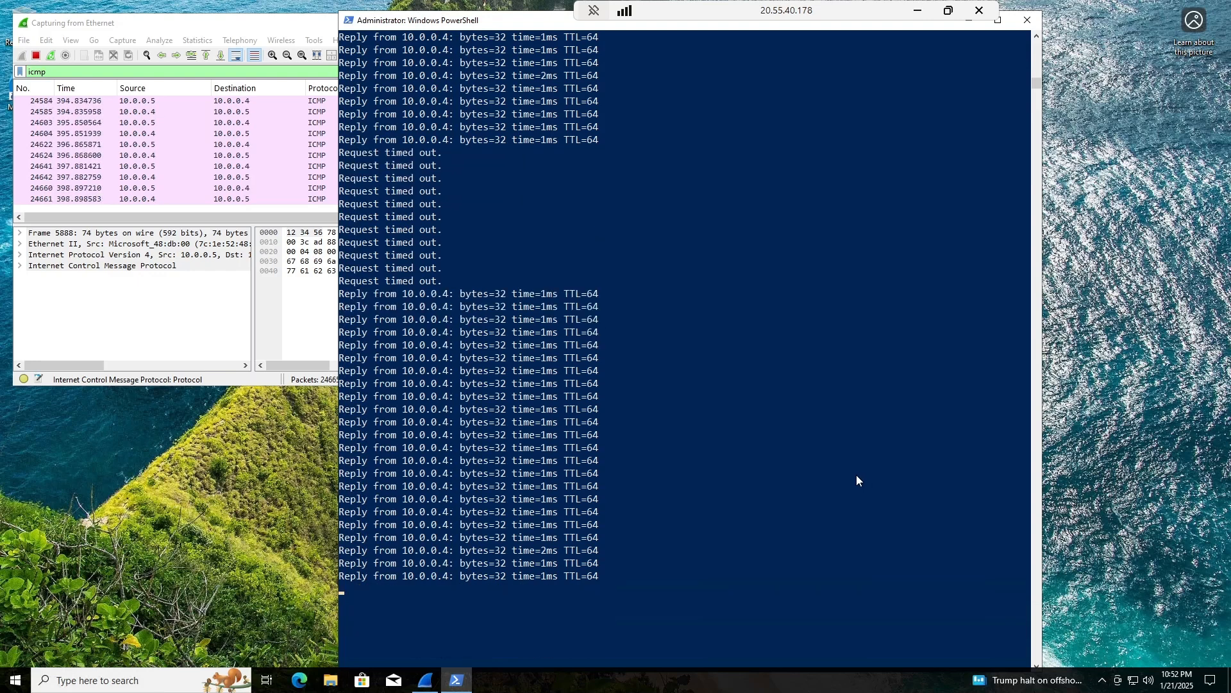
scroll(856, 480, down, 4)
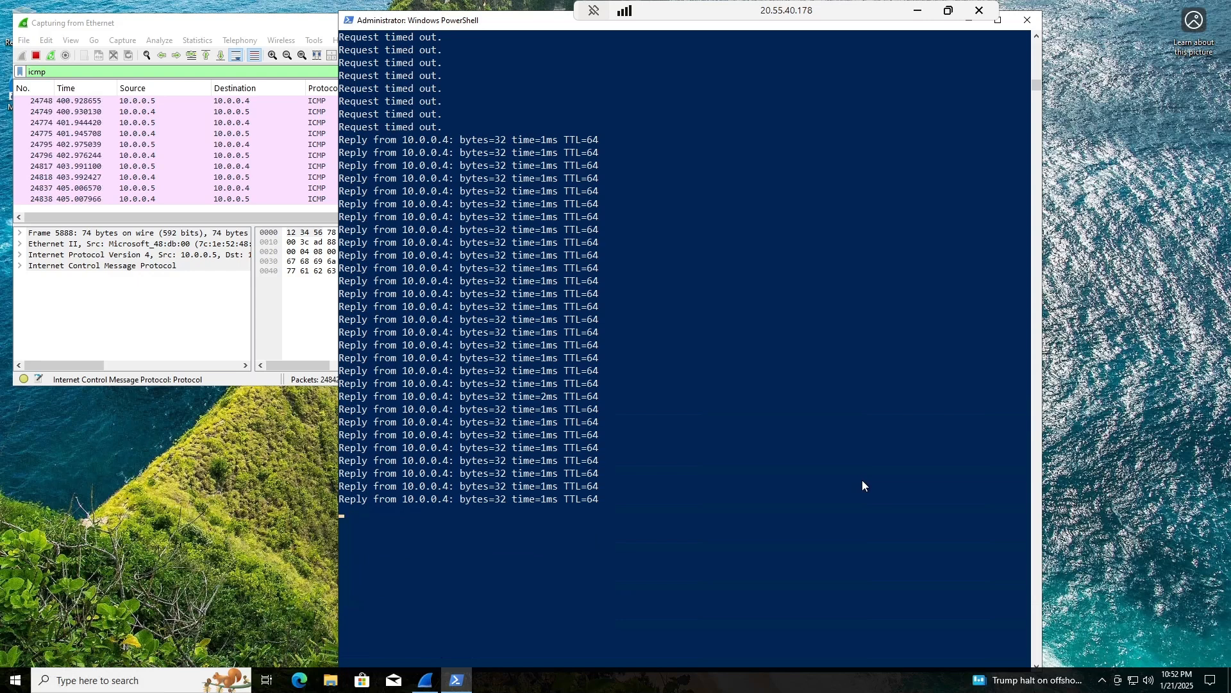
key(ctrl+c)
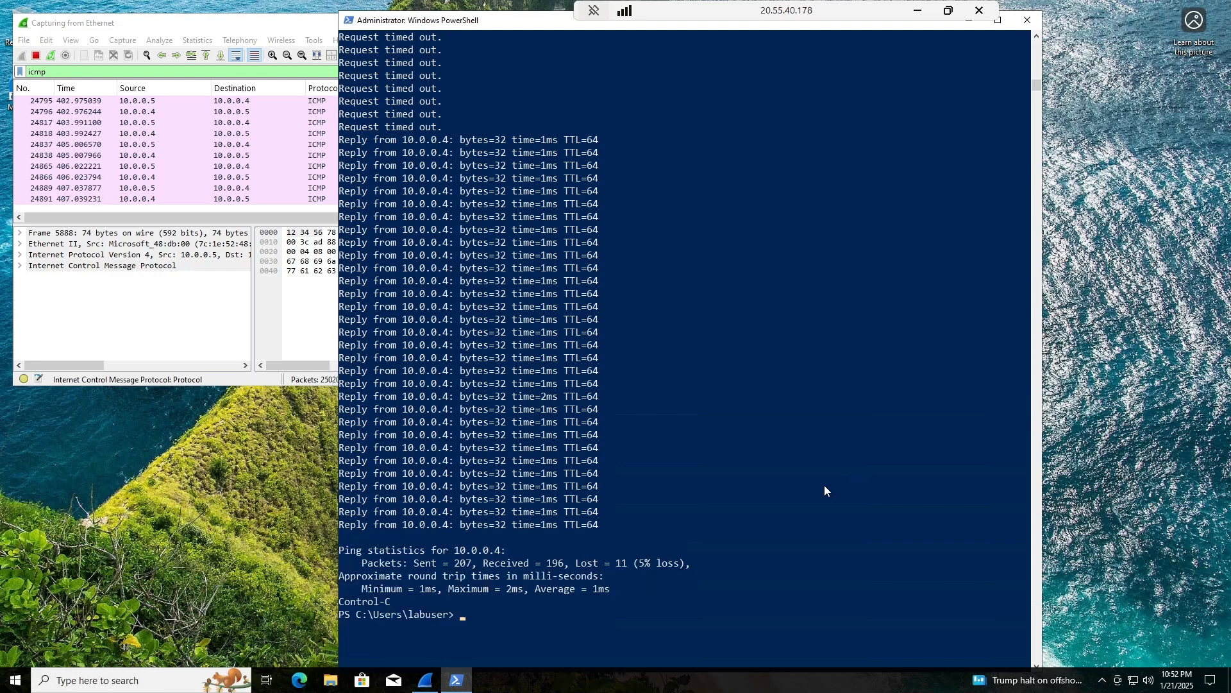
text(clear)
key(Return)
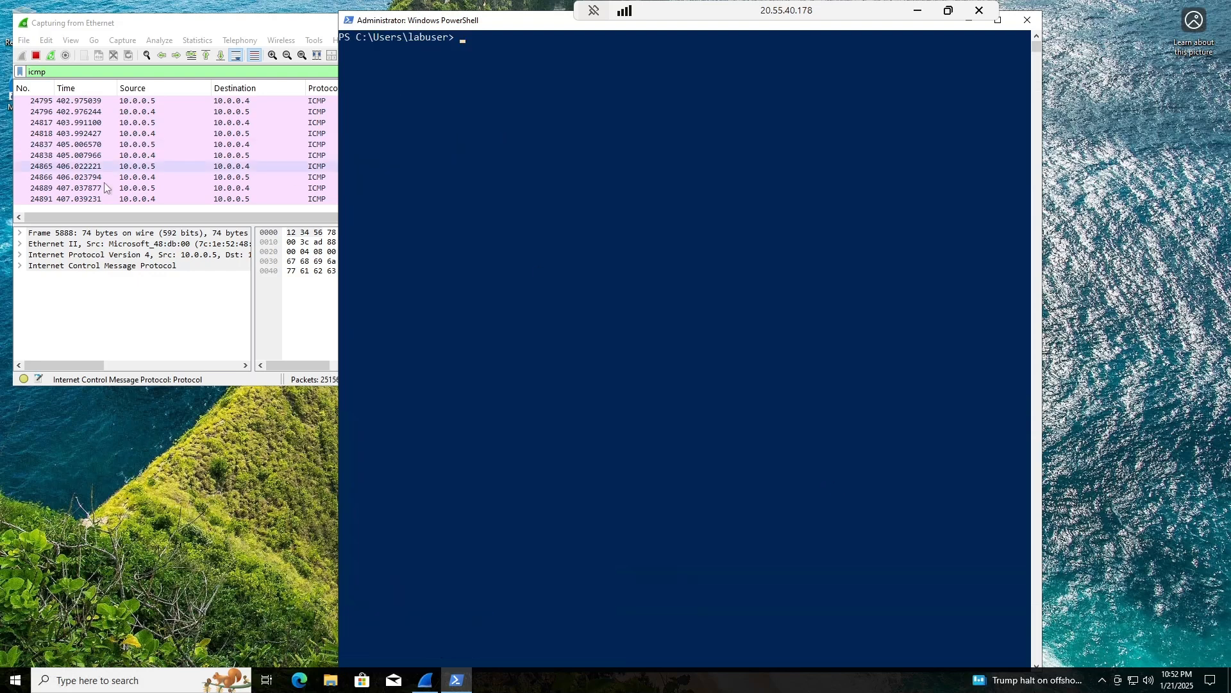
click(215, 314)
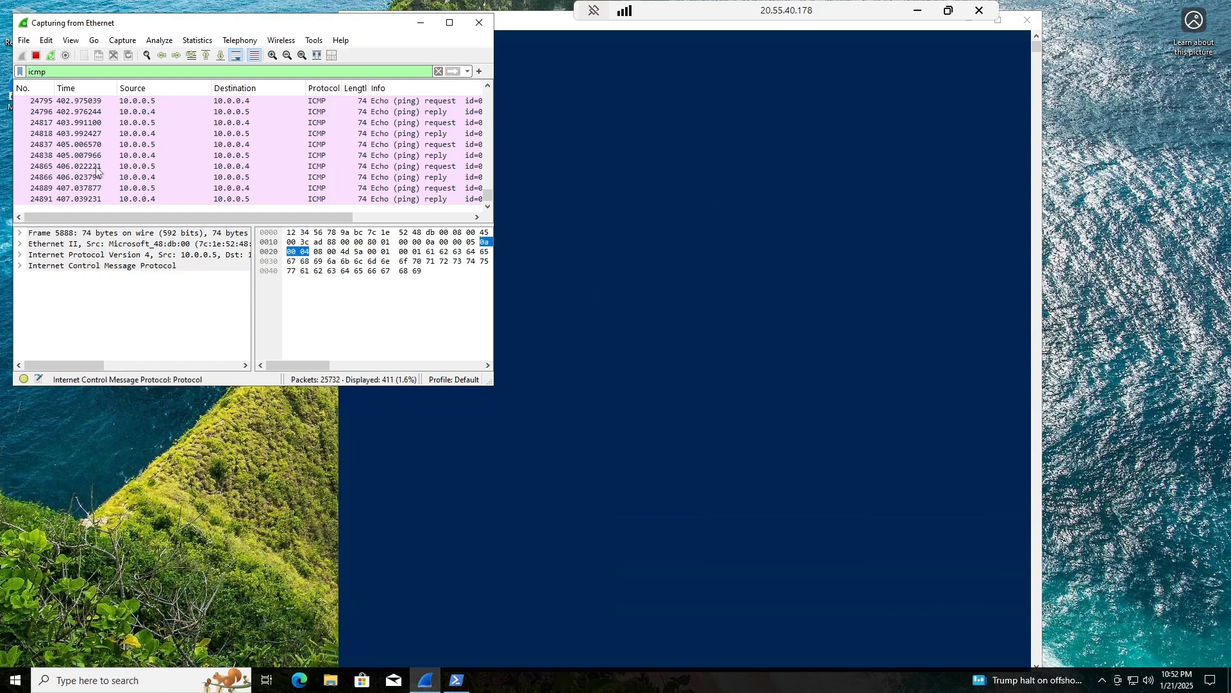
Remove the icmp display filter and restart the Wireshark capture without saving old packets.
key(ctrl+a)
key(BackSpace)
click(51, 55)
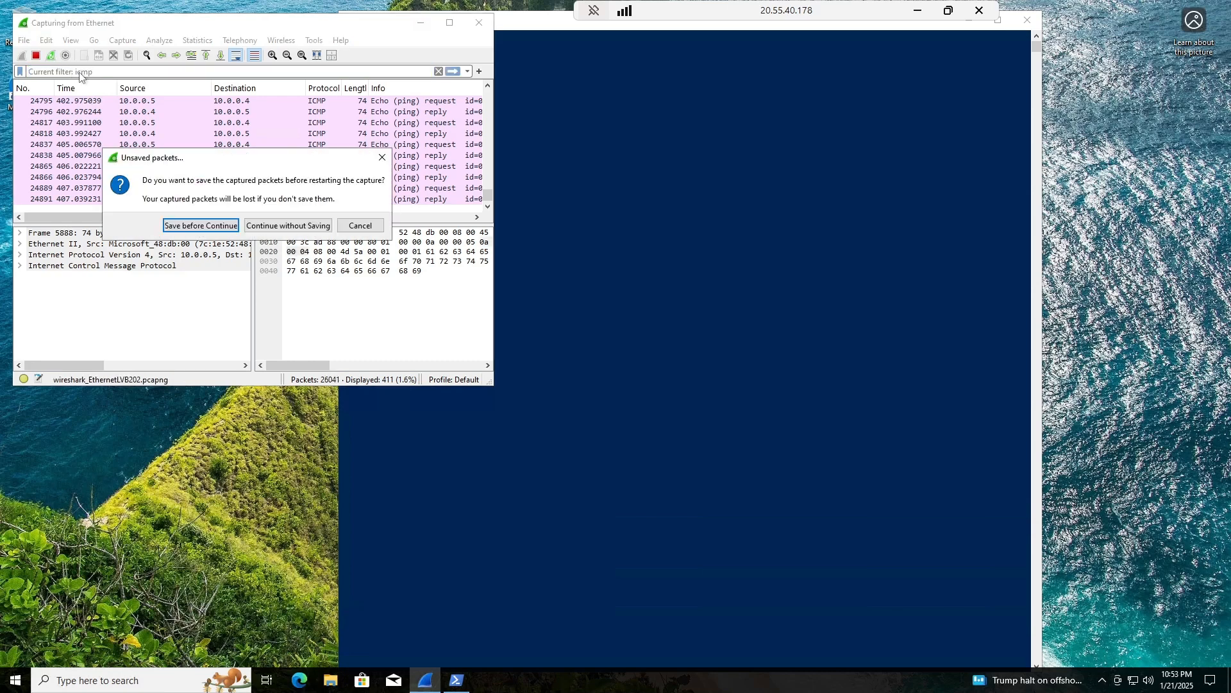
click(262, 226)
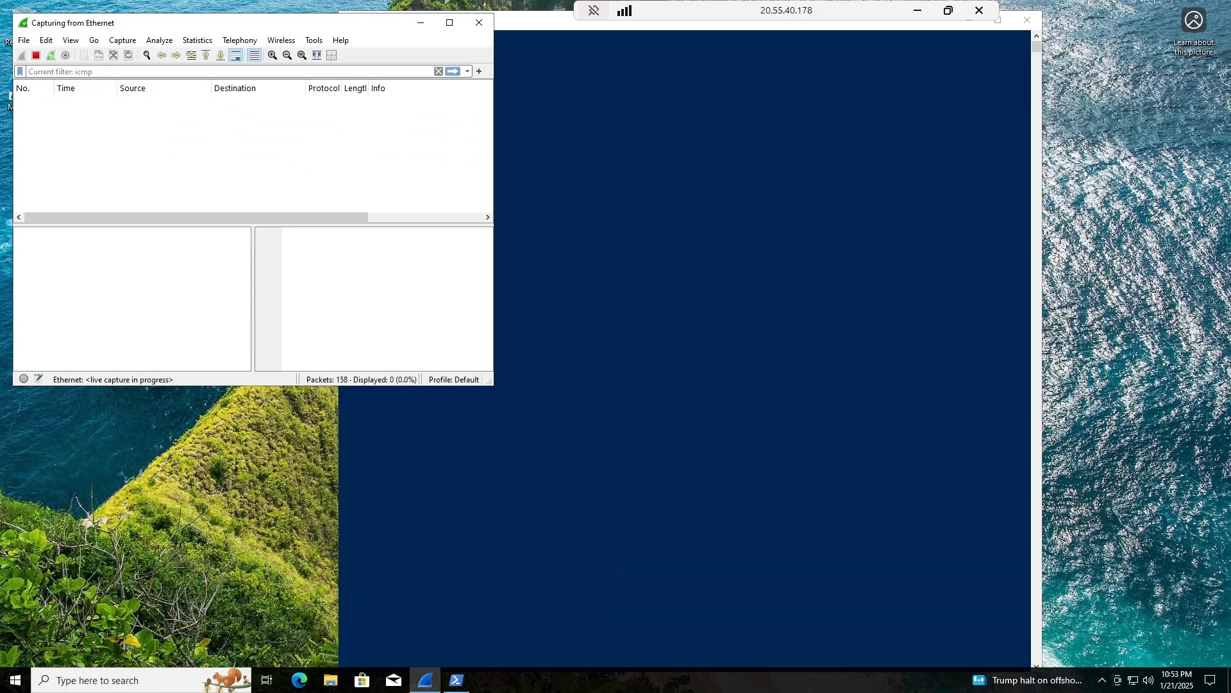
Apply the ssh display filter in Wireshark and bring PowerShell back to the front.
text(ssh)
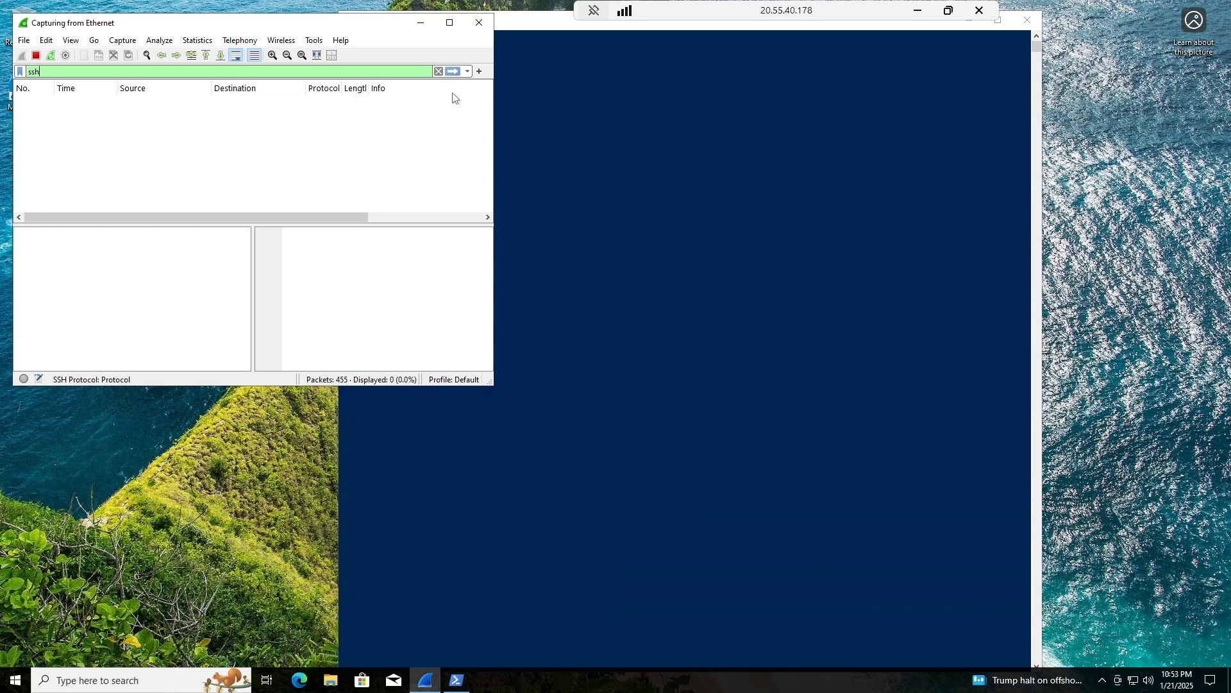
click(453, 71)
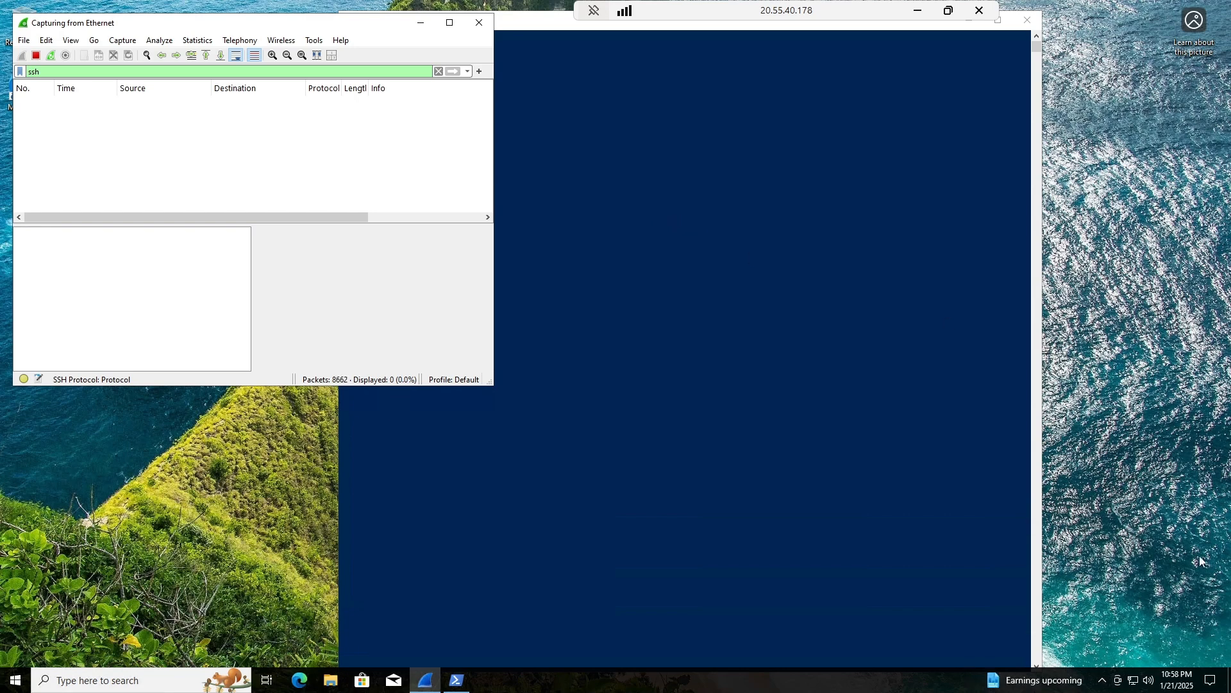
click(632, 420)
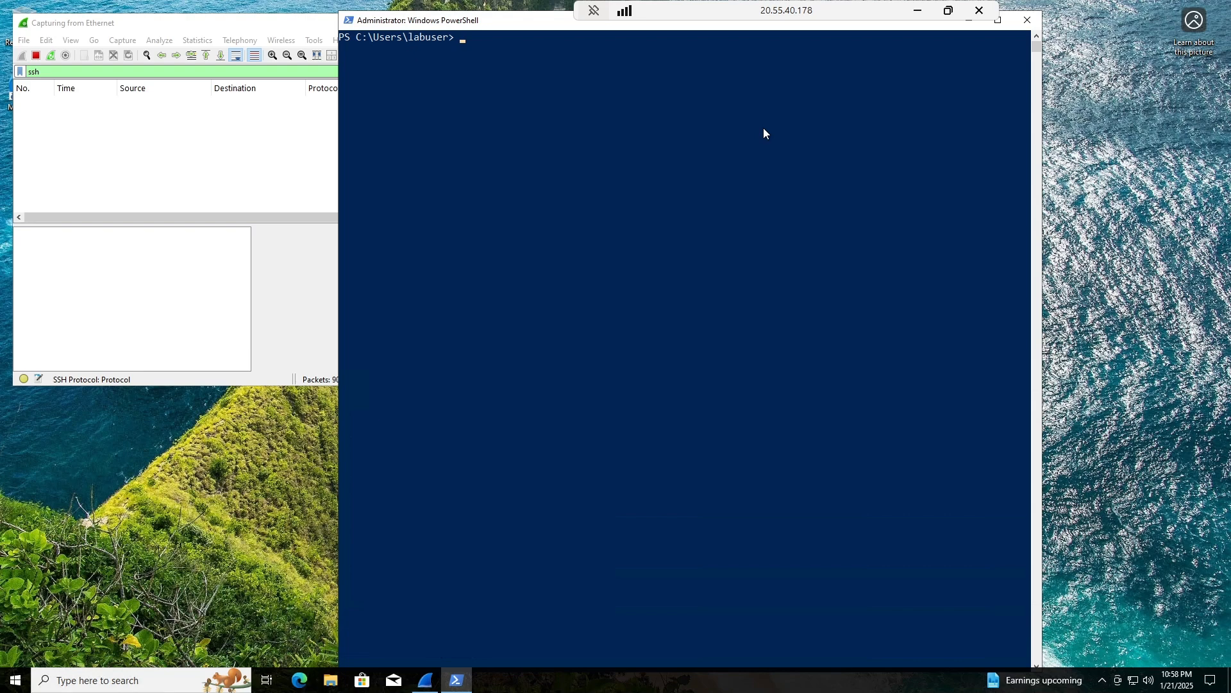
text(ssh labuser@)
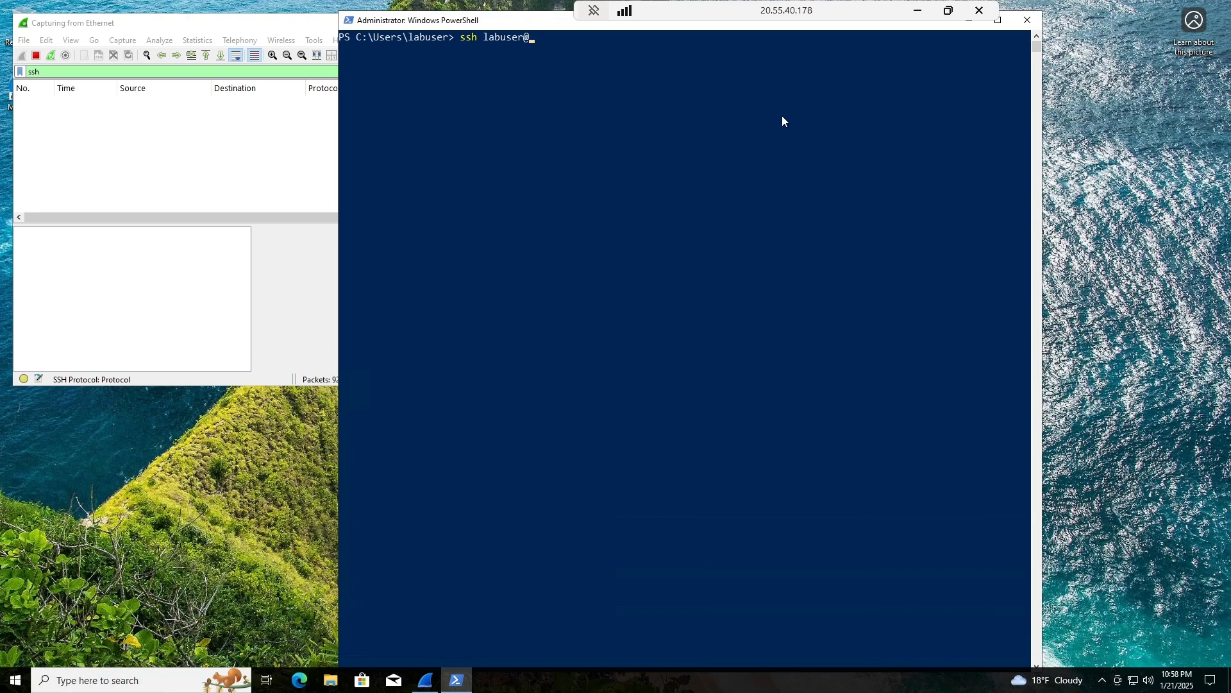
text(10.0.0.4)
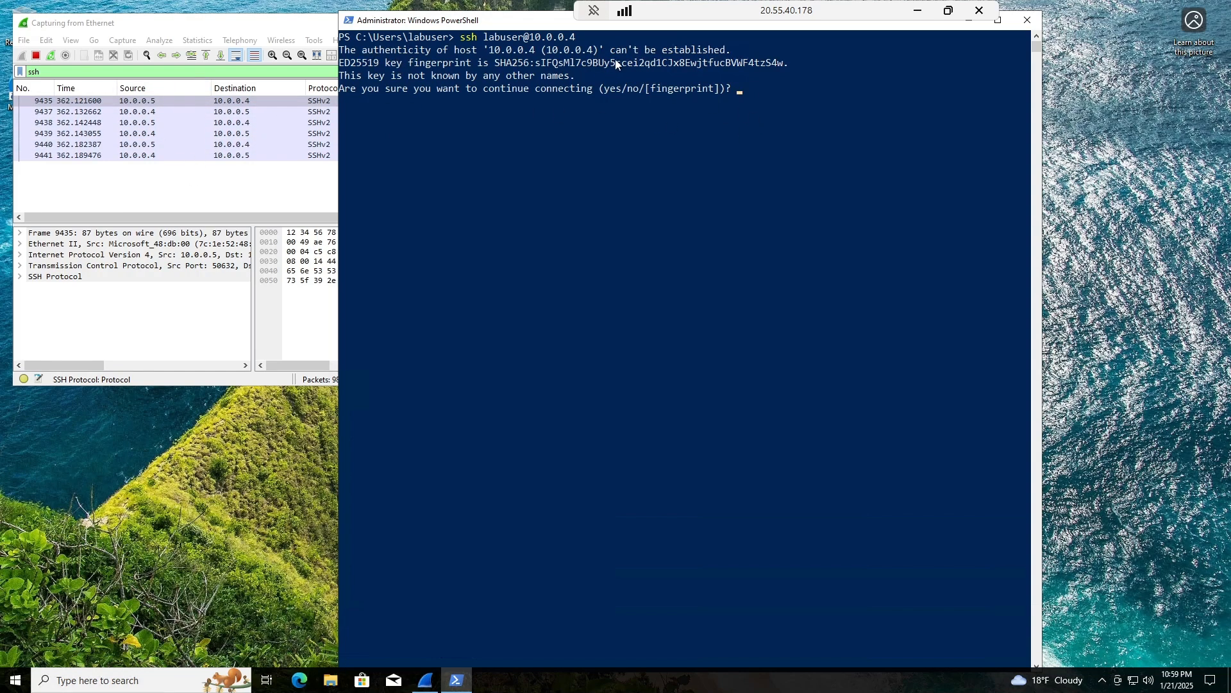
text(s)
key(Return)
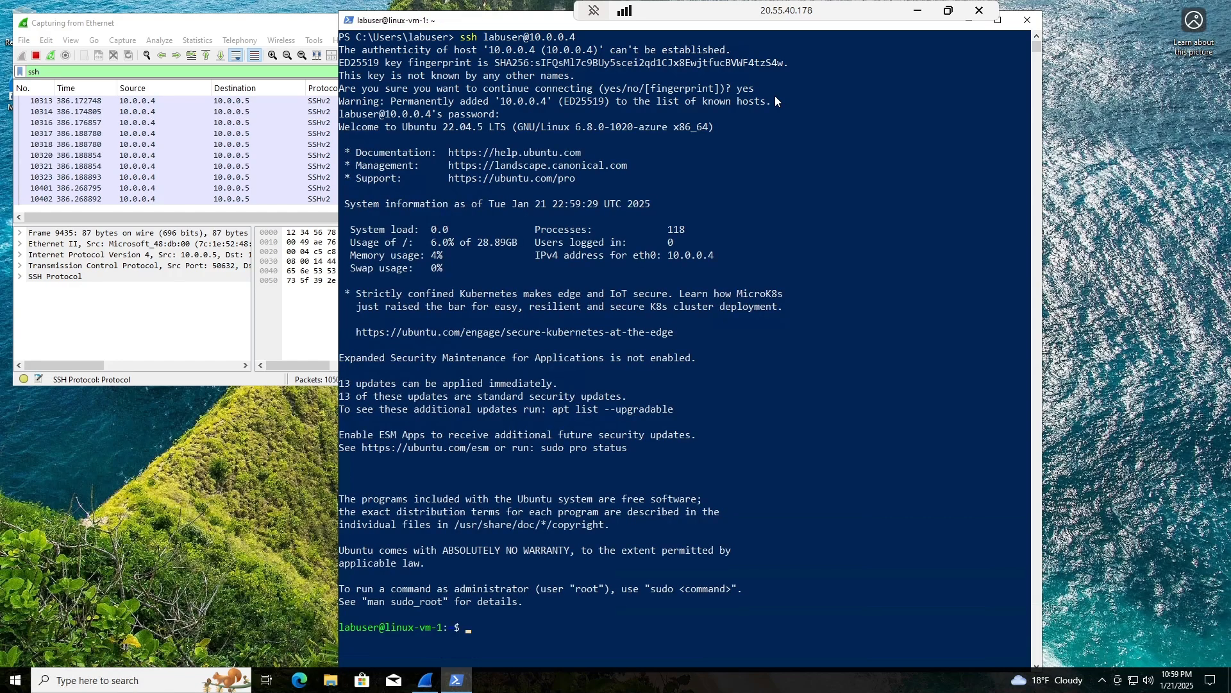
Run hostname to confirm linux-vm-1, then move the terminal aside to reveal Wireshark.
scroll(410, 539, down, 2)
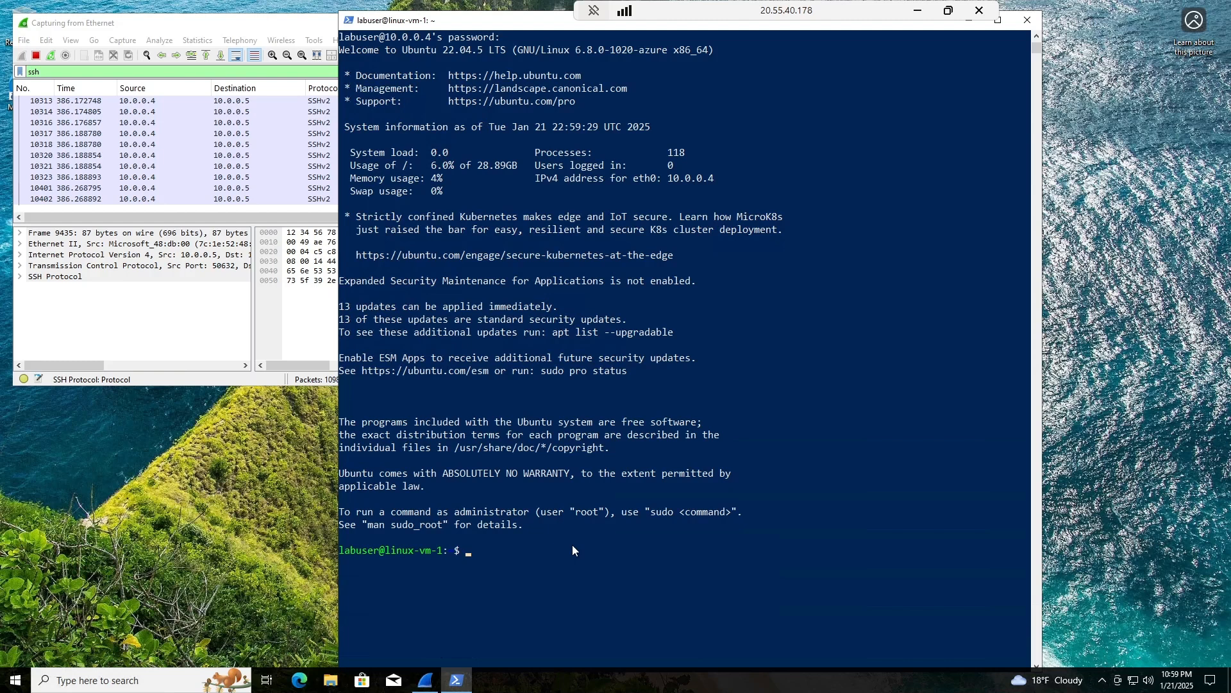
text(hostname)
key(Return)
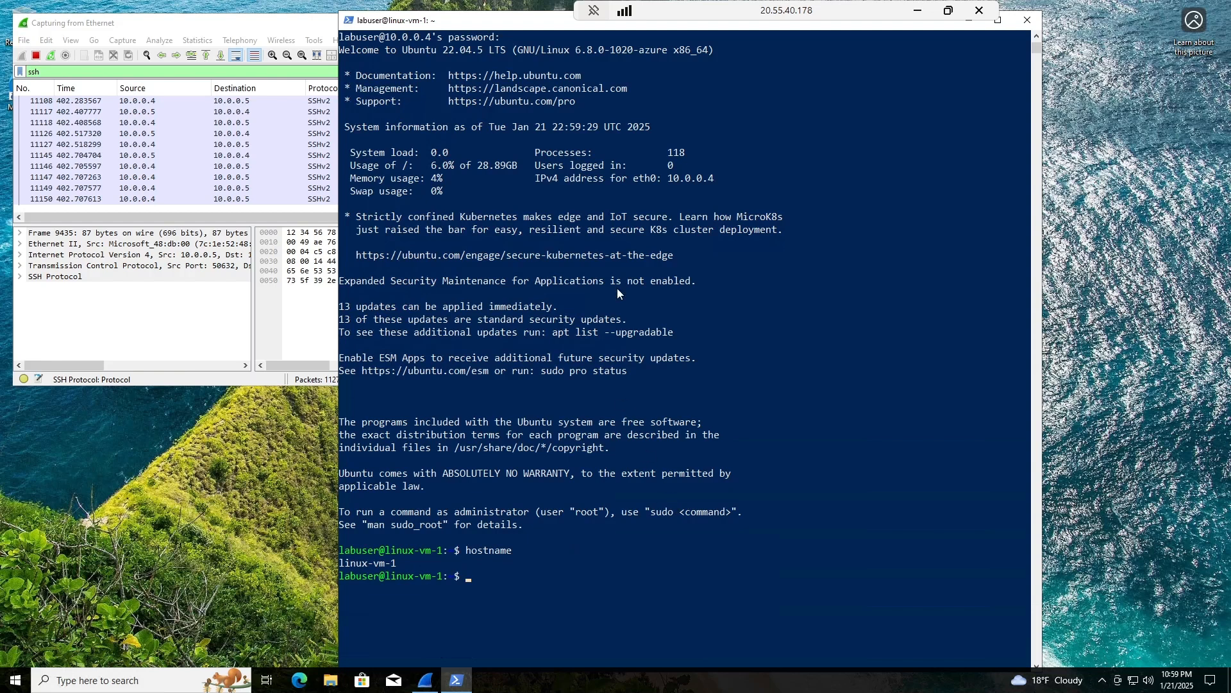
drag(521, 25, 735, 16)
Enlarge the Wireshark window and type test keystrokes in the SSH session to generate SSHv2 packets.
click(440, 384)
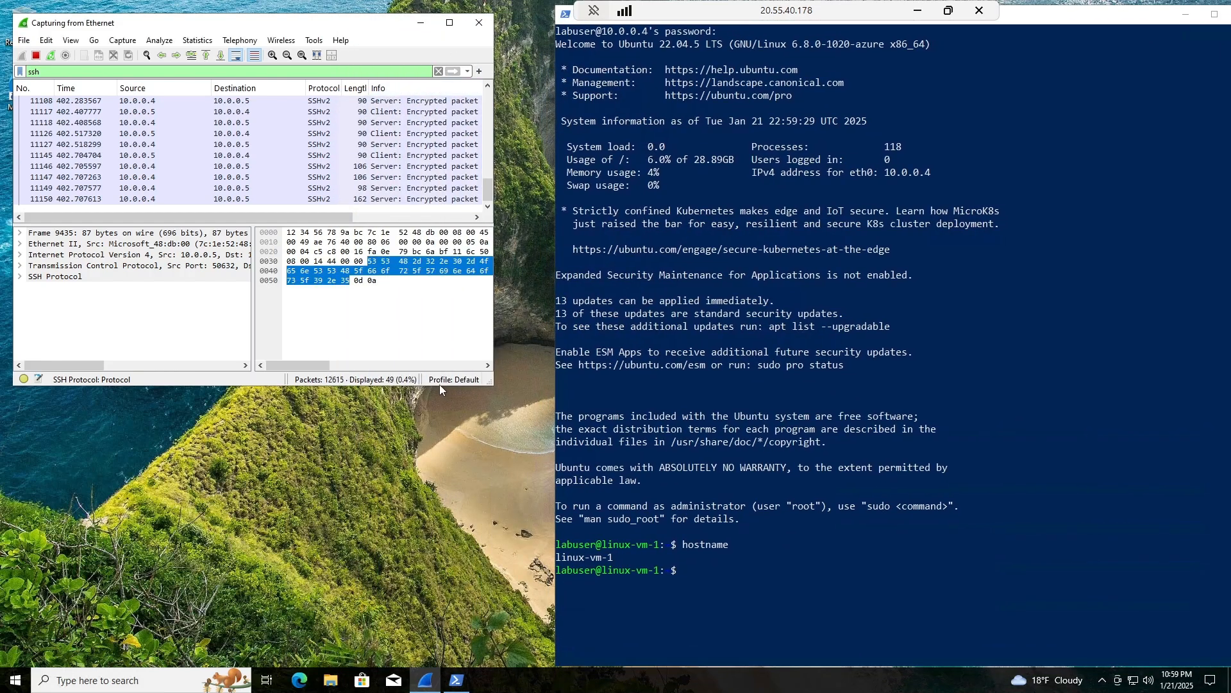
drag(440, 383, 480, 597)
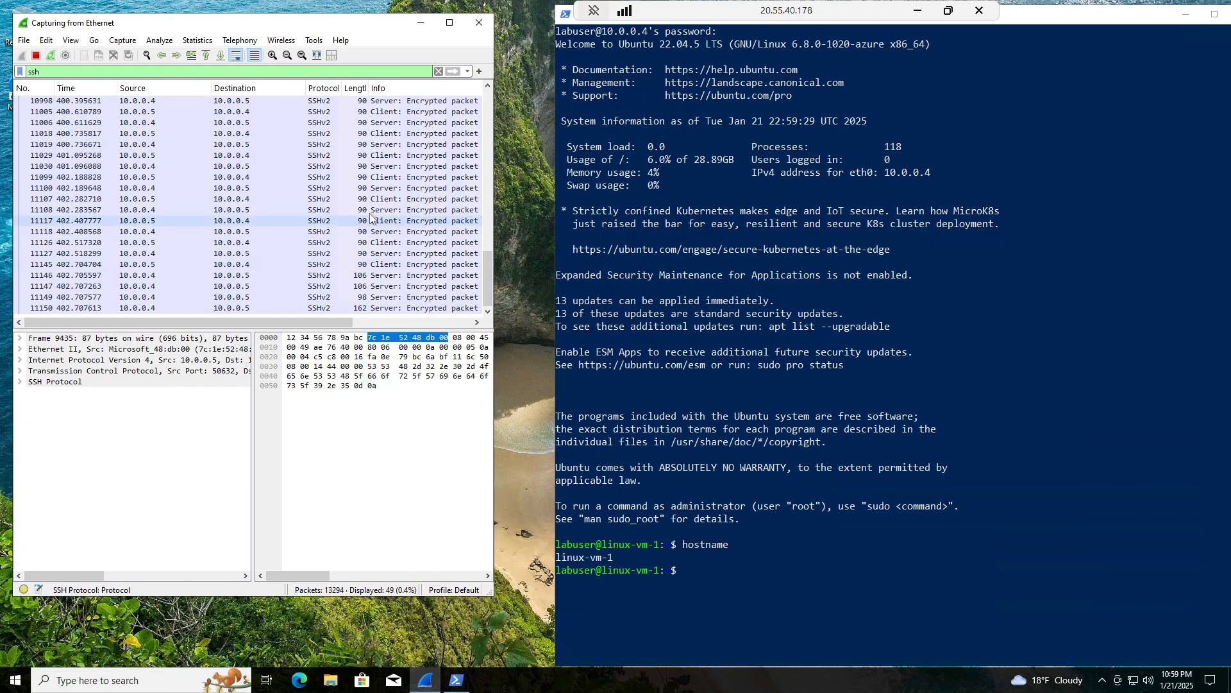
click(730, 575)
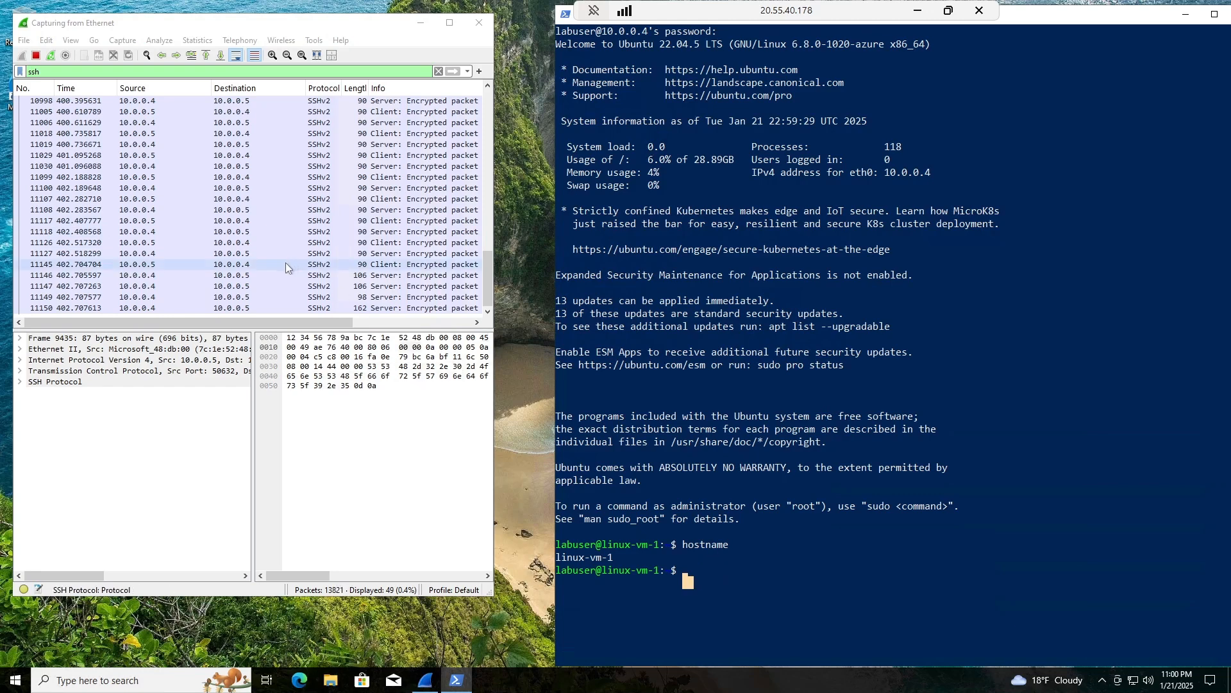
text(sd)
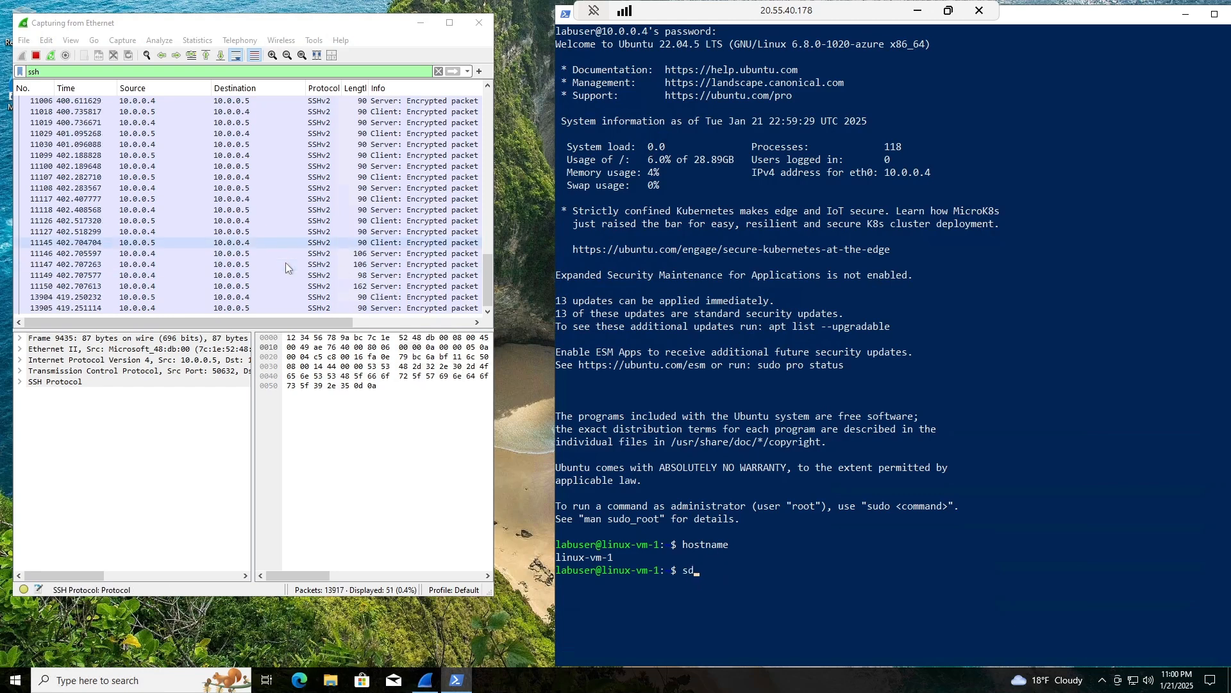
text(sdsdsds)
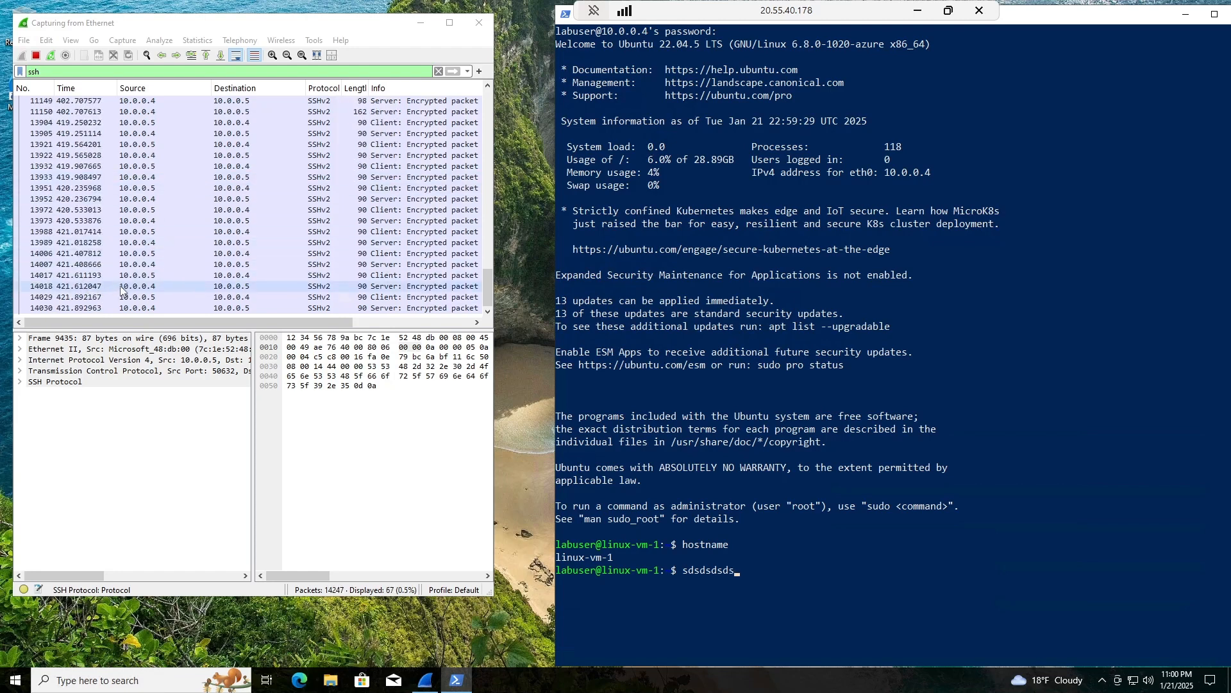
key(BackSpace)
key(BackSpace)
key(BackSpace)
key(BackSpace)
key(BackSpace)
key(BackSpace)
key(BackSpace)
key(BackSpace)
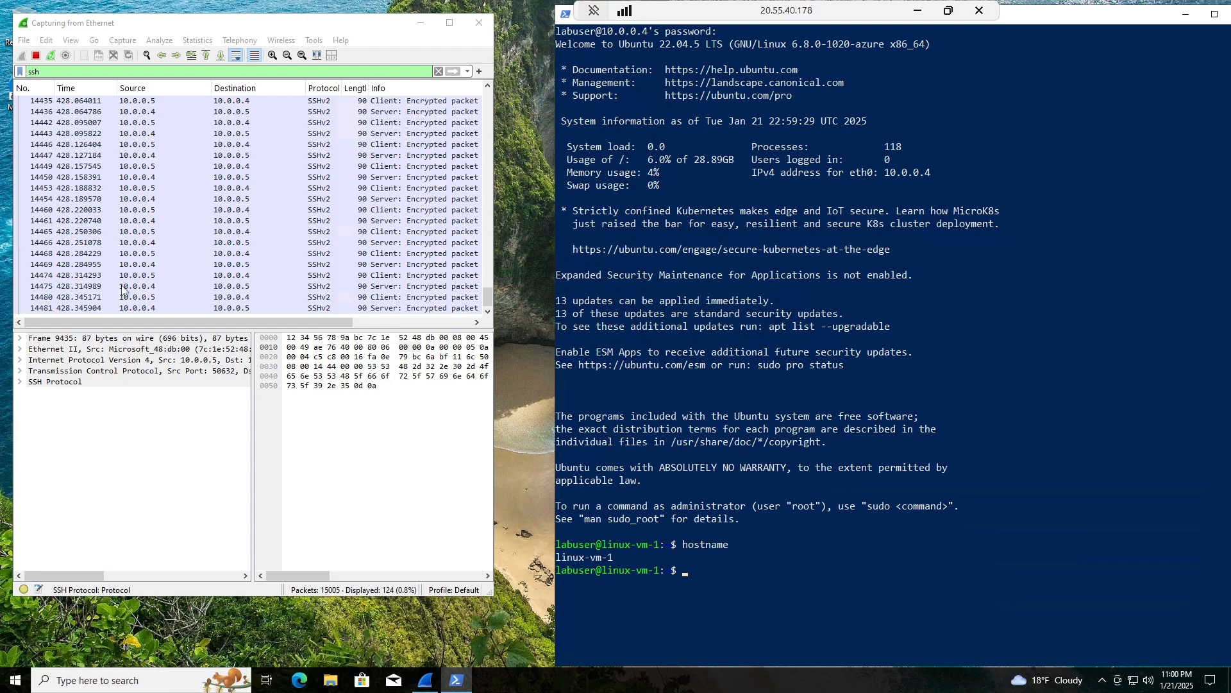
text(sd)
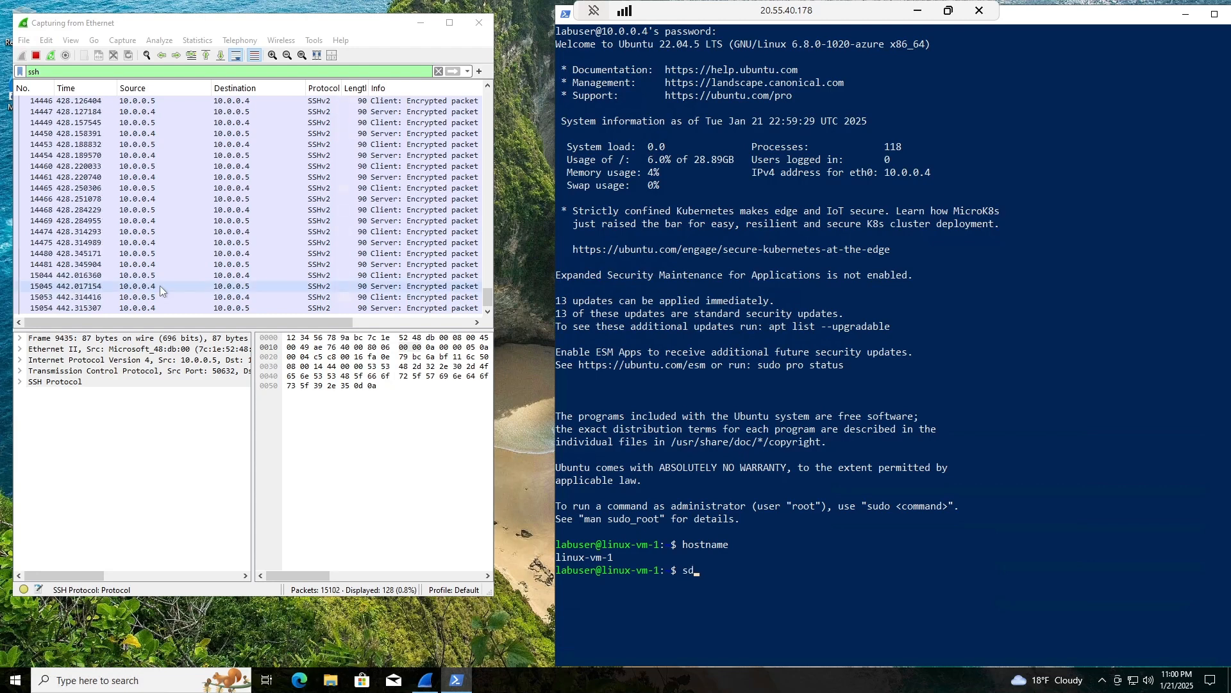
key(BackSpace)
key(BackSpace)
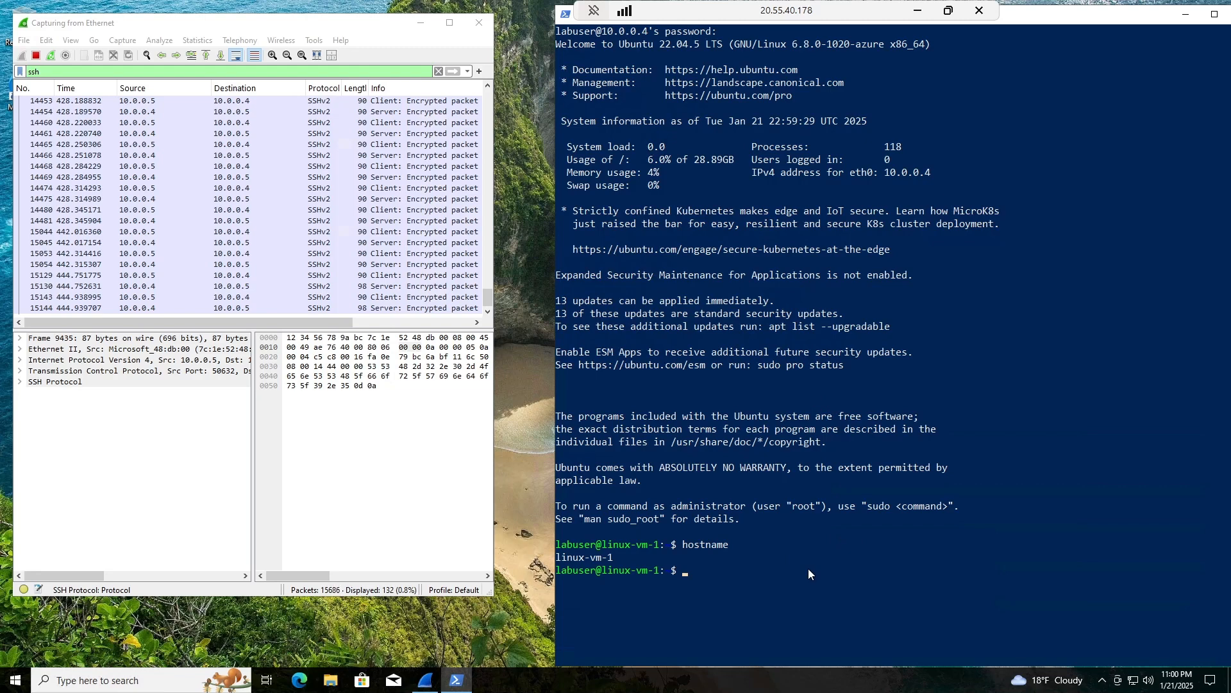
Exit the SSH session to 10.0.0.4.
text(exir)
key(BackSpace)
text(t)
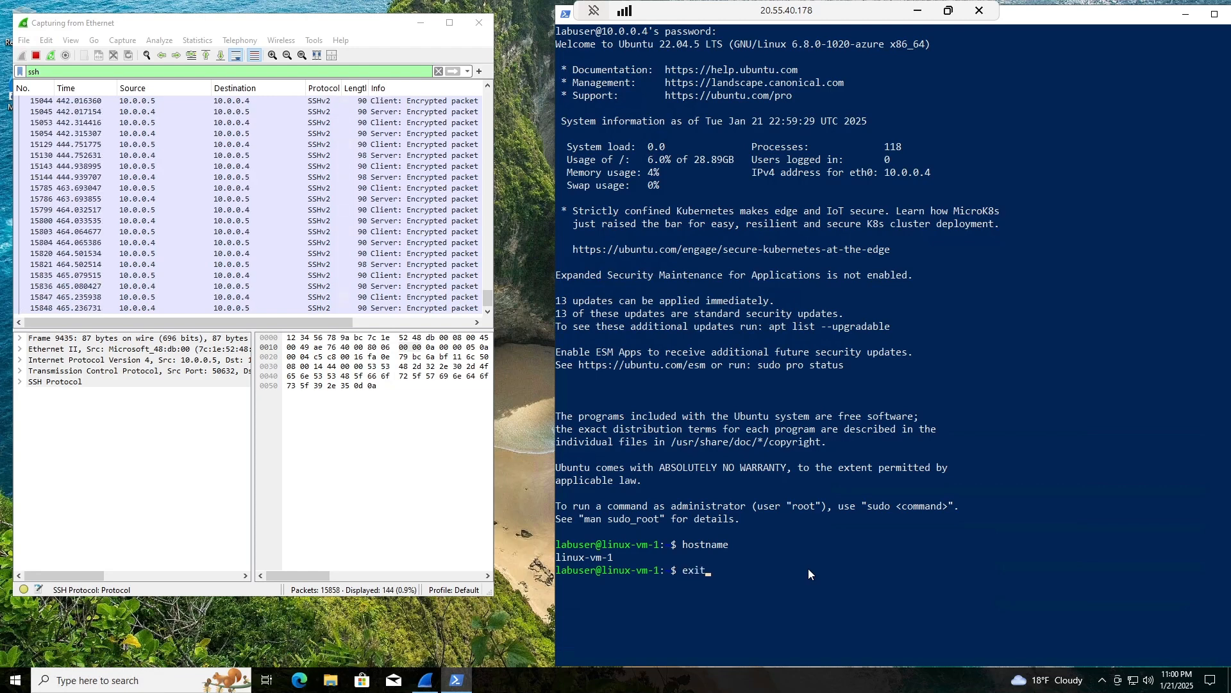
key(Return)
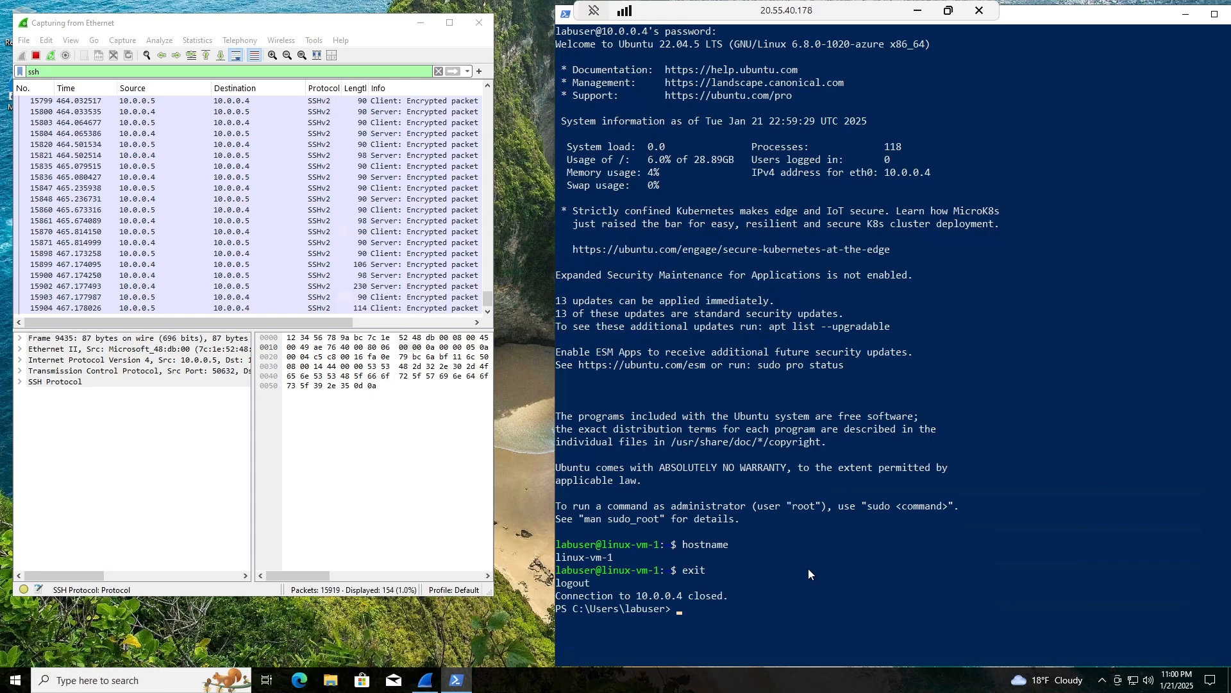
Run hostname to confirm windows-vm, narrow the PowerShell window, and clear the console.
text(host)
text(user)
key(Return)
key(Return)
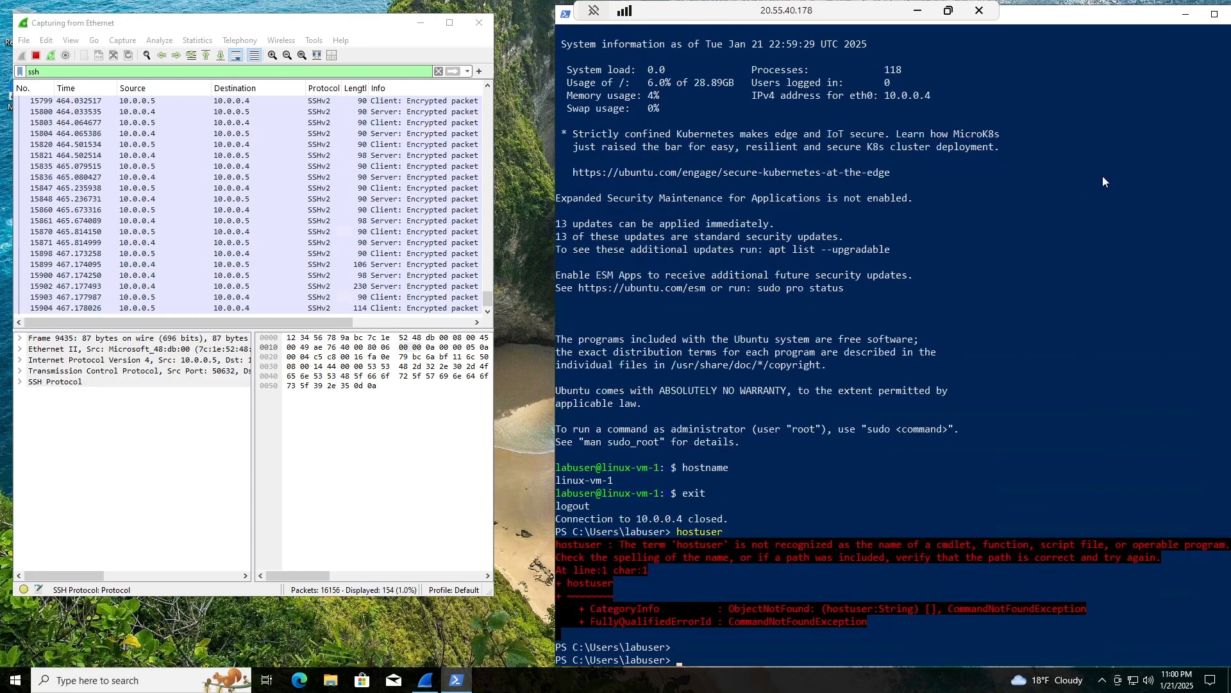
text(hostname)
key(Return)
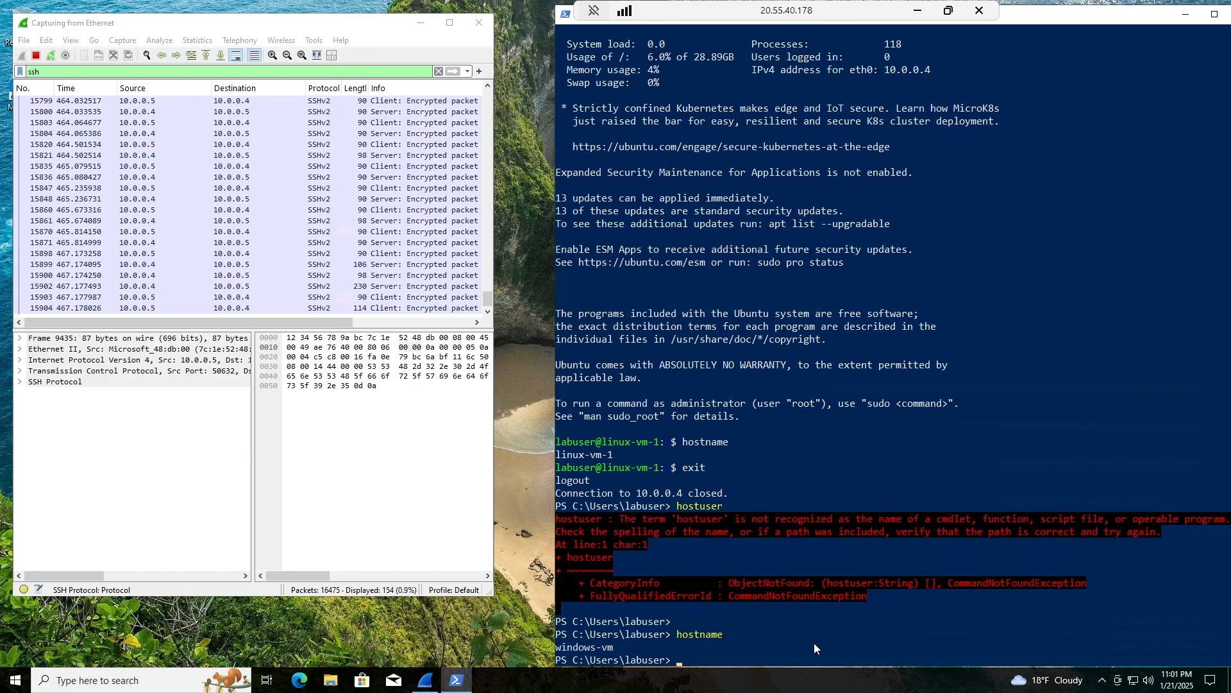
mouse_move(553, 648)
mouse_down()
mouse_move(562, 641)
mouse_move(532, 641)
mouse_up()
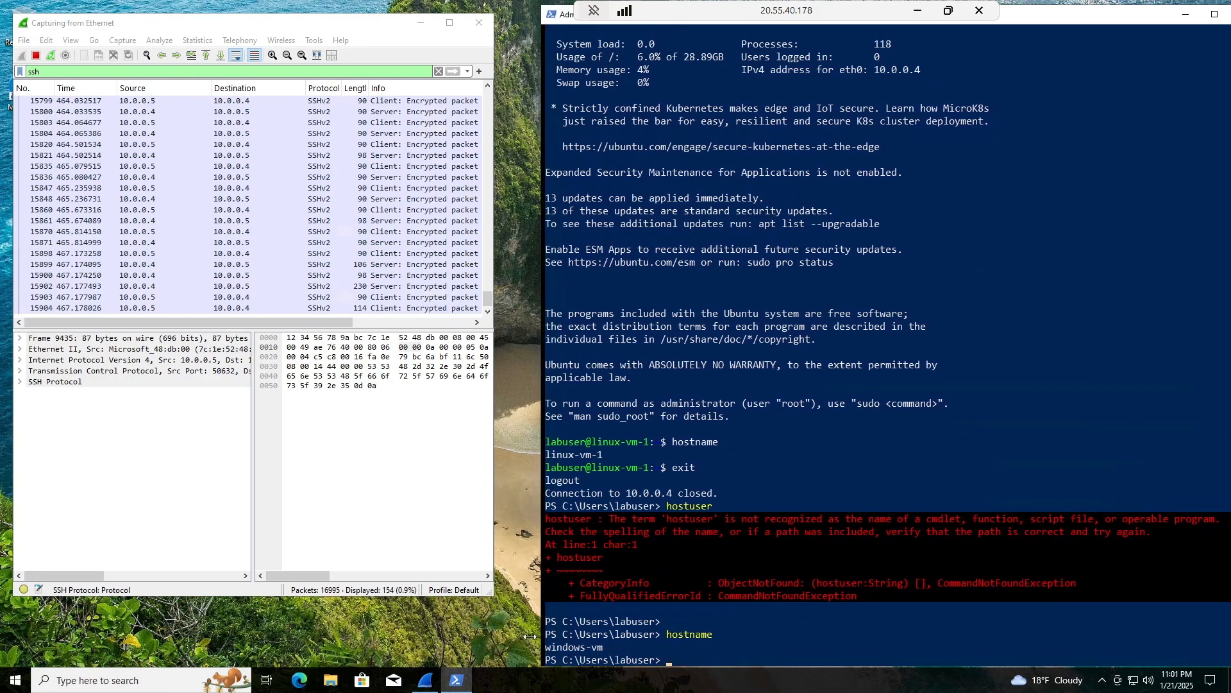
text(clear)
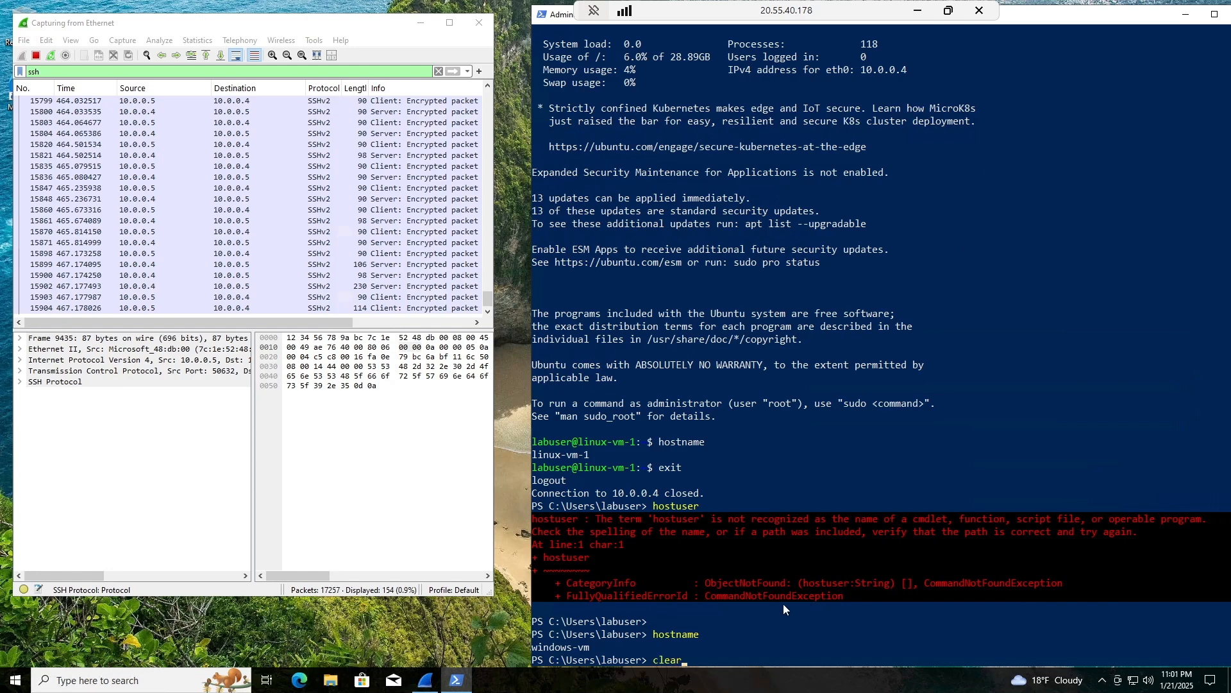
key(Return)
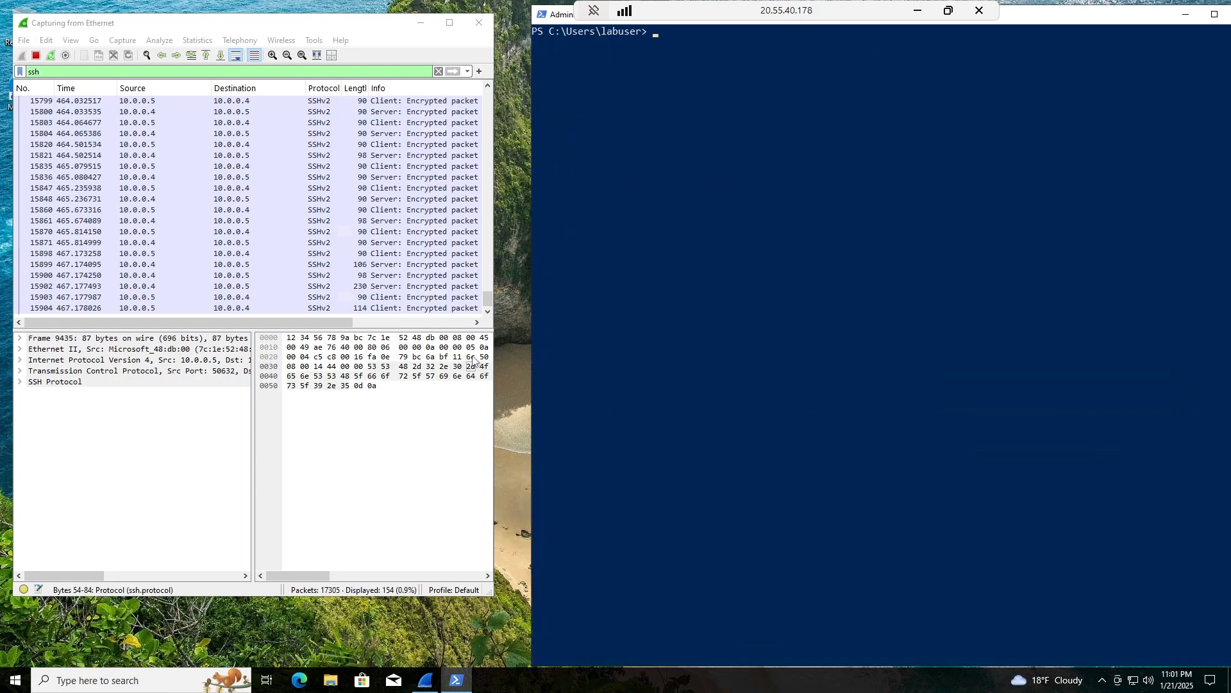
Remove the ssh display filter and restart the Wireshark capture without saving.
scroll(281, 247, up, 15)
scroll(252, 248, down, 15)
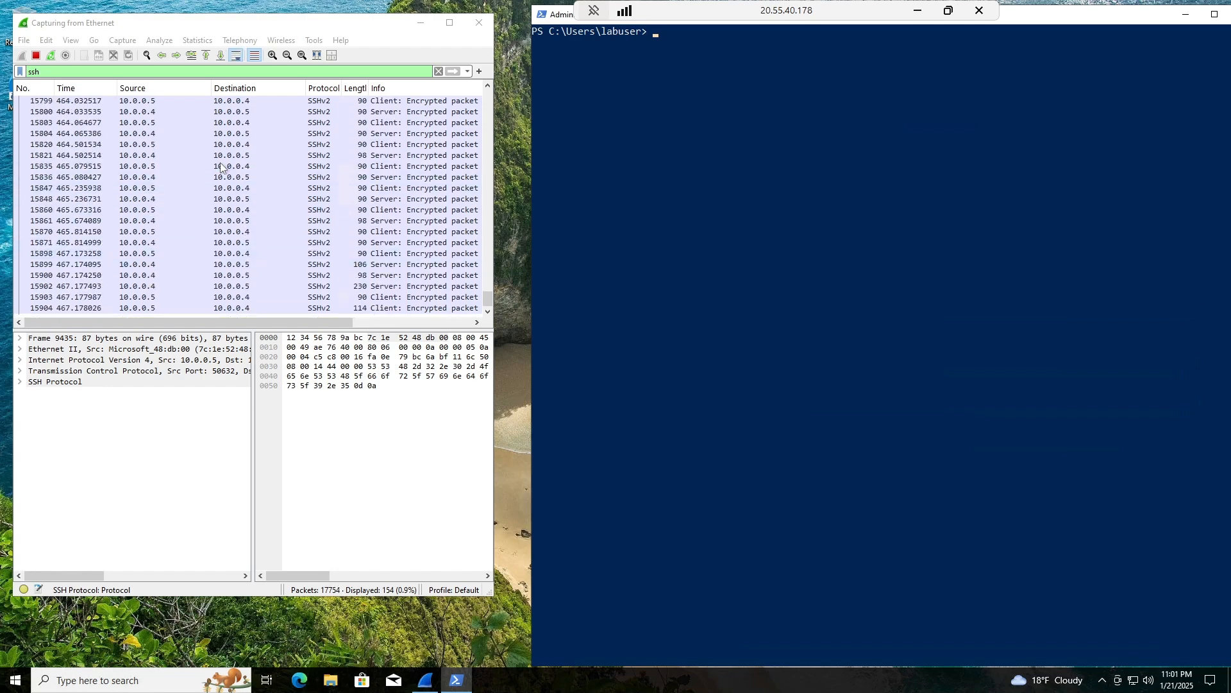
click(50, 55)
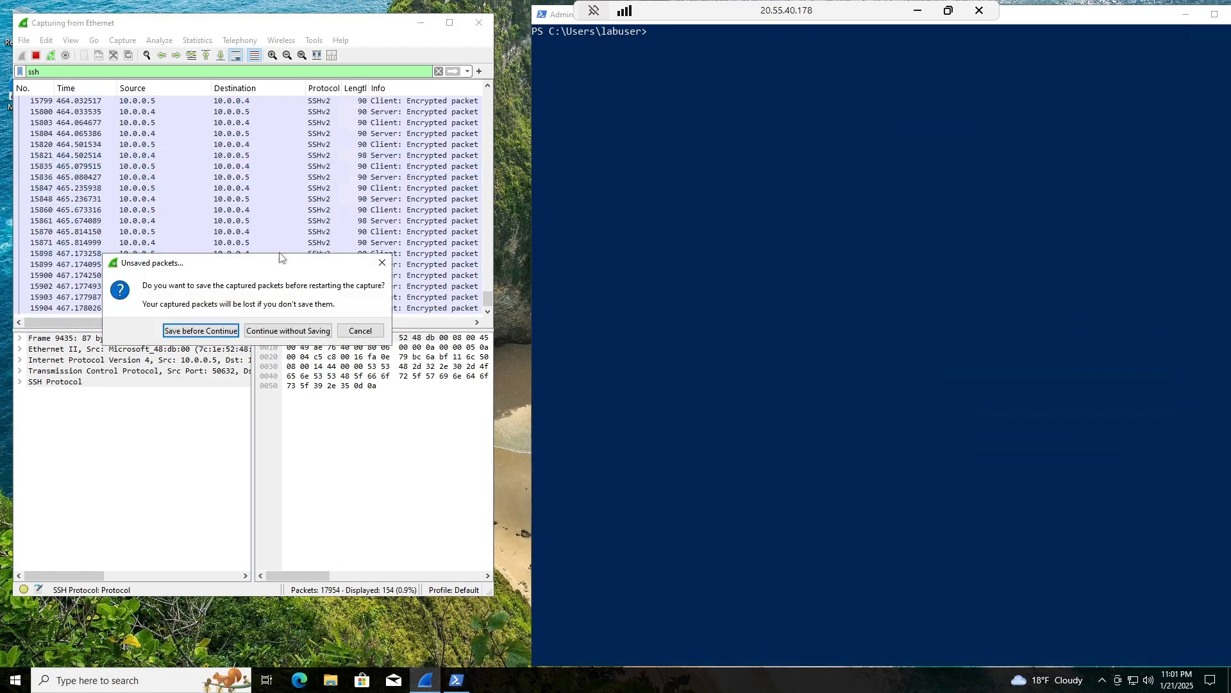
click(288, 329)
double_click(34, 72)
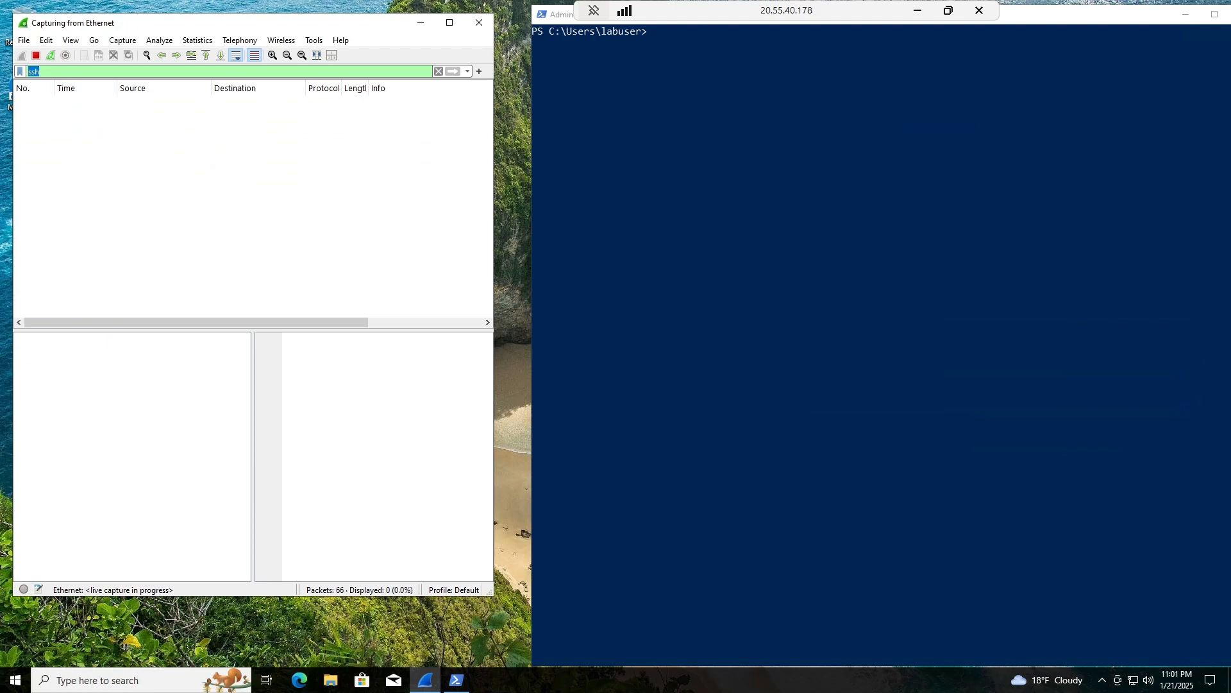
key(BackSpace)
key(Return)
key(ctrl+r)
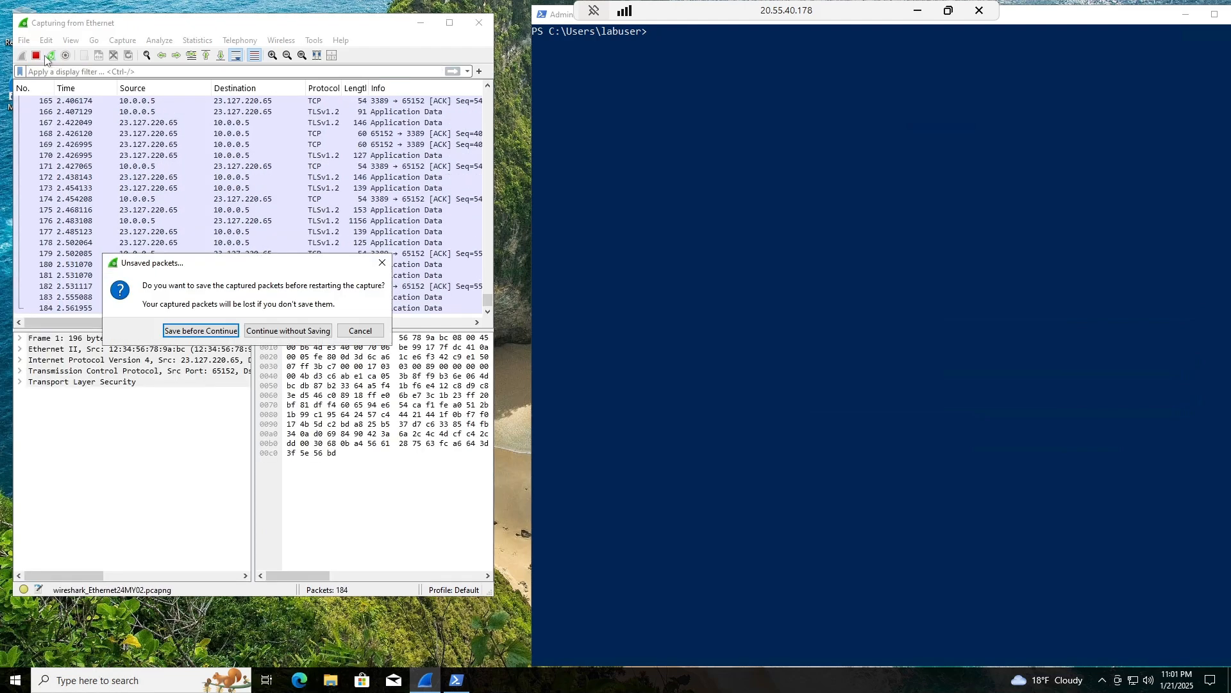
click(288, 330)
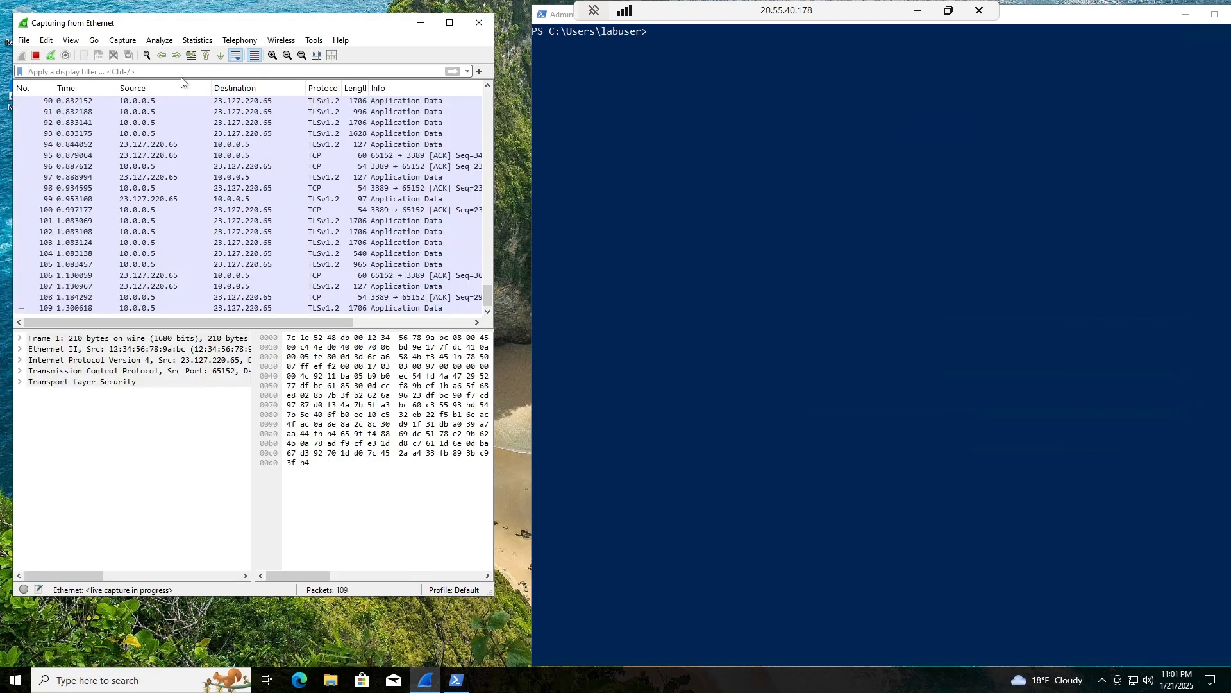
Apply the dhcp display filter, which shows 0 packets.
text(dhc)
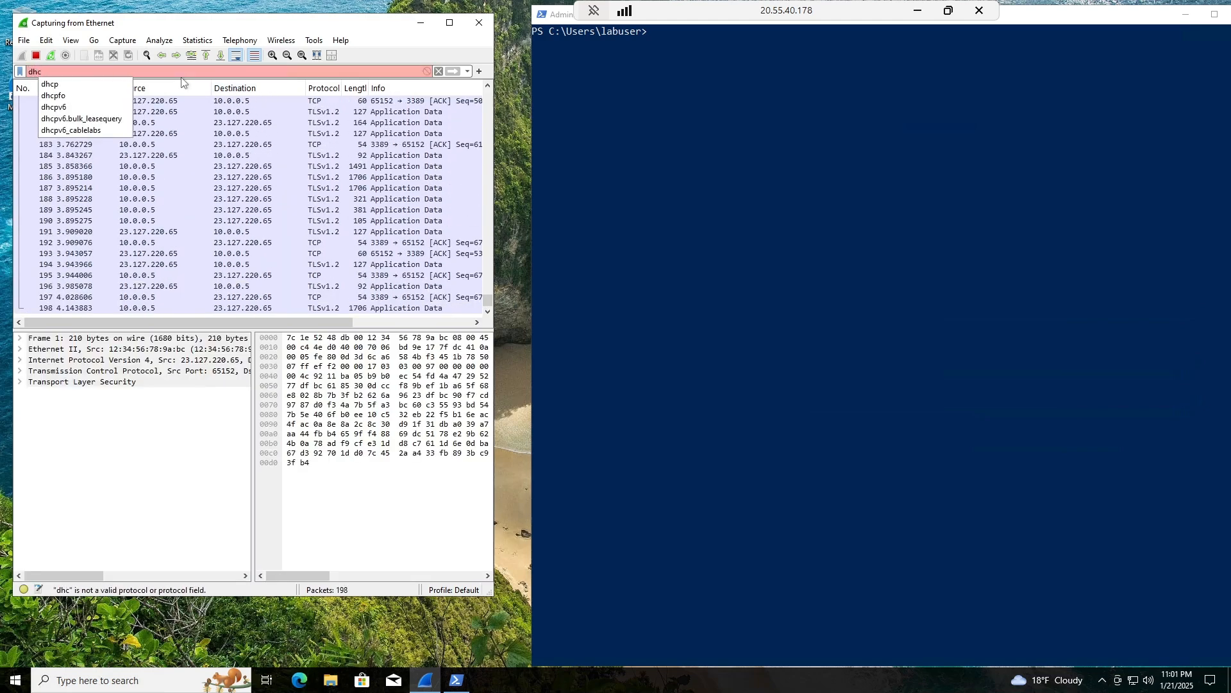
click(110, 84)
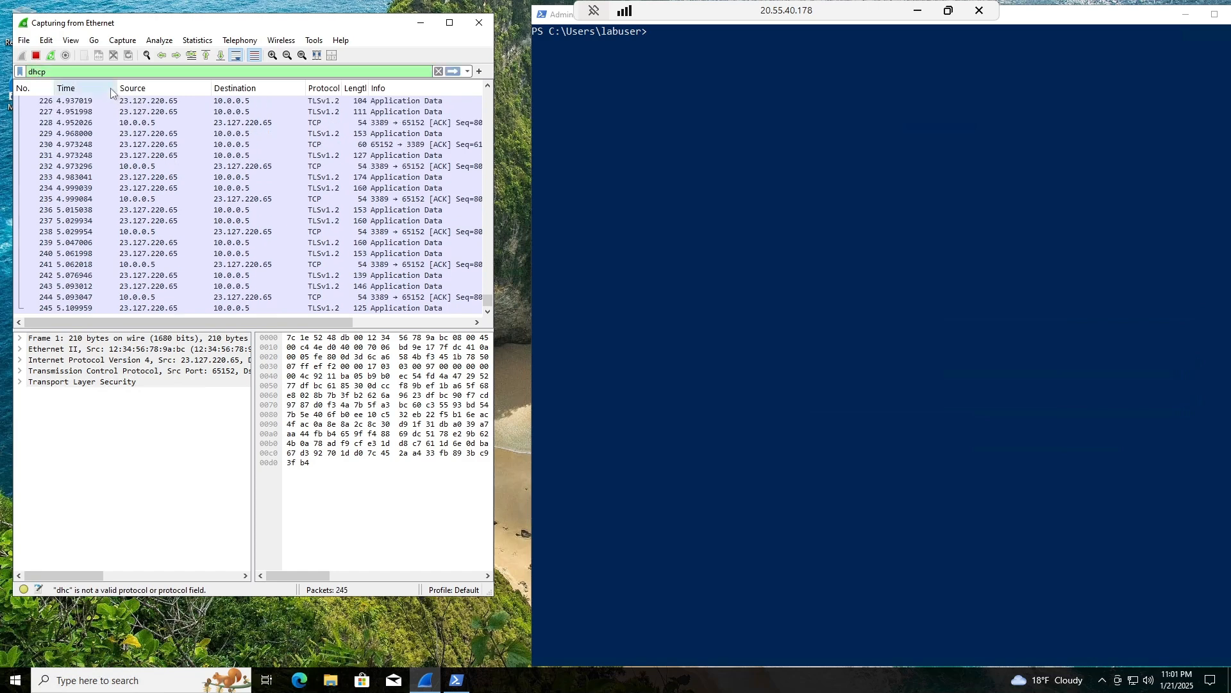
key(Return)
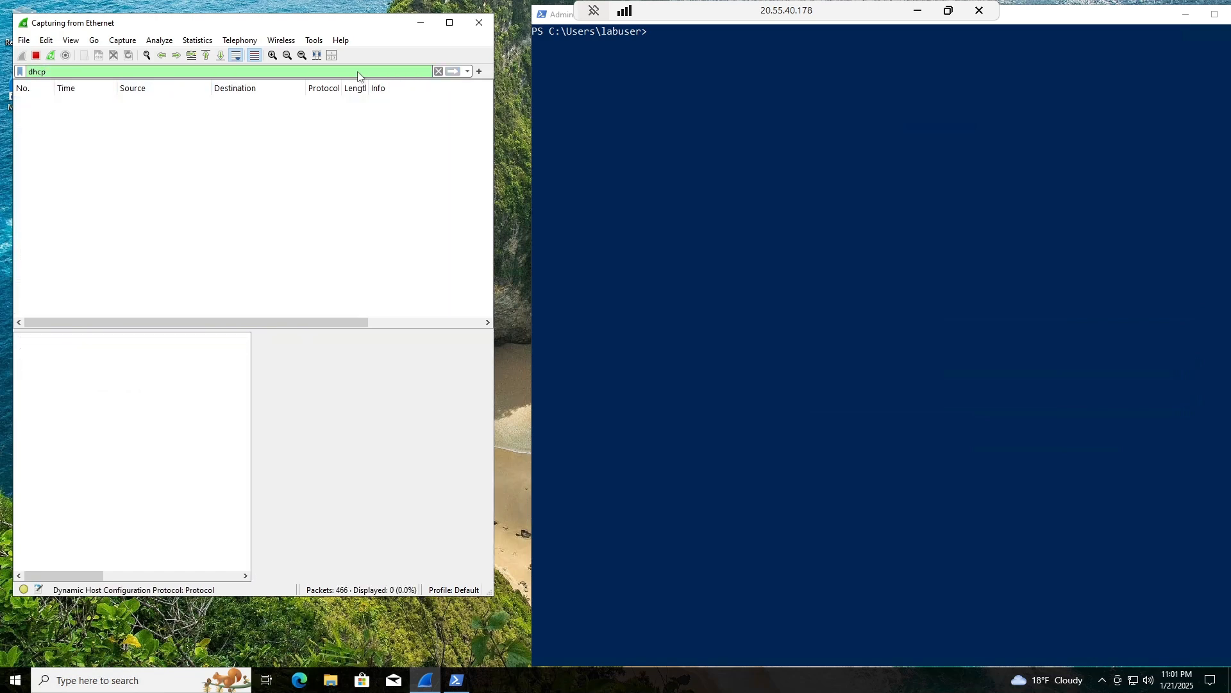
click(259, 175)
click(122, 679)
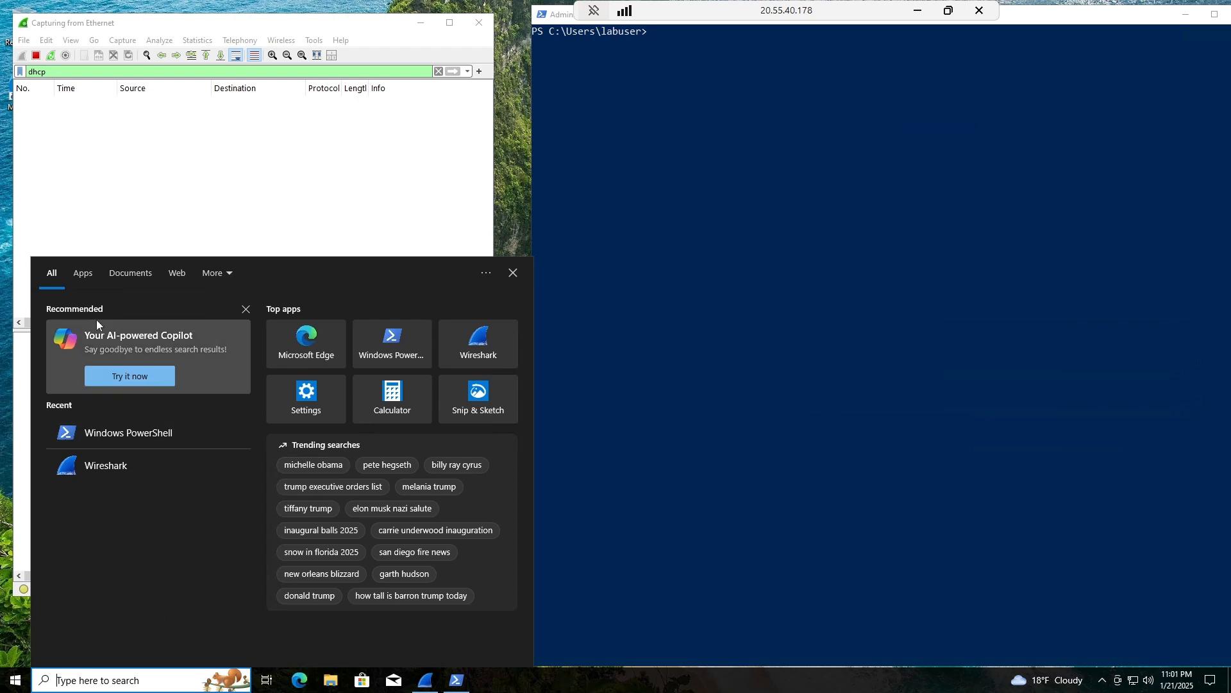
Launch Notepad from Windows search.
text(not)
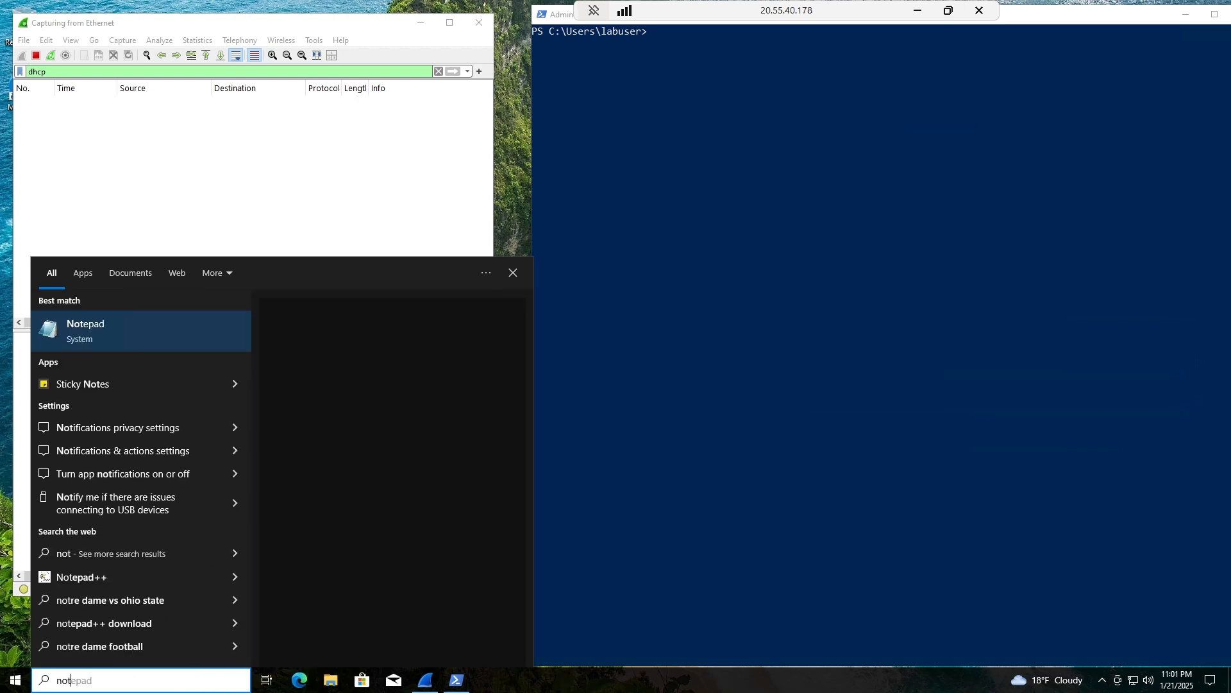
click(102, 339)
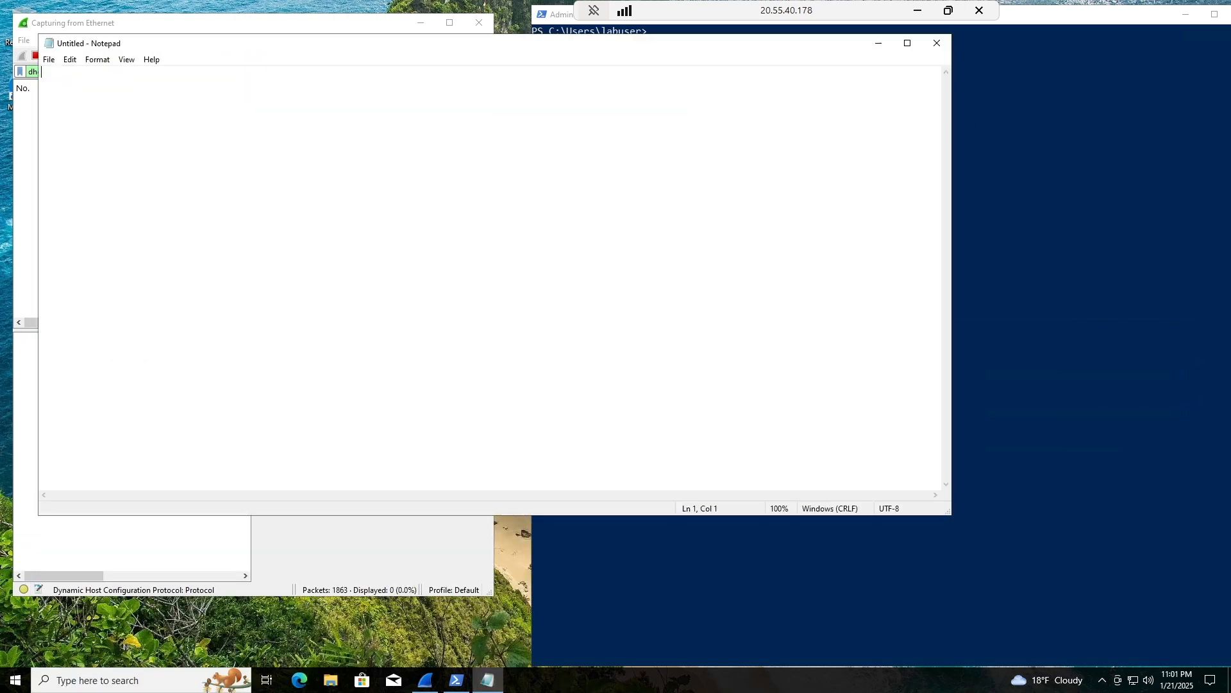
click(49, 59)
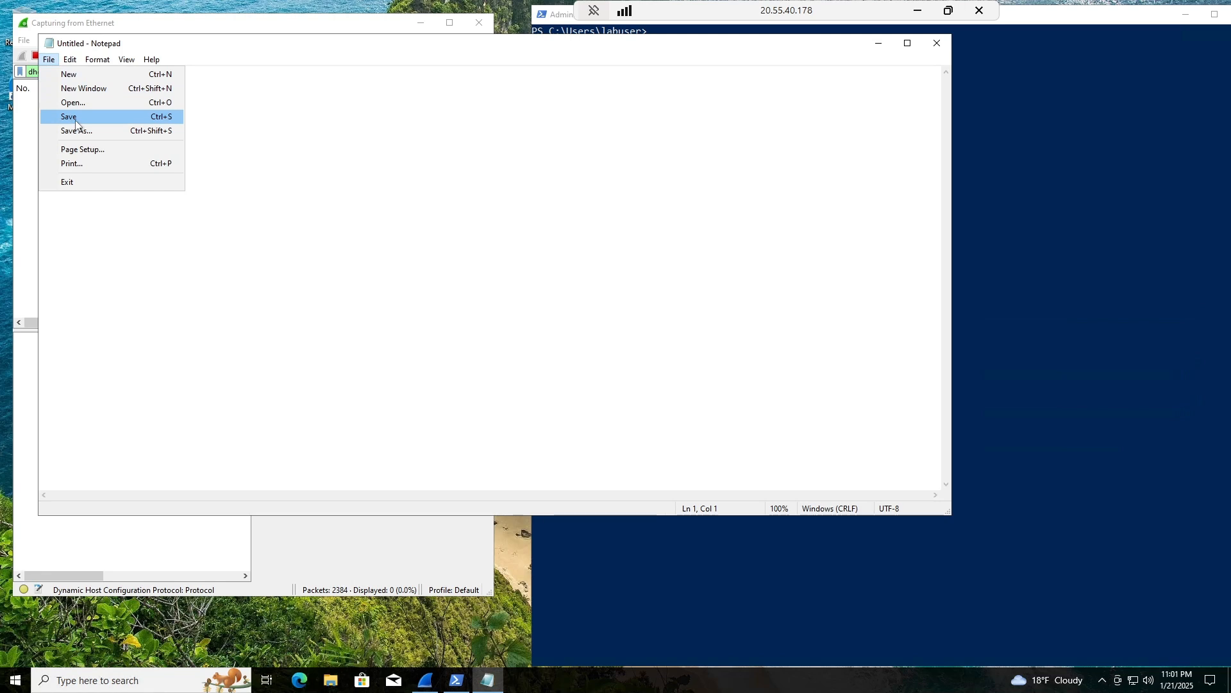
click(269, 153)
Write ipconfig /release and ipconfig /renew on two lines and start saving the note.
text(i)
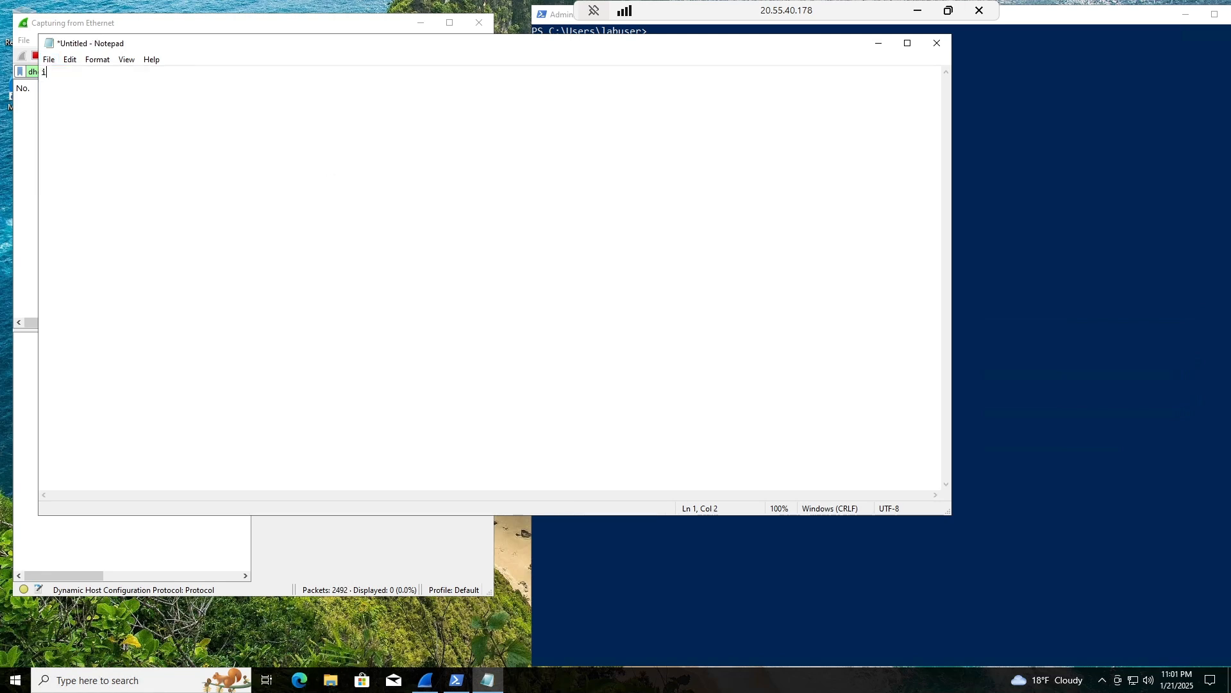
text(pconfig)
text( /rele)
text(ase )
text(ic)
key(BackSpace)
text(pconfig /)
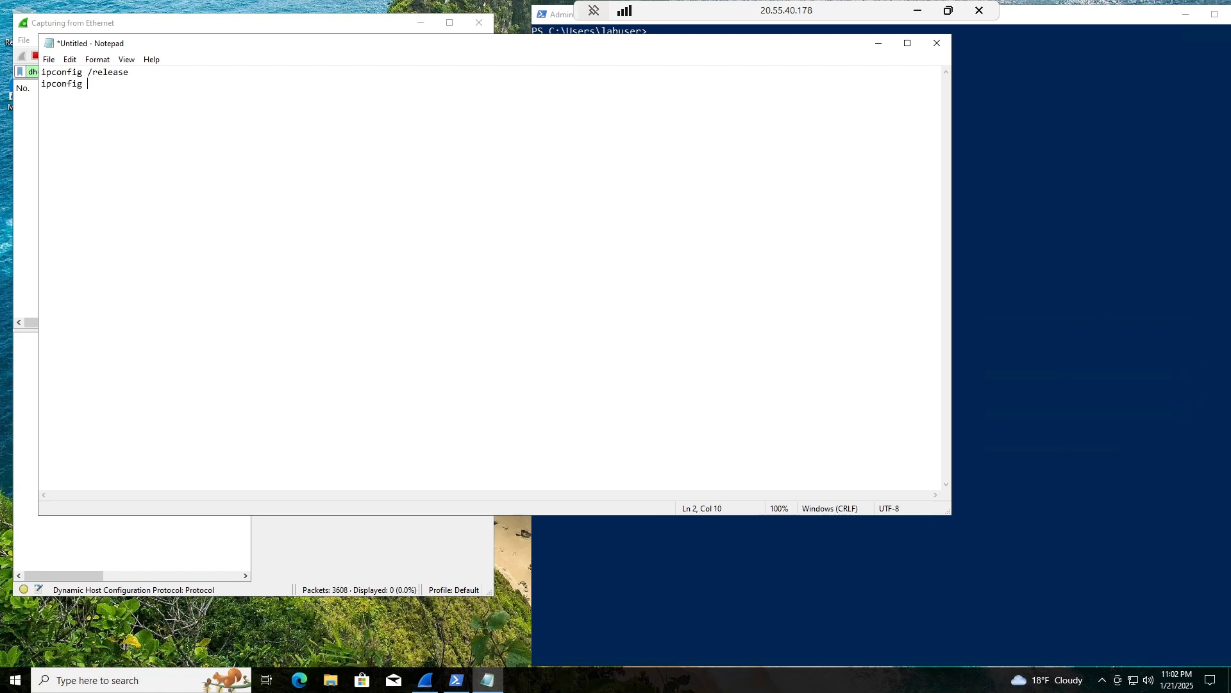
text(renew)
click(52, 61)
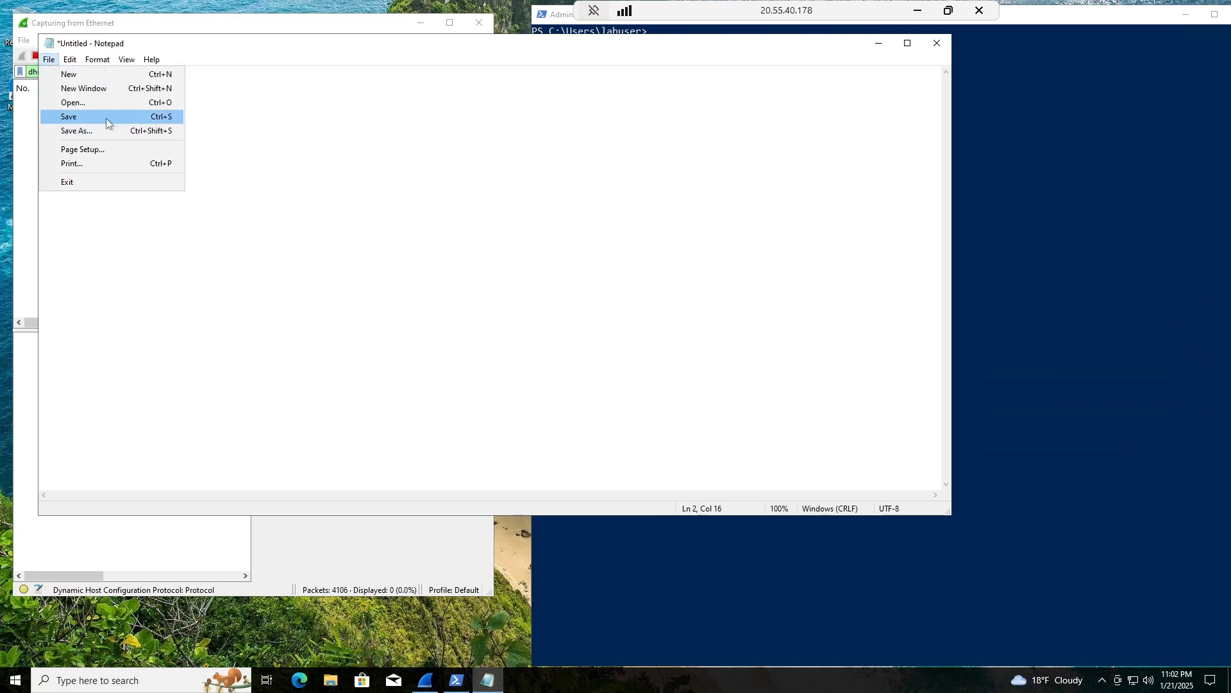
click(105, 117)
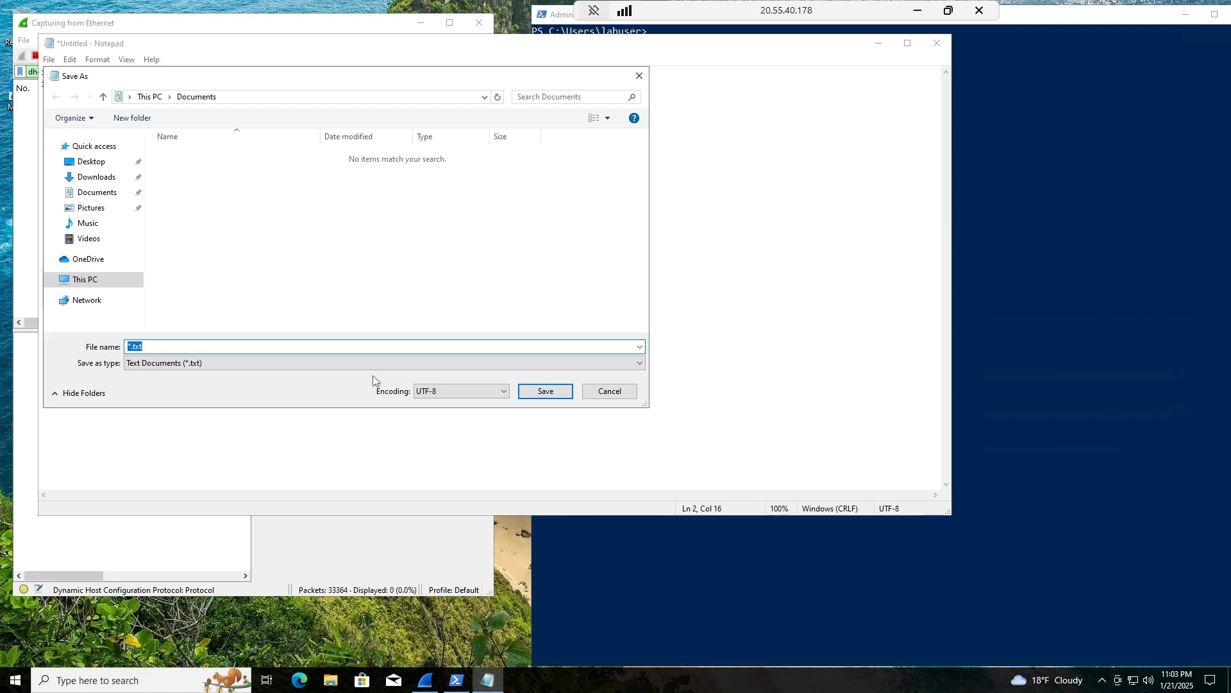
Point the Save As dialog at the C:\ProgramData folder.
click(218, 99)
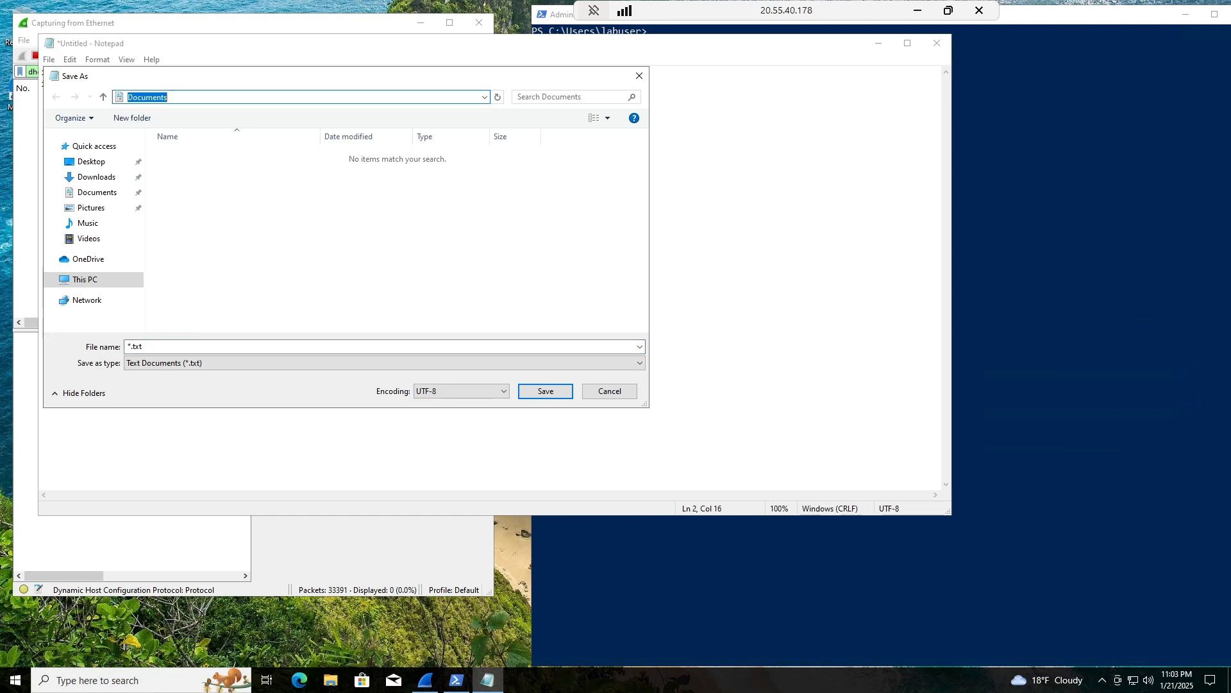
text(pro)
key(BackSpace)
key(BackSpace)
key(BackSpace)
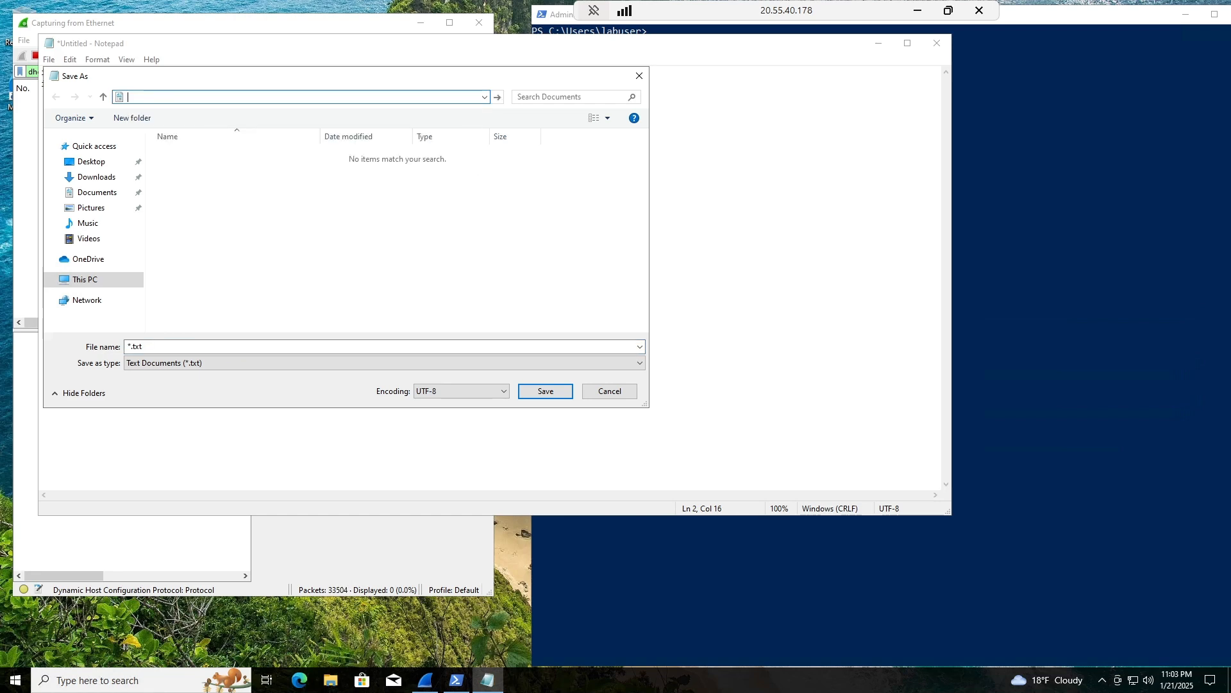
text(c)
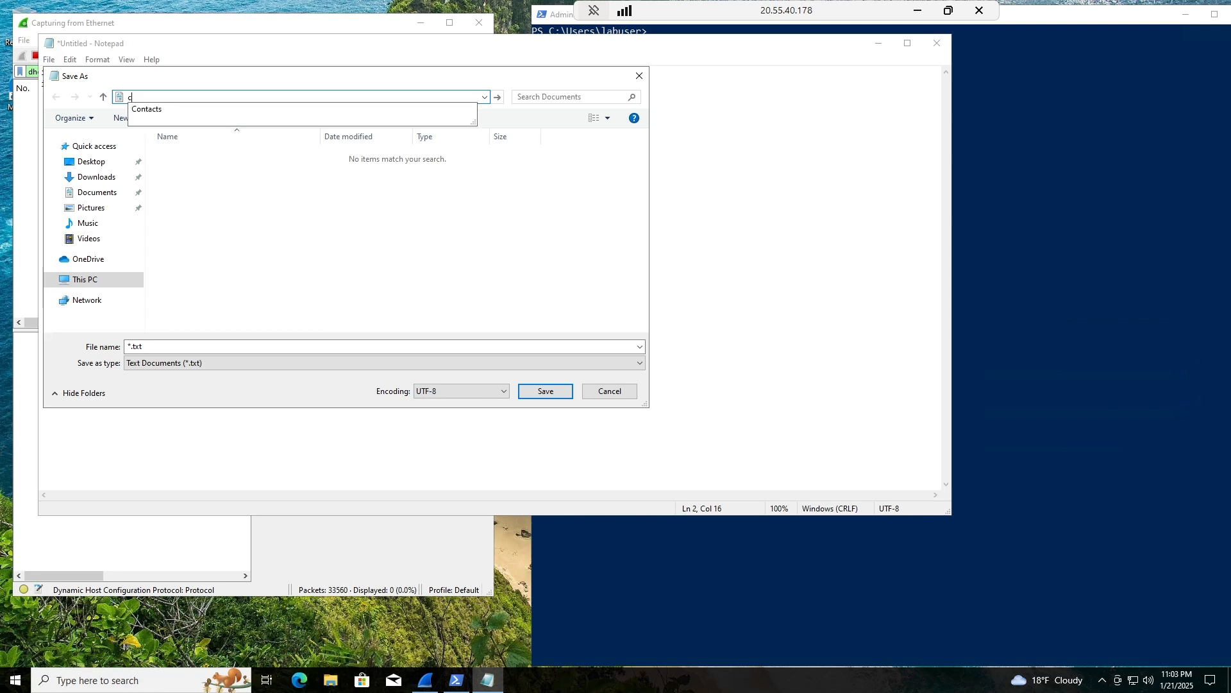
text(: programdata)
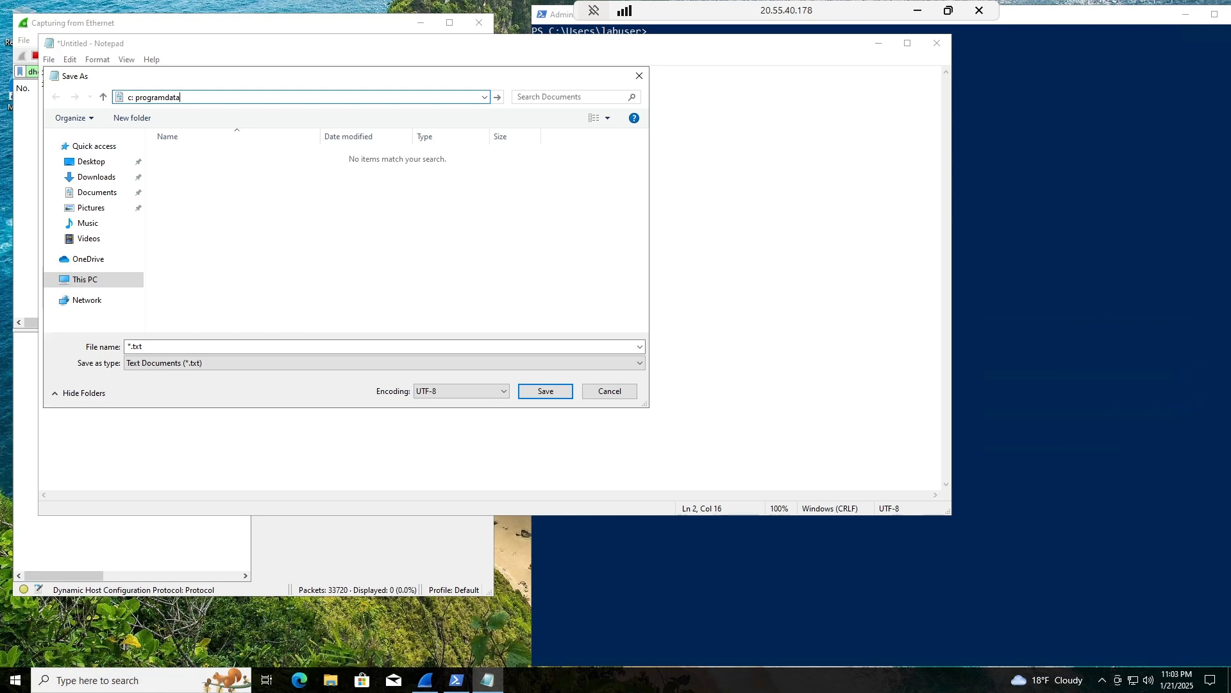
key(Return)
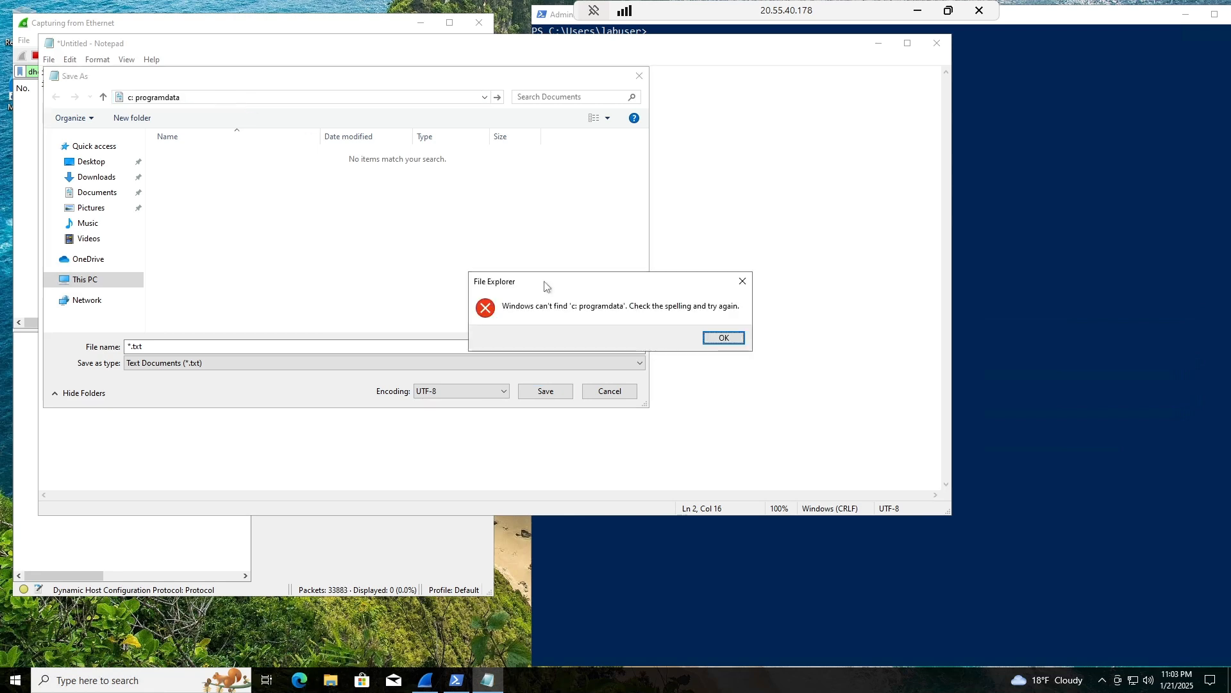
click(723, 338)
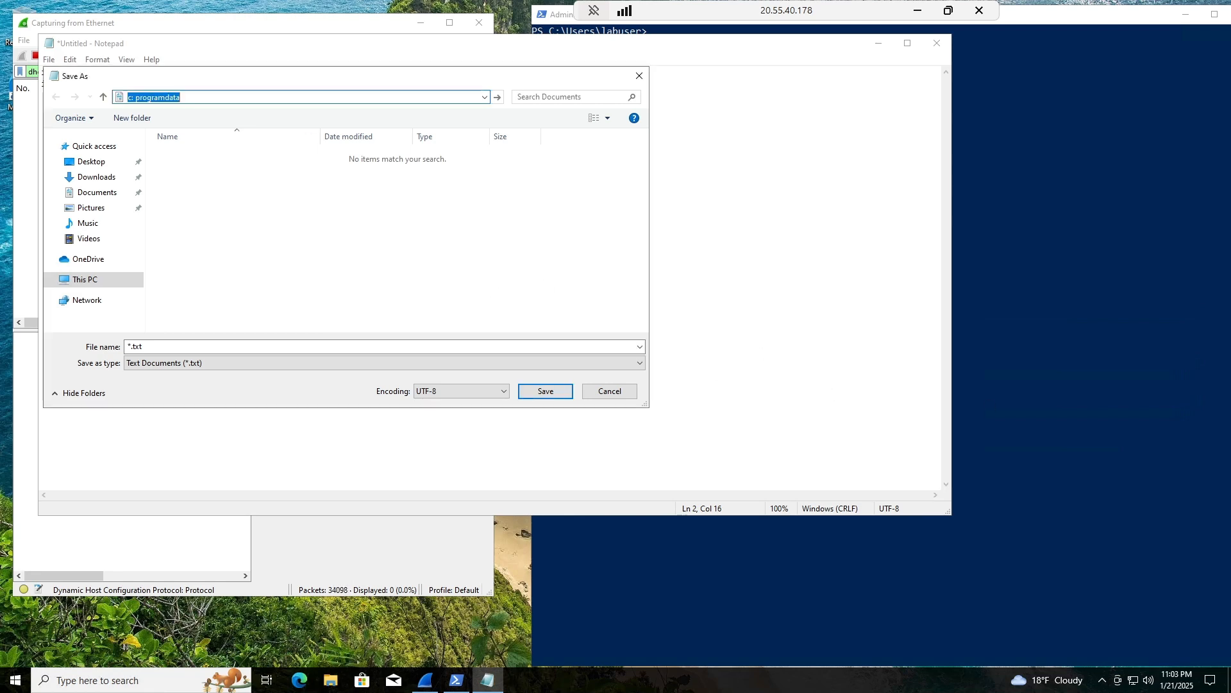
click(132, 97)
key(Delete)
text(\)
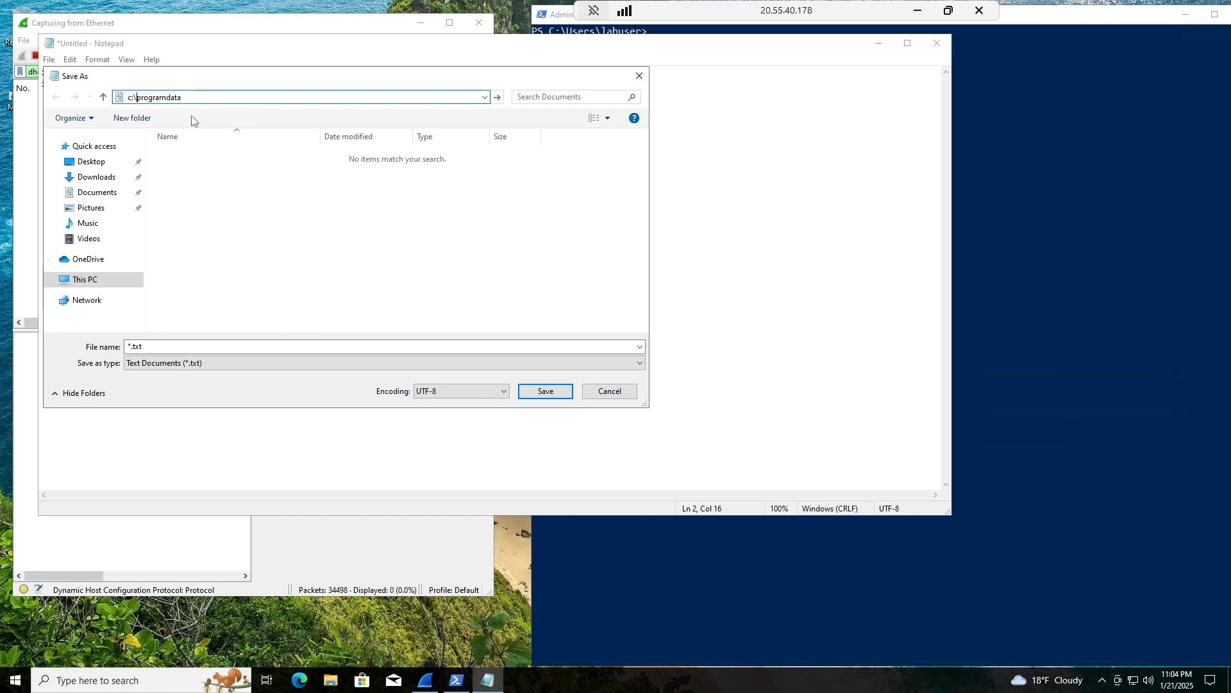
key(End)
key(Return)
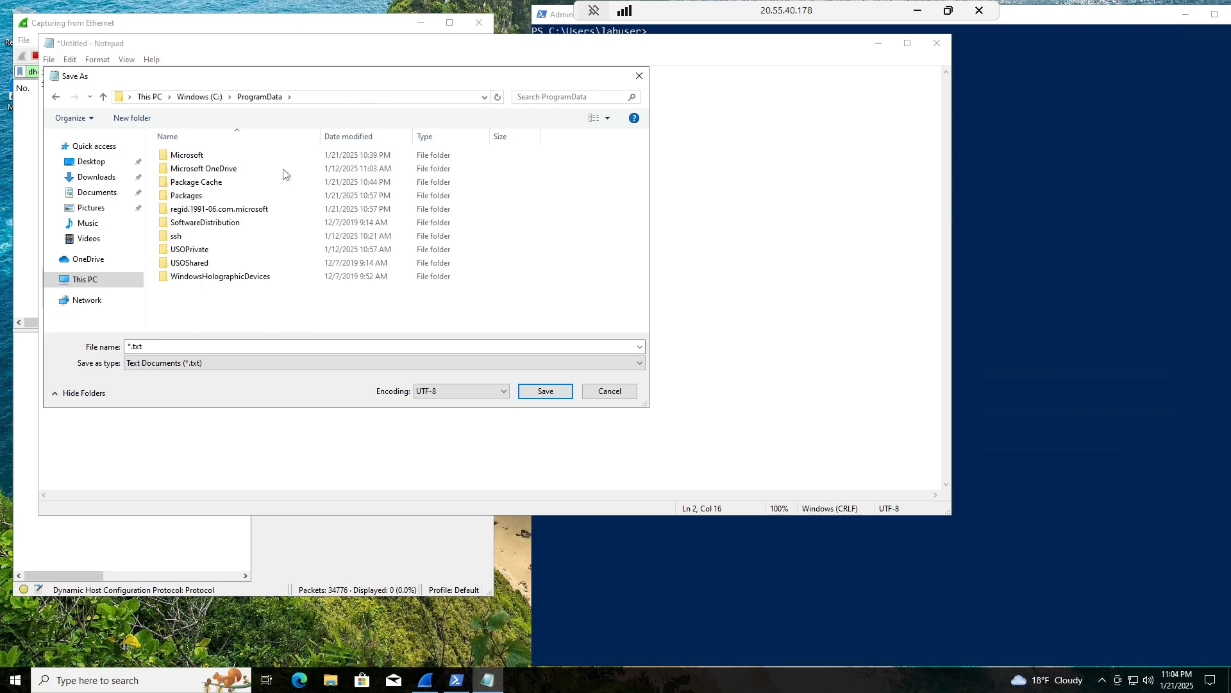
Save the note as dhcp.bat with the All Files type.
click(213, 364)
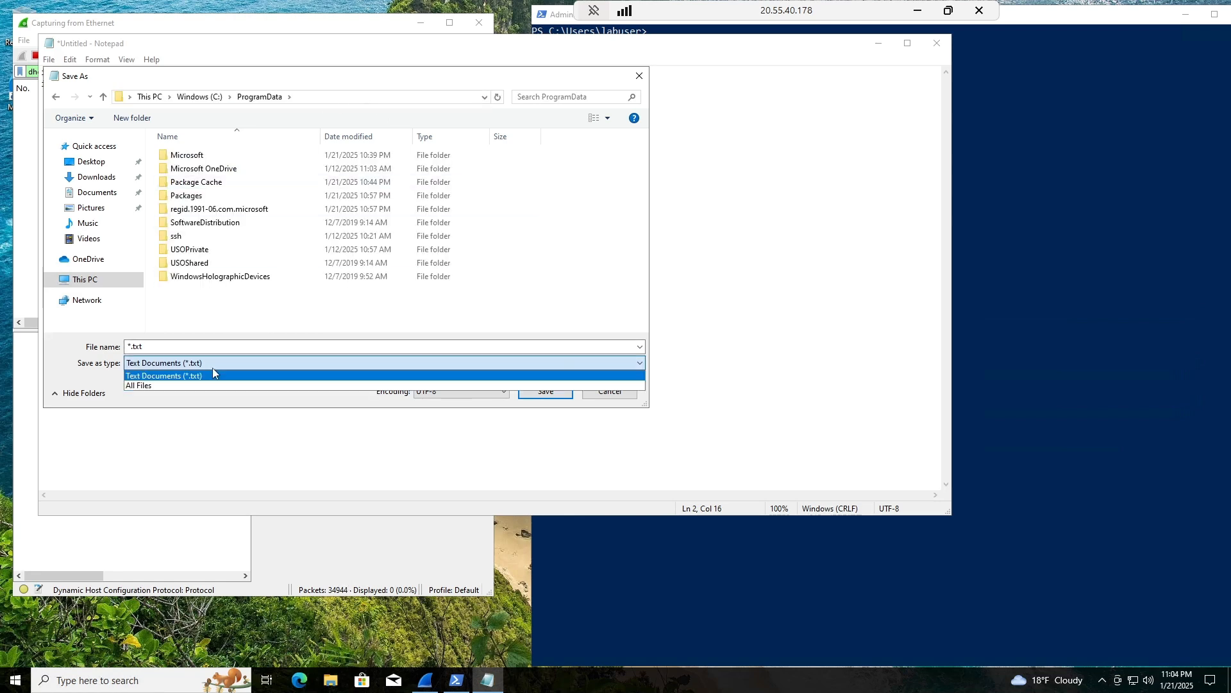
click(201, 387)
click(204, 350)
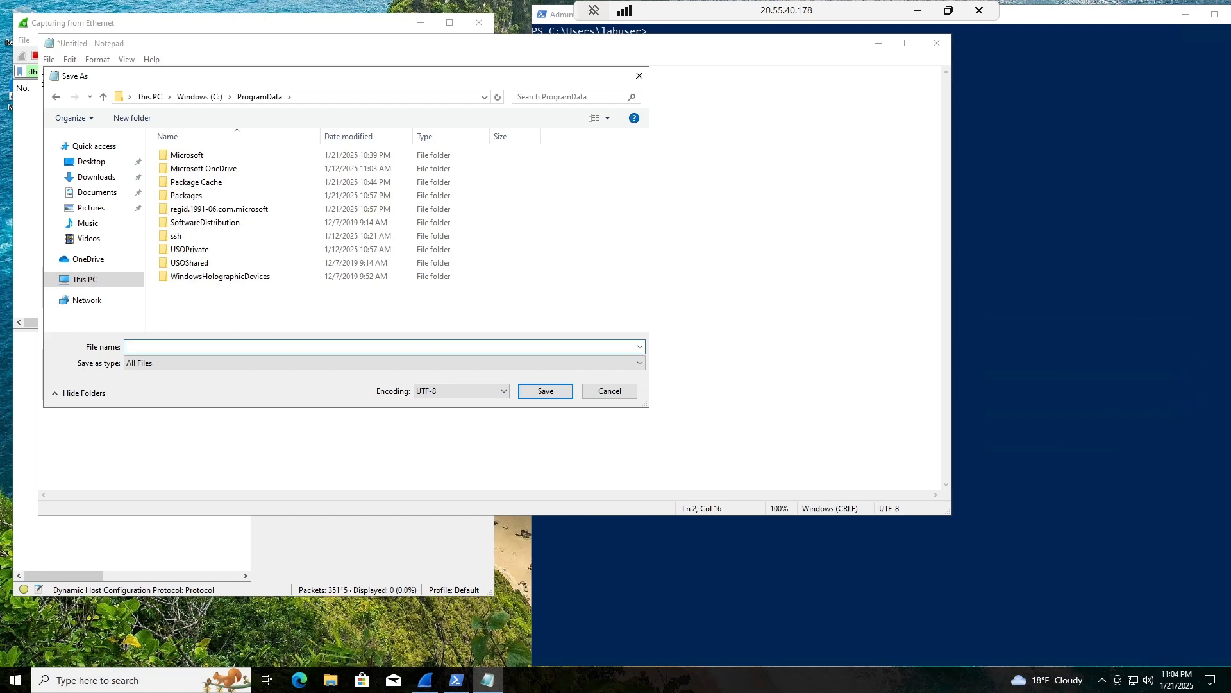
text(dhco)
key(BackSpace)
text(p.bat)
click(529, 391)
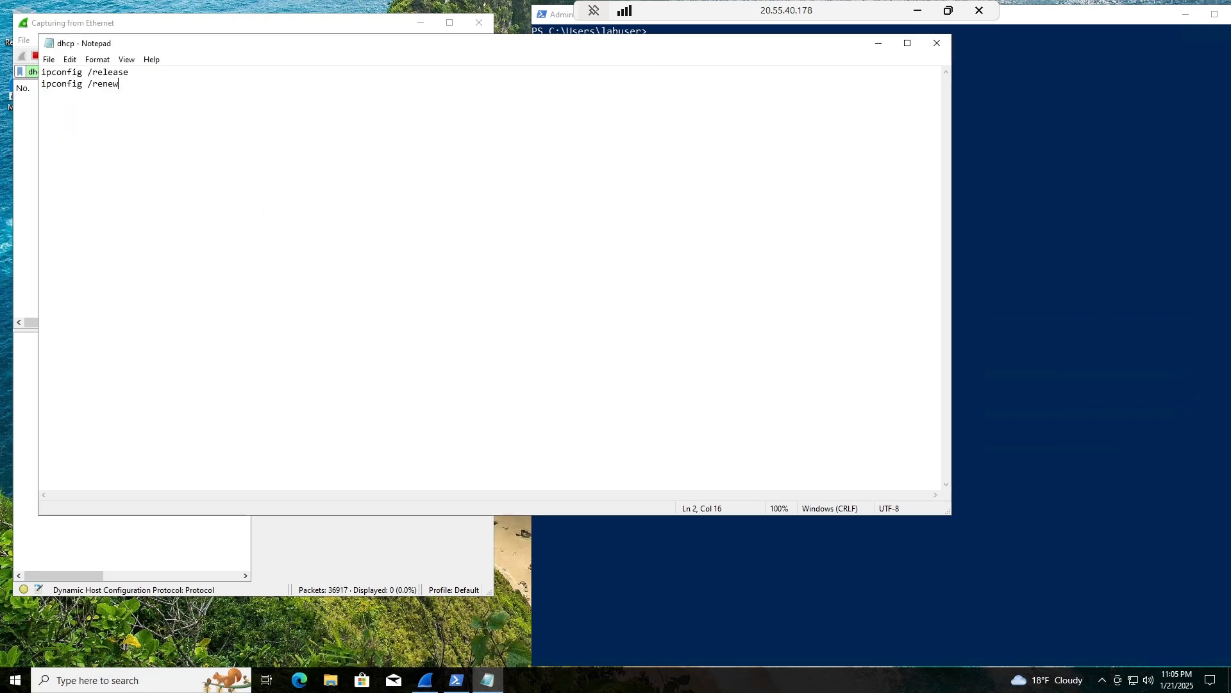
Close Notepad, then in PowerShell cd to C:\programdata, list dhcp.bat, and enter .\dhcp.bat.
click(937, 43)
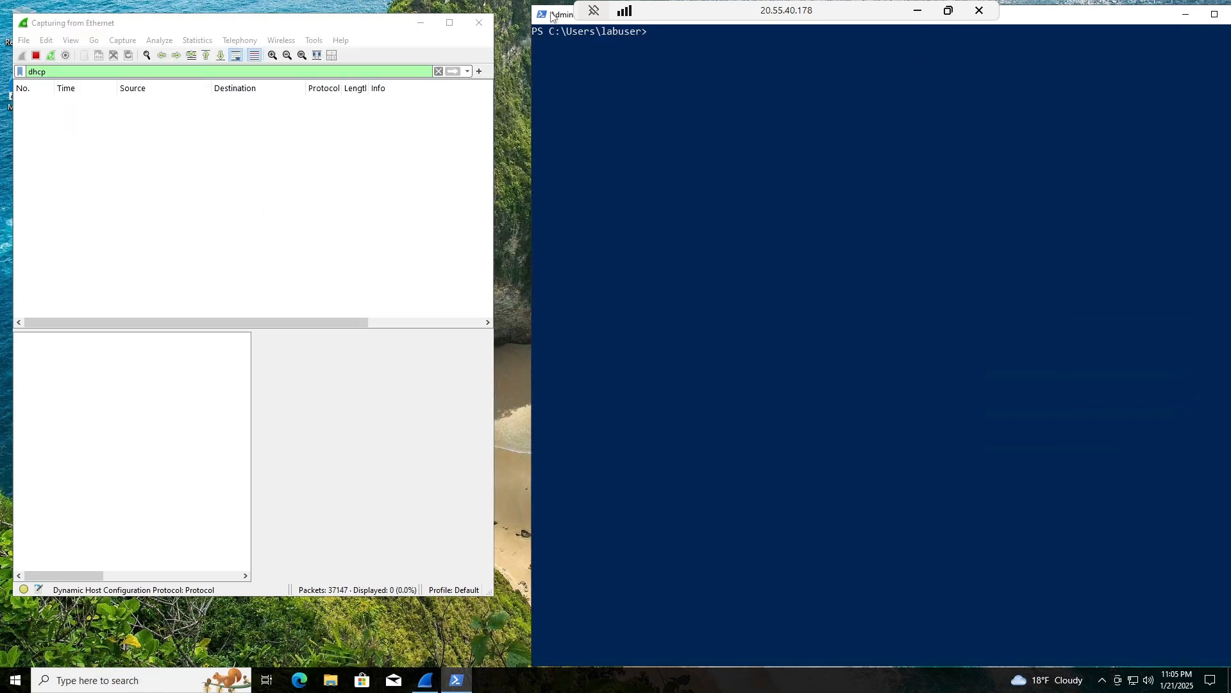
double_click(553, 14)
double_click(448, 15)
text(cd c:\programdata)
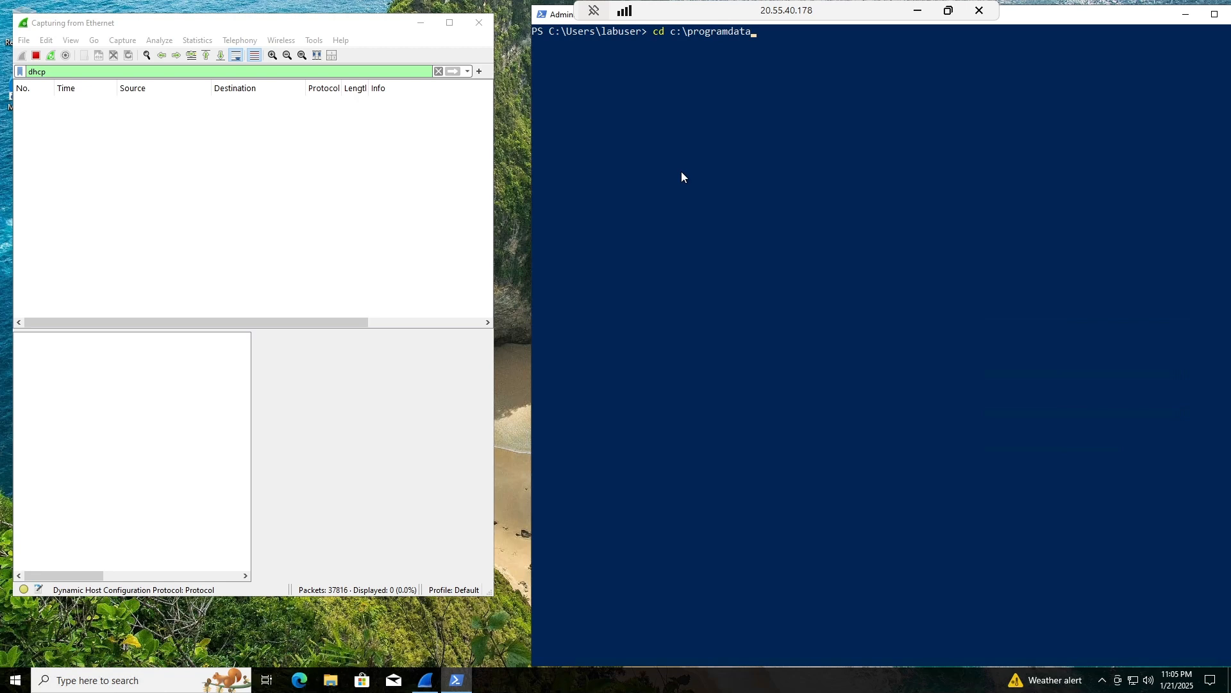
key(Return)
text(ls)
key(Return)
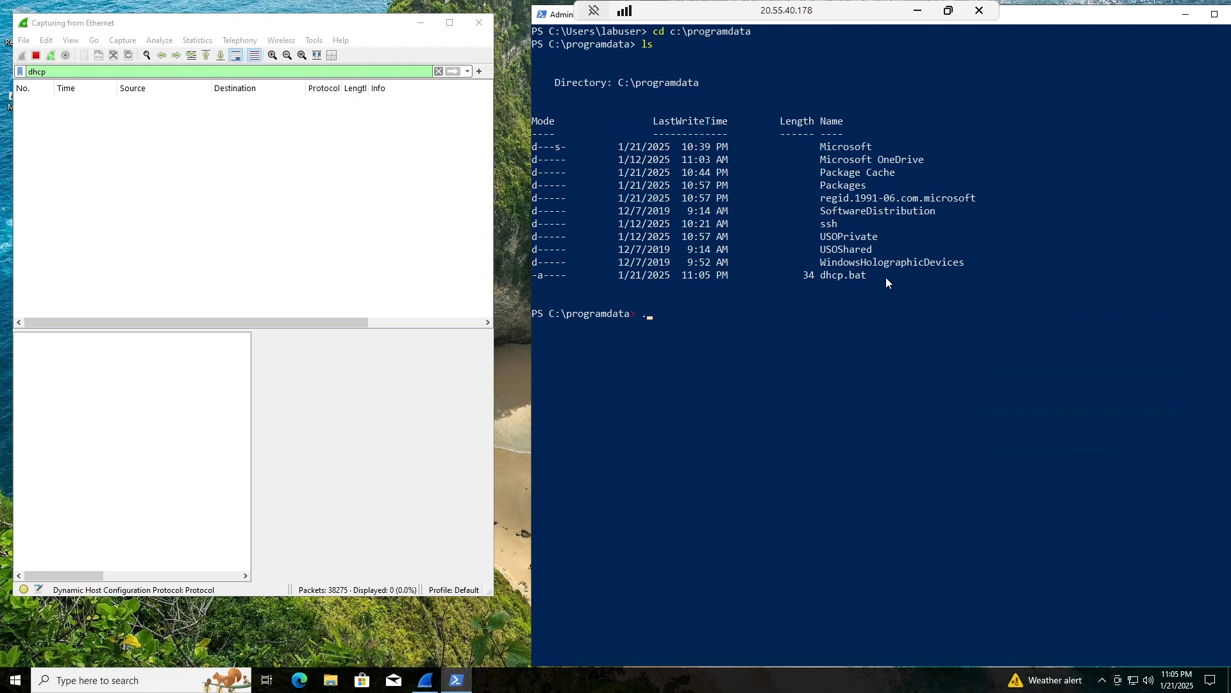
text(\dhcp.bat)
Run dhcp.bat, inspect the DHCP ACK packet in maximized Wireshark, then minimize Wireshark.
key(Return)
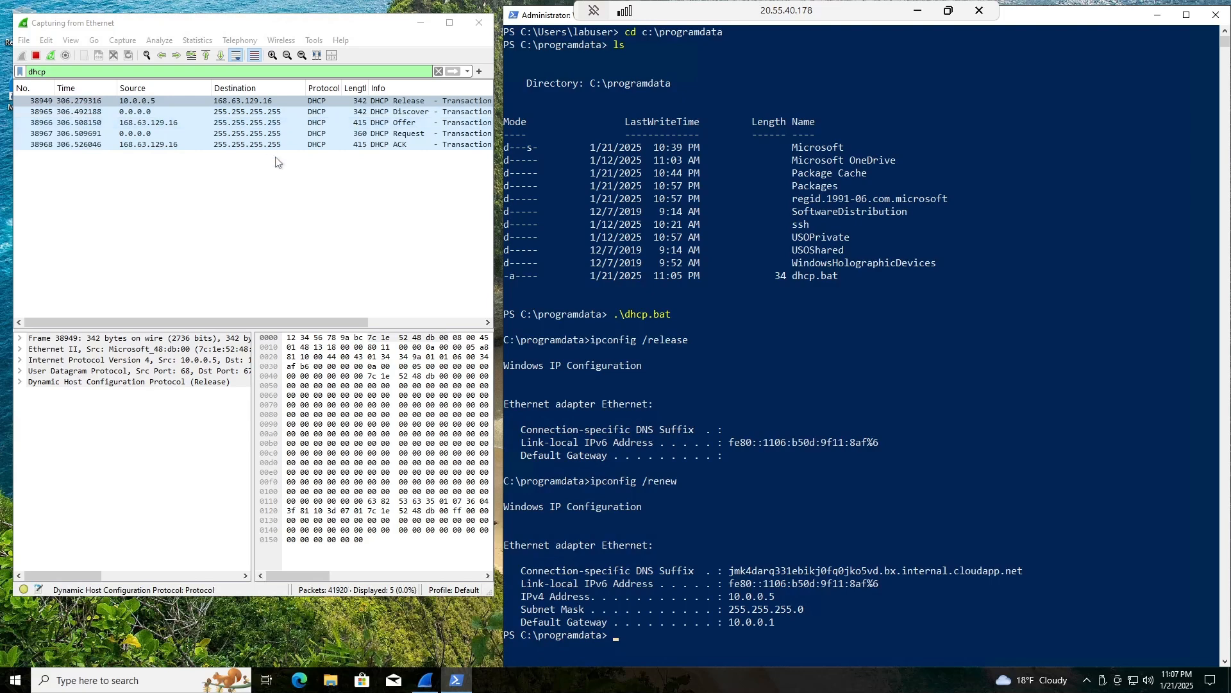
click(452, 24)
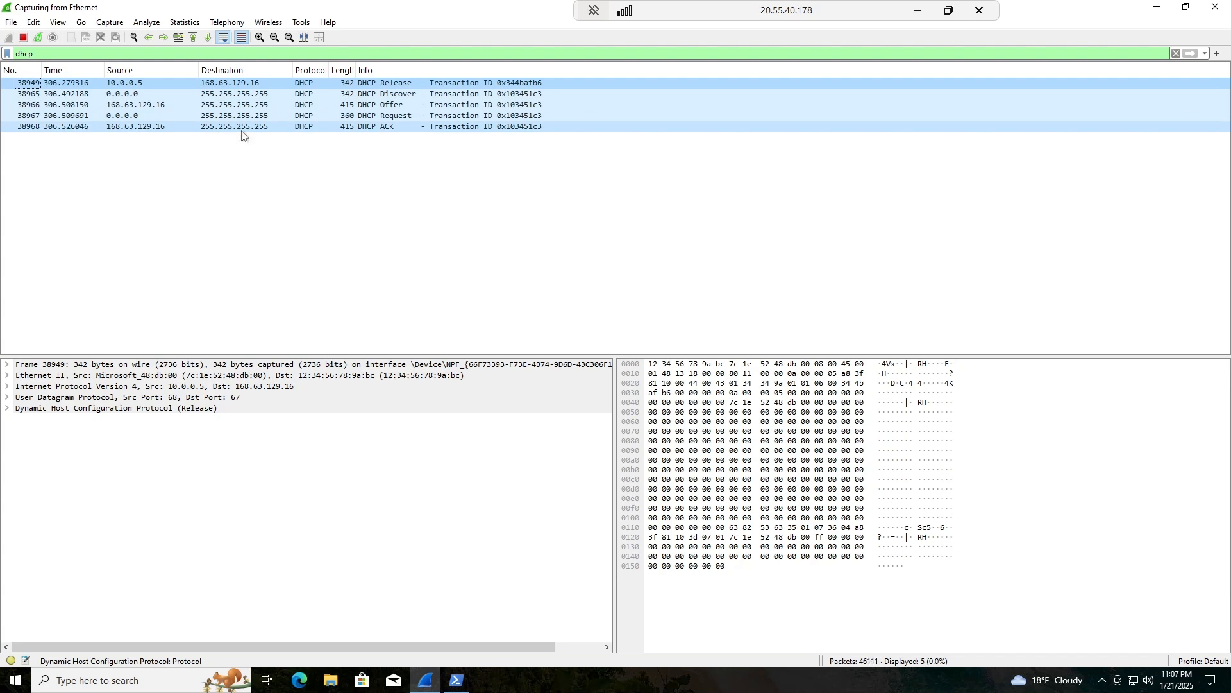
click(120, 128)
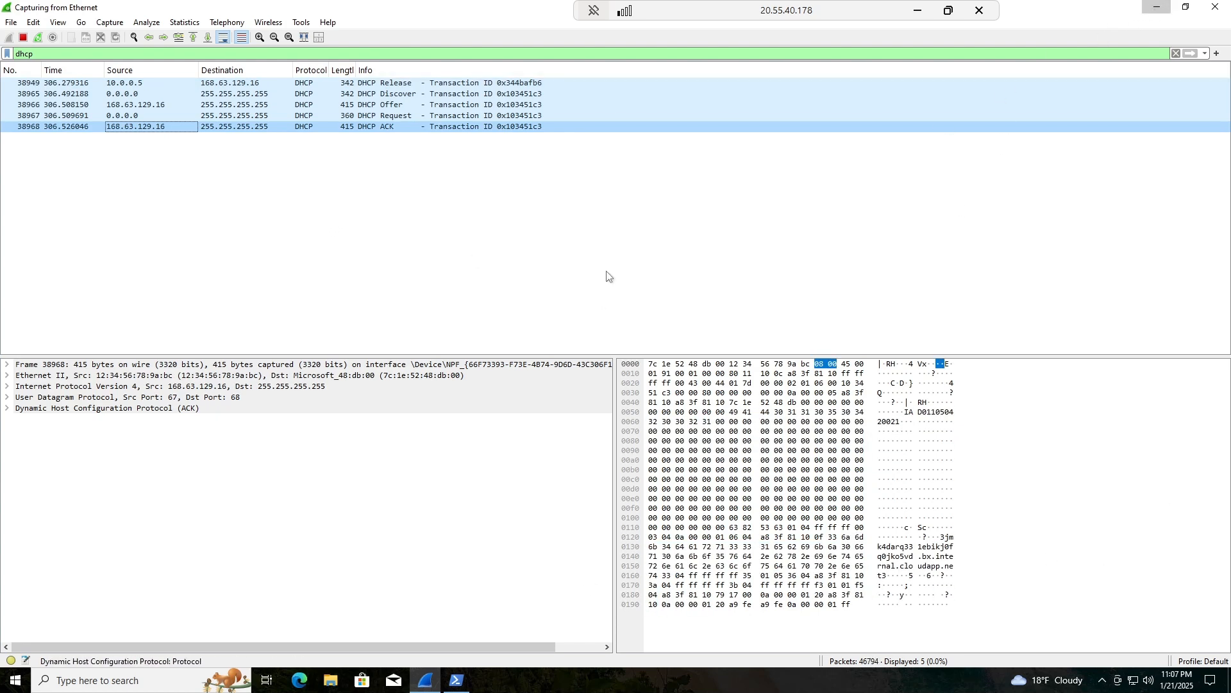
click(425, 680)
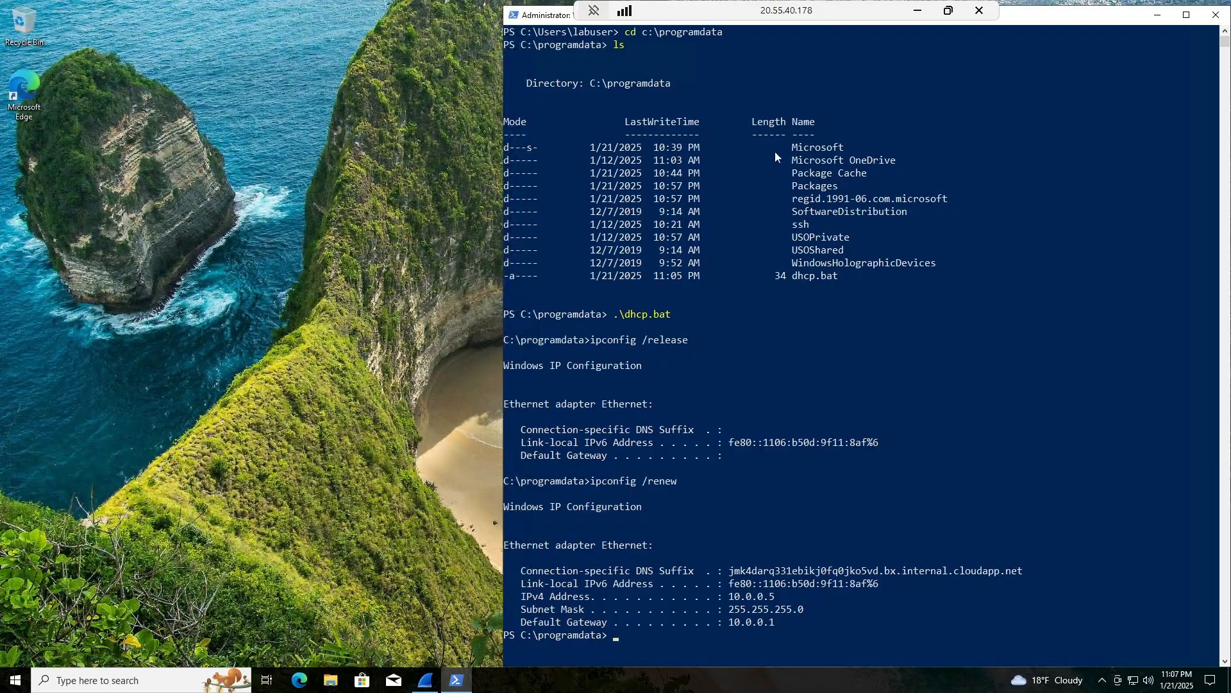
click(918, 10)
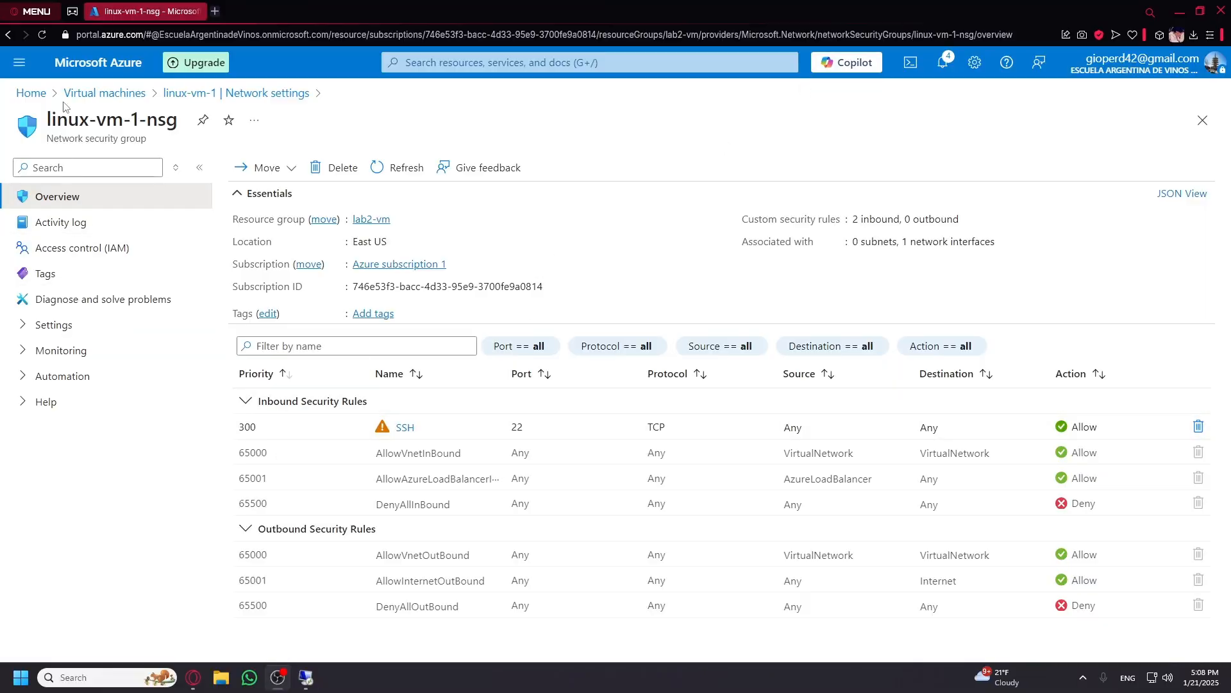
click(96, 93)
click(88, 317)
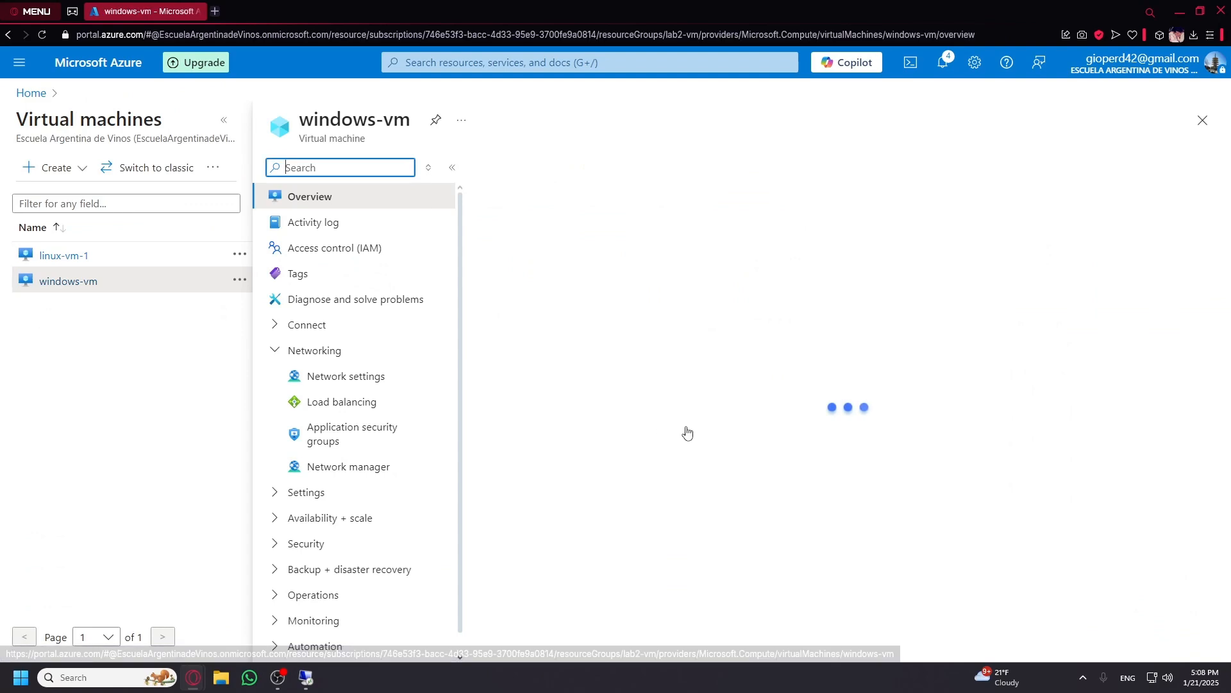
scroll(928, 475, down, 3)
drag(988, 504, 1024, 502)
click(933, 497)
scroll(921, 492, up, 1)
scroll(921, 495, up, 2)
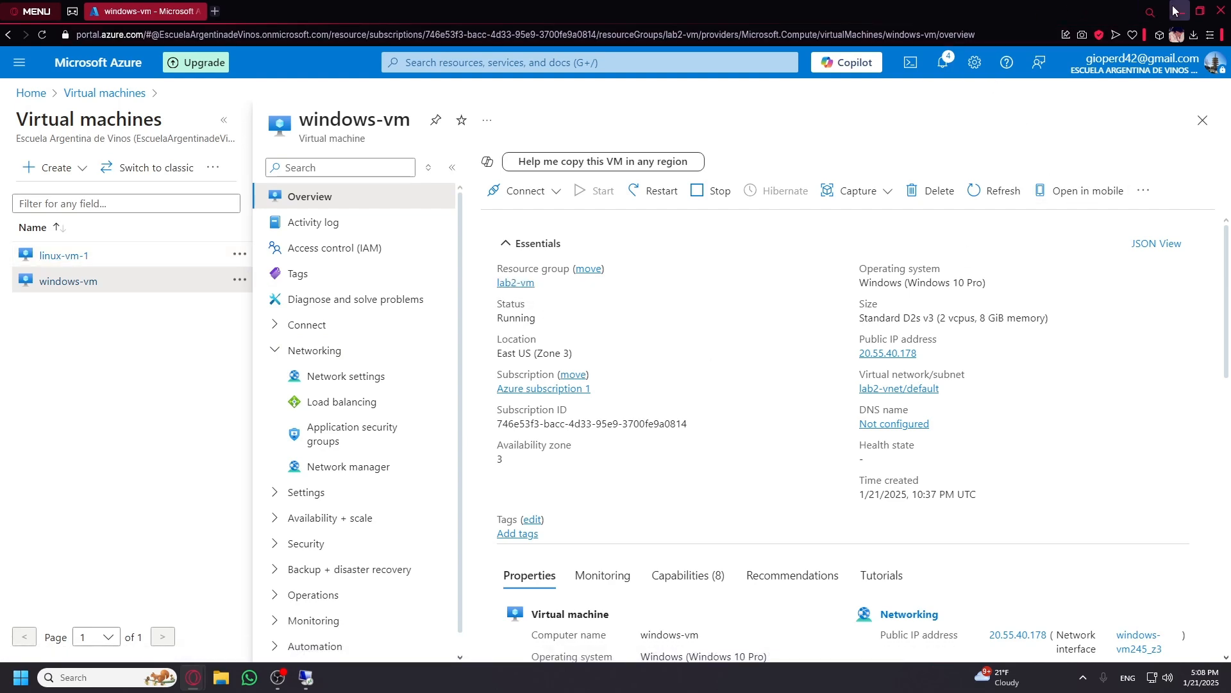
click(306, 677)
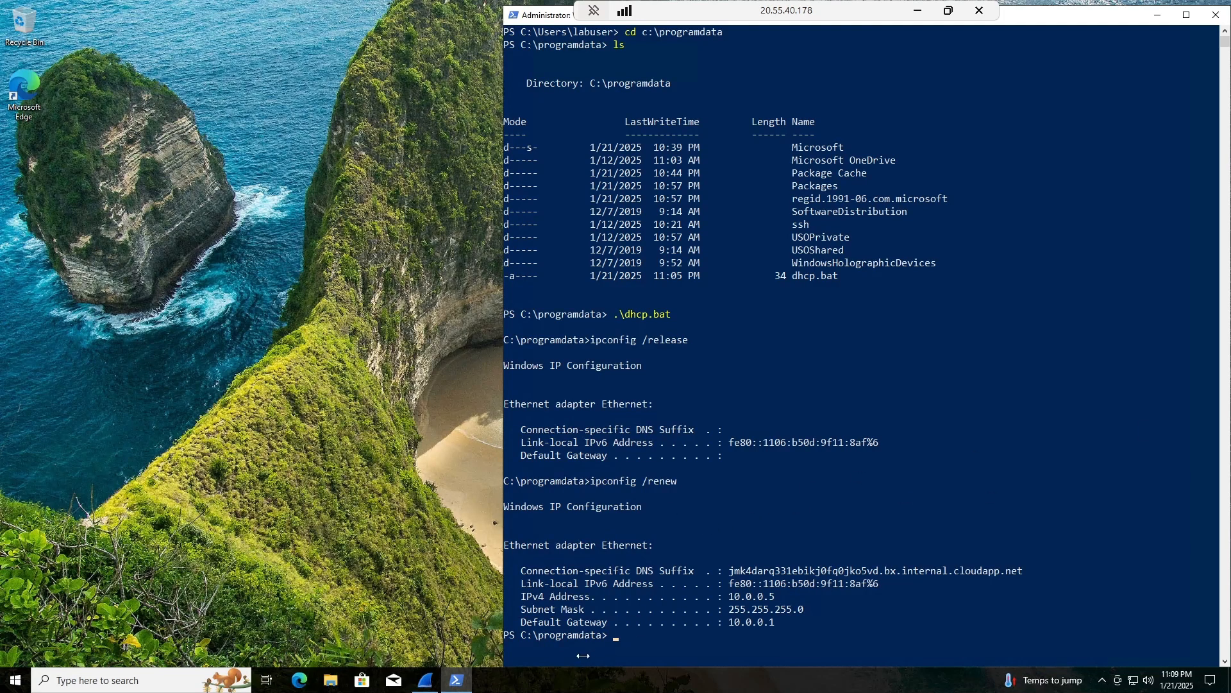
Run ipconfig in PowerShell, showing IPv4 address 10.0.0.5.
click(732, 610)
click(426, 681)
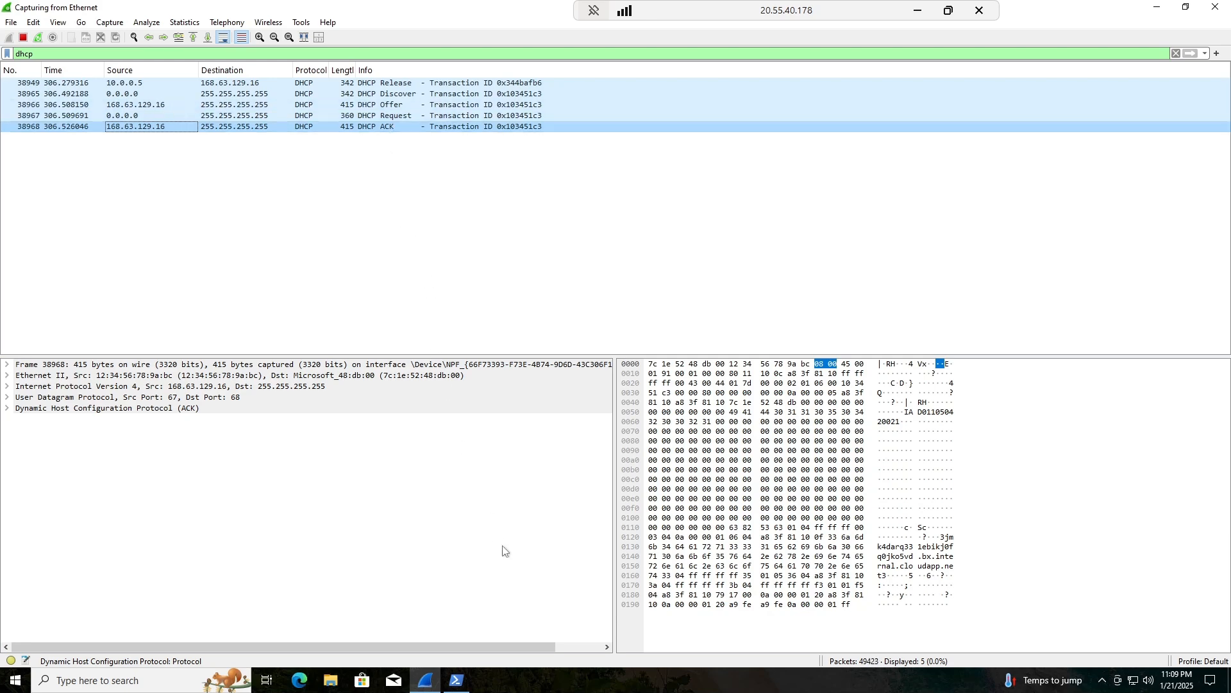
click(457, 680)
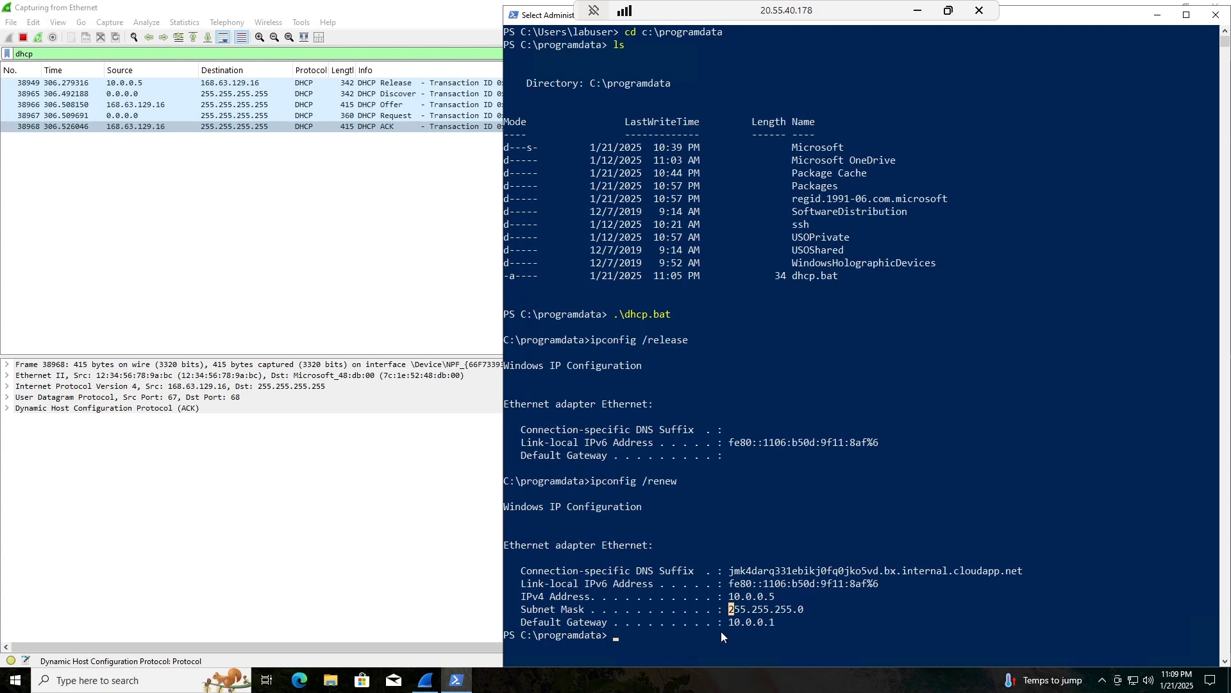
text(ipco)
text(gin)
key(BackSpace)
key(BackSpace)
text(fig)
key(BackSpace)
key(BackSpace)
key(BackSpace)
text(nf)
key(Return)
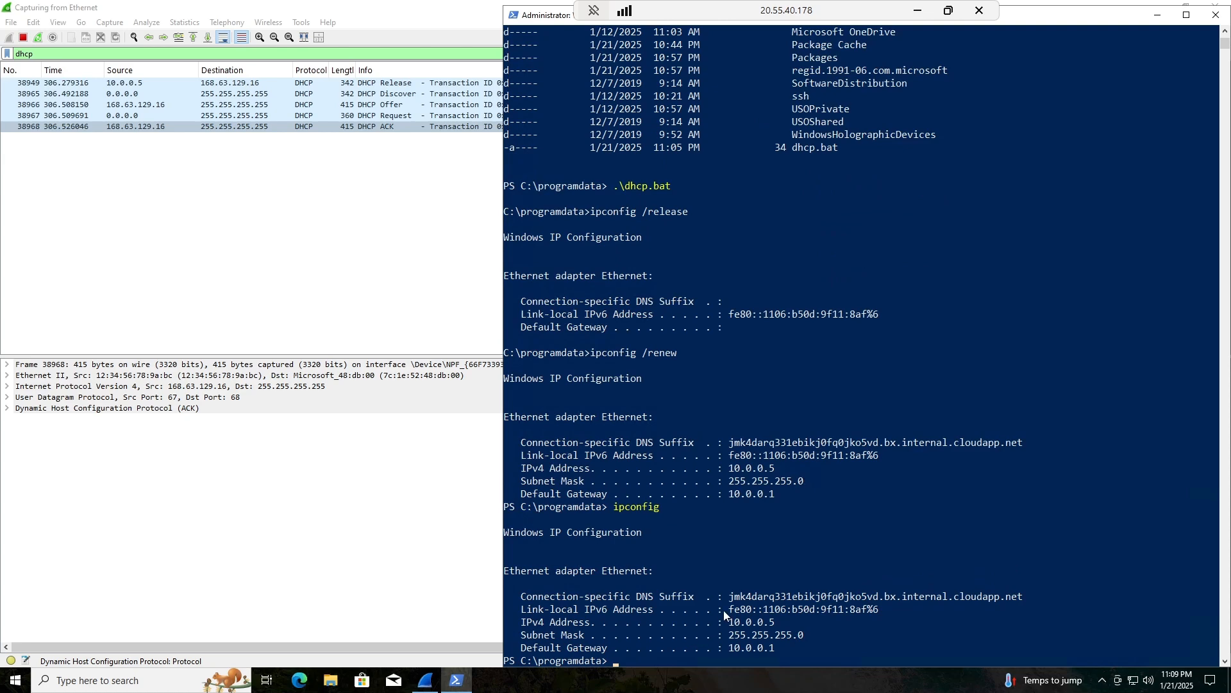
Compare 10.0.0.5 with windows-vm's private IP in the Azure portal.
drag(727, 508, 805, 518)
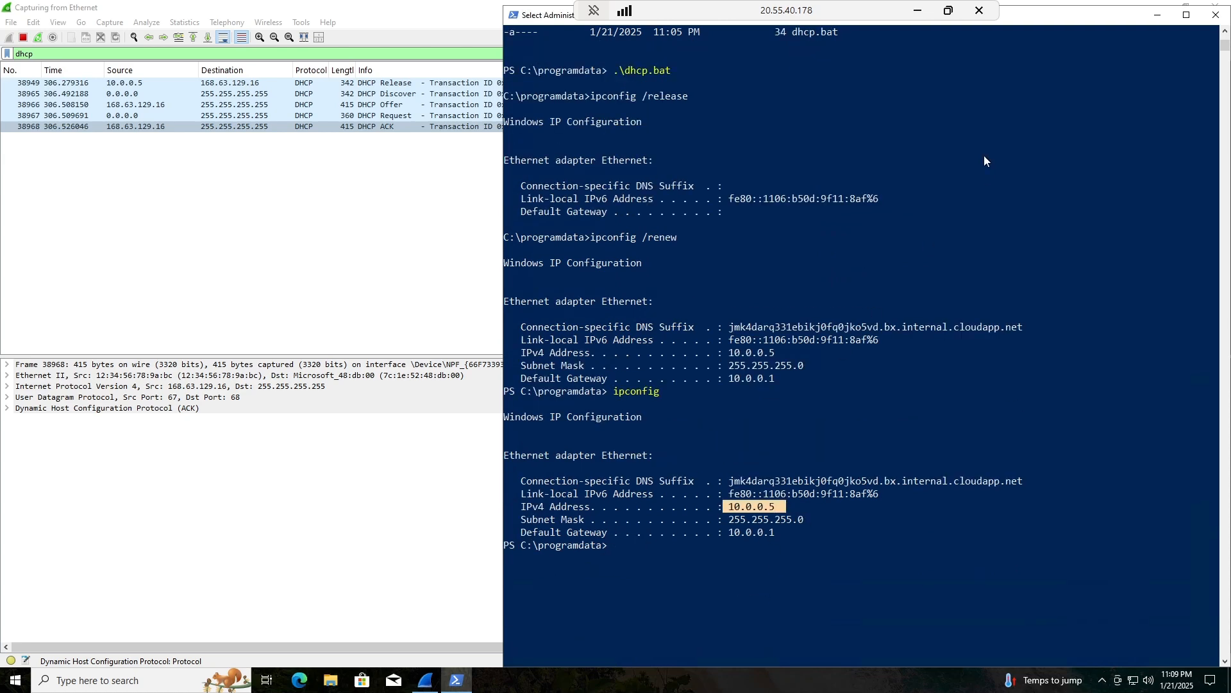
click(915, 11)
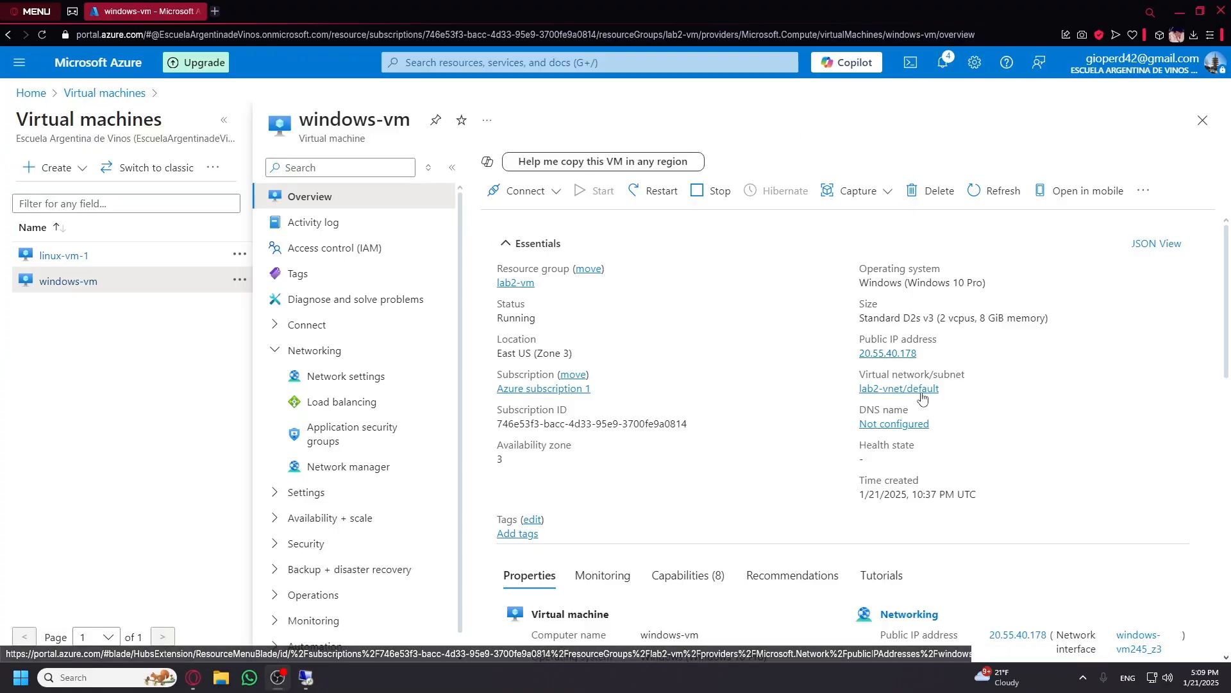
drag(991, 567, 1041, 575)
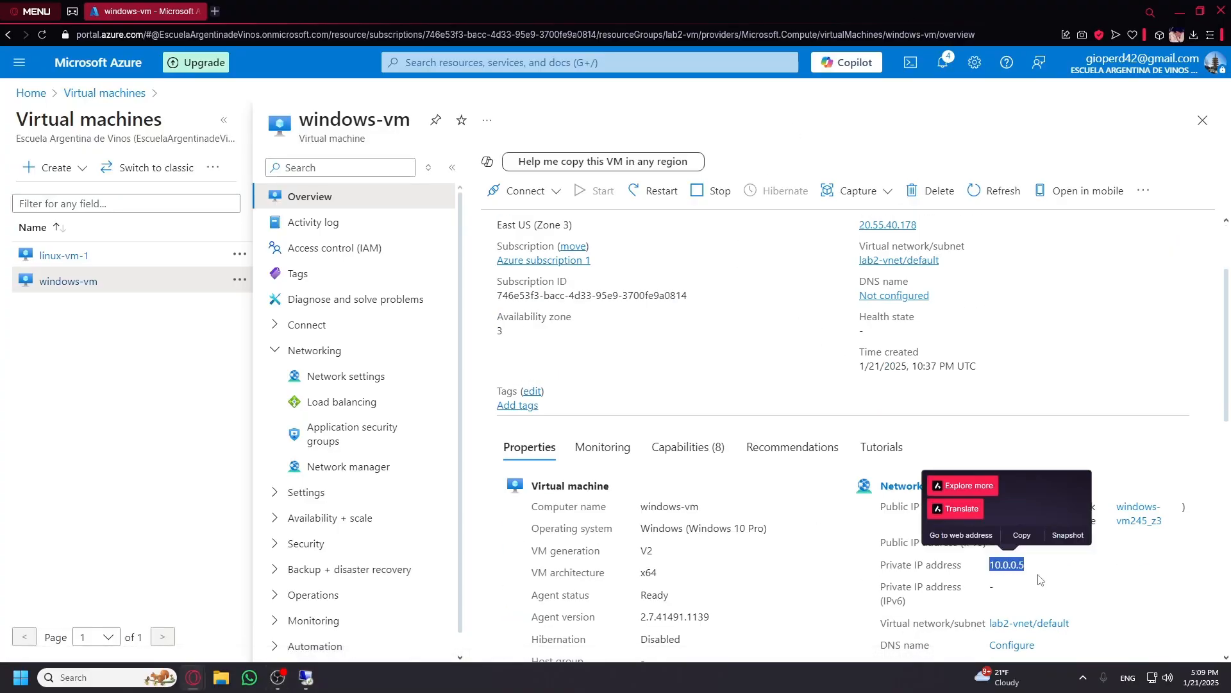
click(1042, 577)
click(306, 677)
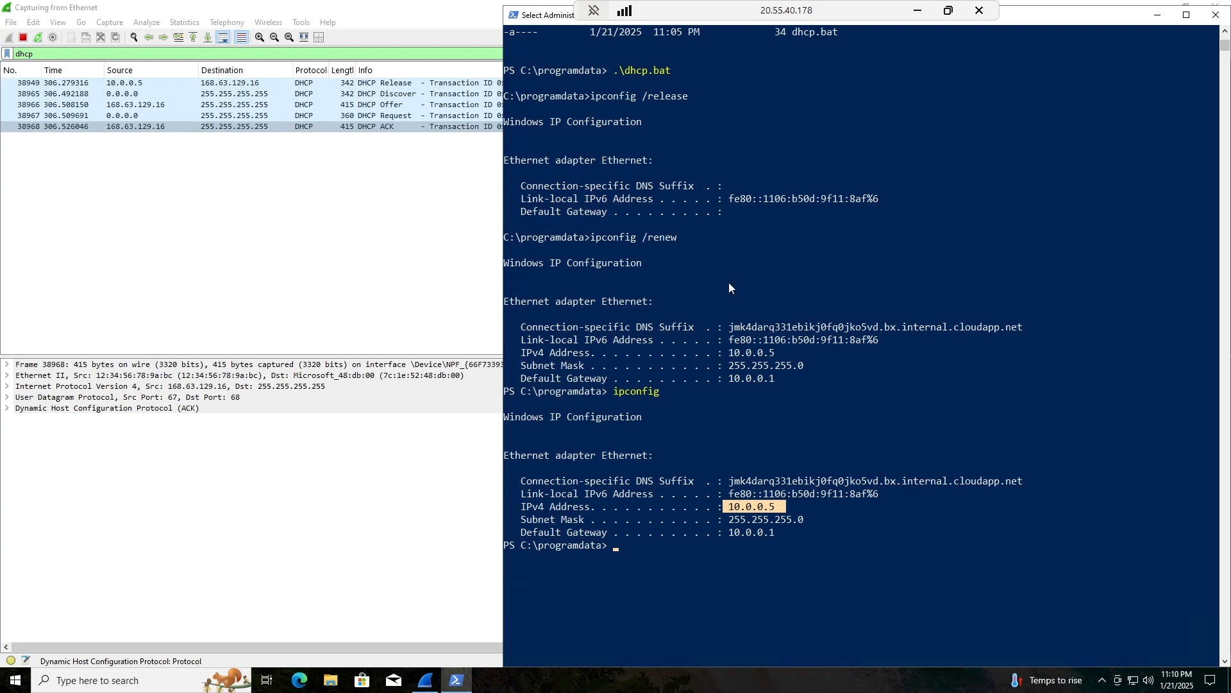
Restart the Wireshark capture without saving and apply the dns display filter.
click(118, 139)
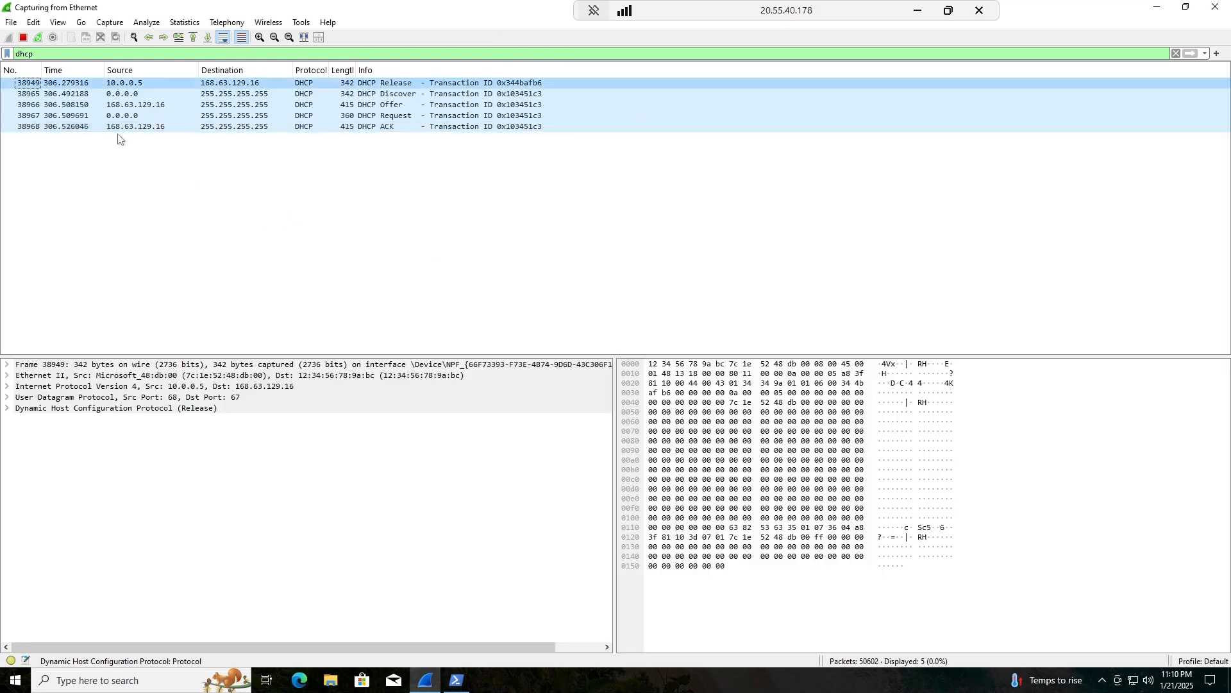
click(38, 42)
click(624, 358)
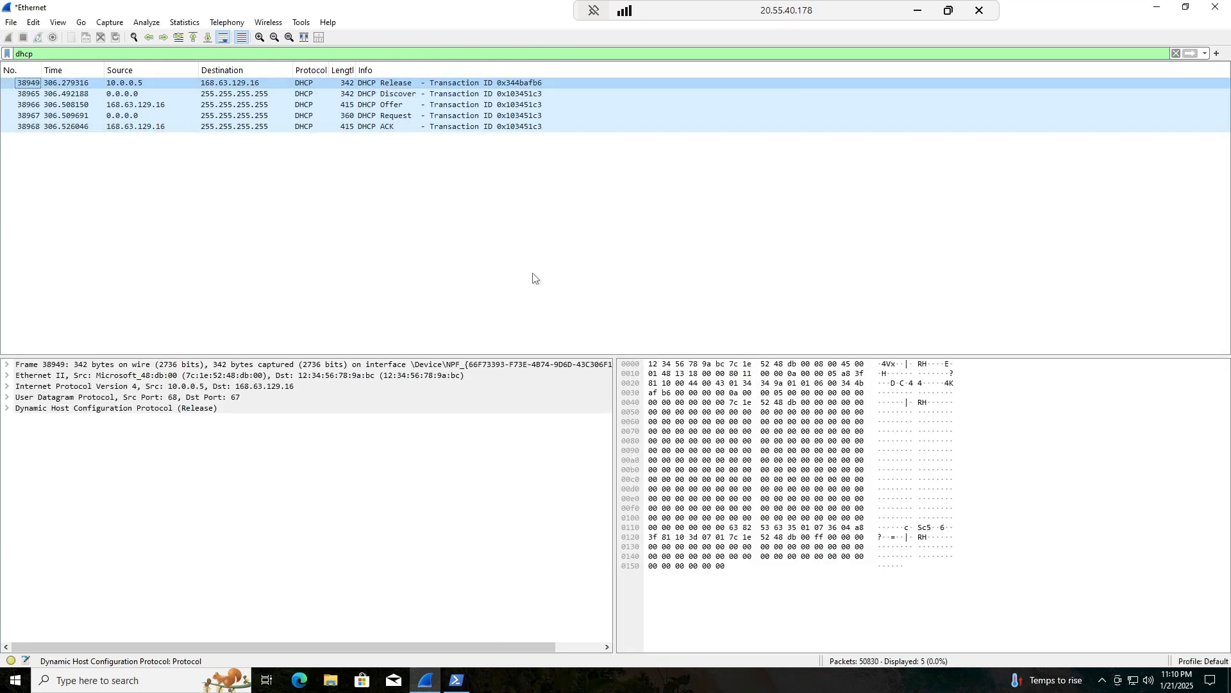
triple_click(76, 55)
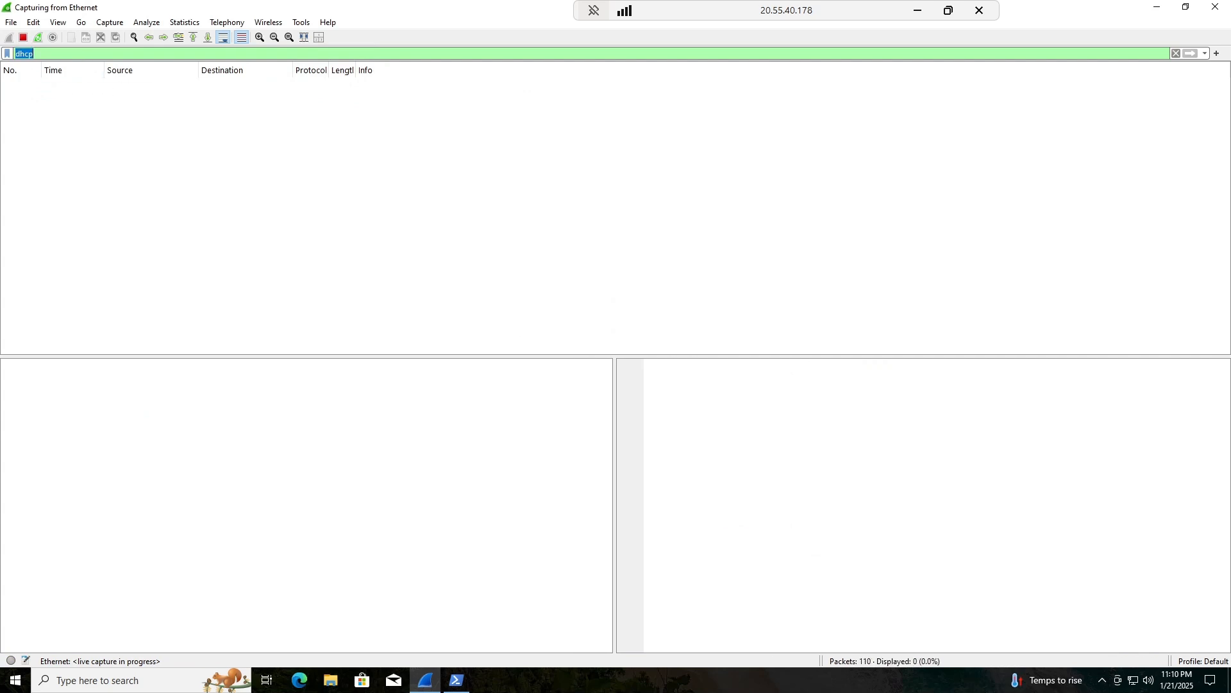
text(dns)
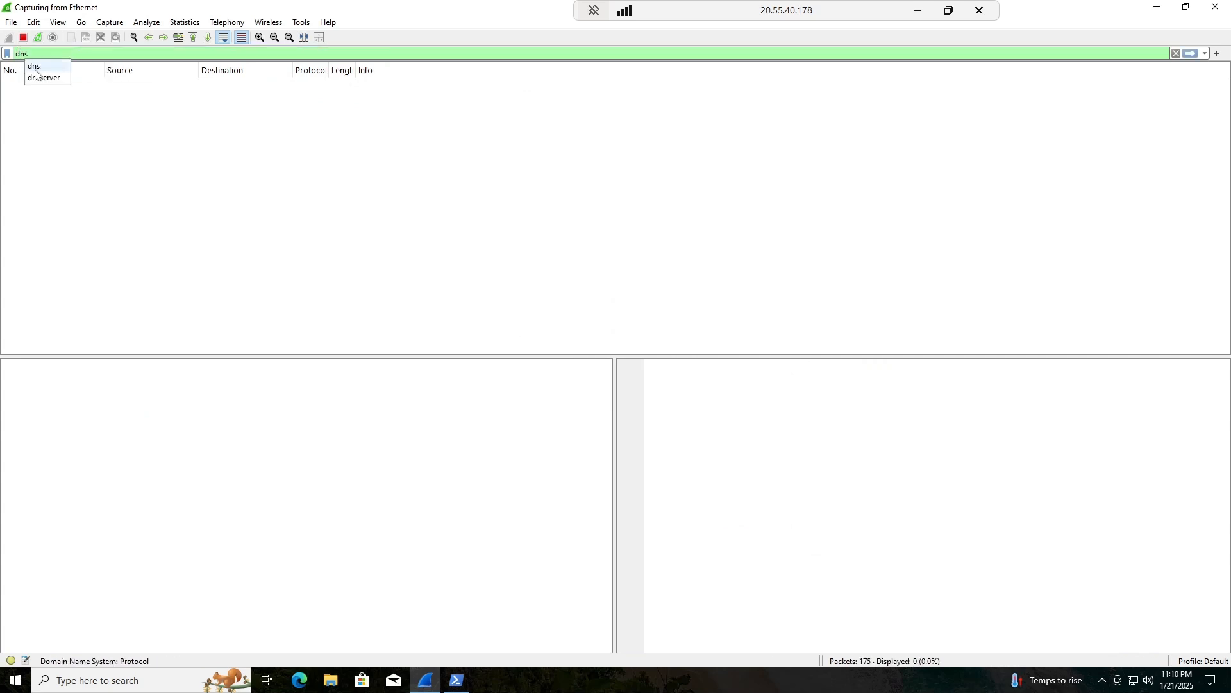
key(Return)
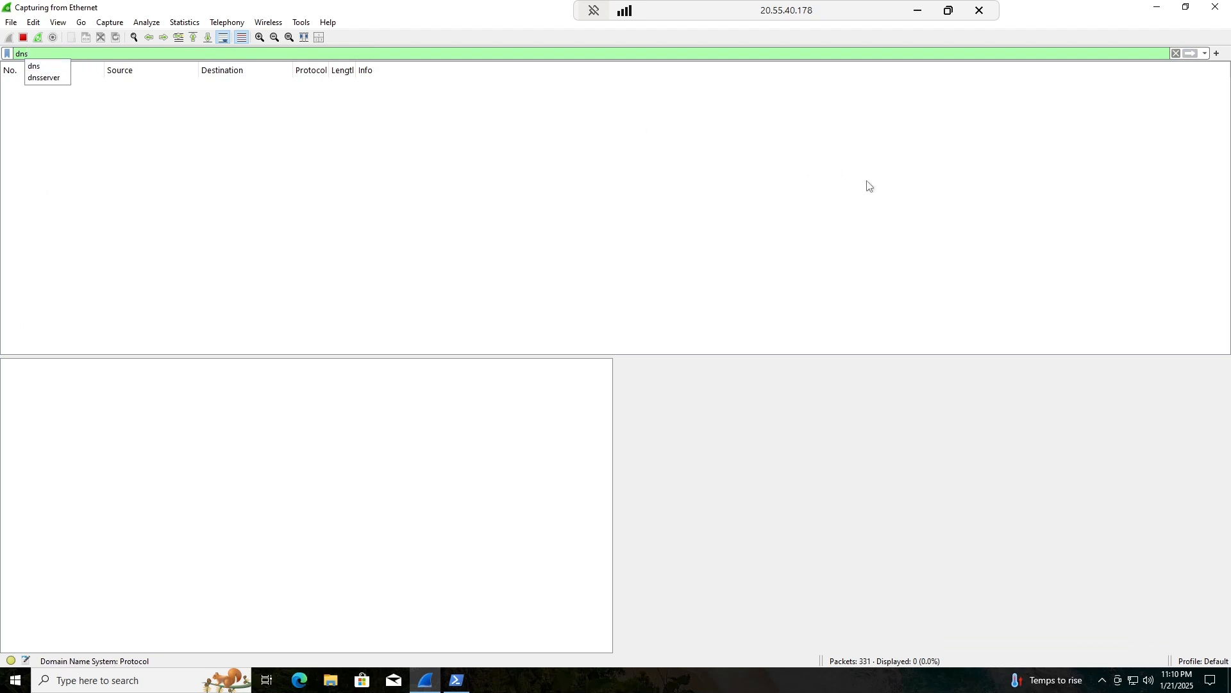
Run nslookup disney.com and copy the resolved address 130.211.198.204, then open Edge.
click(456, 680)
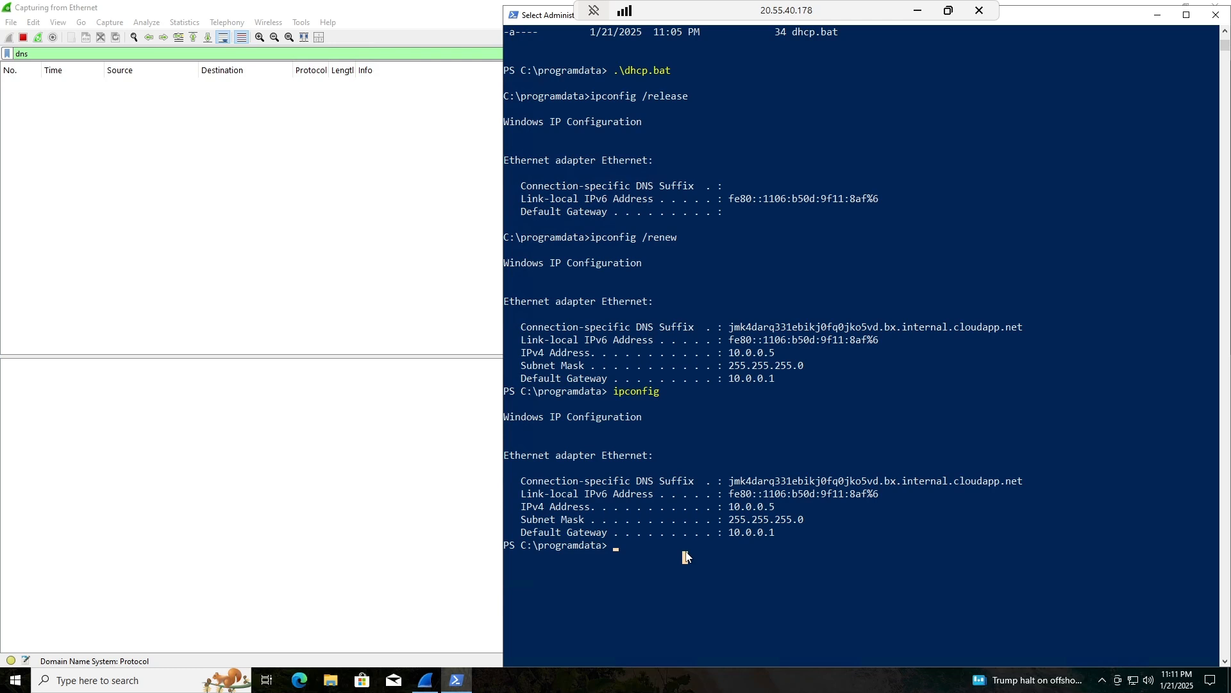
text(nslook)
key(Return)
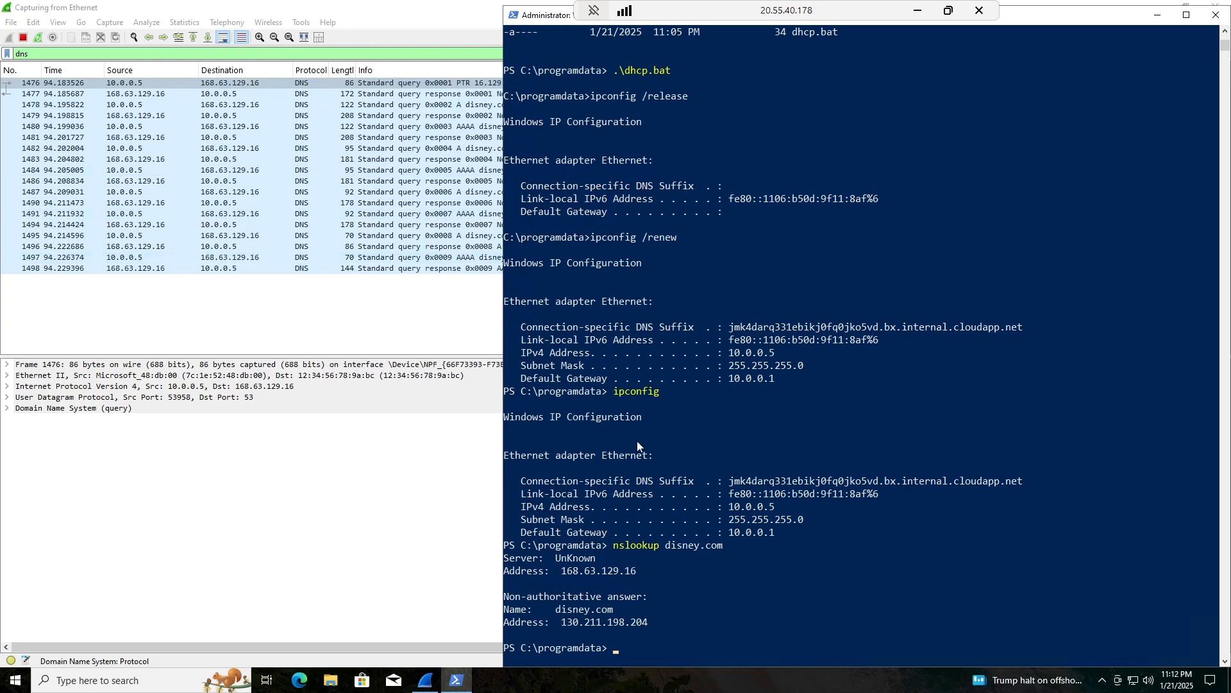
scroll(651, 466, down, 2)
drag(563, 496, 633, 496)
click(631, 496)
click(580, 532)
click(557, 533)
drag(561, 546, 648, 549)
right_click(638, 542)
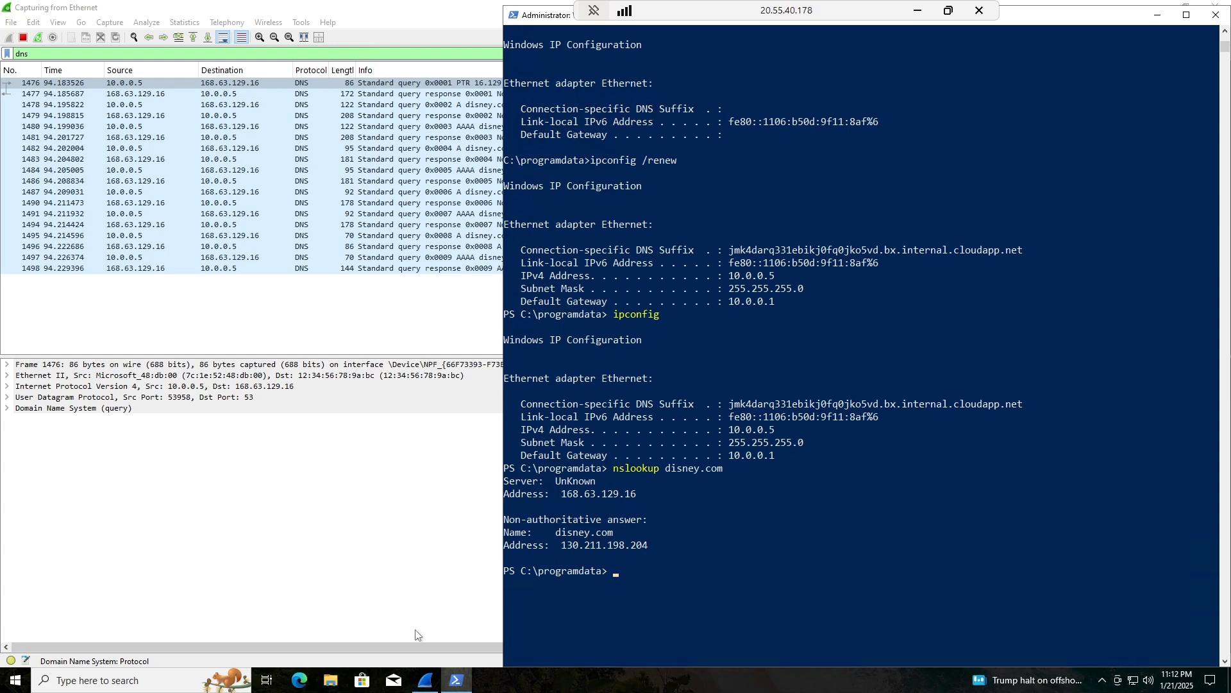
click(298, 680)
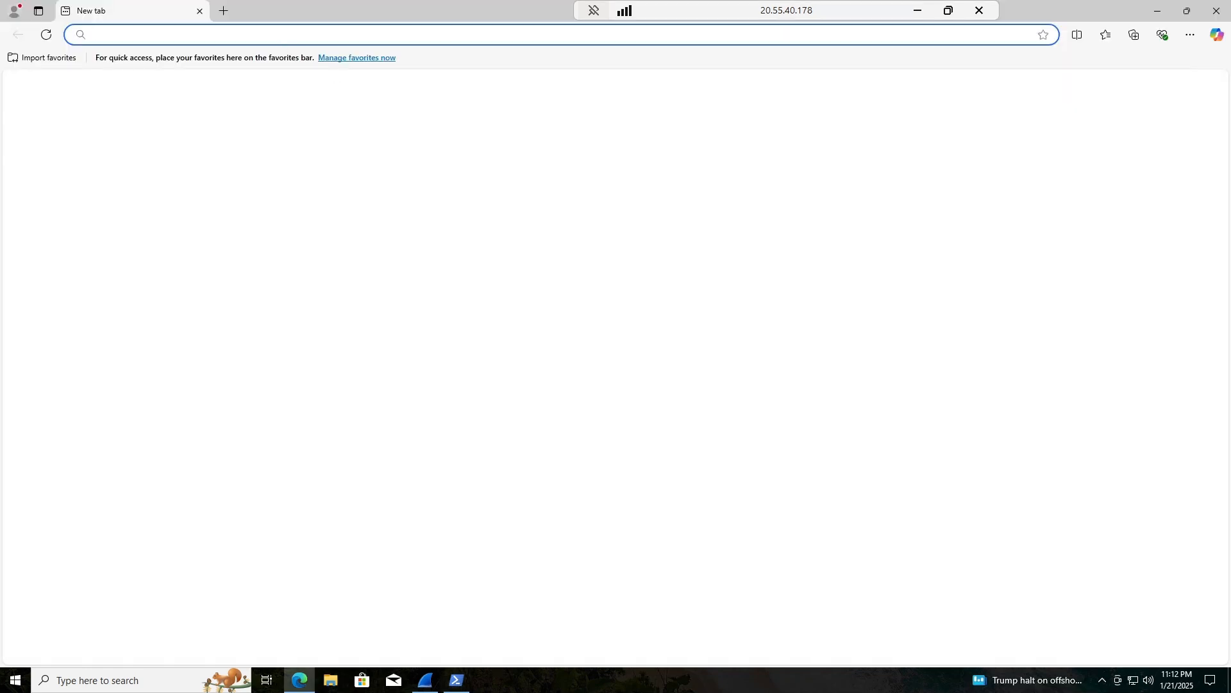
Load 130.211.198.204 in Edge, search Disney for 'lion king', then close the browser.
text(130.211.198.204)
key(Return)
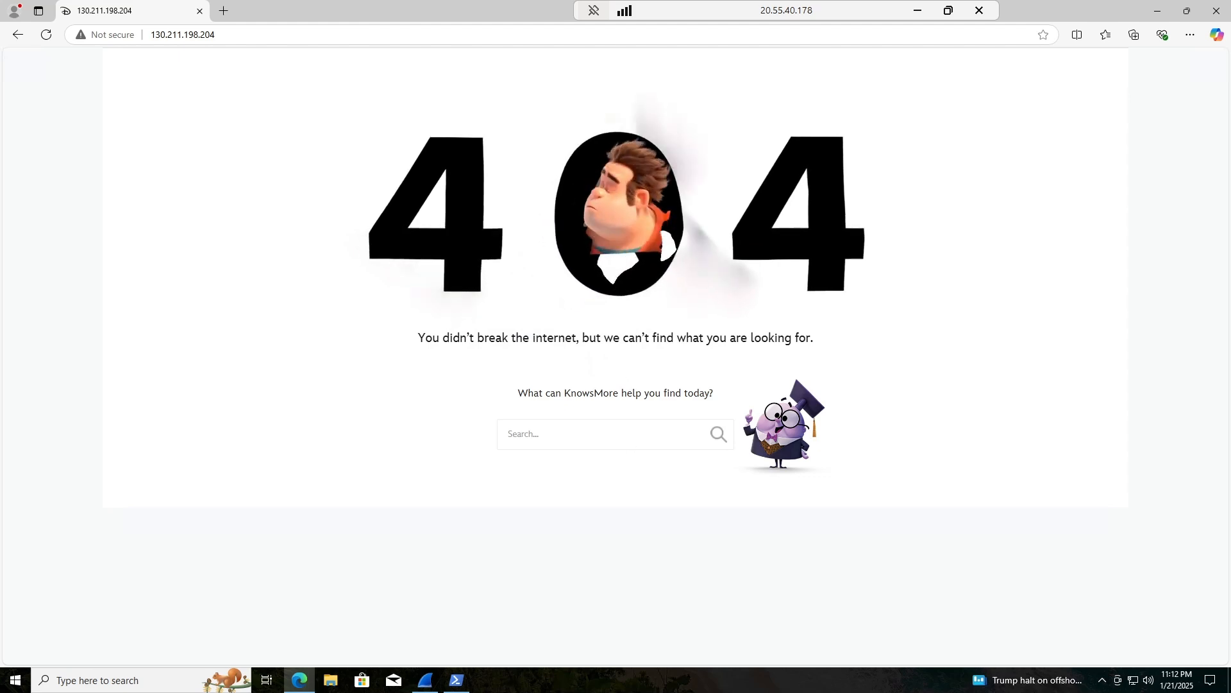
click(508, 433)
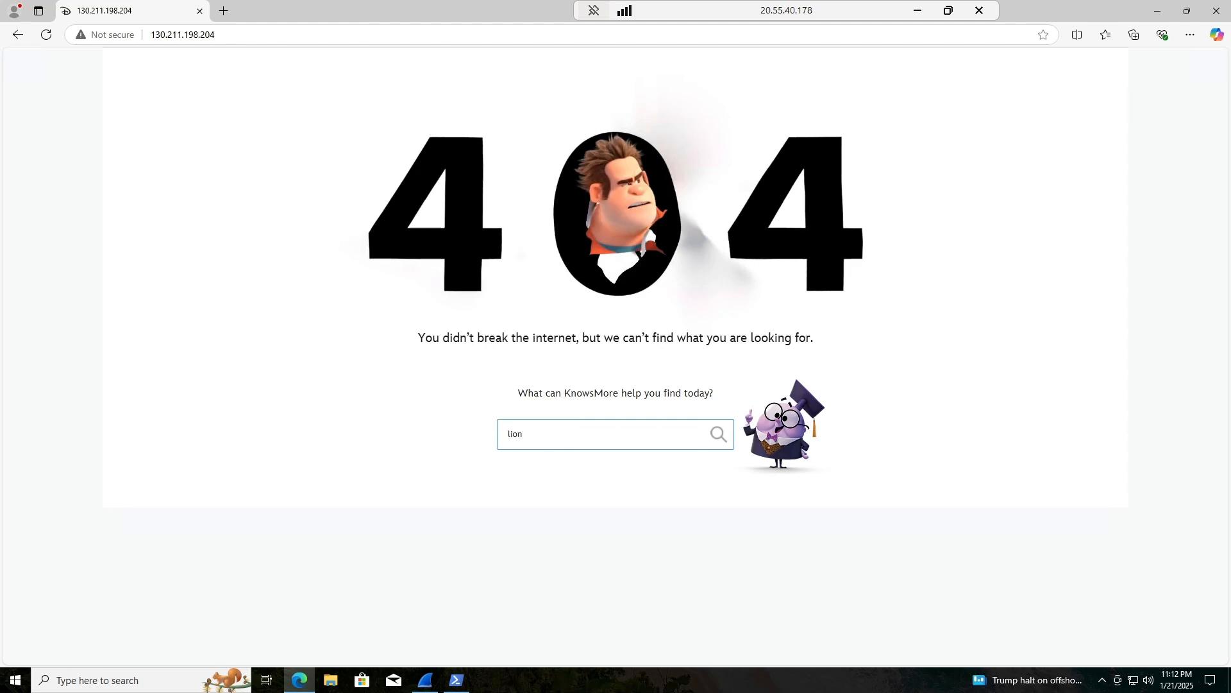
key(Return)
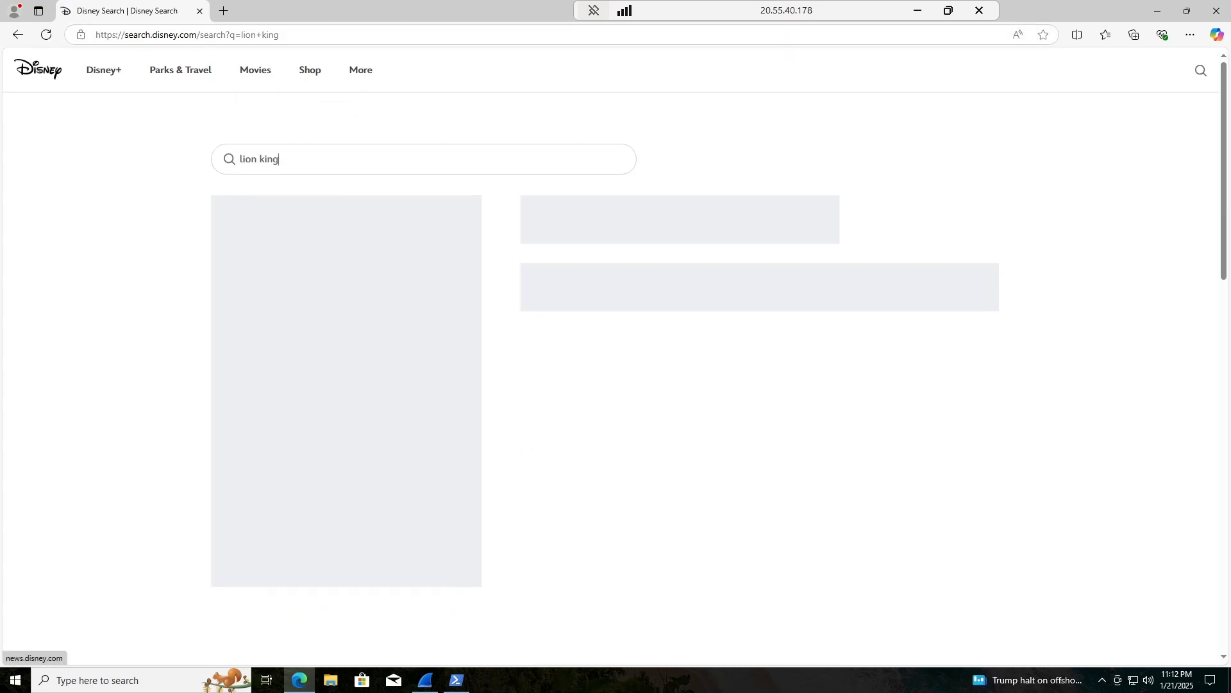
click(199, 12)
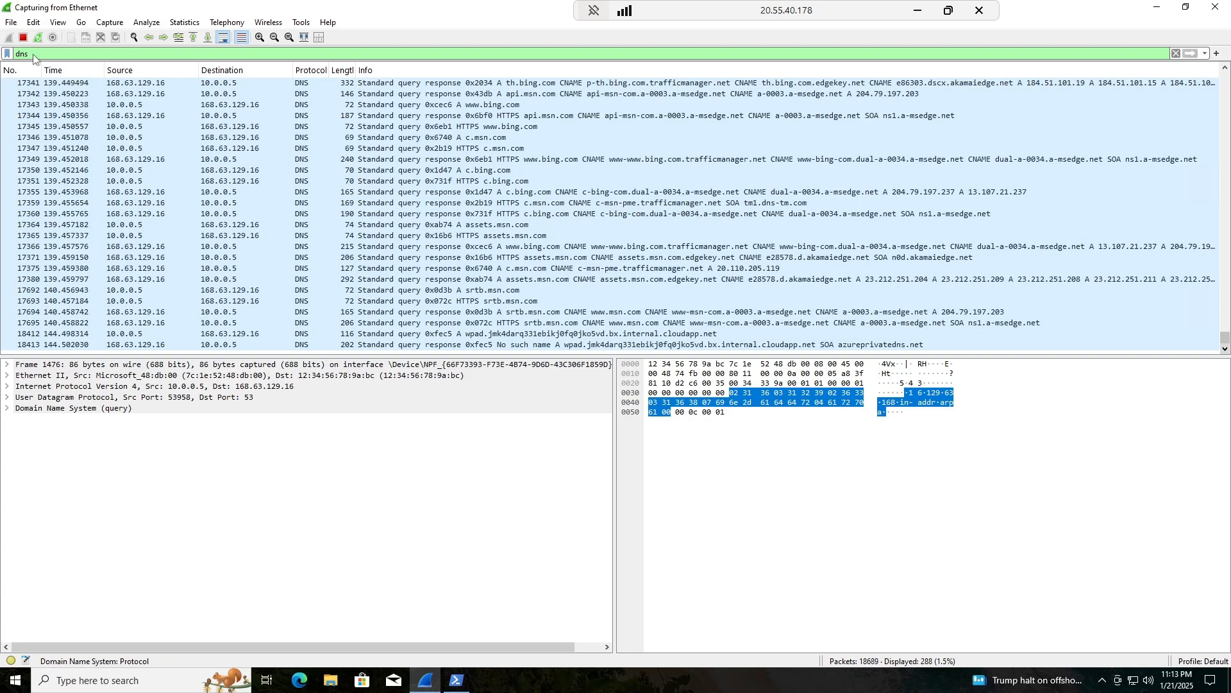
Restart the Wireshark capture, discarding the previously captured packets.
double_click(34, 55)
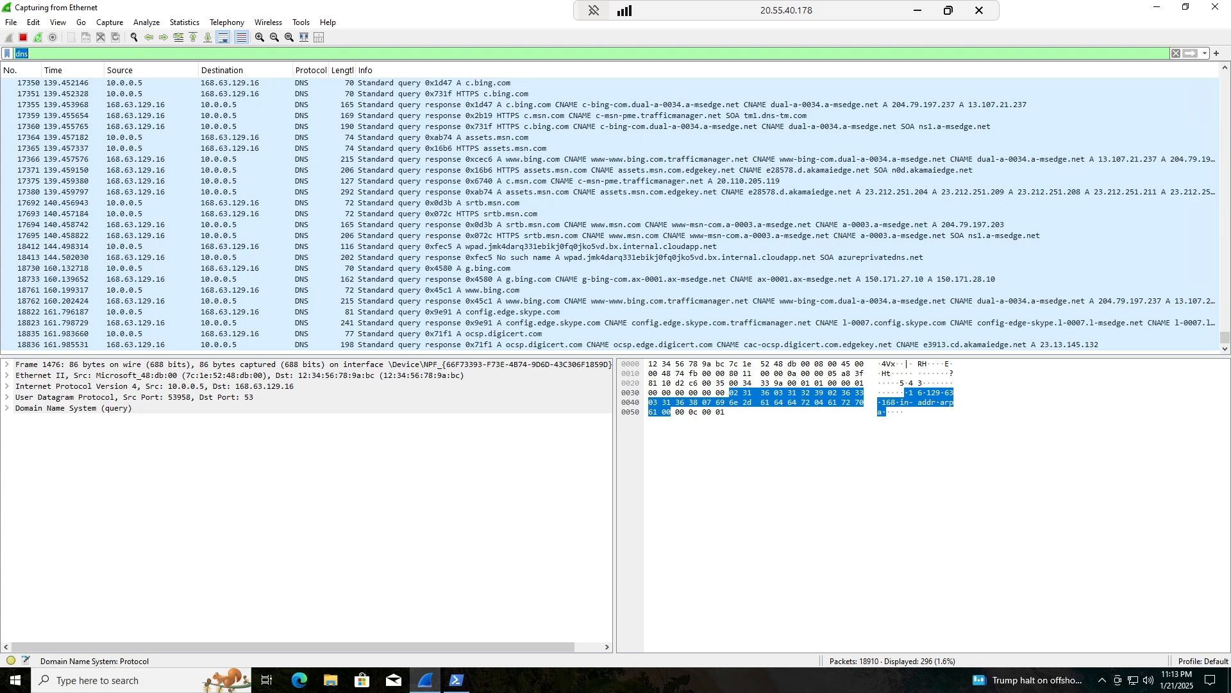
click(38, 38)
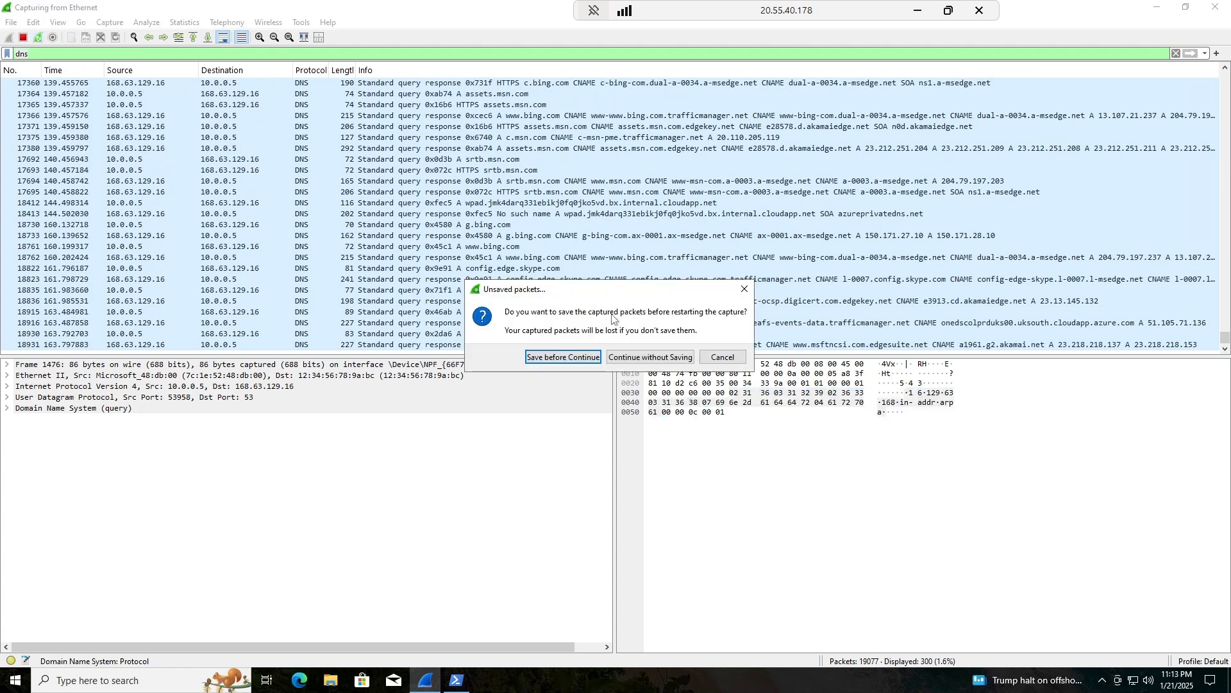
click(631, 353)
Replace the dns display filter with tcp.port == 3389.
key(BackSpace)
key(BackSpace)
key(BackSpace)
text(tcp)
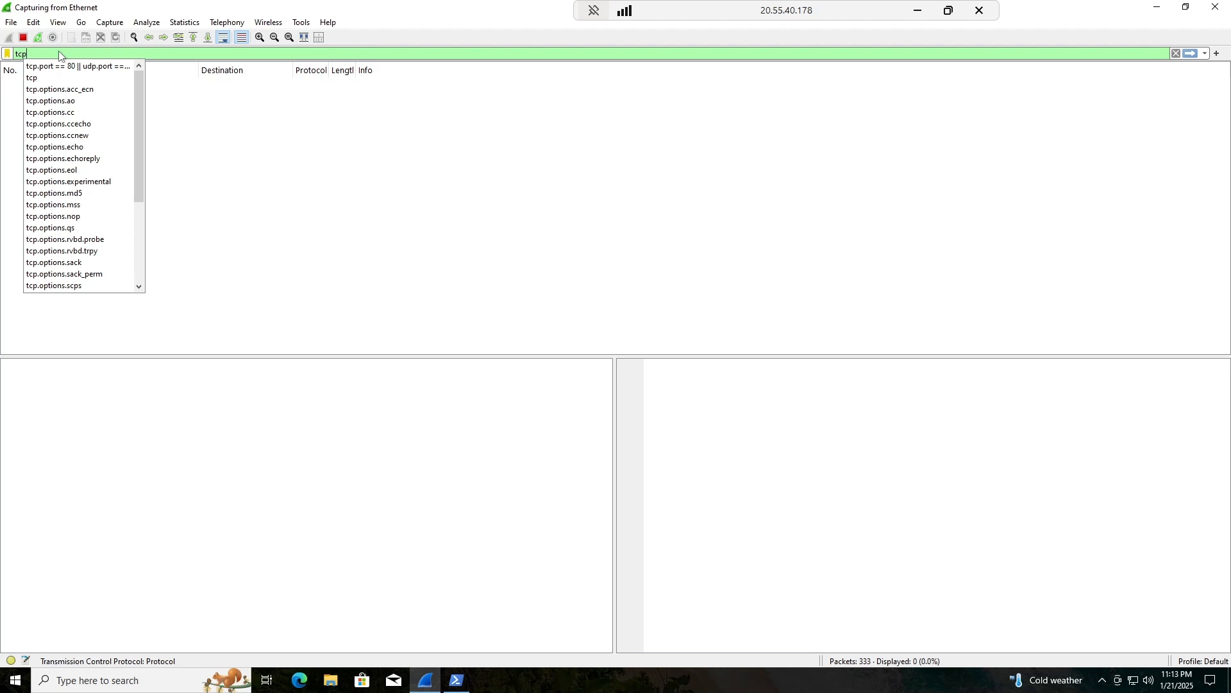
text(.pop)
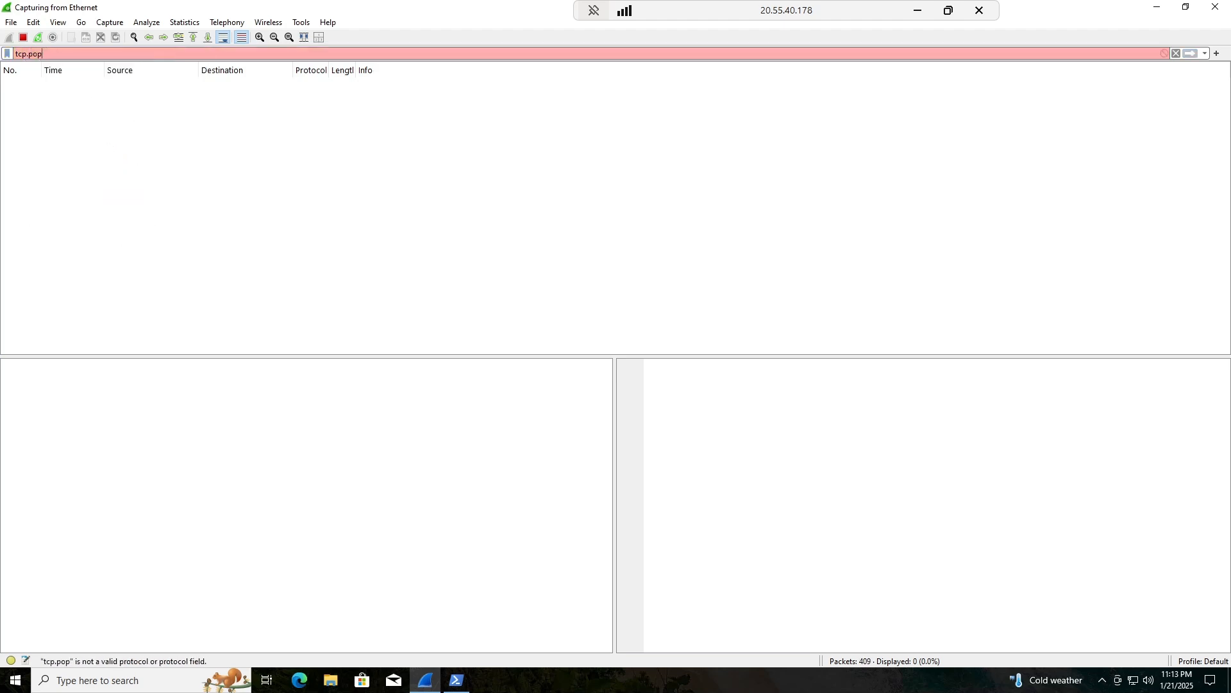
key(BackSpace)
text(er)
key(BackSpace)
key(BackSpace)
text(rt)
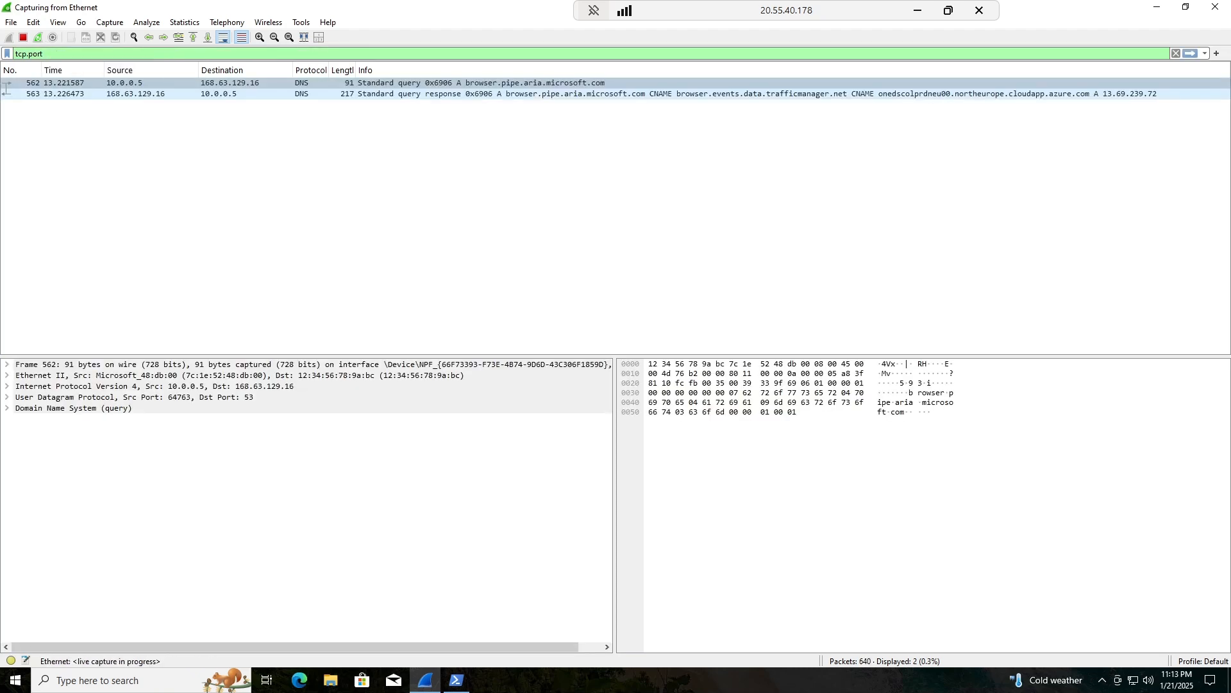
text( ==)
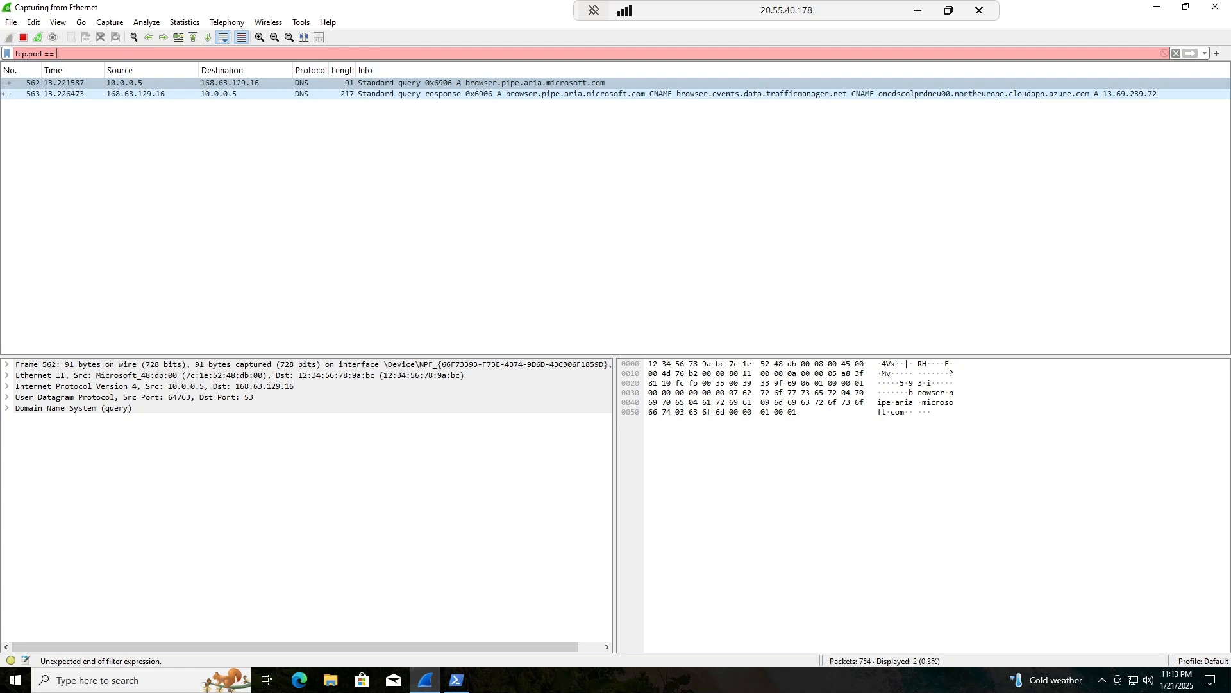
text( 33)
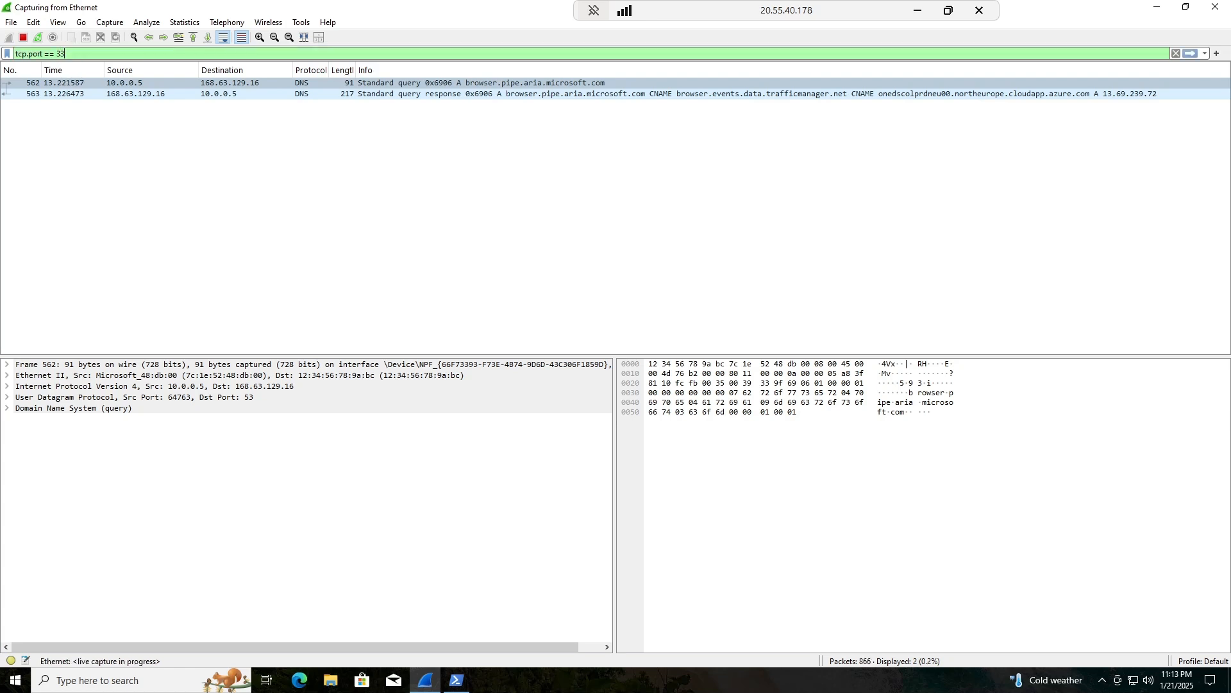
text(89)
Apply the tcp.port == 3389 filter, restart and stop the capture unsaved, and close the RDP window.
key(Return)
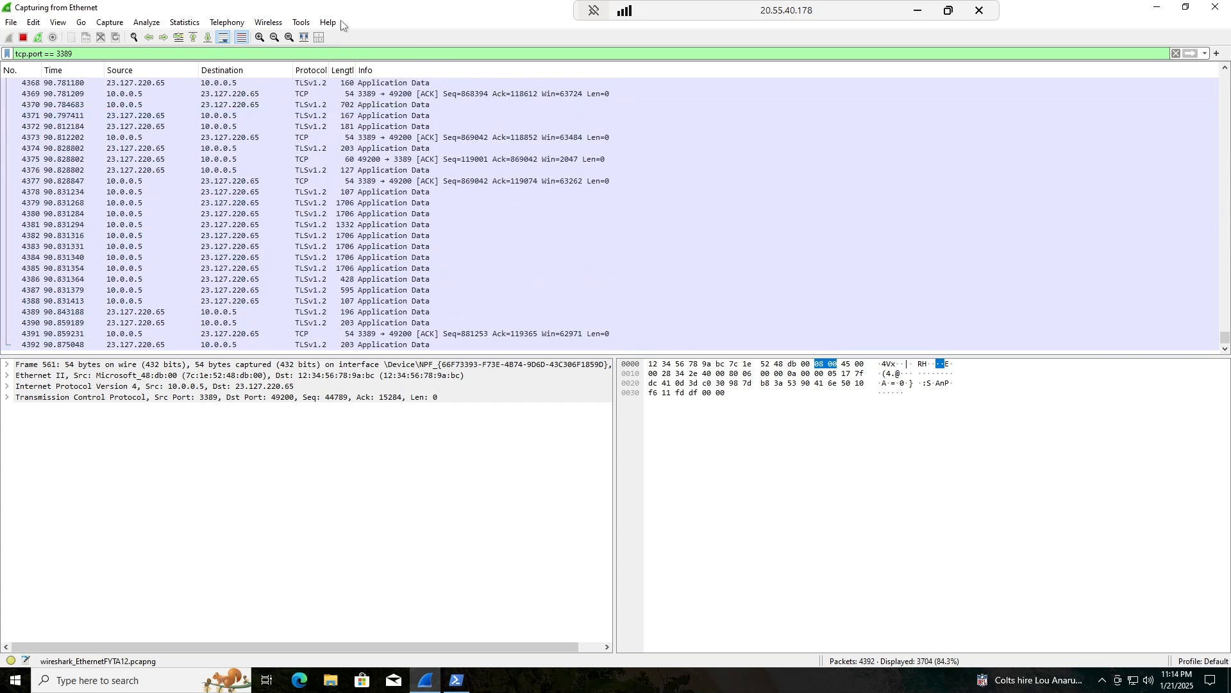
click(38, 38)
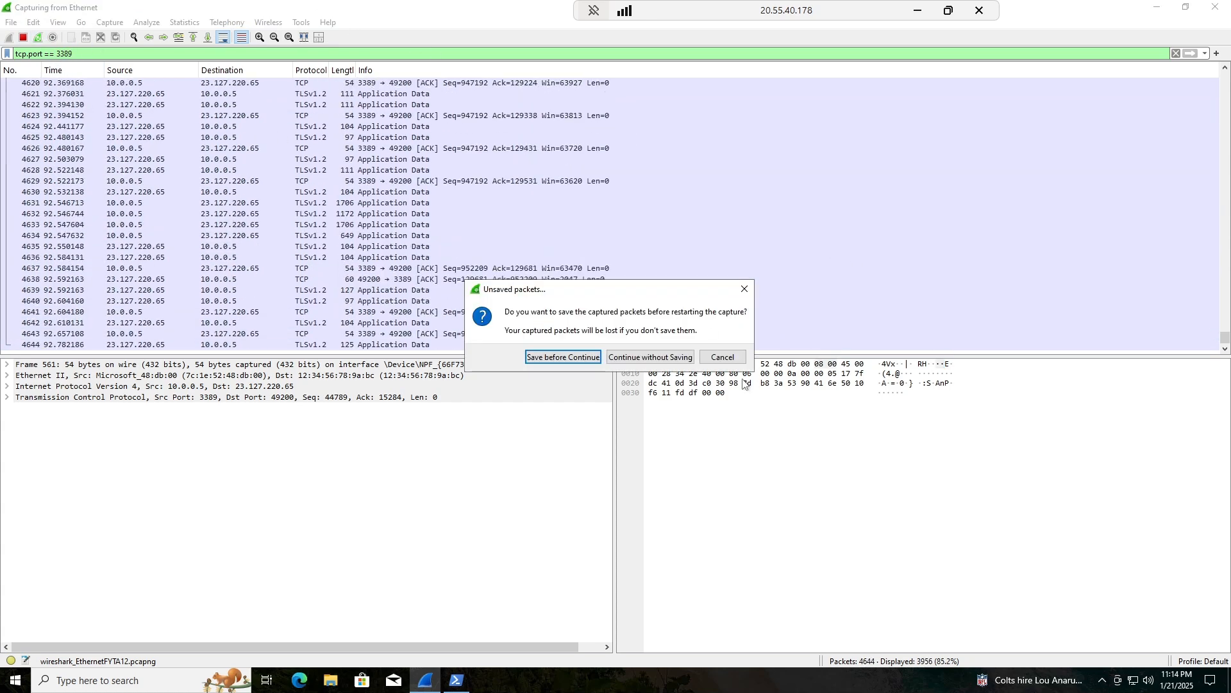
click(650, 357)
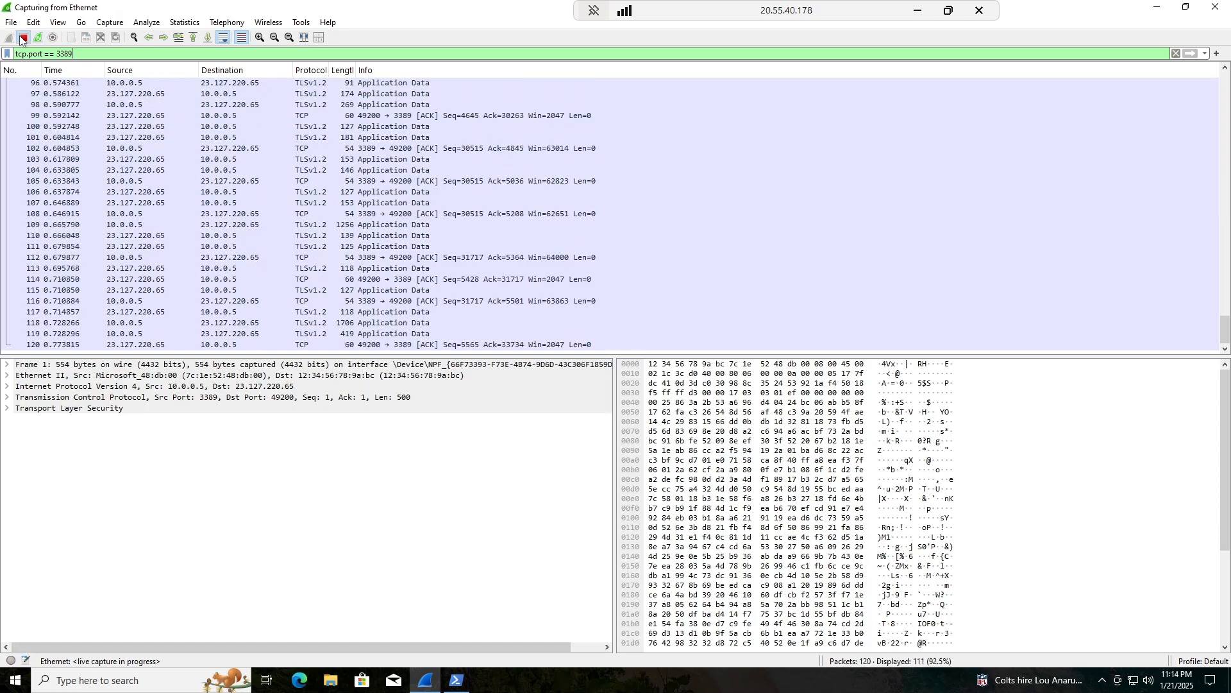
click(23, 37)
click(975, 14)
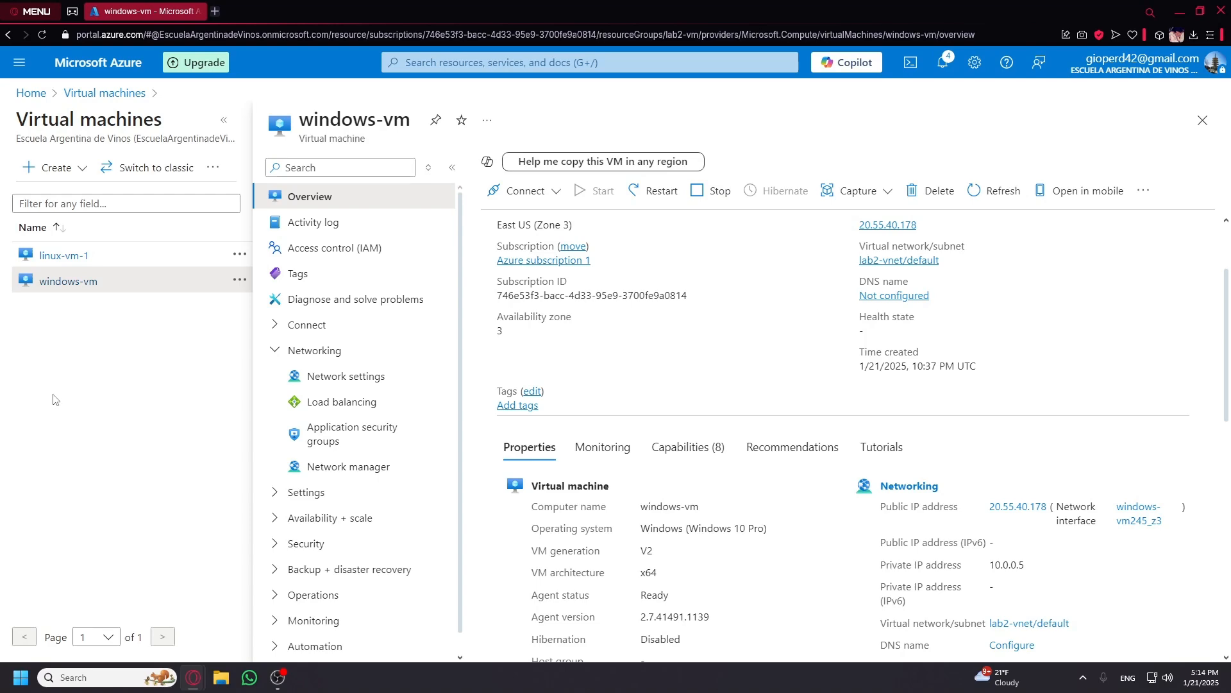
Close the windows-vm overview and review linux-vm-1 and windows-vm in the virtual machines list.
click(1202, 120)
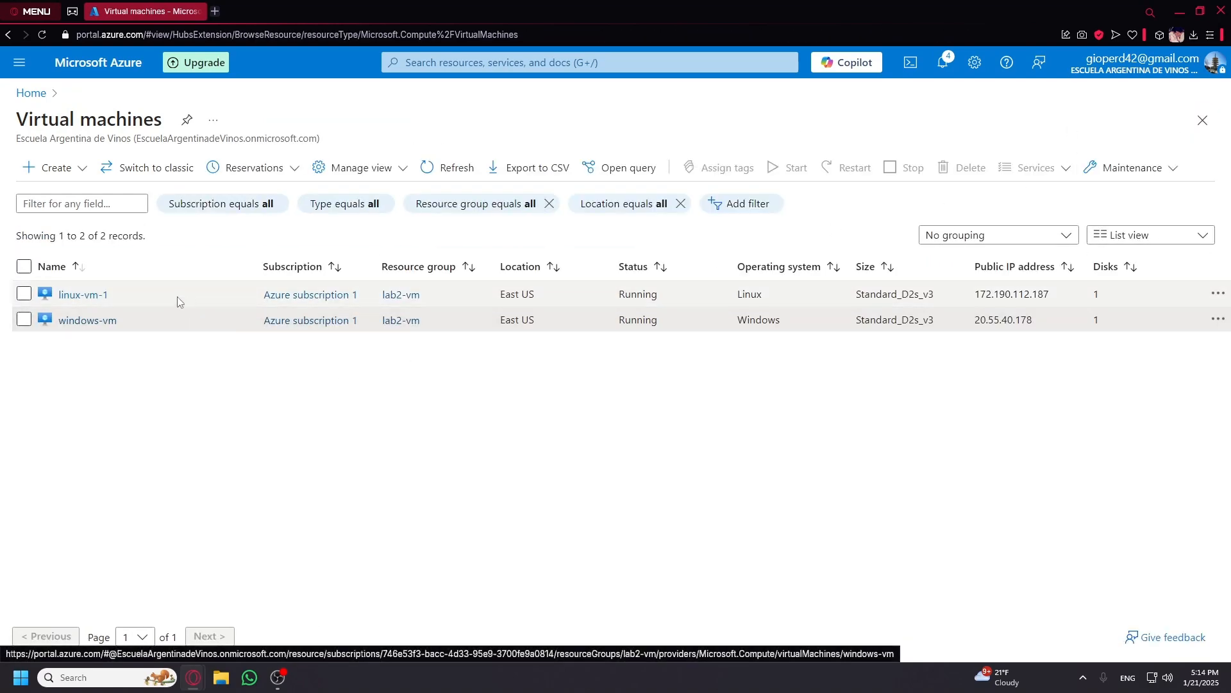
click(24, 294)
click(24, 319)
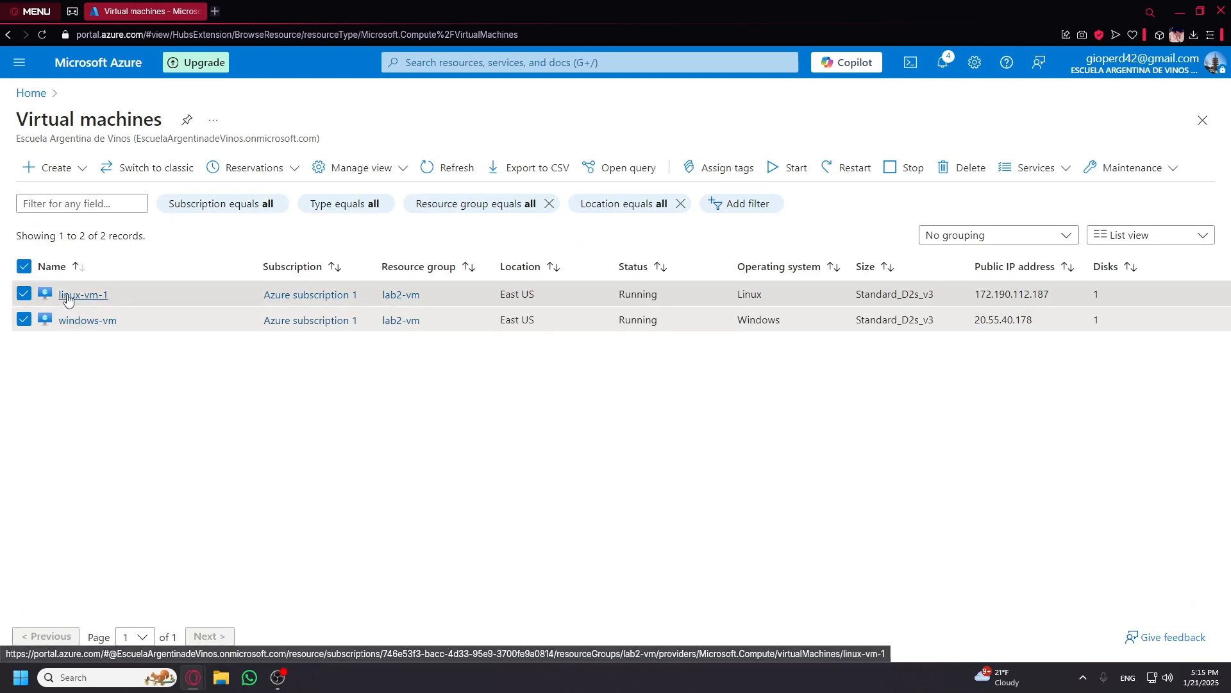
click(23, 96)
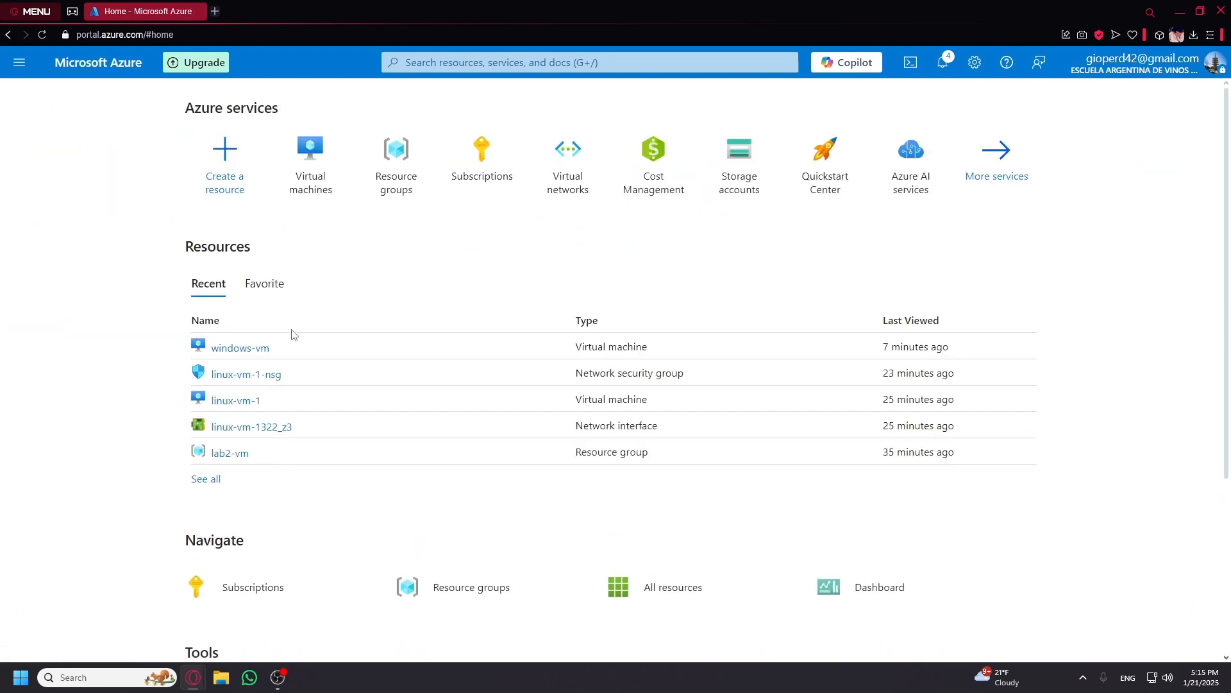
click(316, 184)
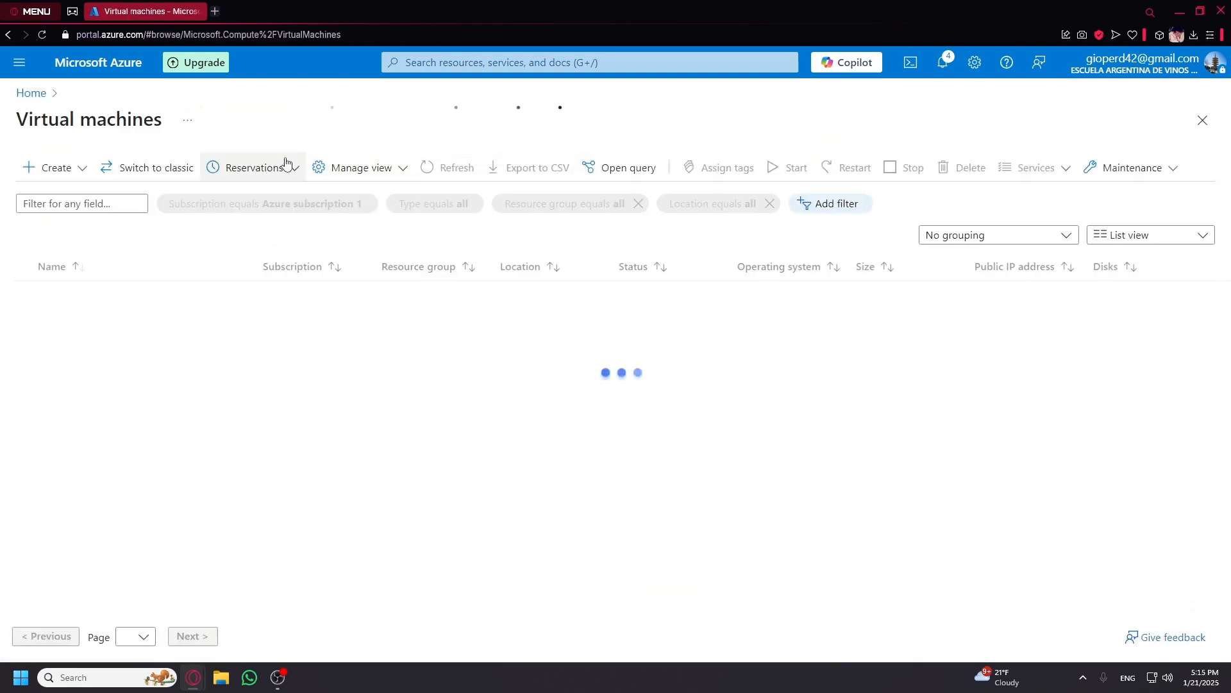
click(20, 97)
Force-delete the lab2-vm resource group by confirming its pasted name, then open NetworkWatcherRG.
click(415, 160)
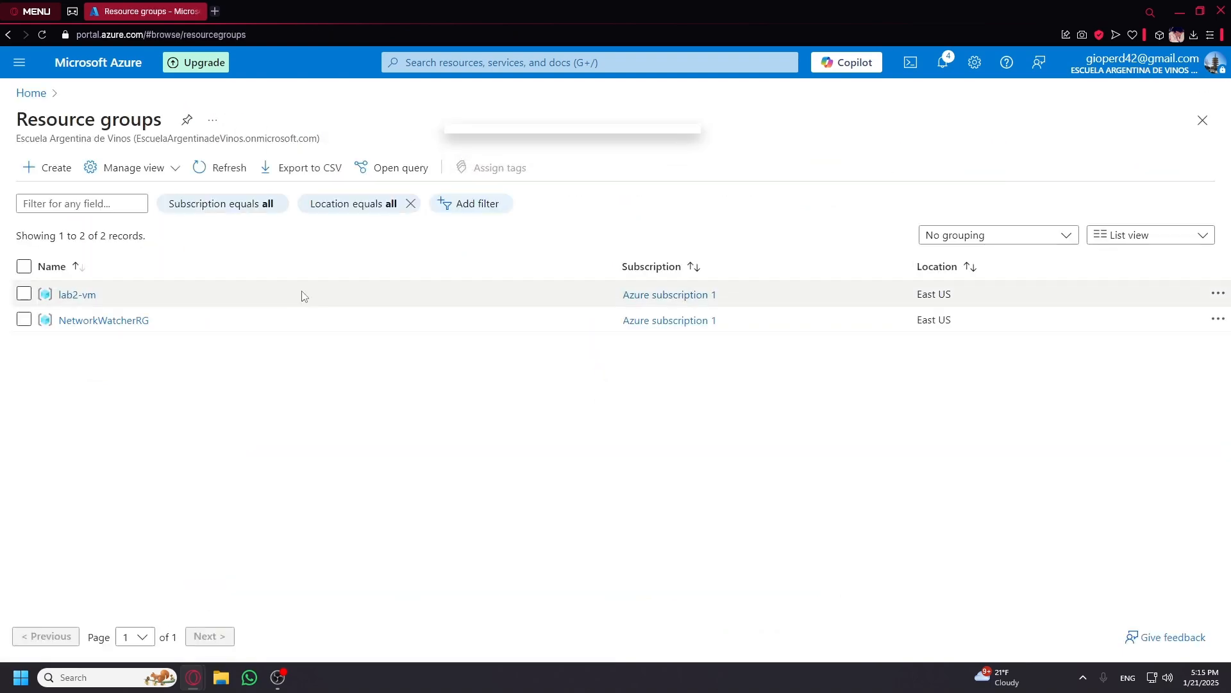
click(78, 292)
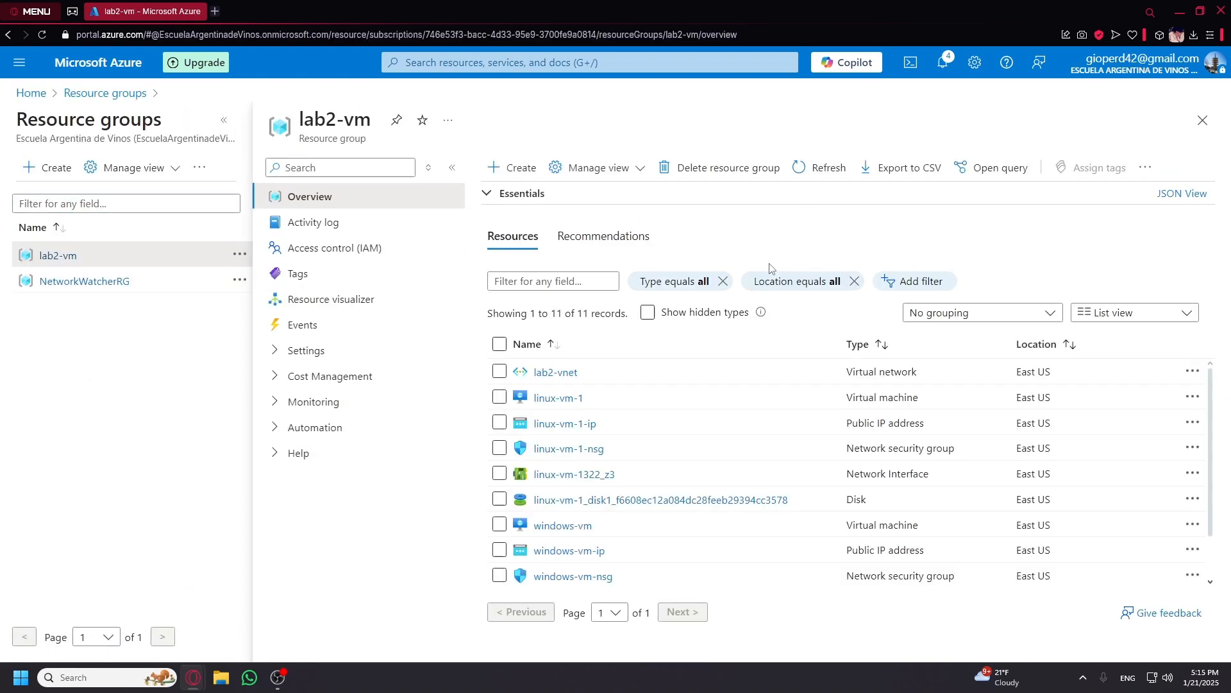
click(710, 167)
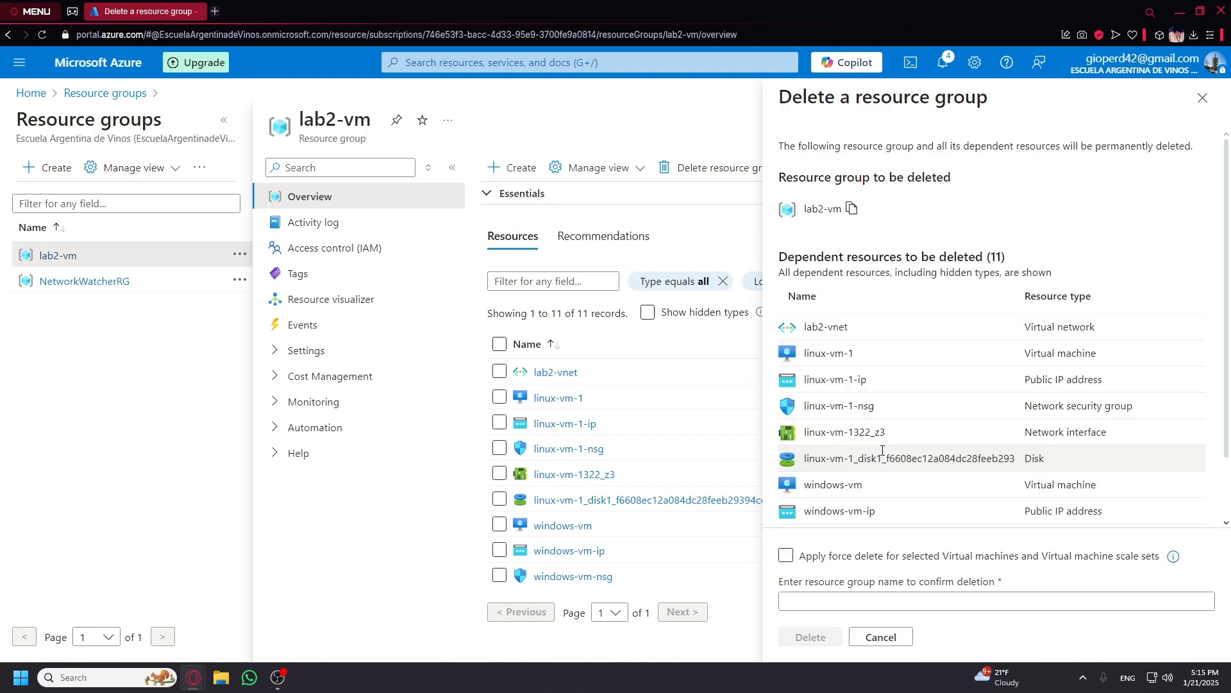
click(851, 208)
click(786, 556)
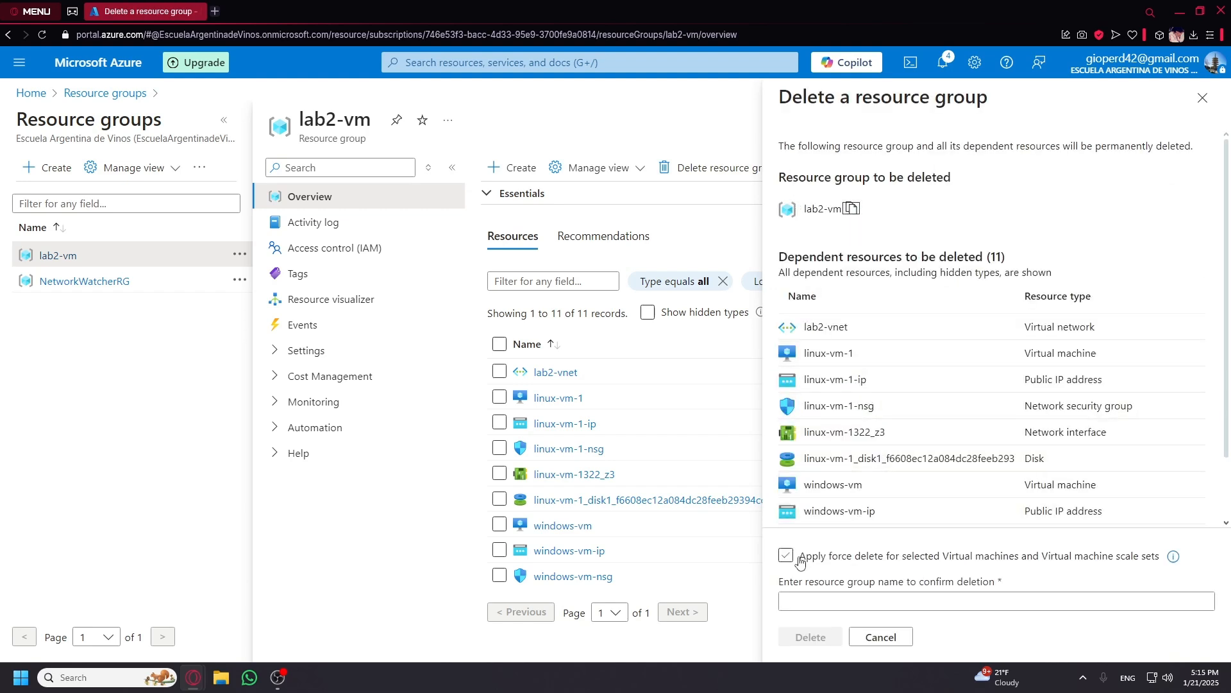
click(786, 555)
click(805, 601)
key(ctrl+v)
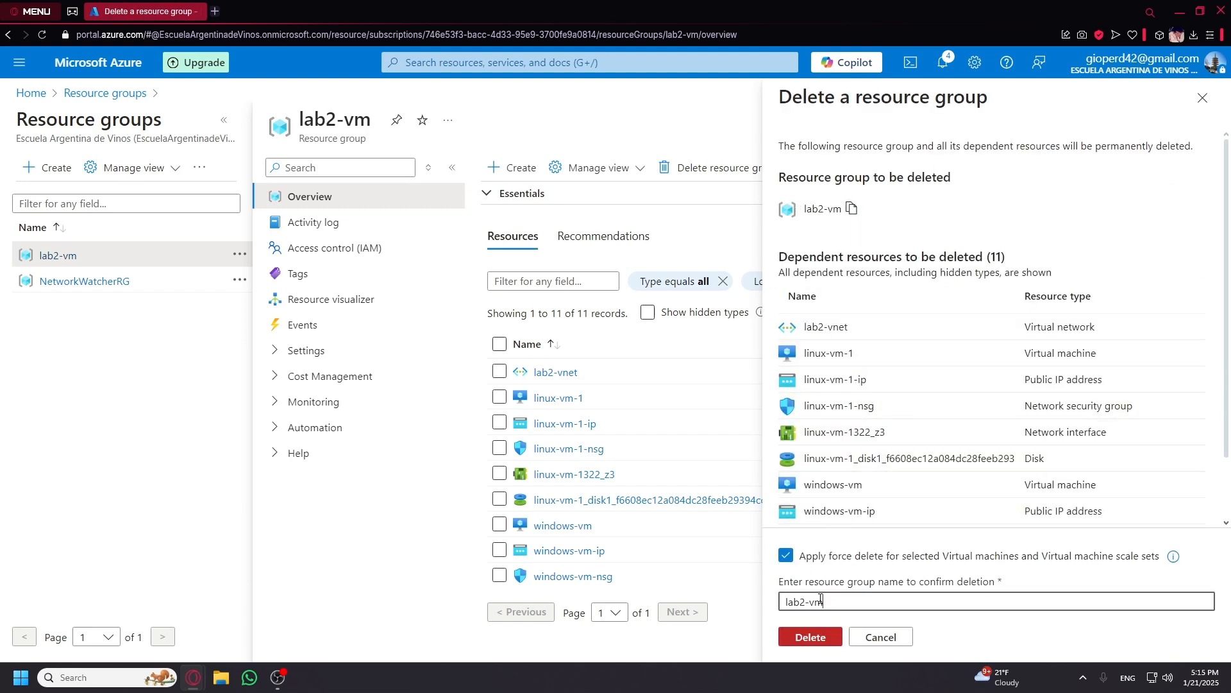
click(809, 638)
click(997, 445)
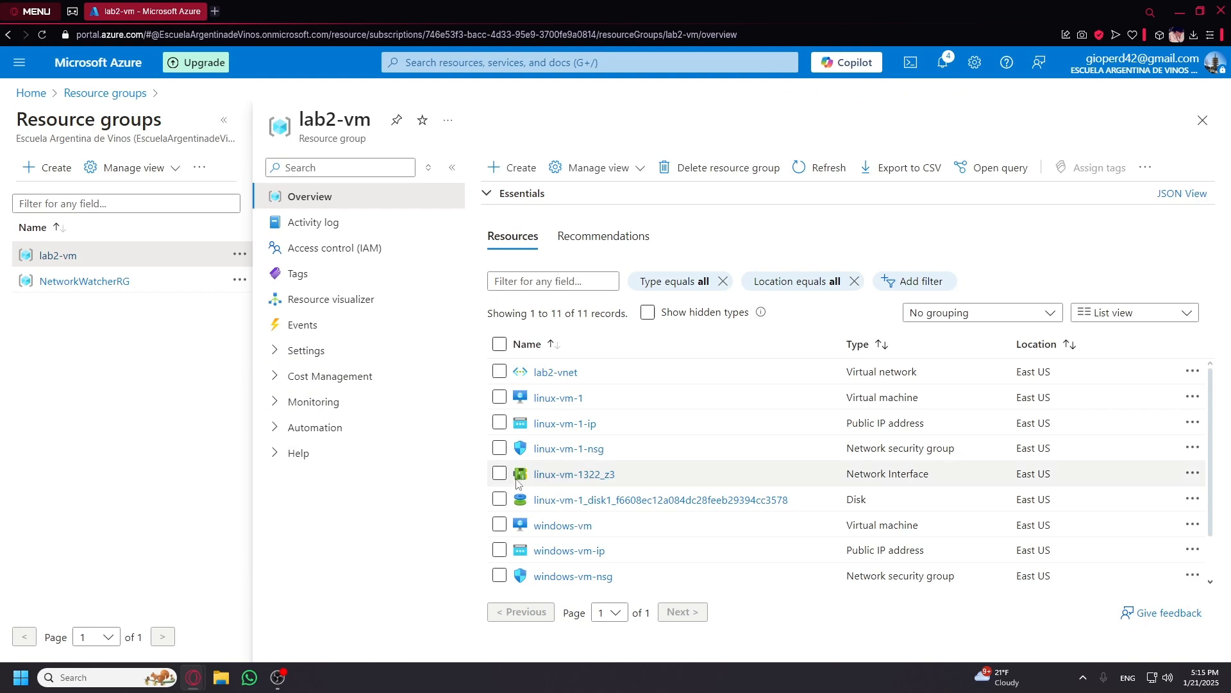
click(84, 281)
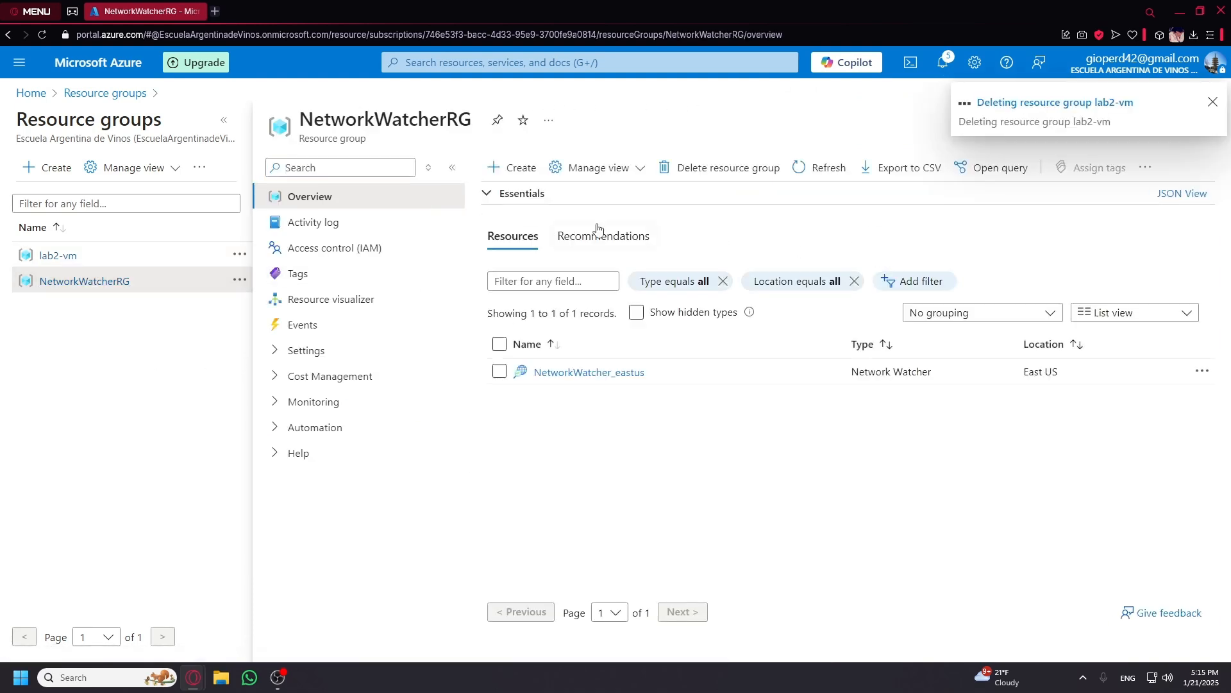
Delete the NetworkWatcherRG resource group, confirming with its pasted name.
click(499, 344)
click(705, 167)
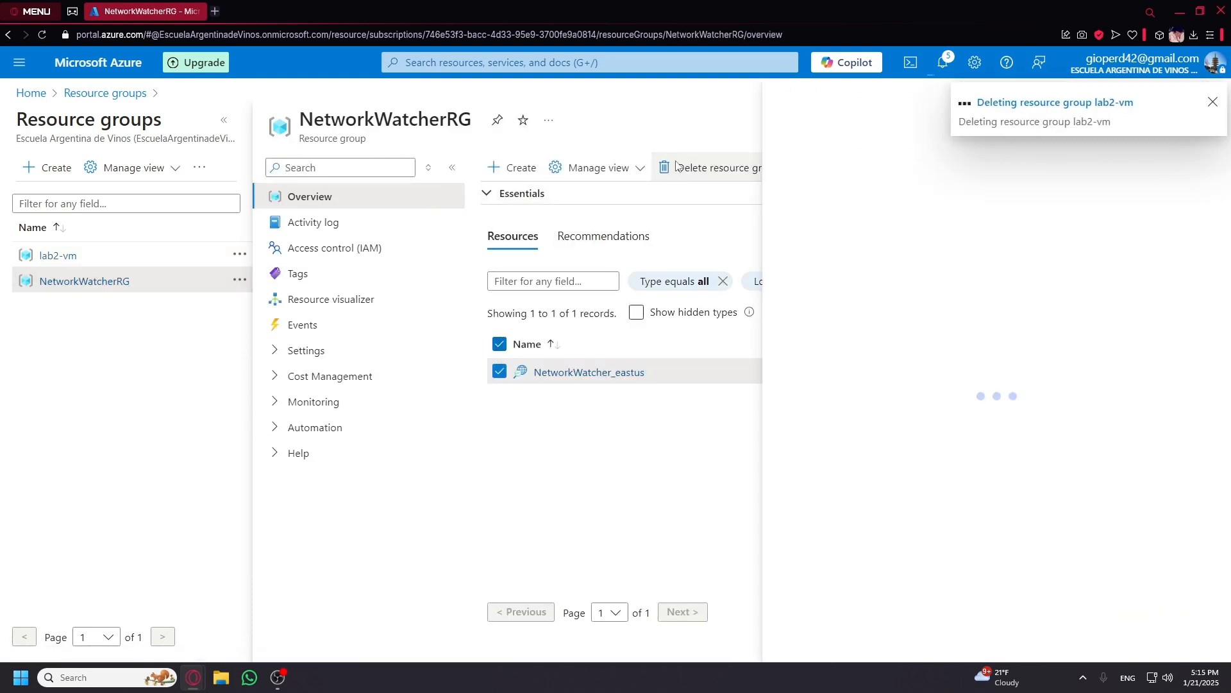
click(816, 600)
key(ctrl+v)
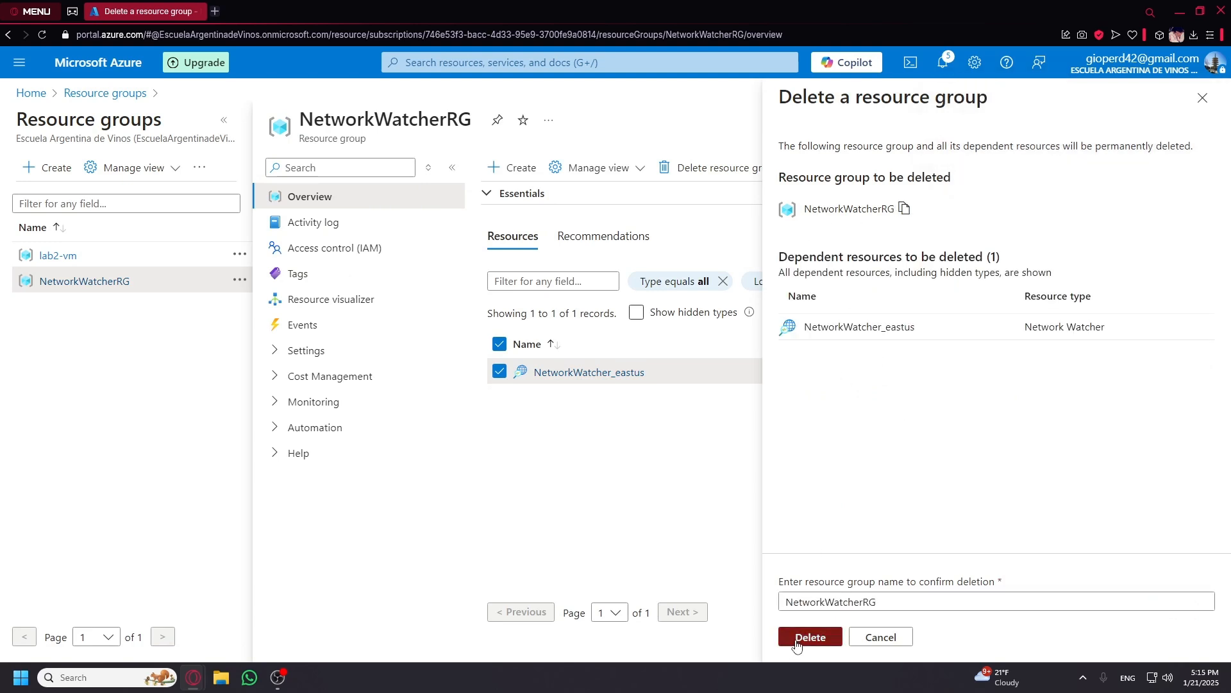
click(807, 636)
click(1020, 442)
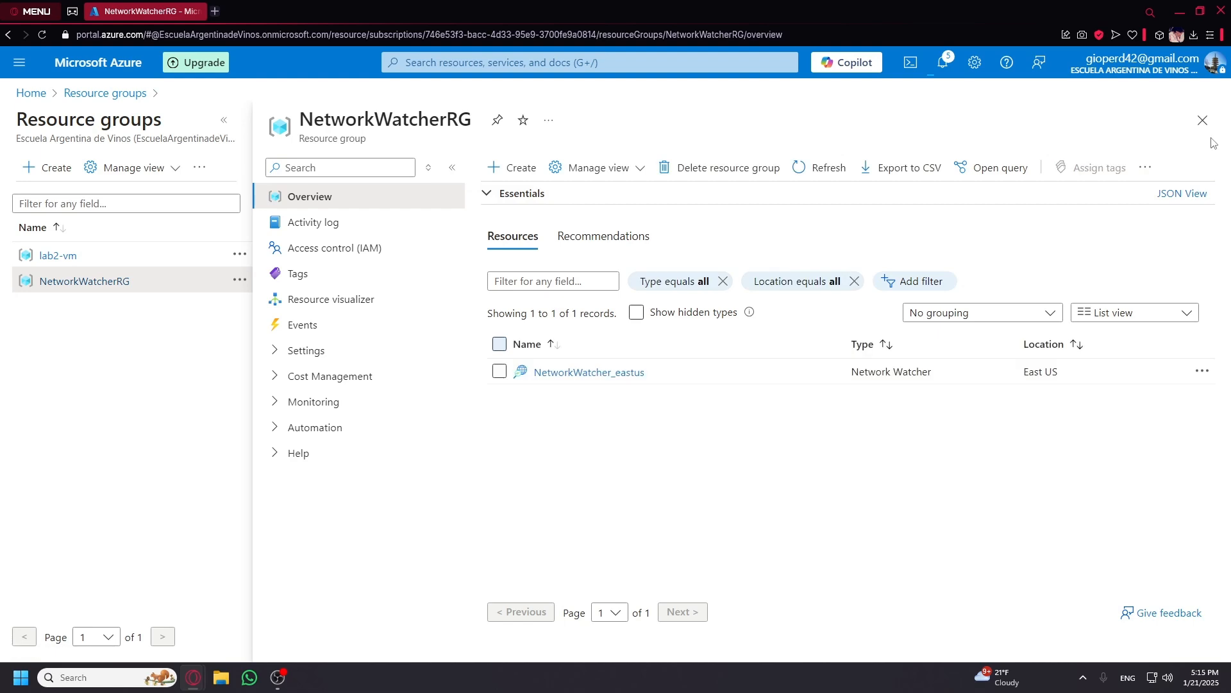
Close the NetworkWatcherRG blade and refresh the Resource groups list.
click(1203, 120)
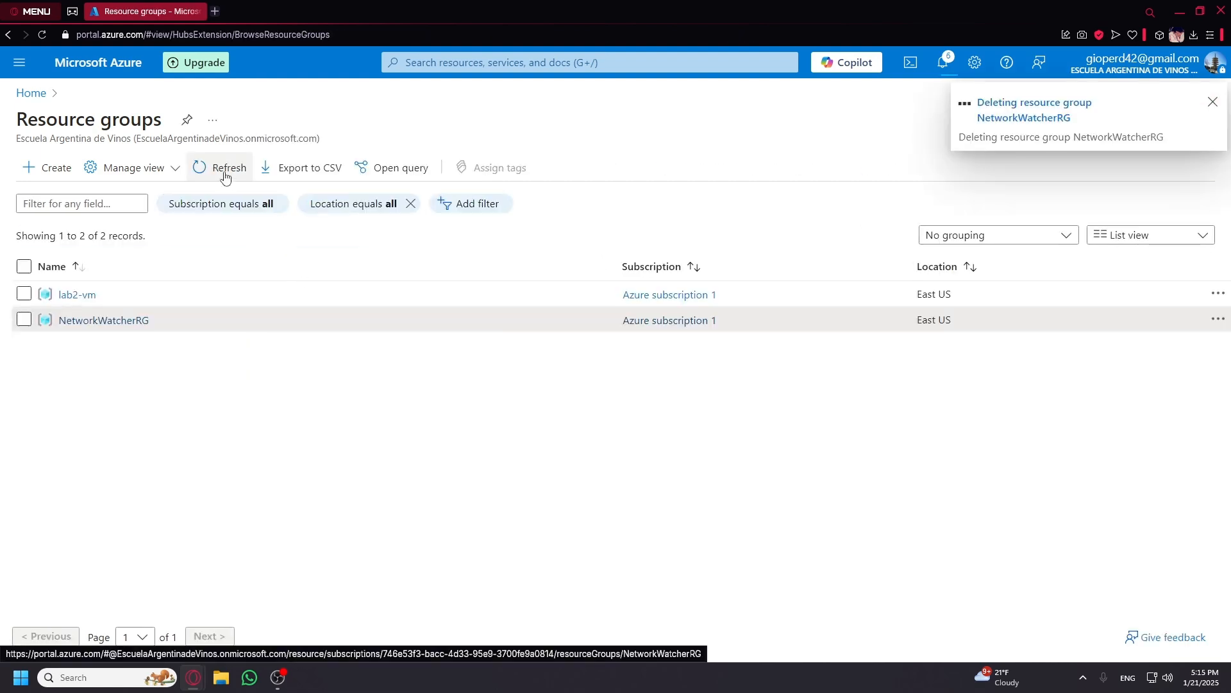
click(224, 172)
click(225, 172)
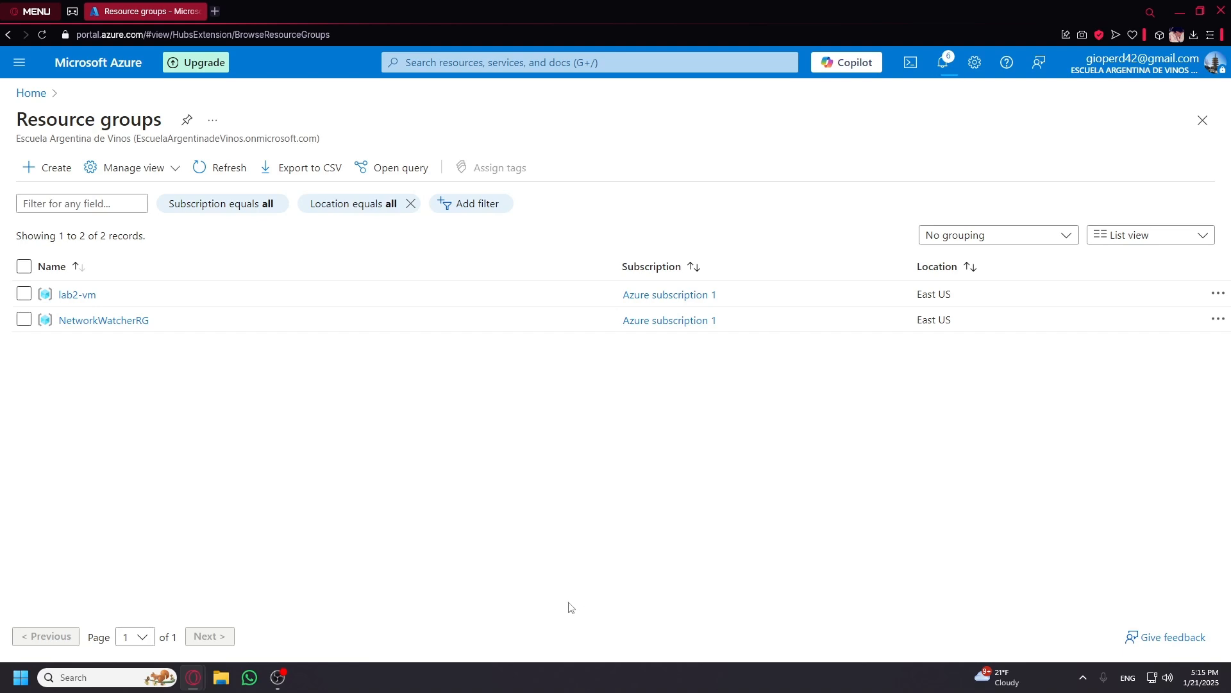
click(287, 685)
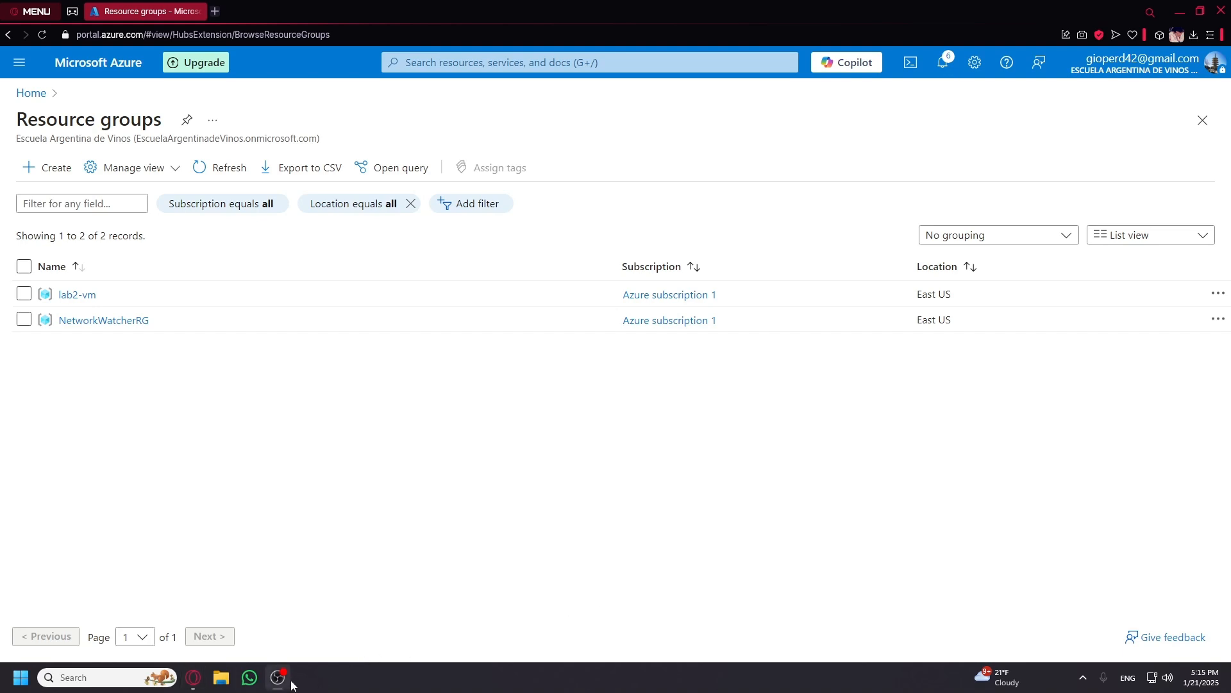